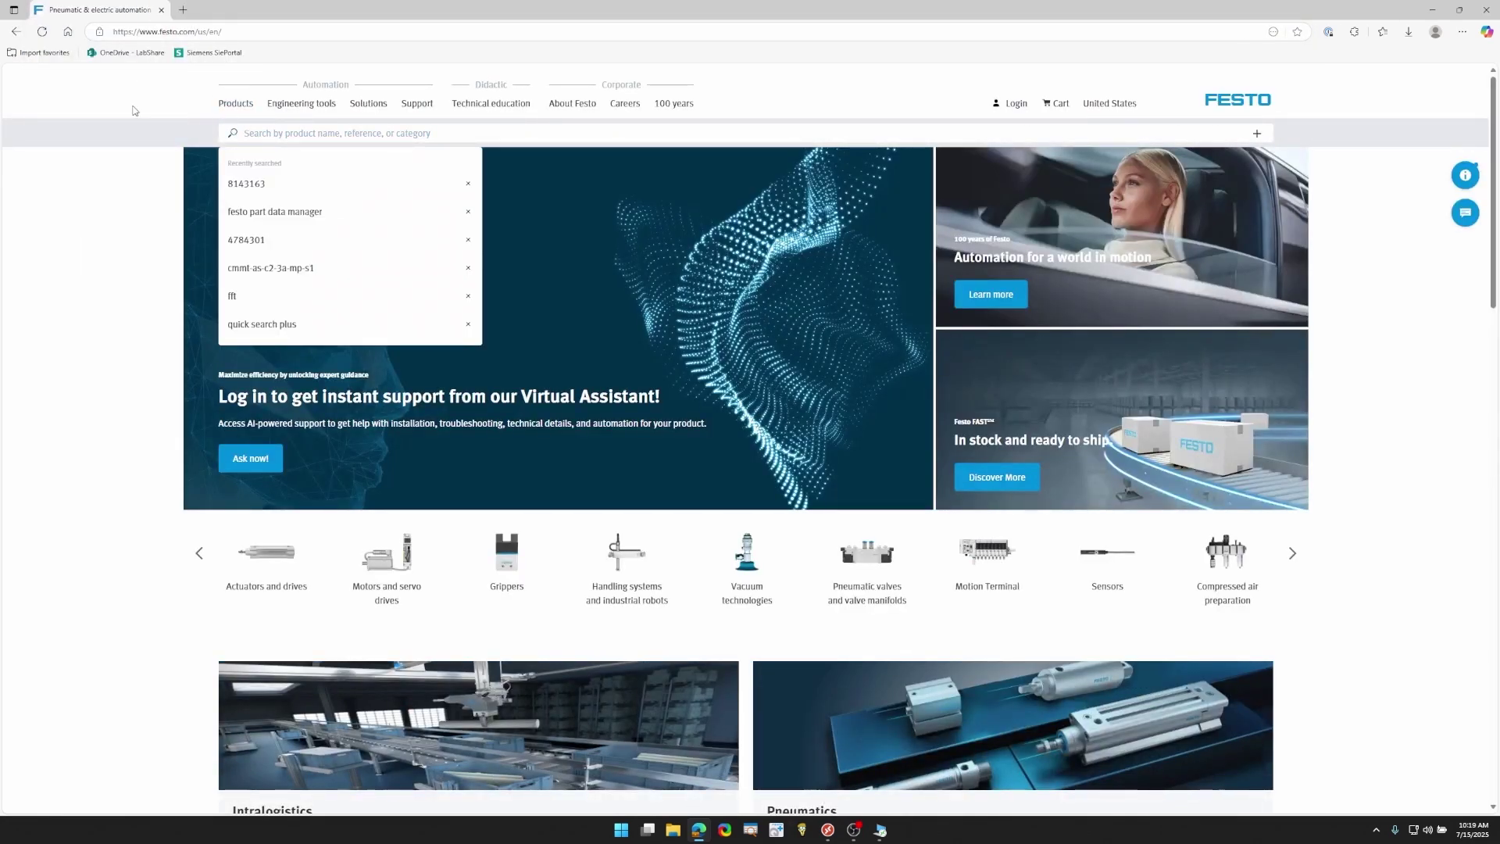
- Search part 8143163 and open the CMMT-AS-C2-3A-MP-S1 downloads, outlining its four user manuals
key(Down)
key(Return)
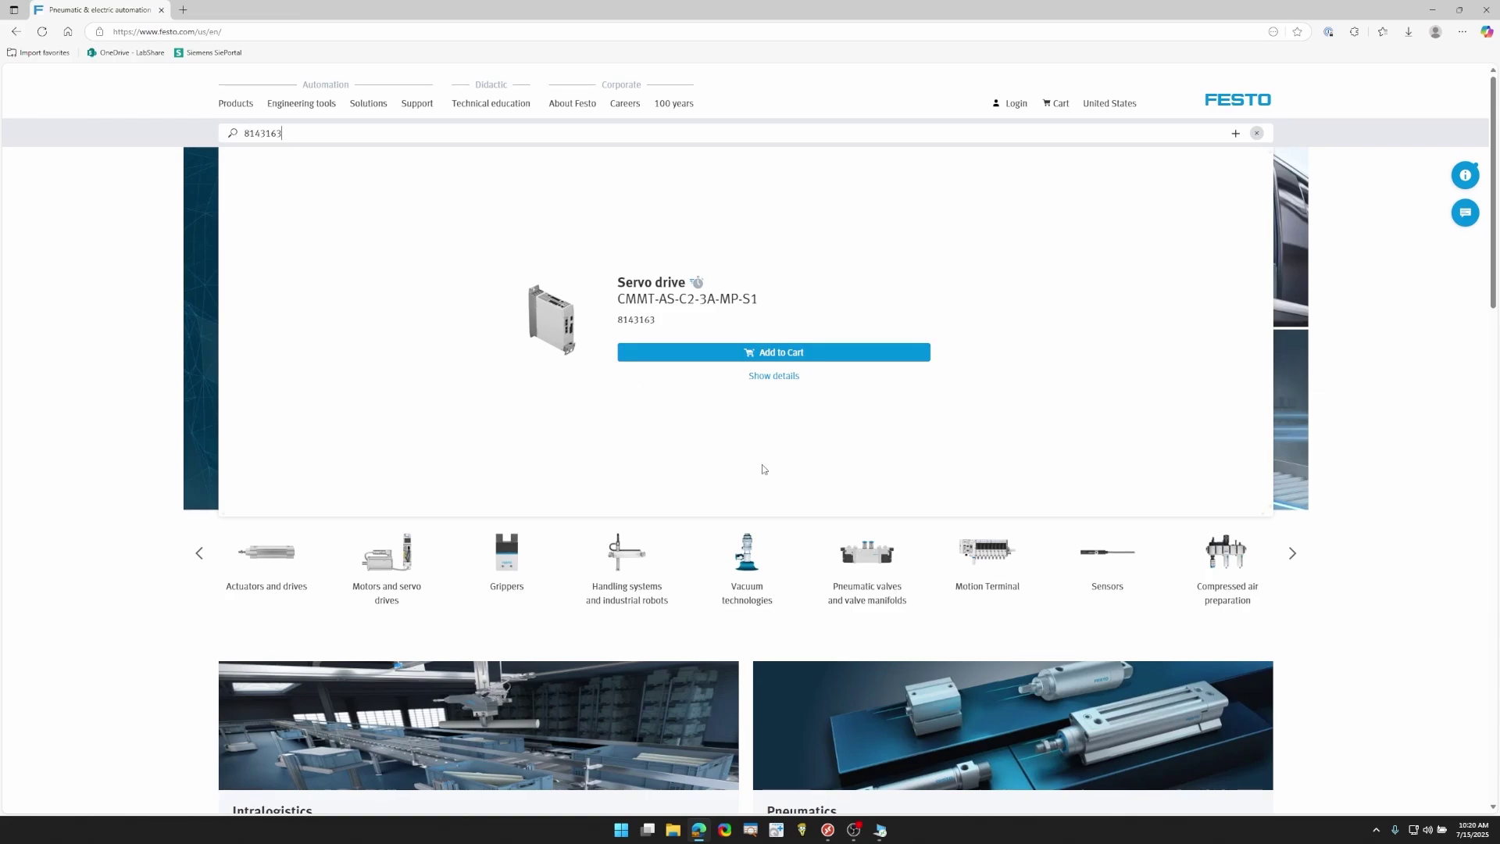
click(790, 383)
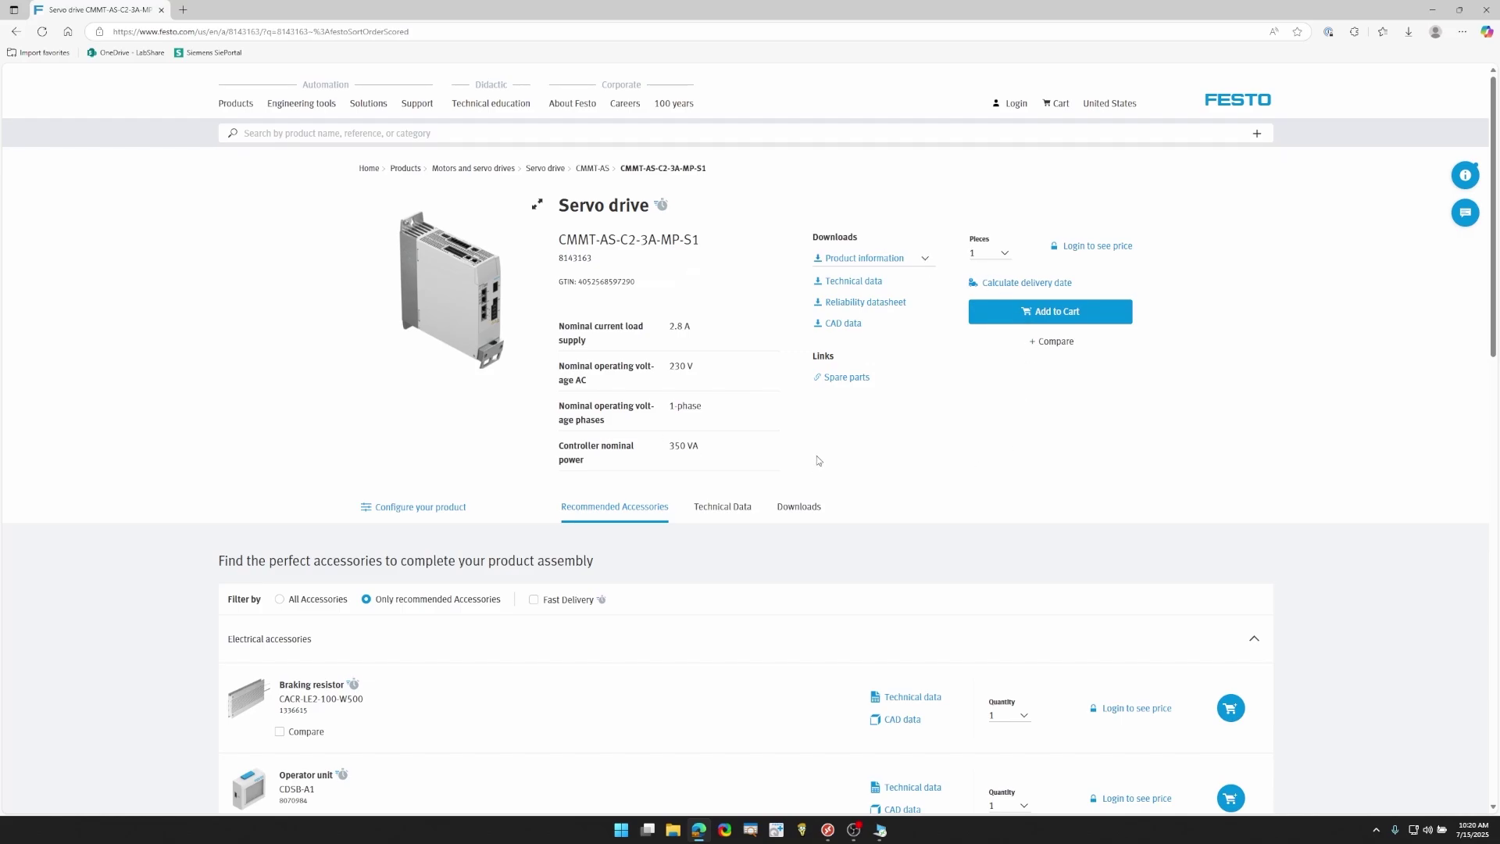
click(799, 507)
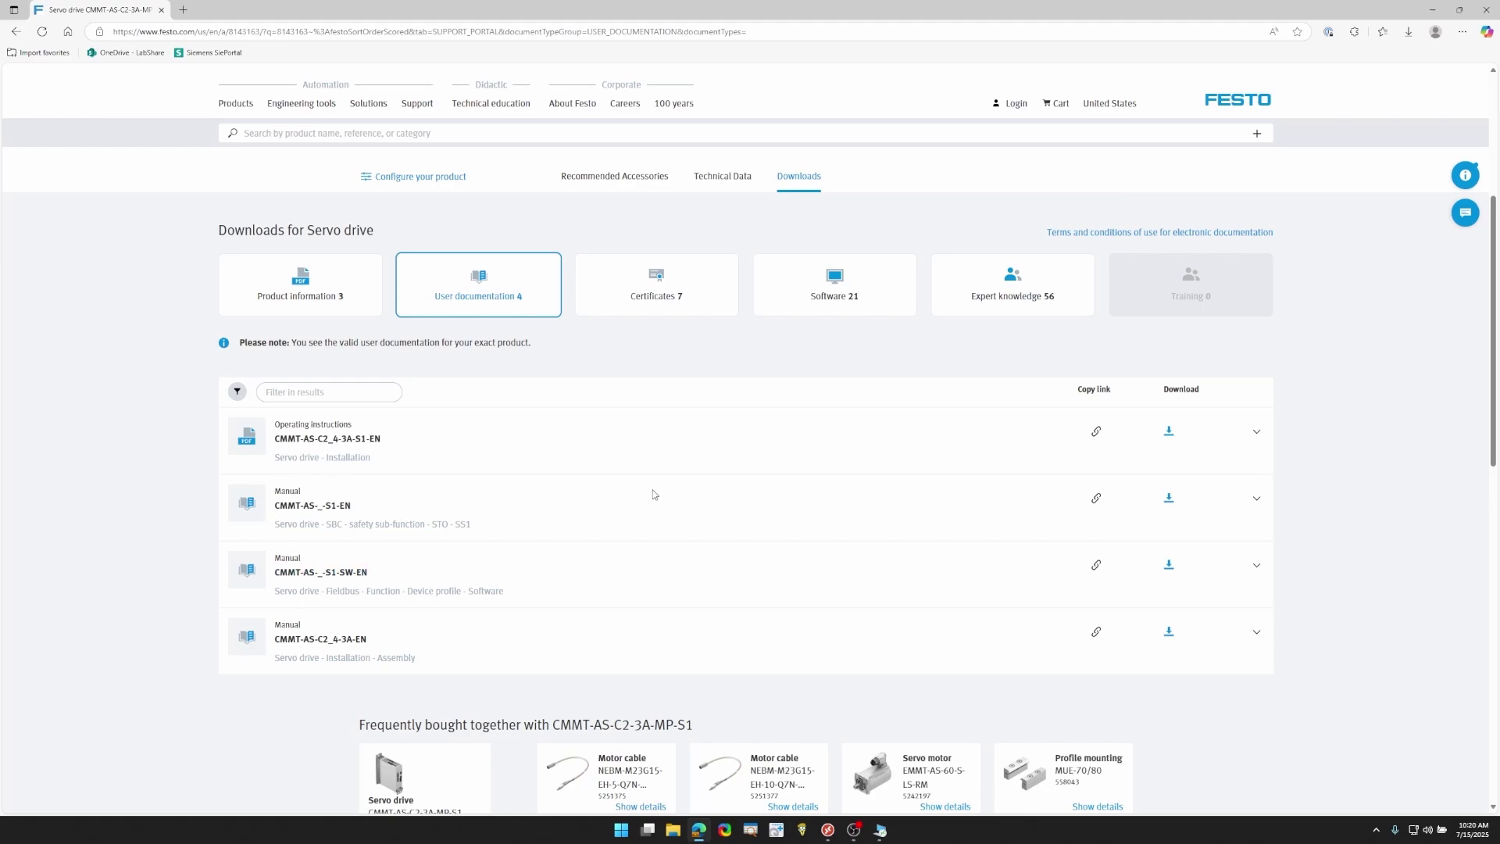
mouse_move(199, 396)
mouse_down()
mouse_move(560, 616)
mouse_move(589, 677)
mouse_up()
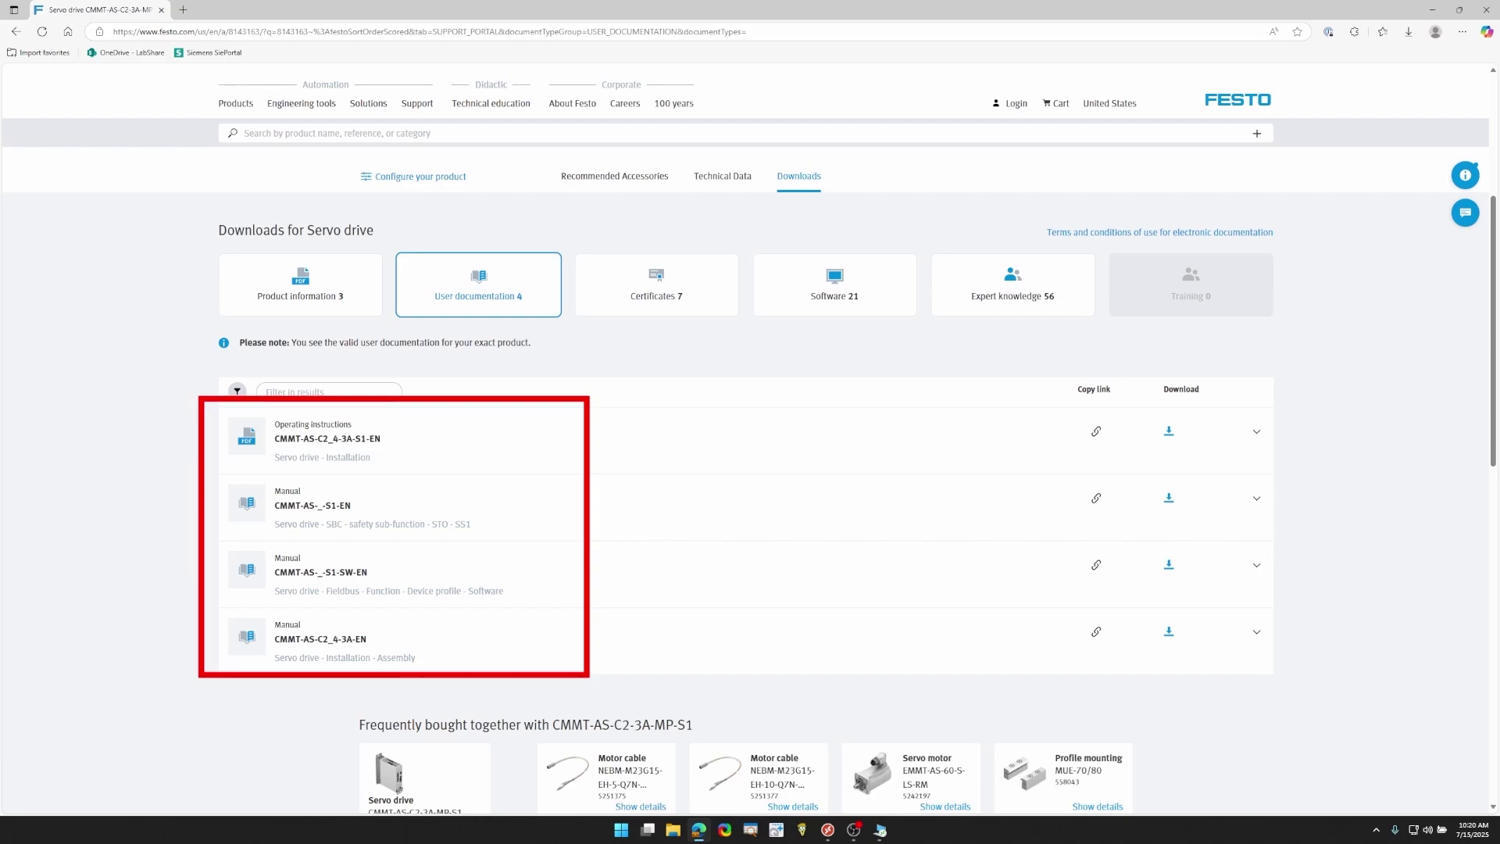
- List the drive's software downloads and outline the first three entries
click(843, 291)
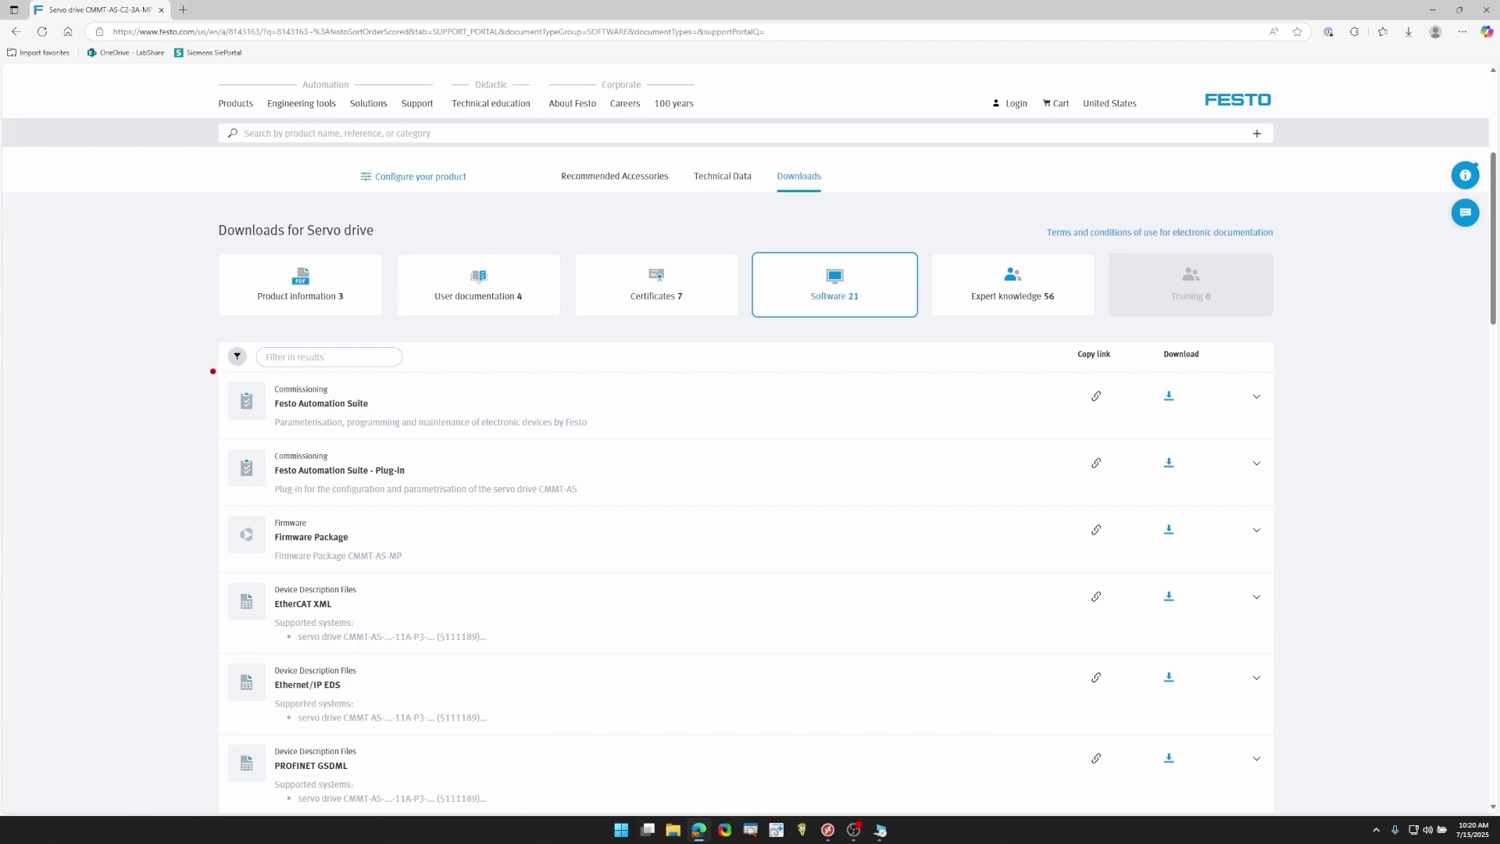
drag(212, 370, 651, 574)
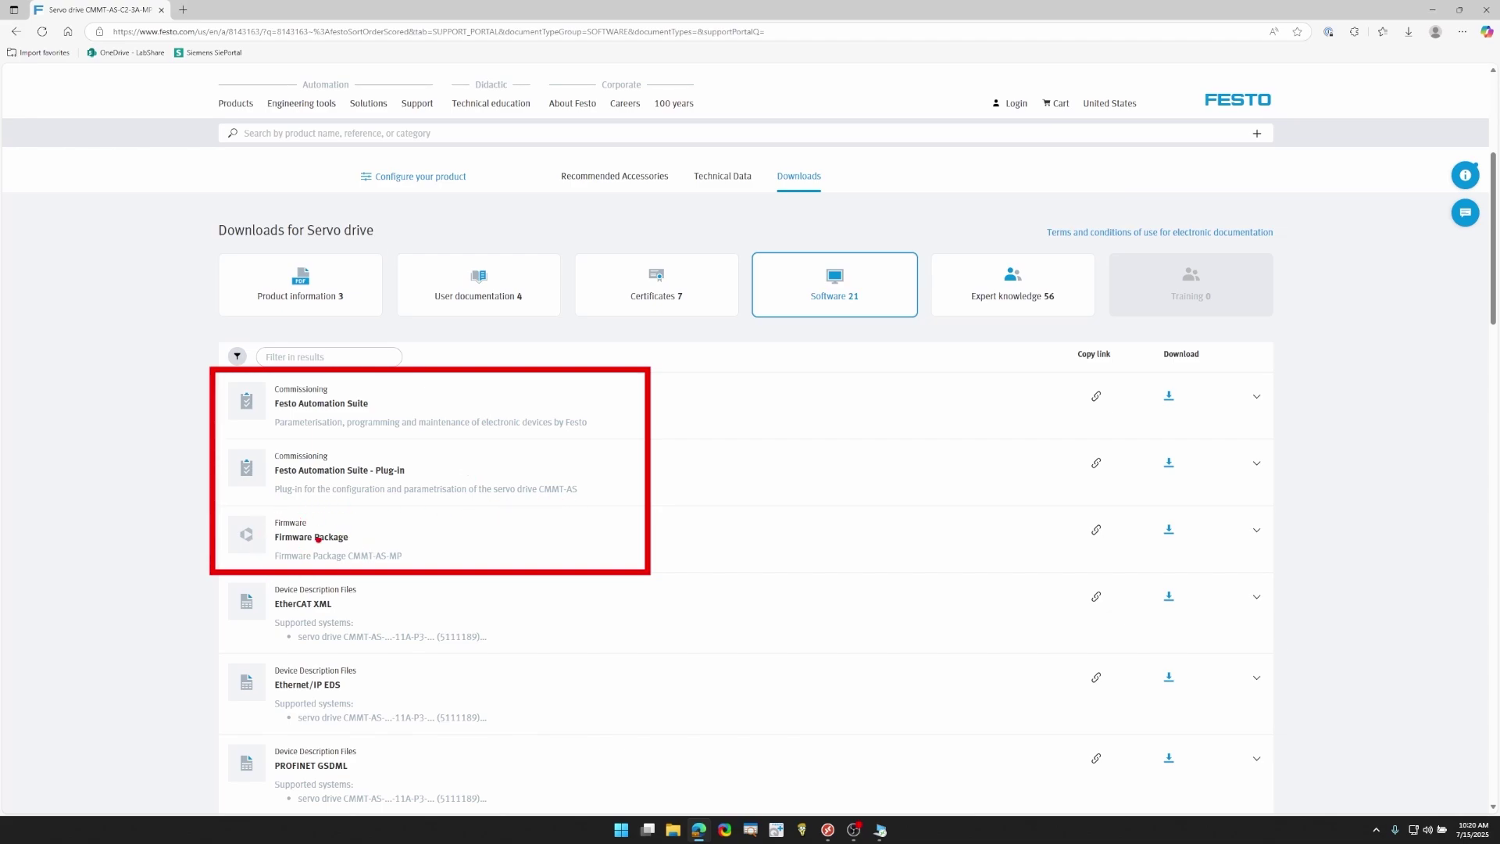
key(Escape)
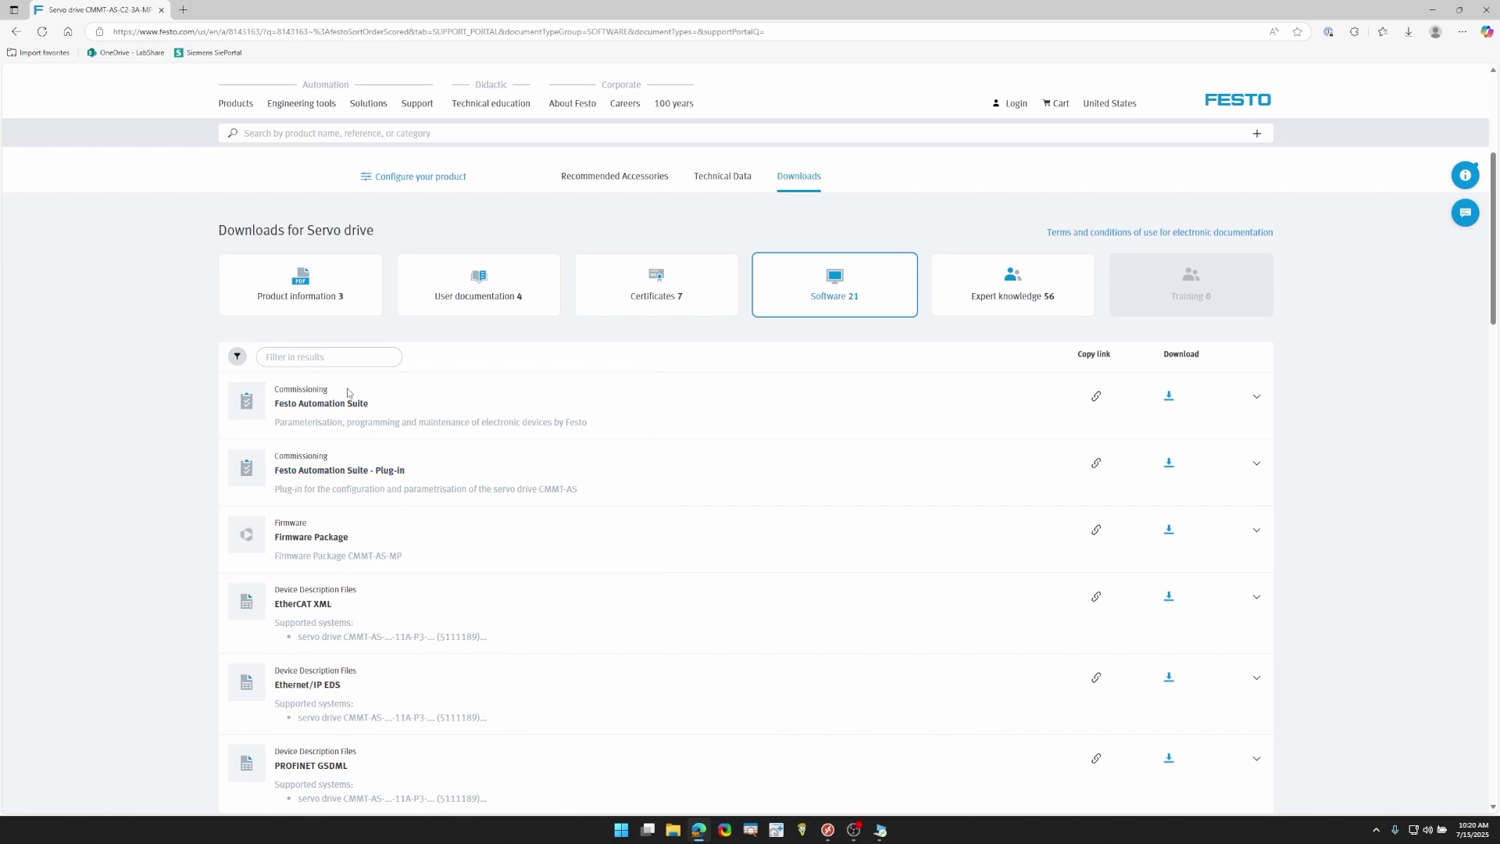
- Filter the software results for 'siemens' and open the Function blocks Siemens details
click(351, 358)
text(siemens)
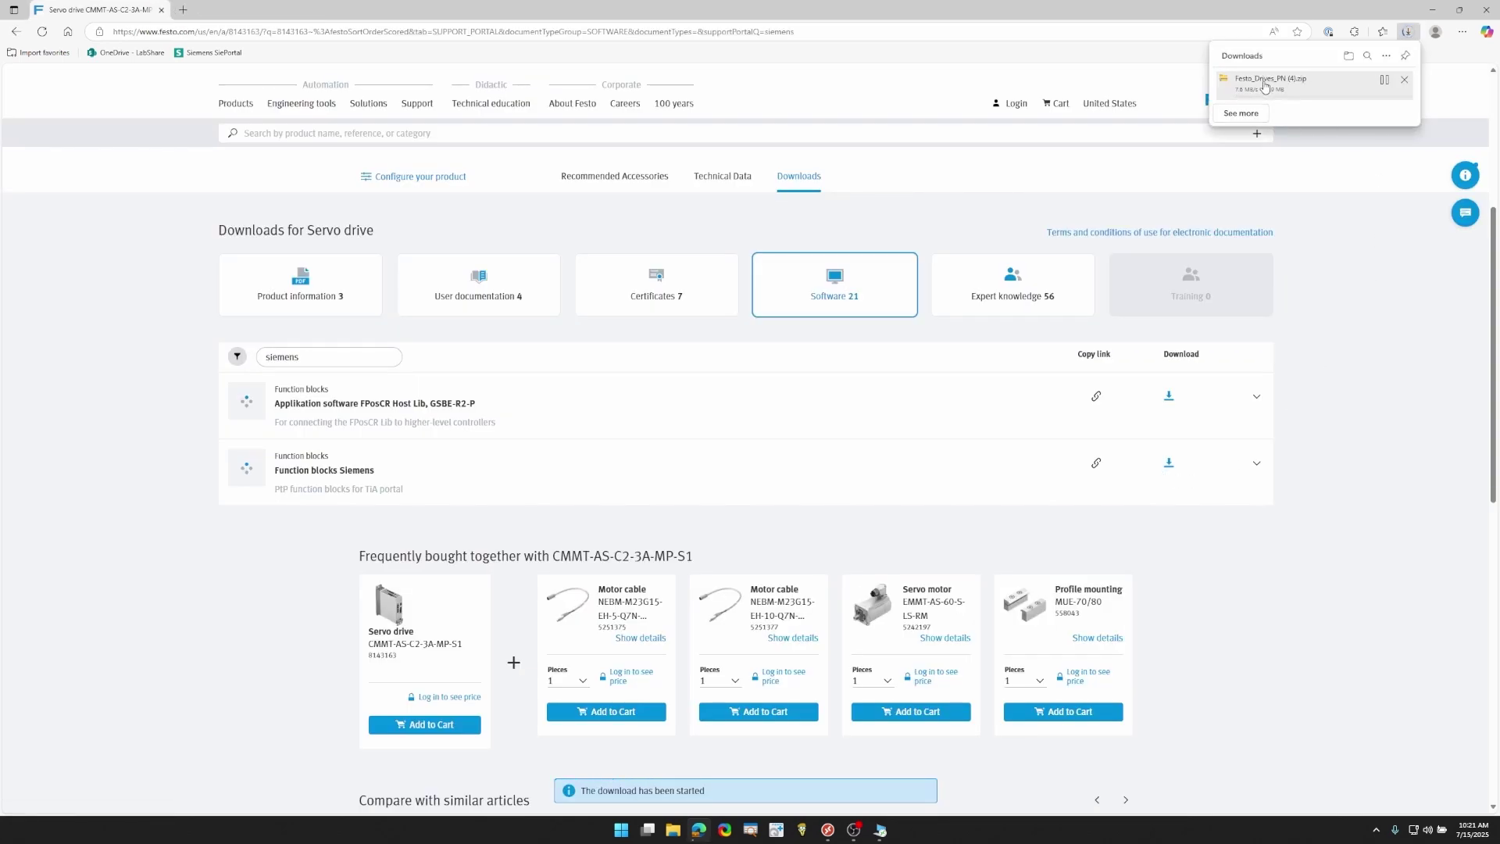
click(1258, 464)
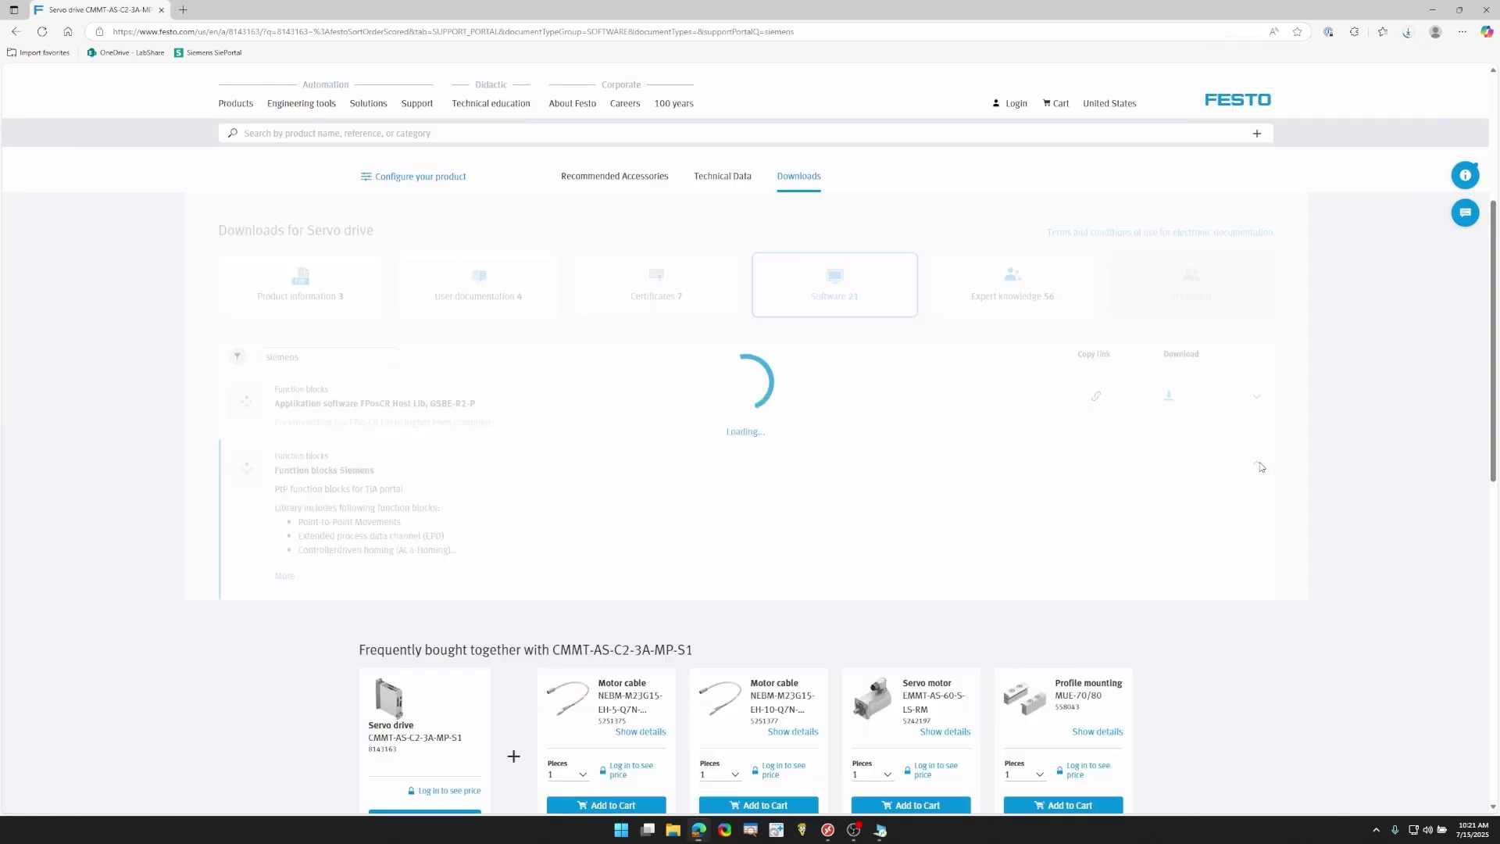
click(283, 577)
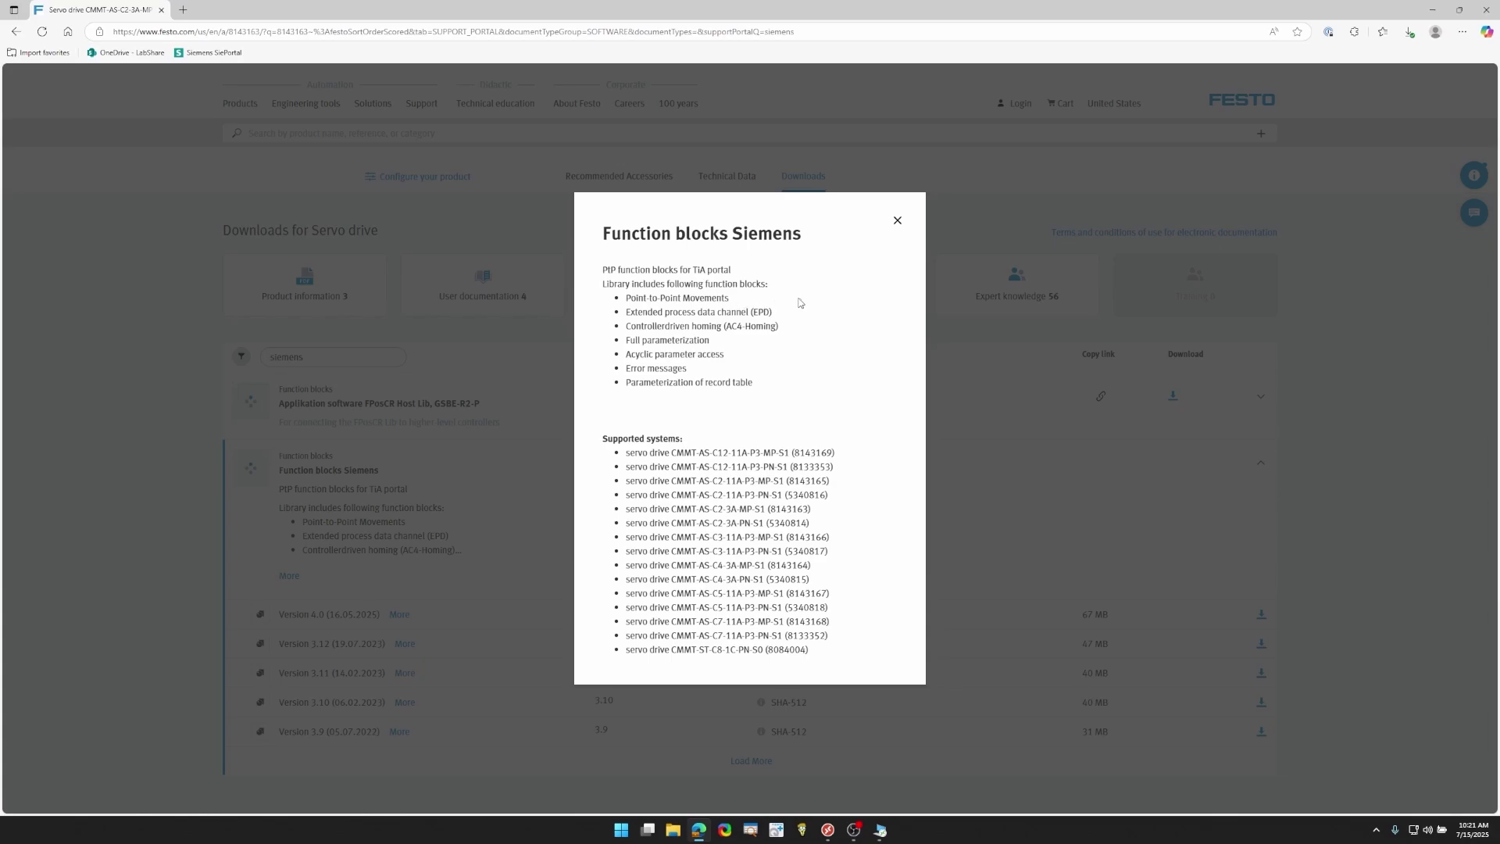
- Note Point-to-Point Movements, then extract Festo_Drives_PN (4).zip in Downloads to the default folder
drag(603, 287, 739, 310)
key(Escape)
key(super+e)
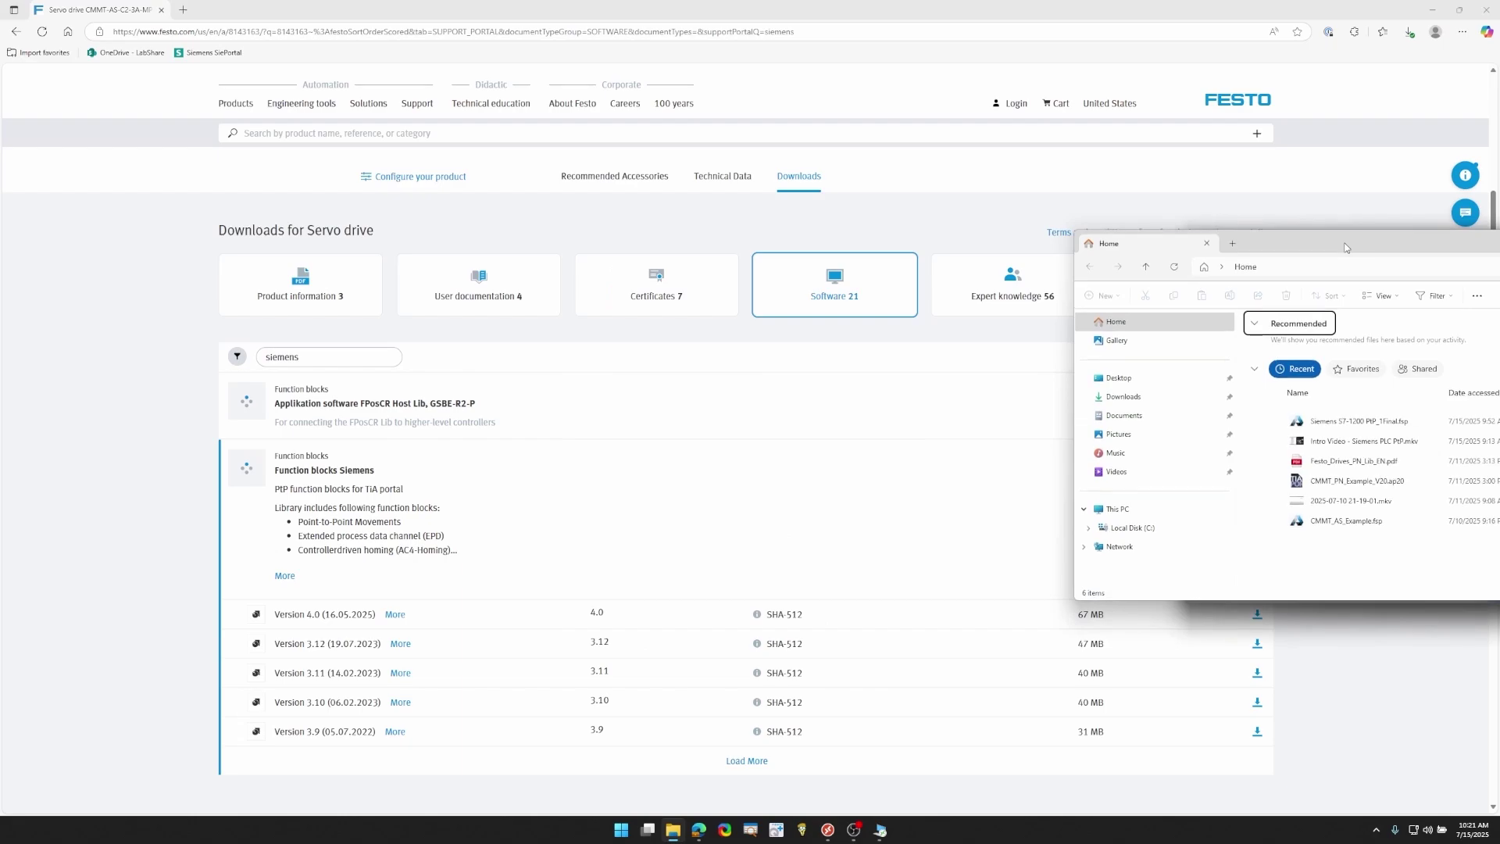
drag(1203, 228, 432, 77)
click(425, 236)
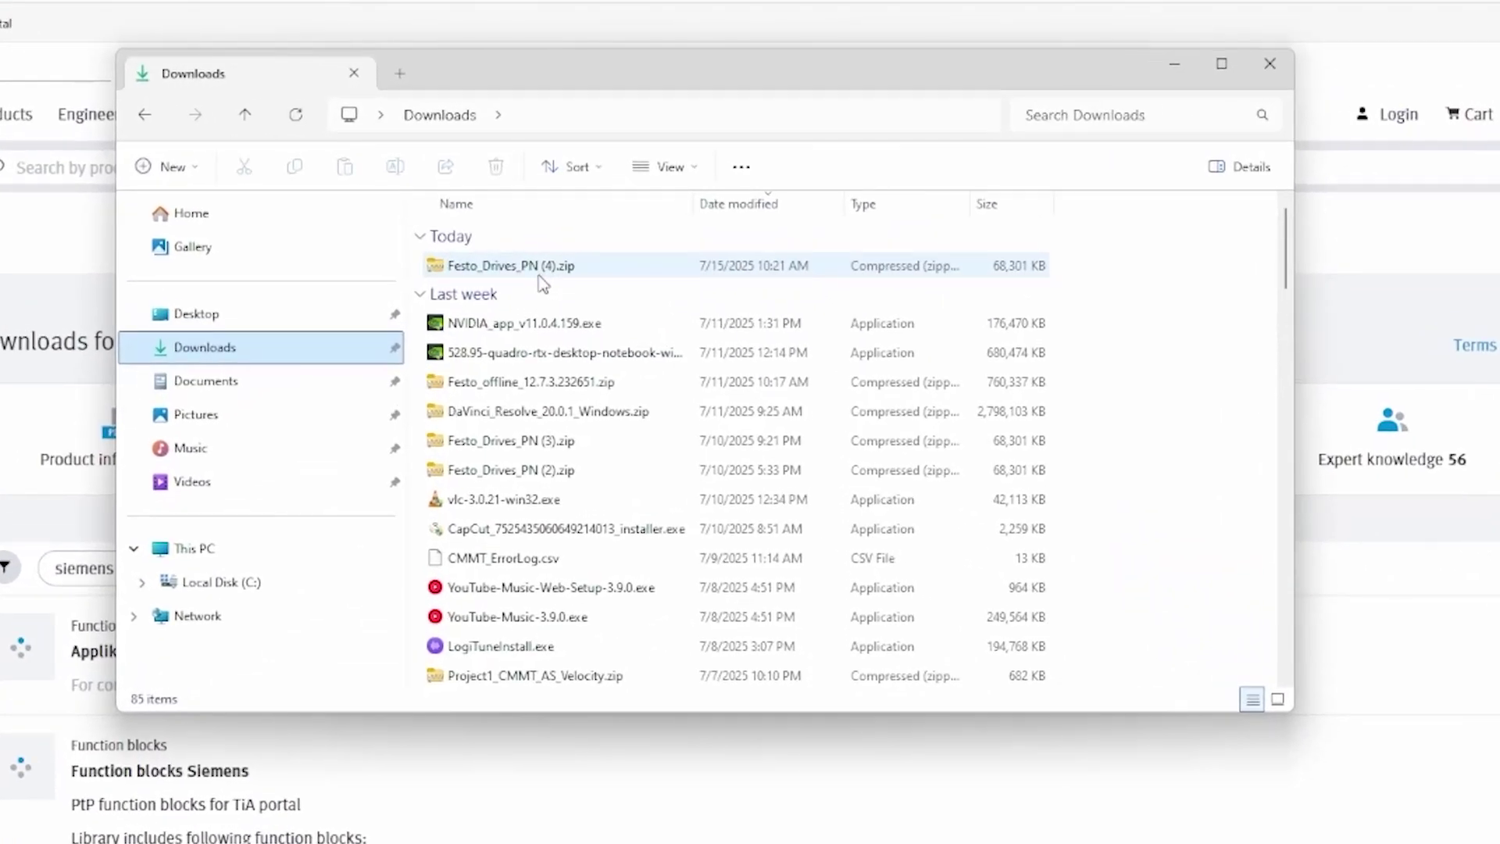
click(539, 259)
right_click(539, 260)
click(618, 505)
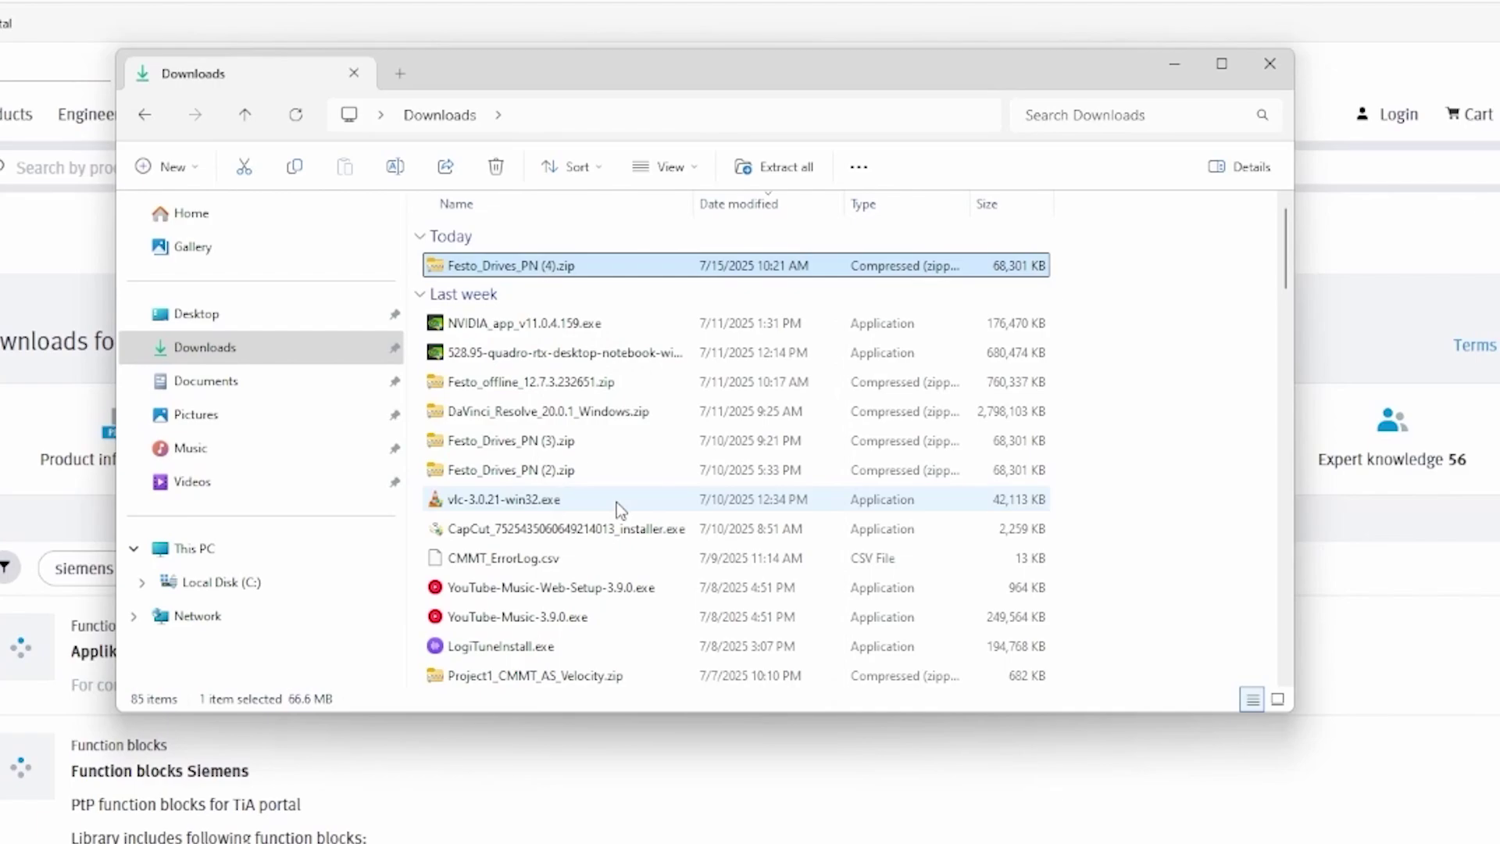
key(Return)
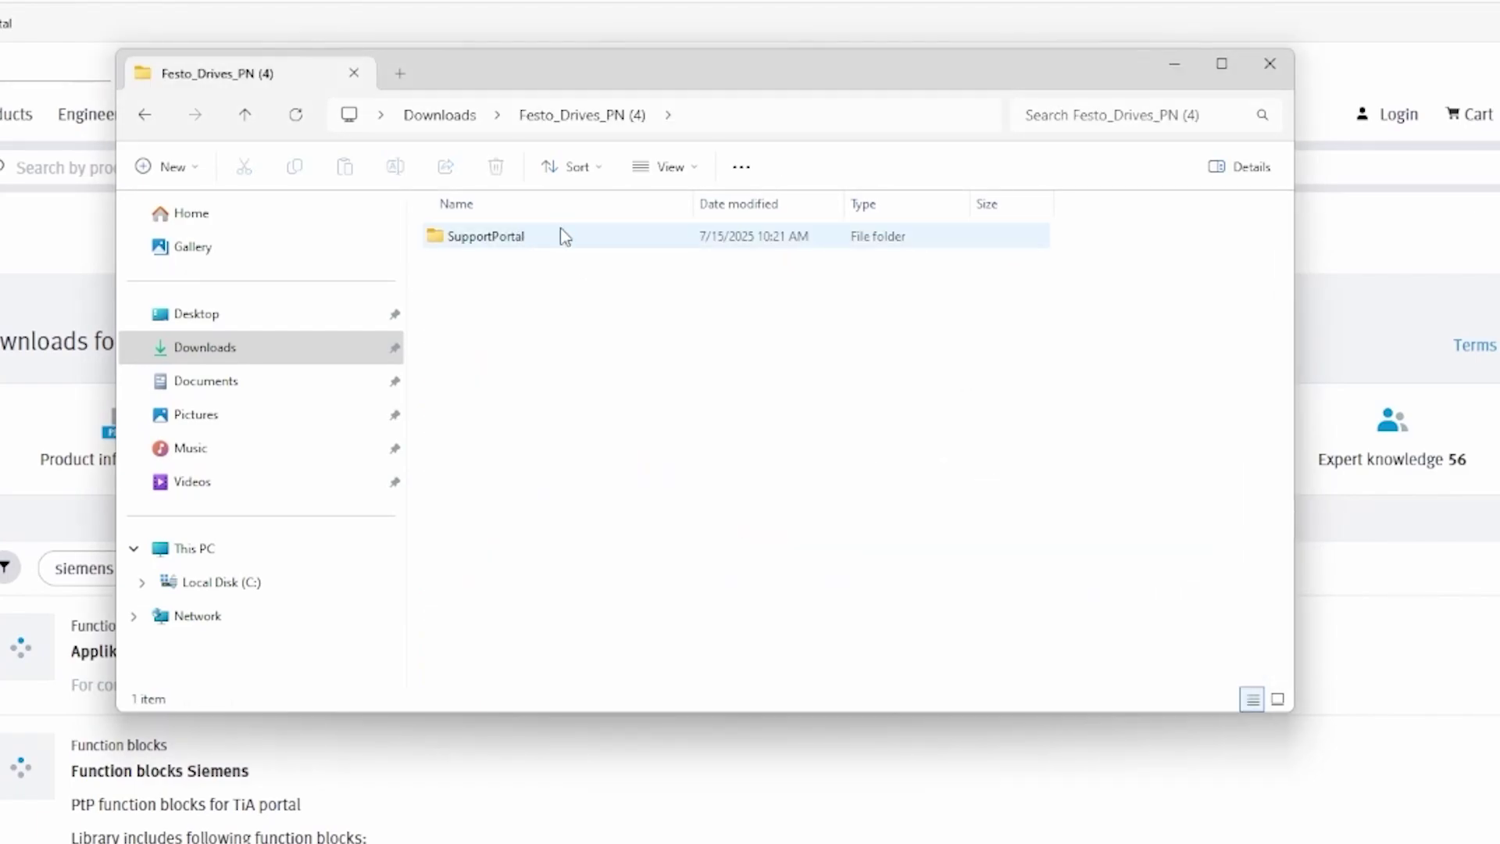
- Browse SupportPortal\Example\TIA_V20\CMMT_PN_Example_V20\AdditionalFiles to the GSD folder
double_click(500, 236)
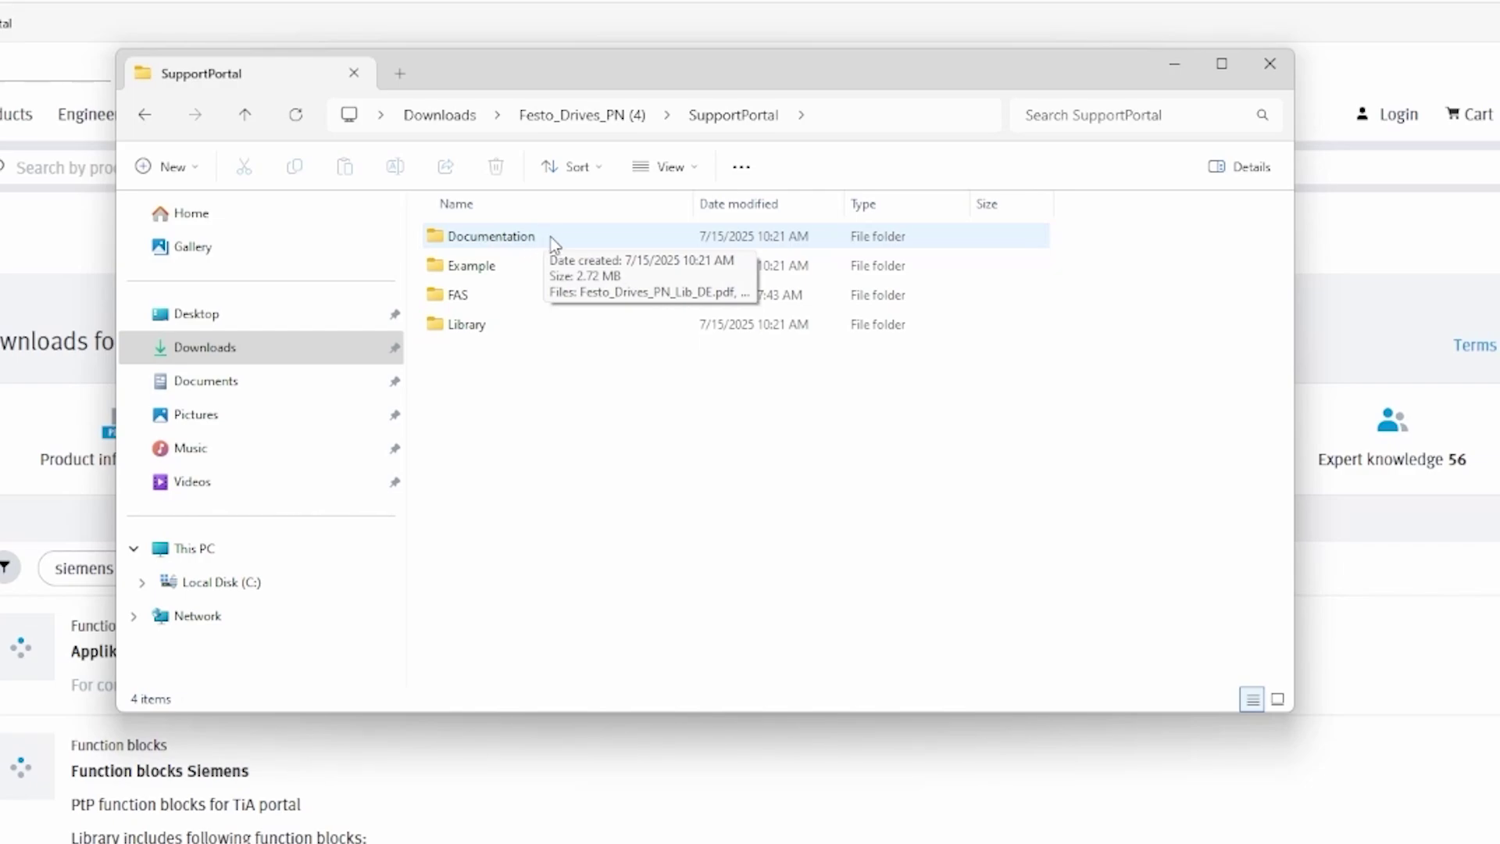
click(553, 274)
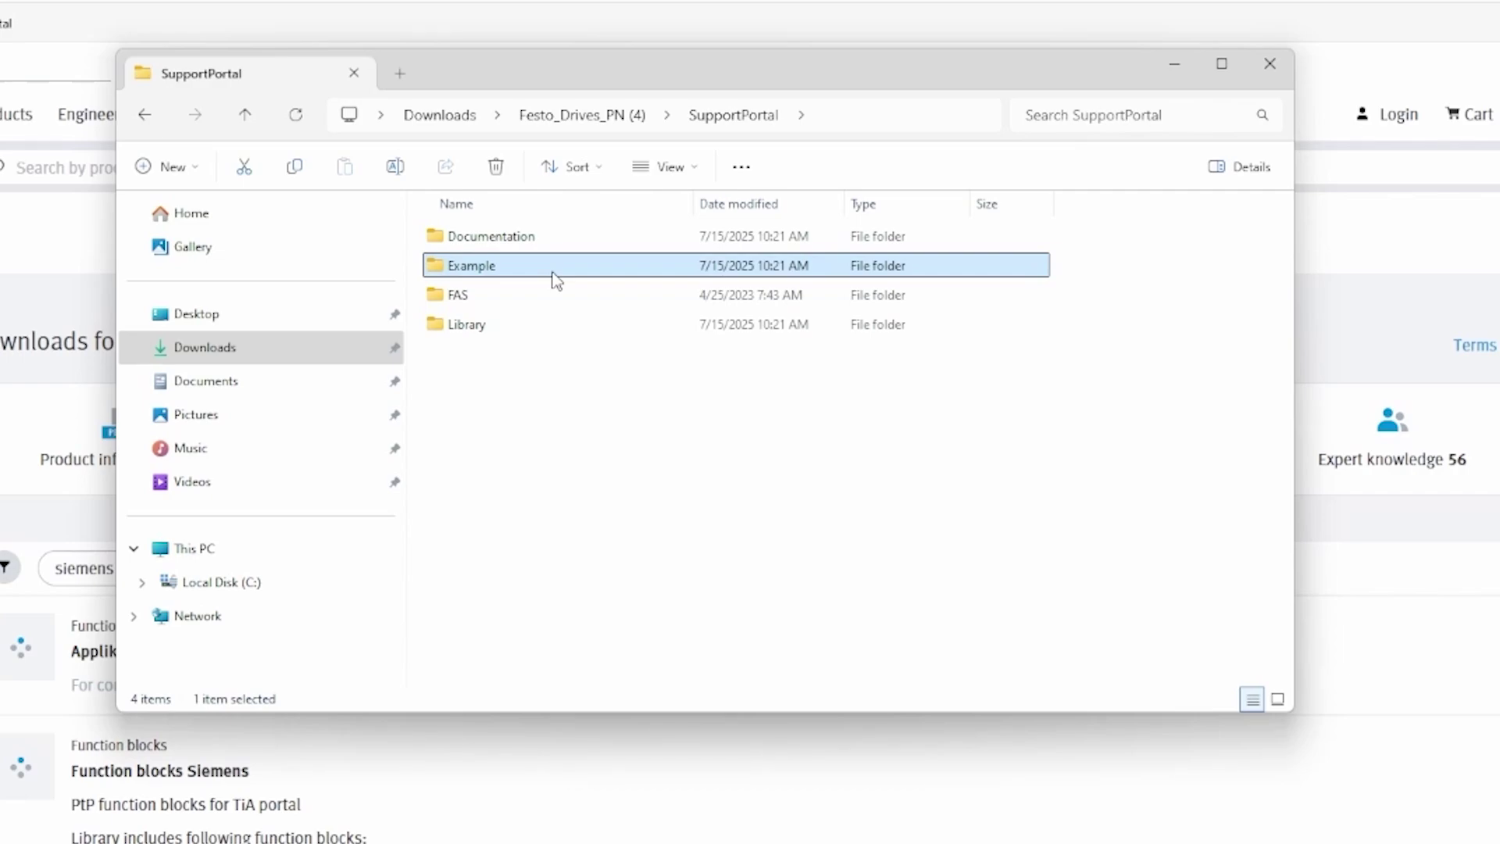
double_click(554, 265)
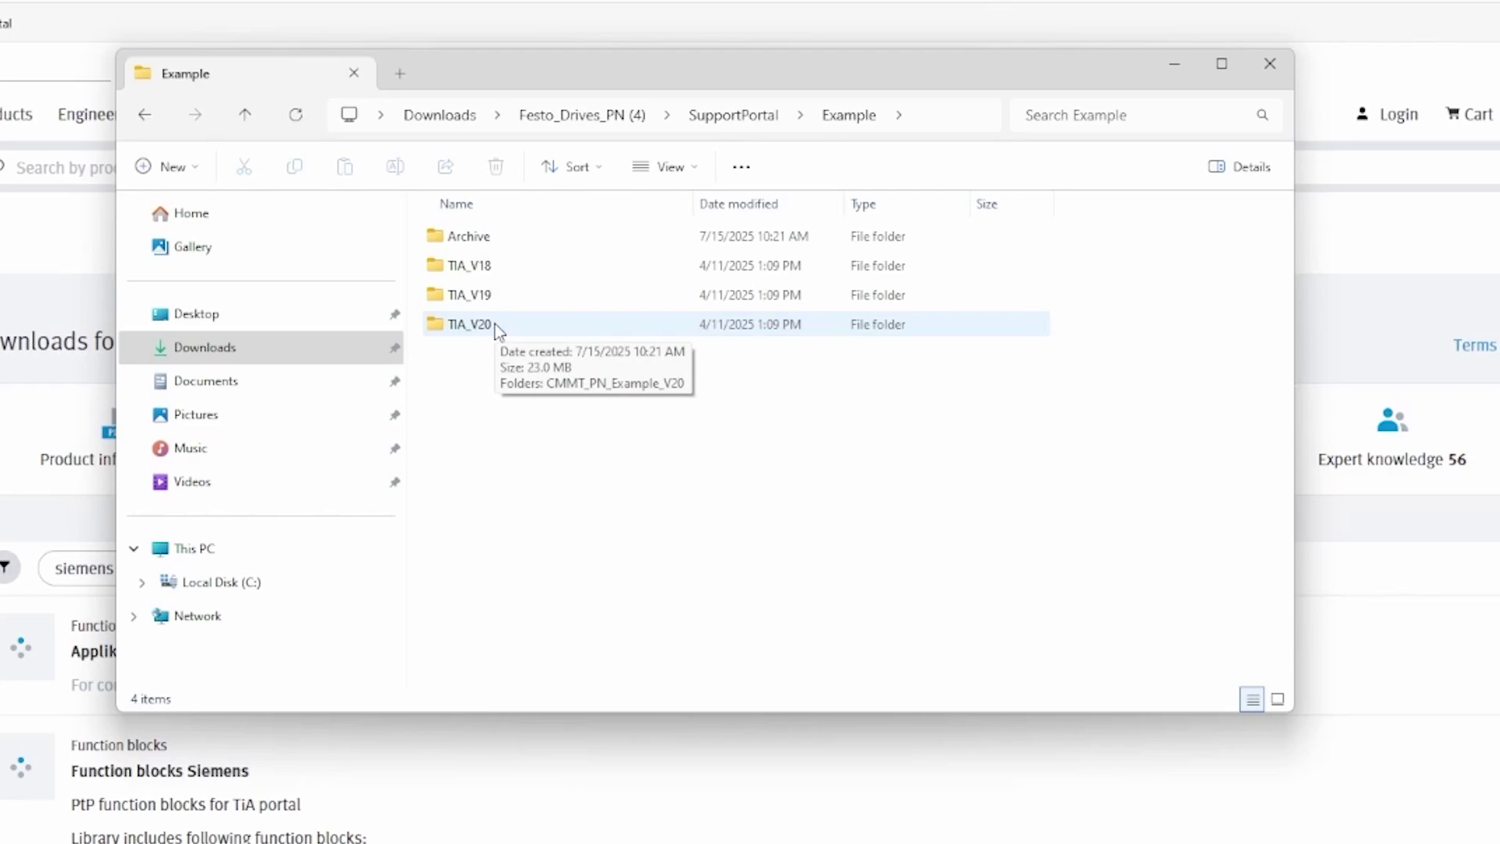
click(504, 326)
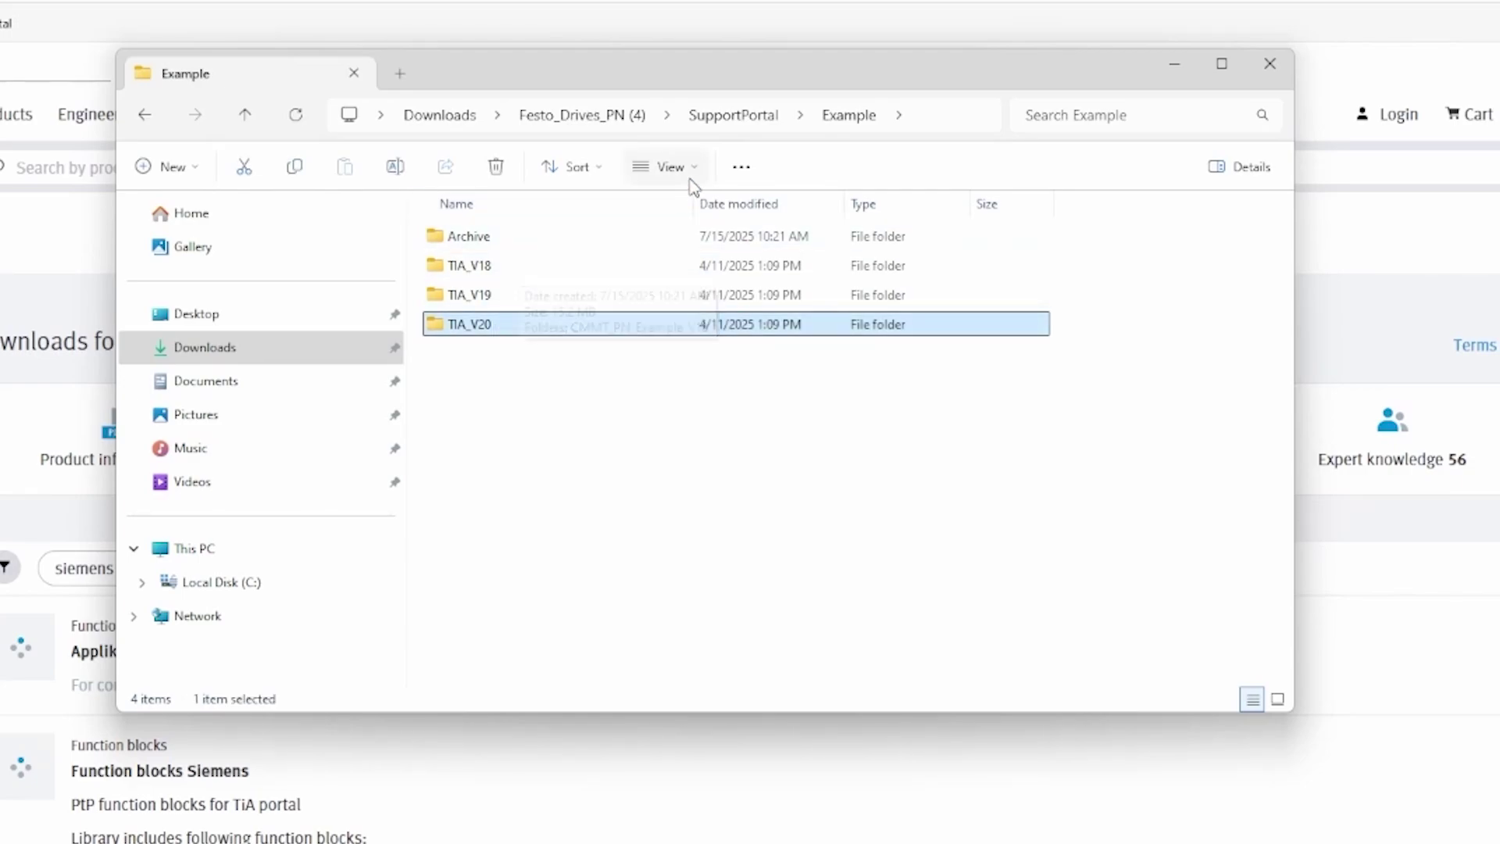
double_click(500, 328)
click(506, 244)
double_click(508, 242)
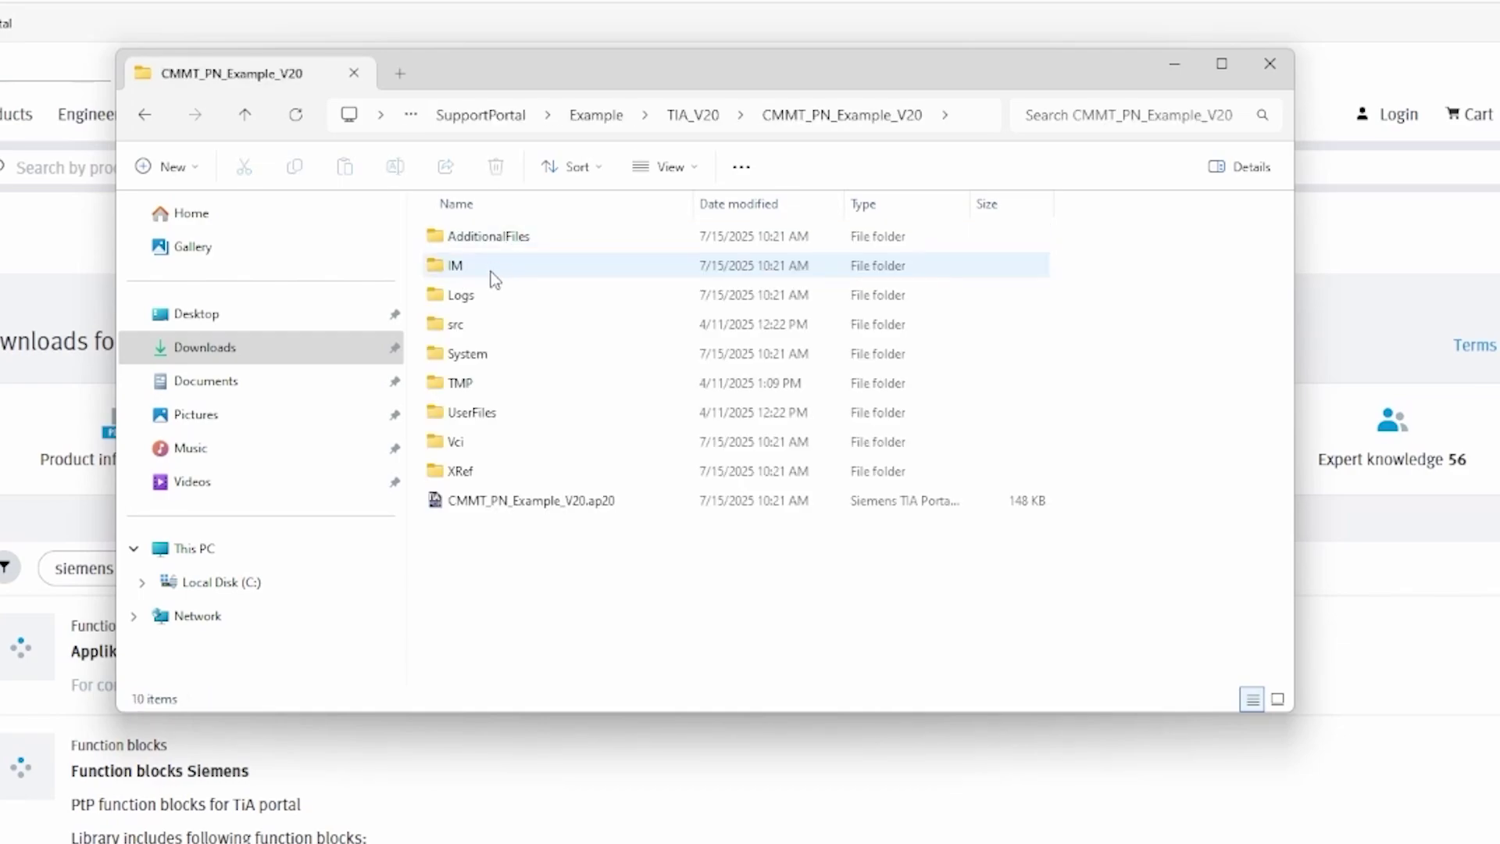
double_click(503, 240)
click(499, 269)
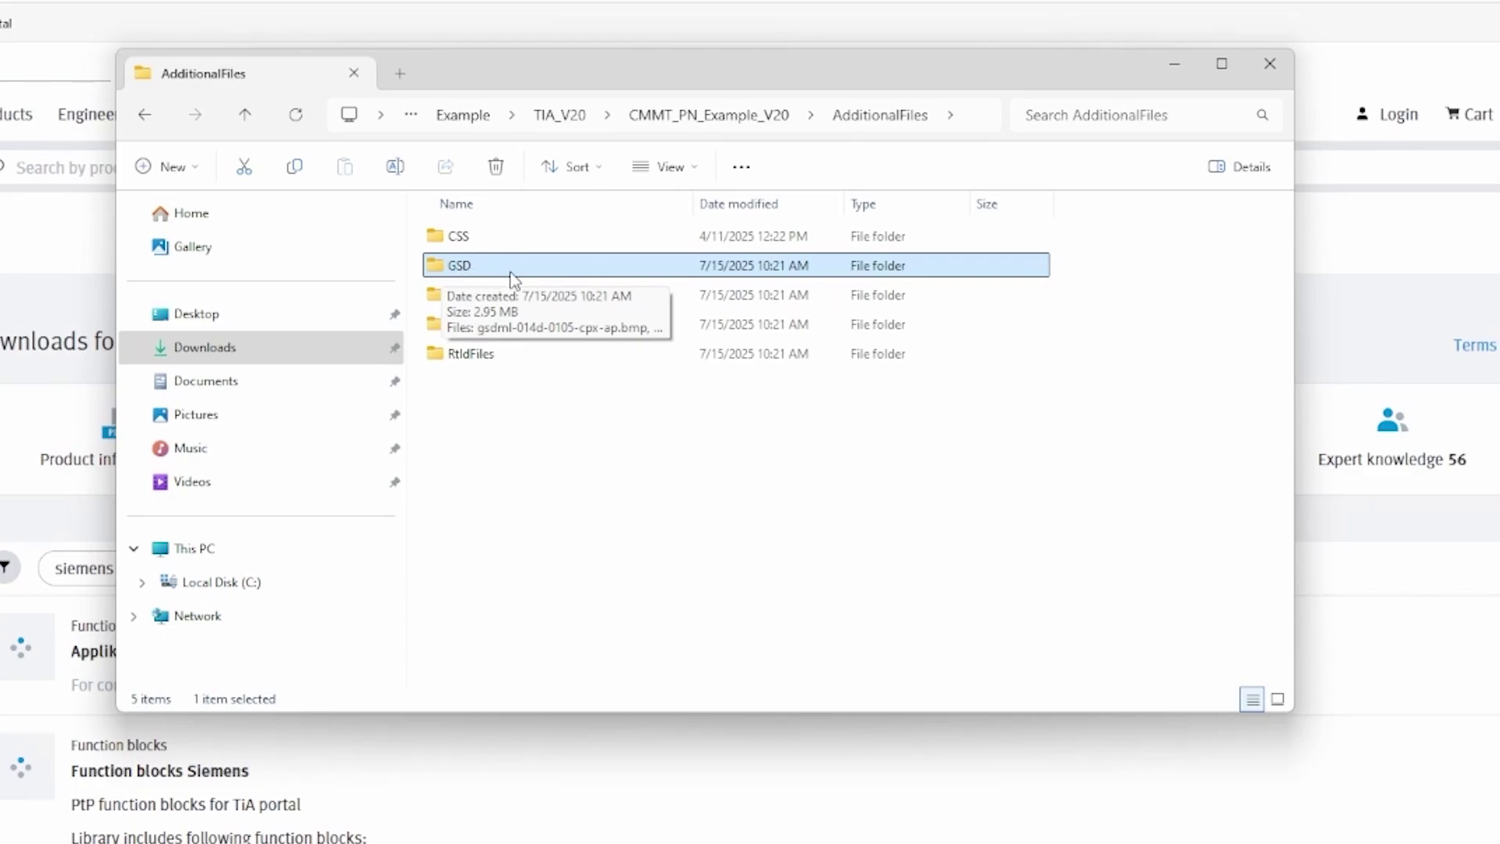
- Go back up to SupportPortal and open the FAS folder
click(555, 123)
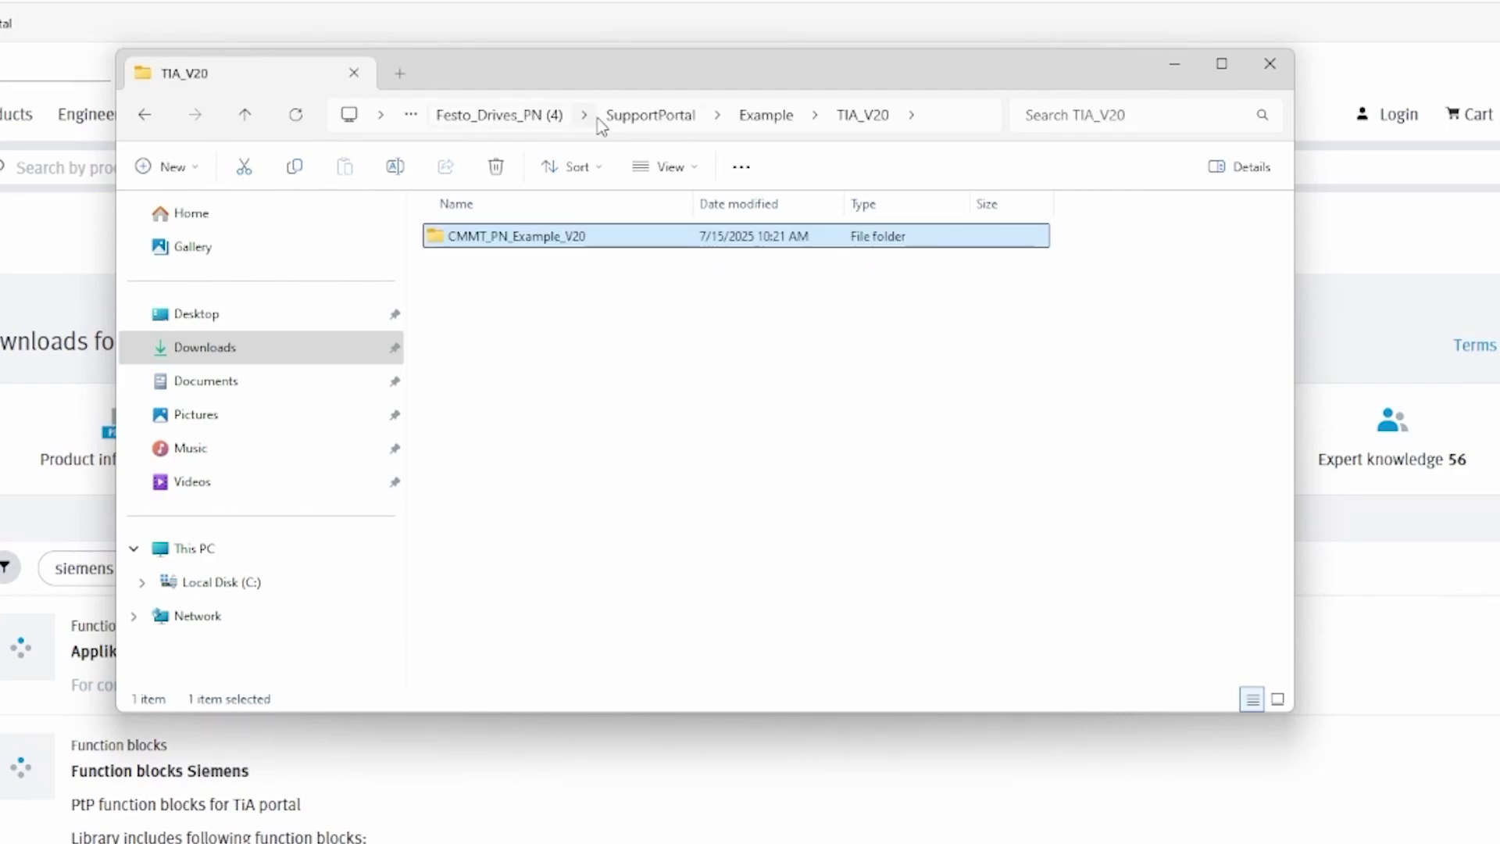
click(676, 119)
click(490, 296)
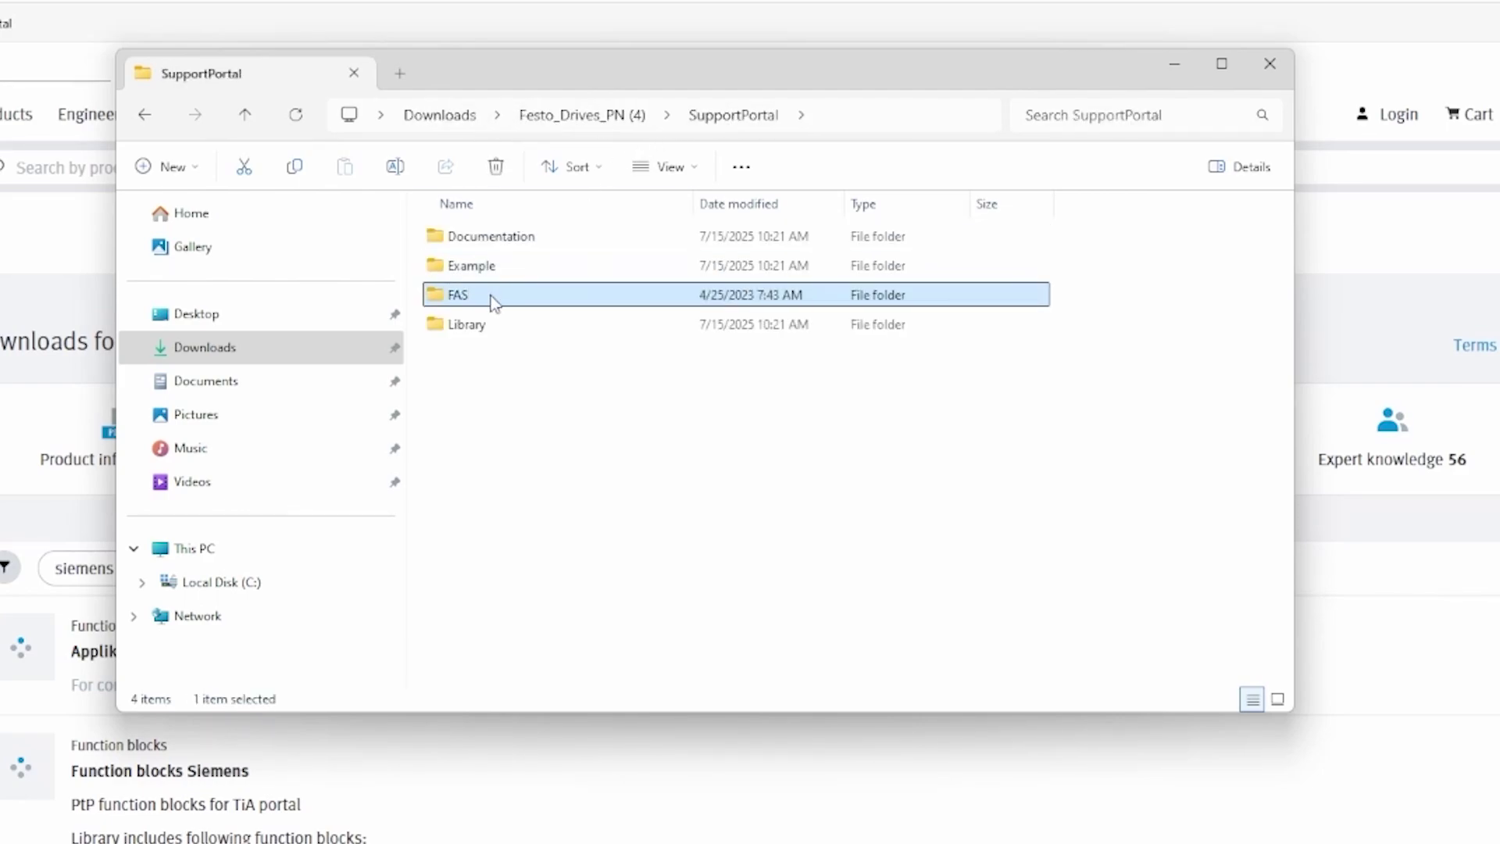
double_click(525, 295)
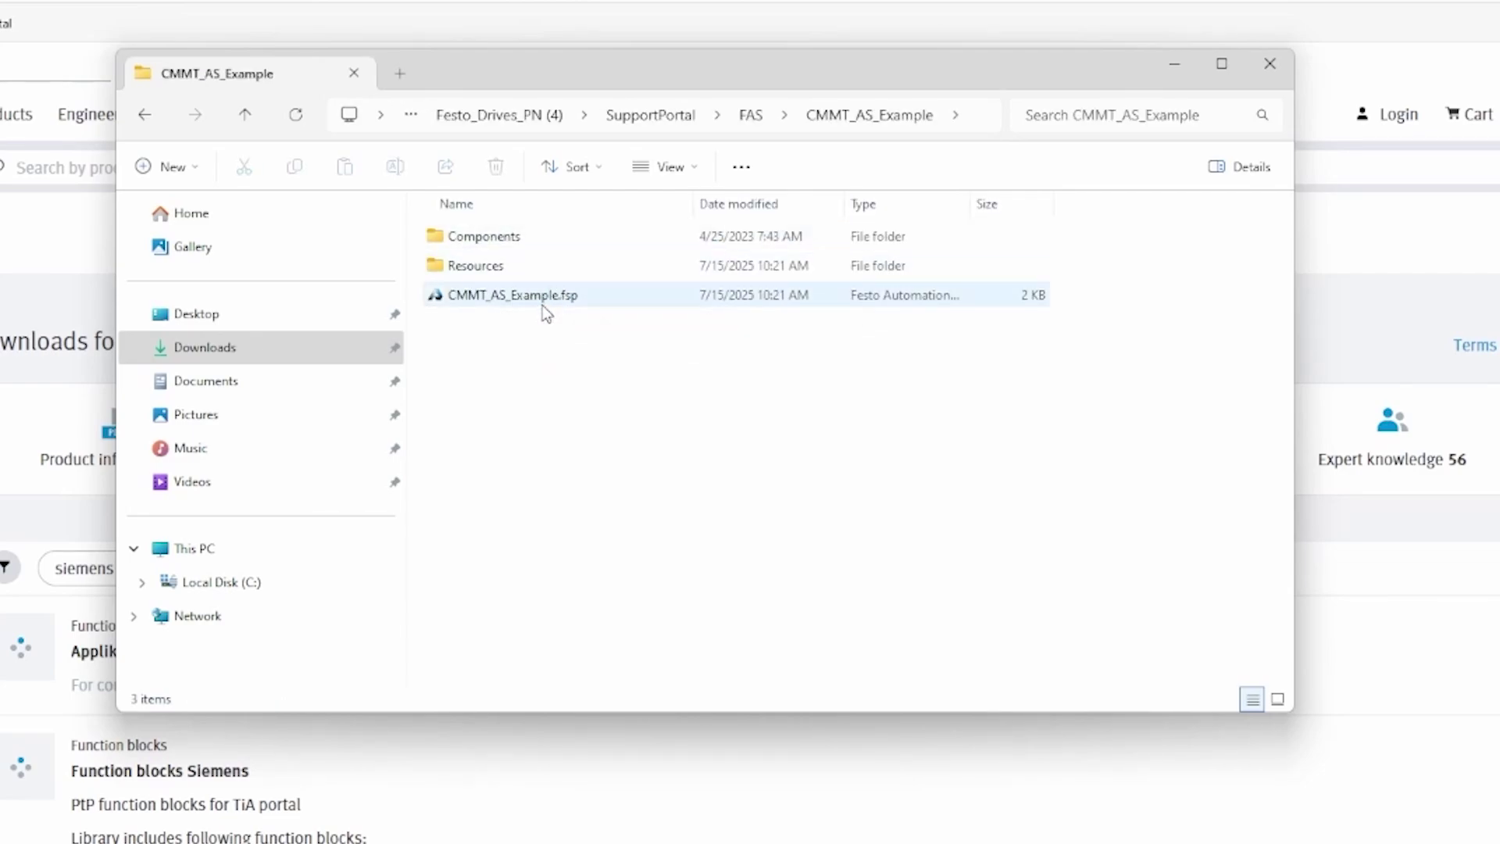
- Open Library\TIA V20\Festo_Drives_PN_Lib and select Festo_Drives_PN_Lib_V20.al20
click(681, 117)
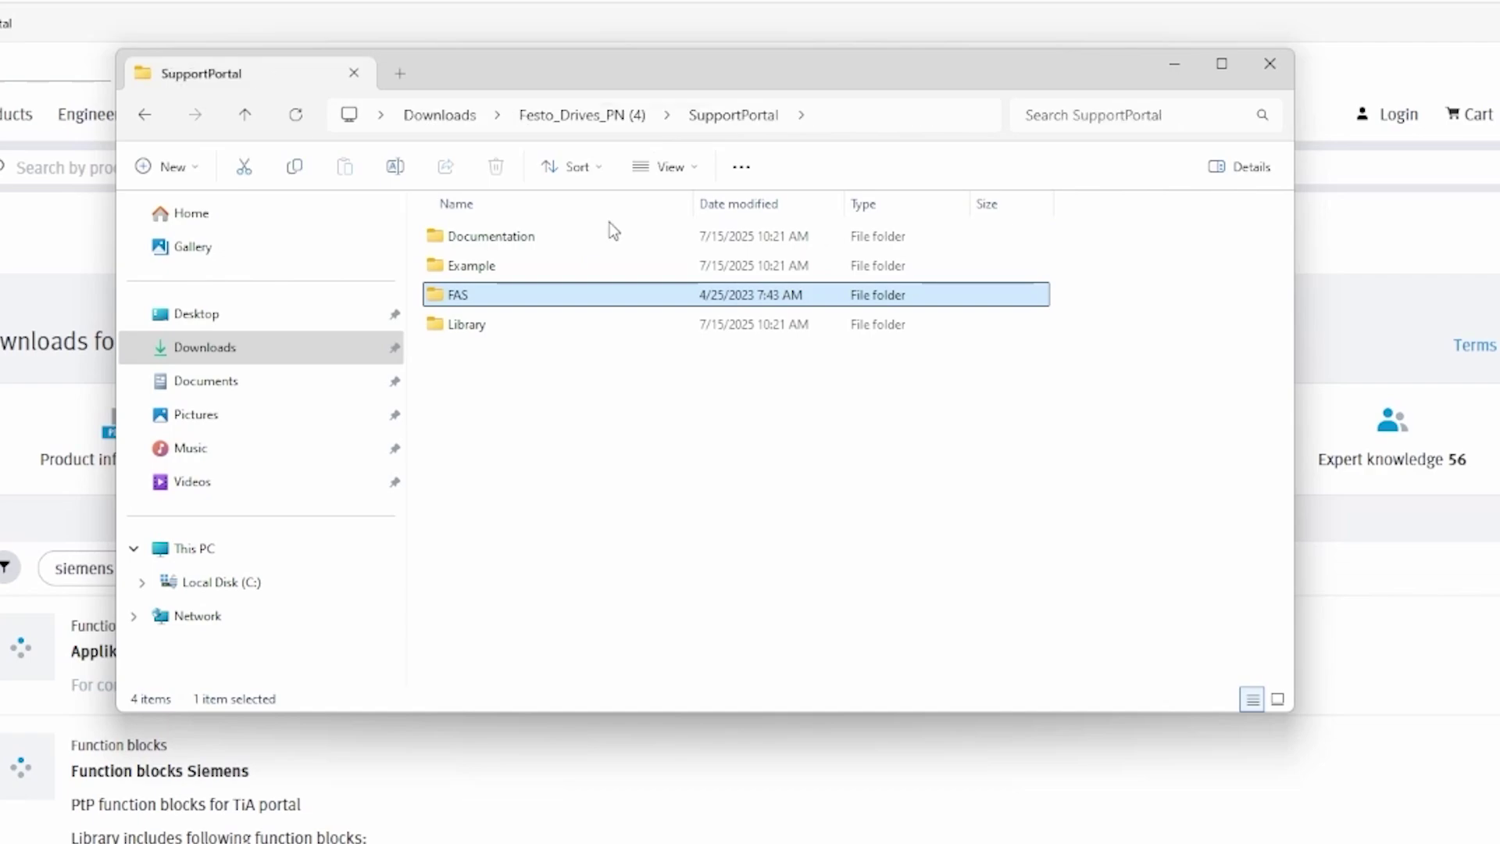
double_click(534, 333)
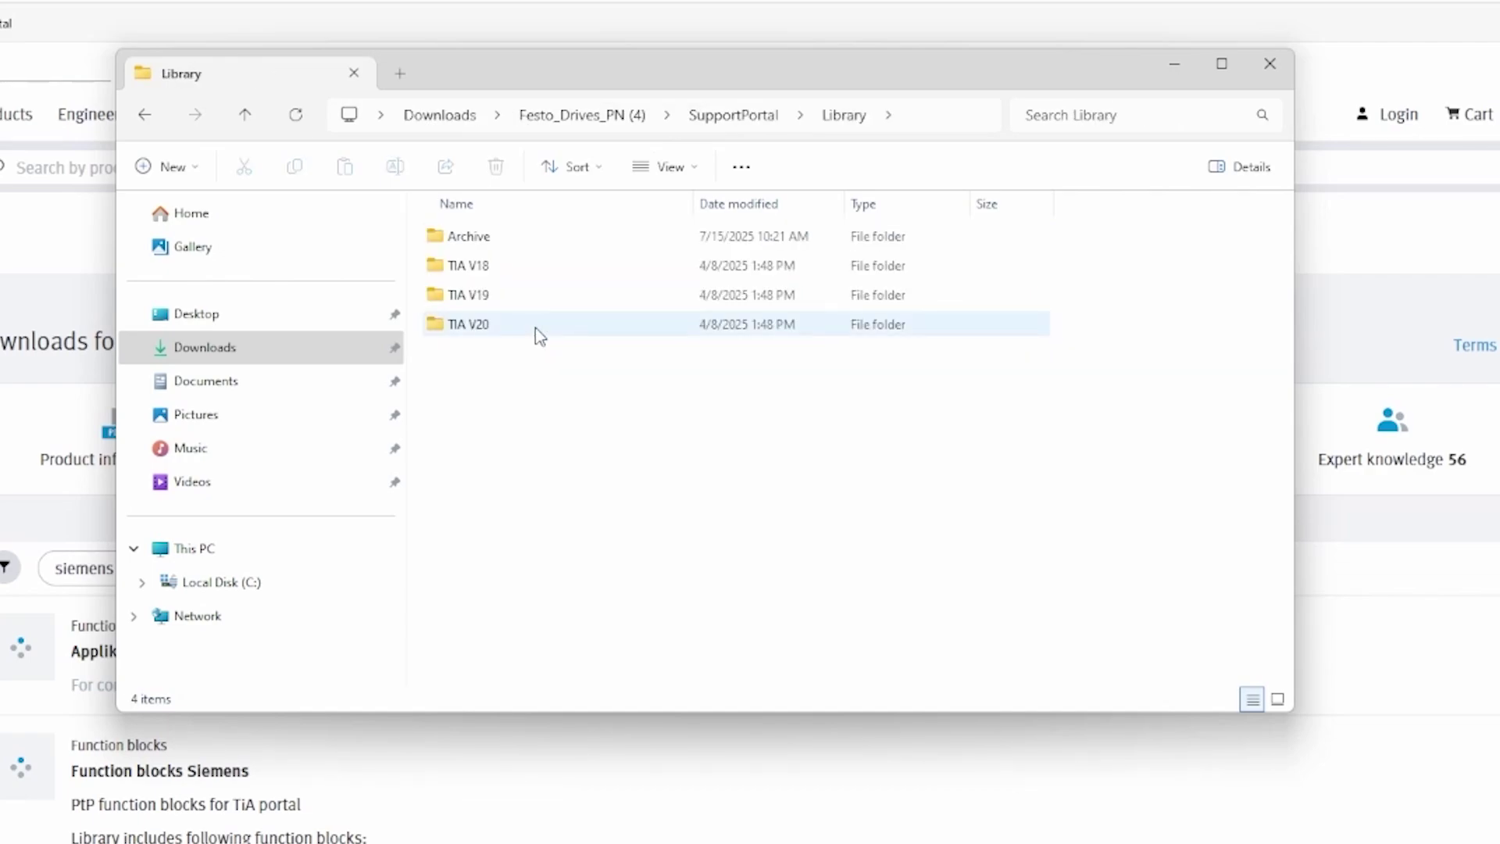
double_click(536, 328)
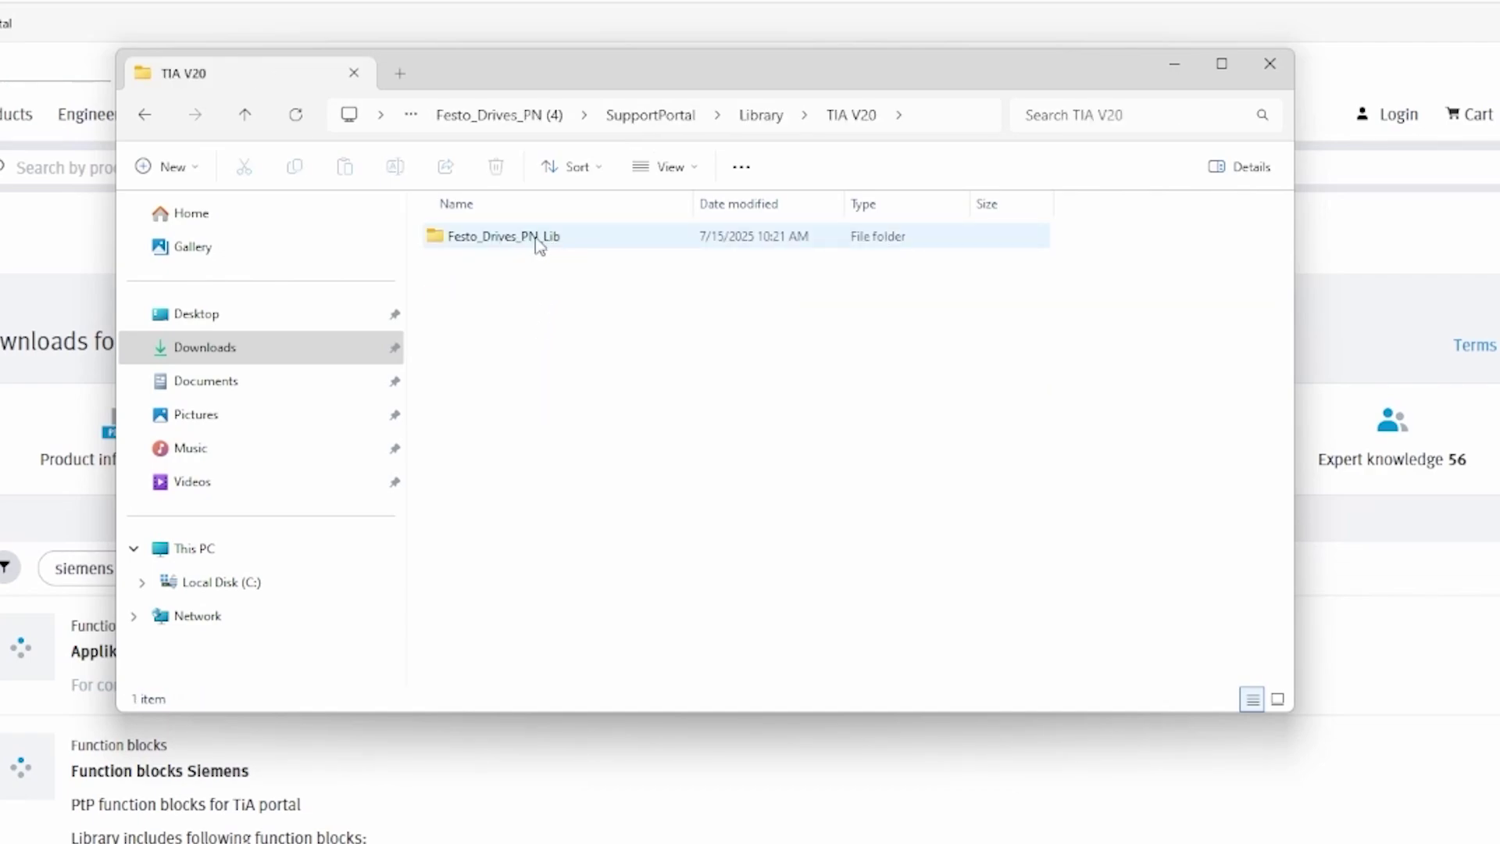
double_click(538, 246)
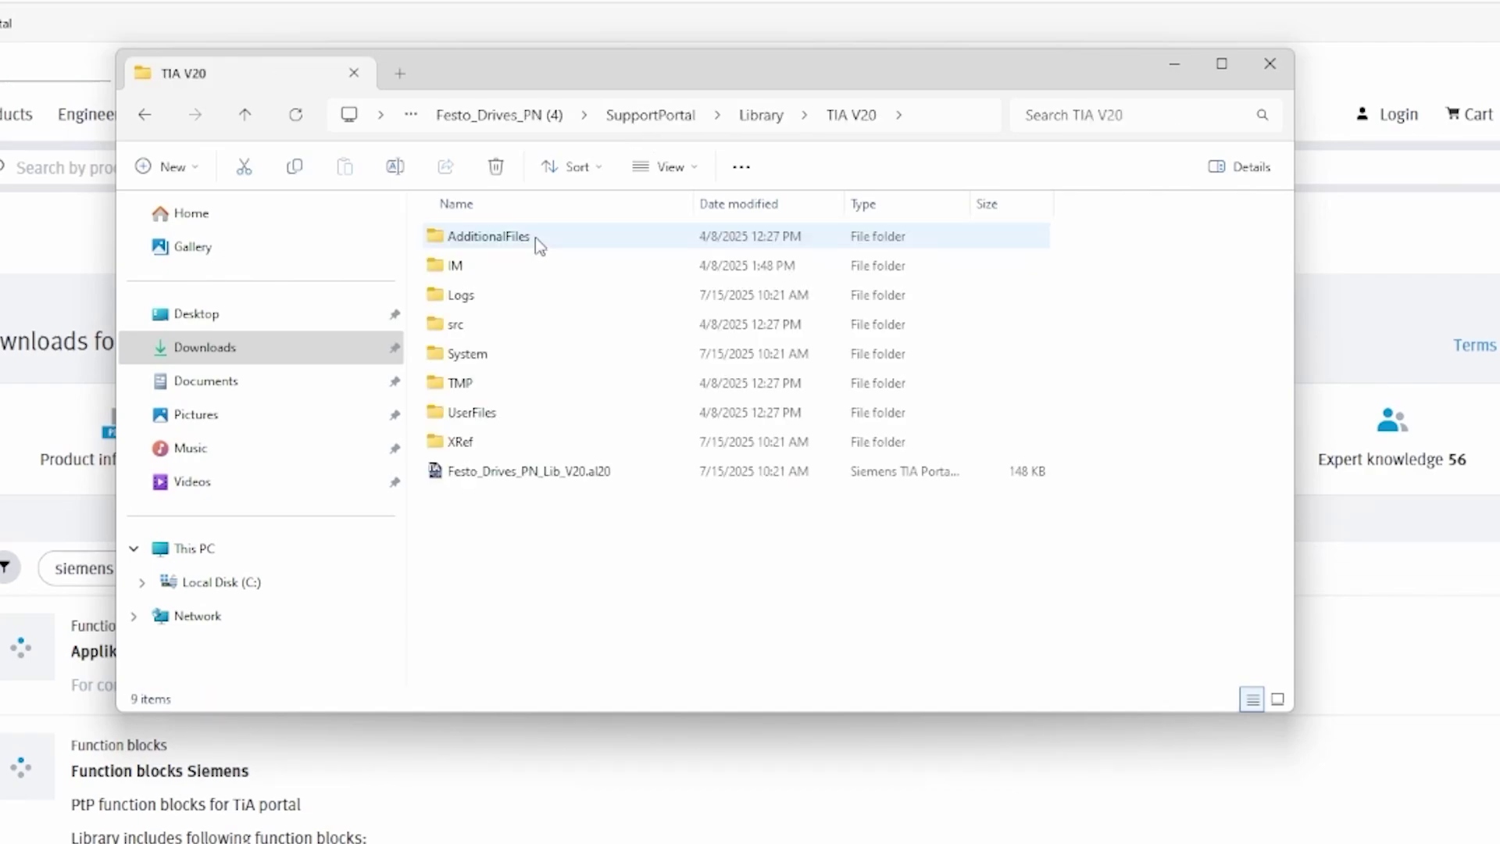
click(575, 483)
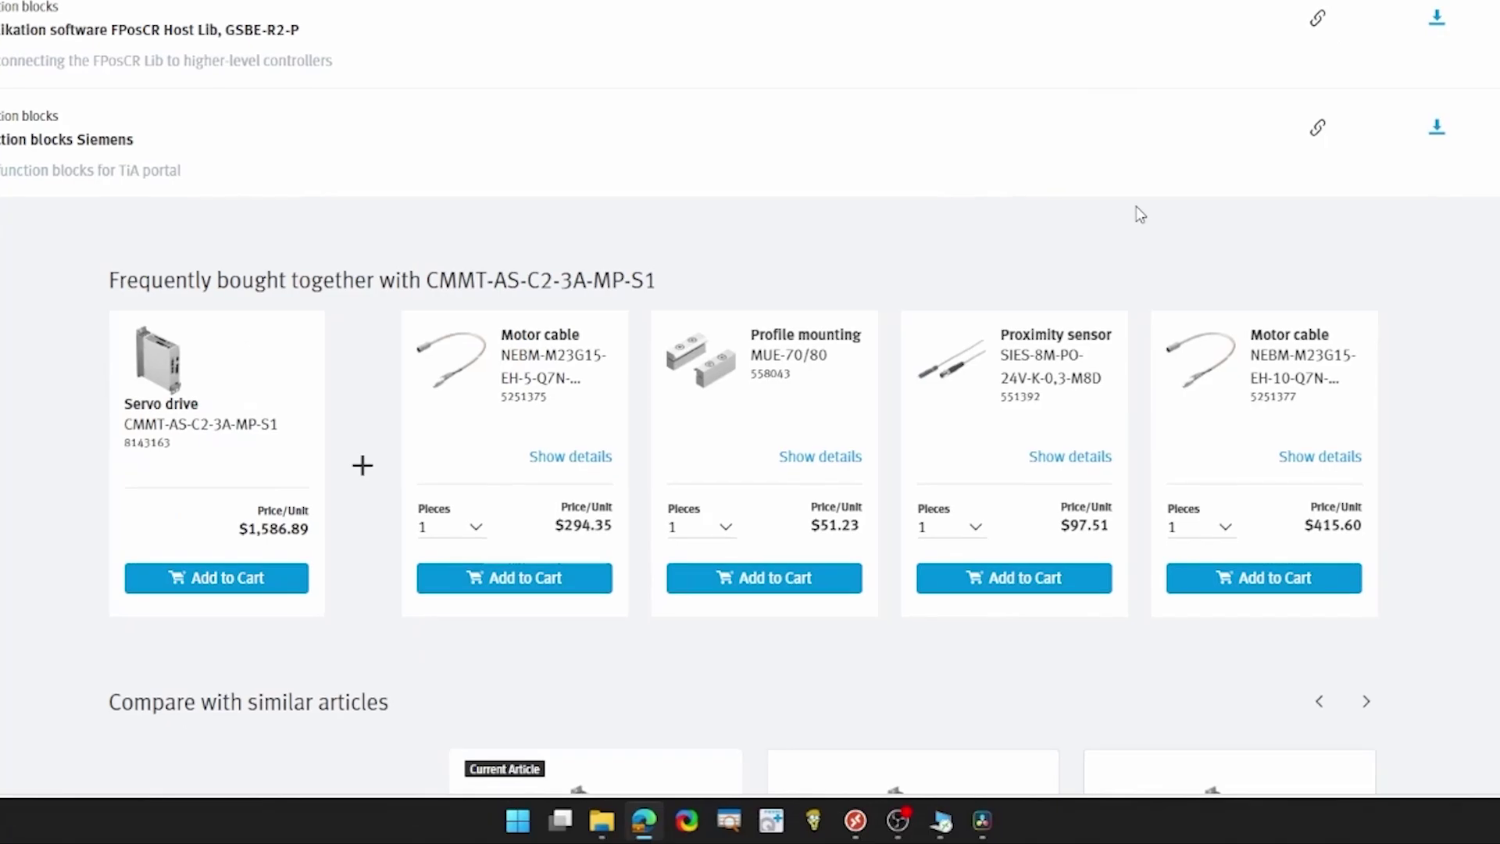
- Launch Festo Automation Suite, accepting the suggested CODESYS version
key(super)
text(festo)
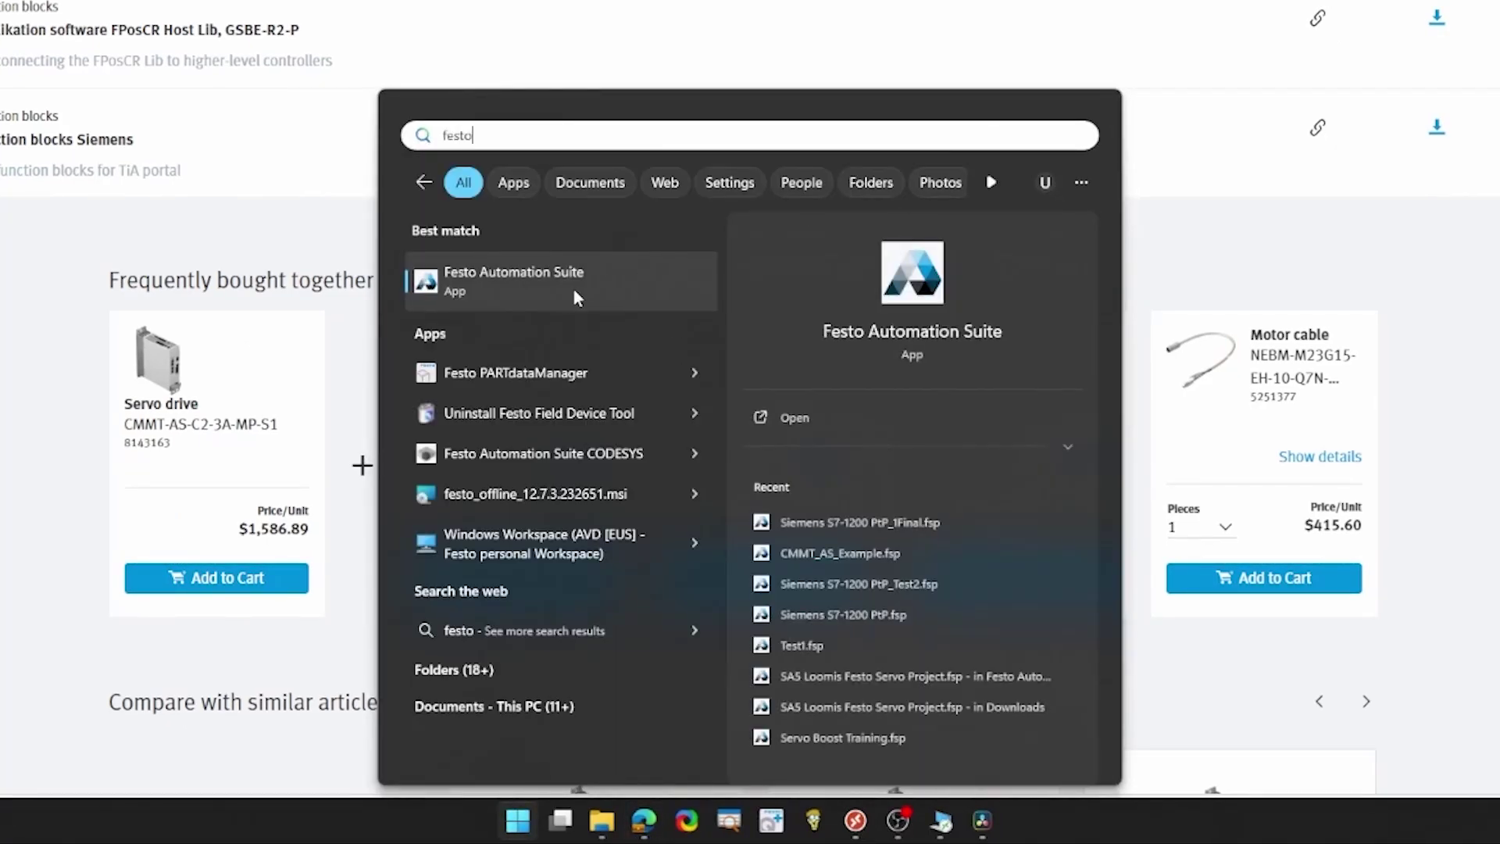
click(574, 291)
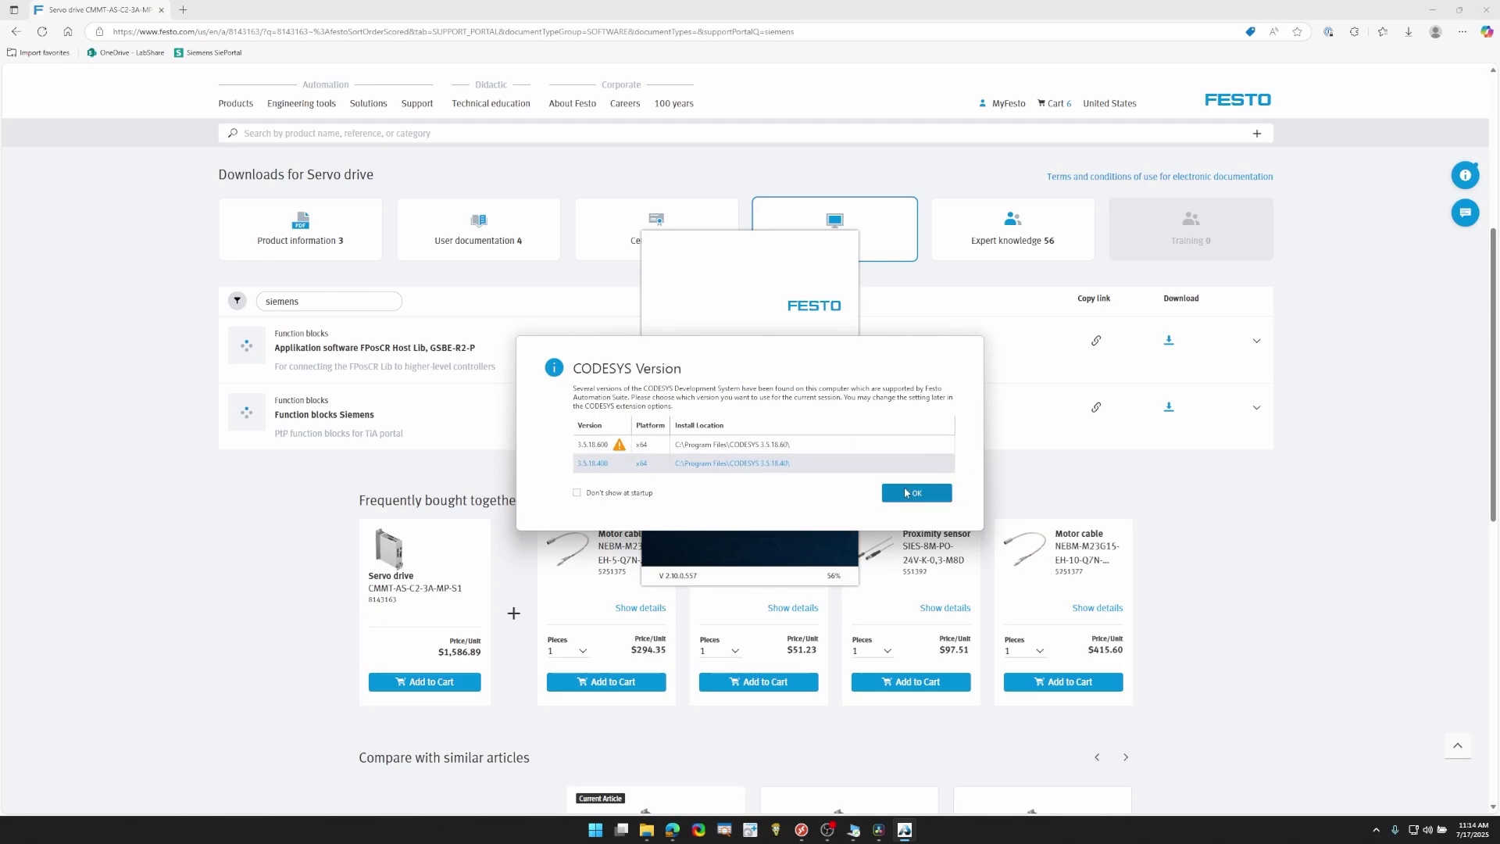
click(906, 493)
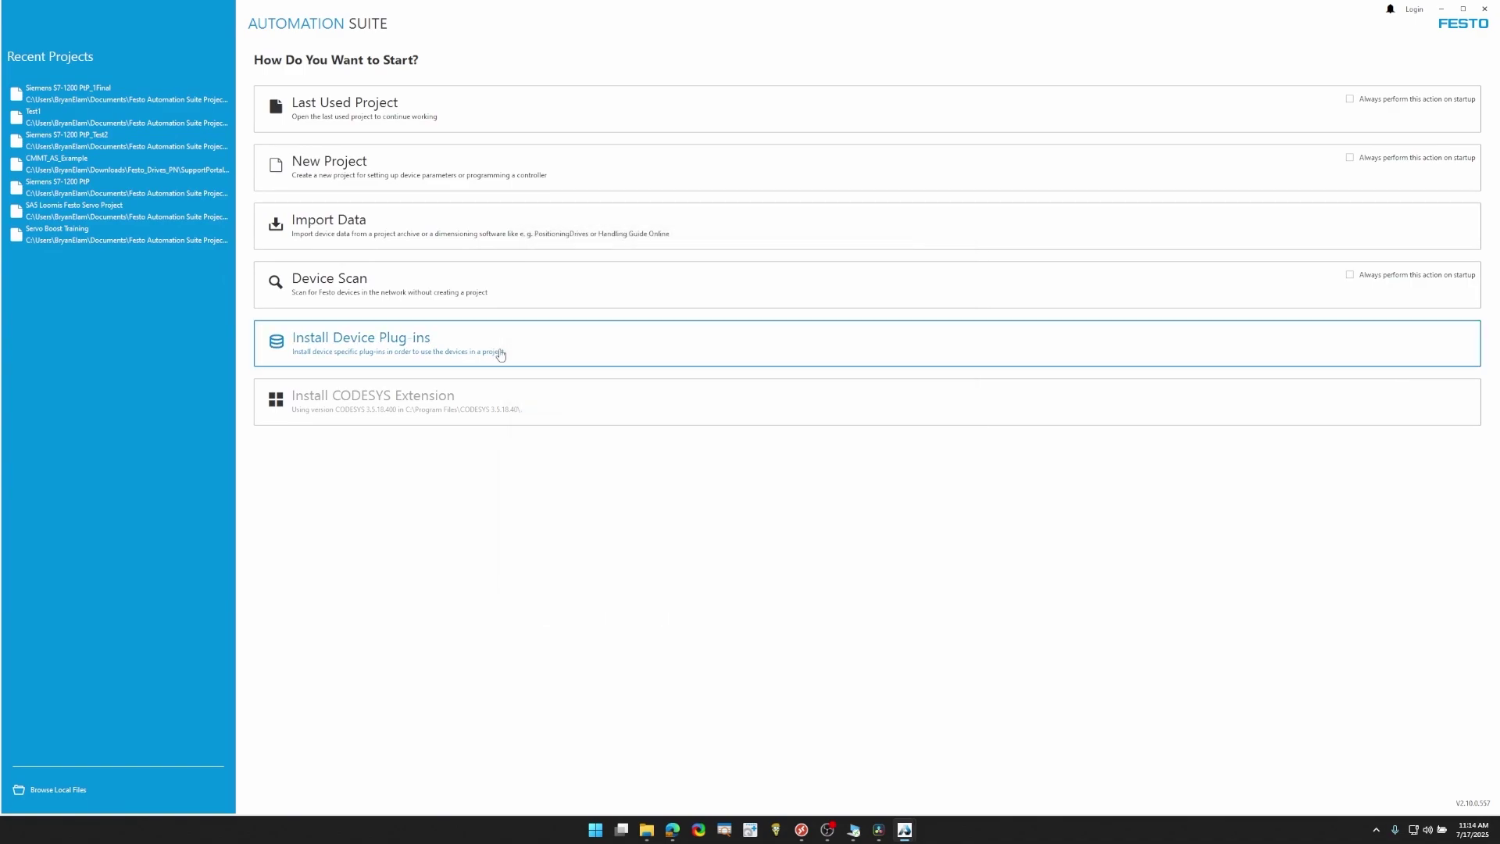
- Review the installed CMMT-AS plug-in, Scan extension and CMMT-AS firmware variant versions
click(472, 339)
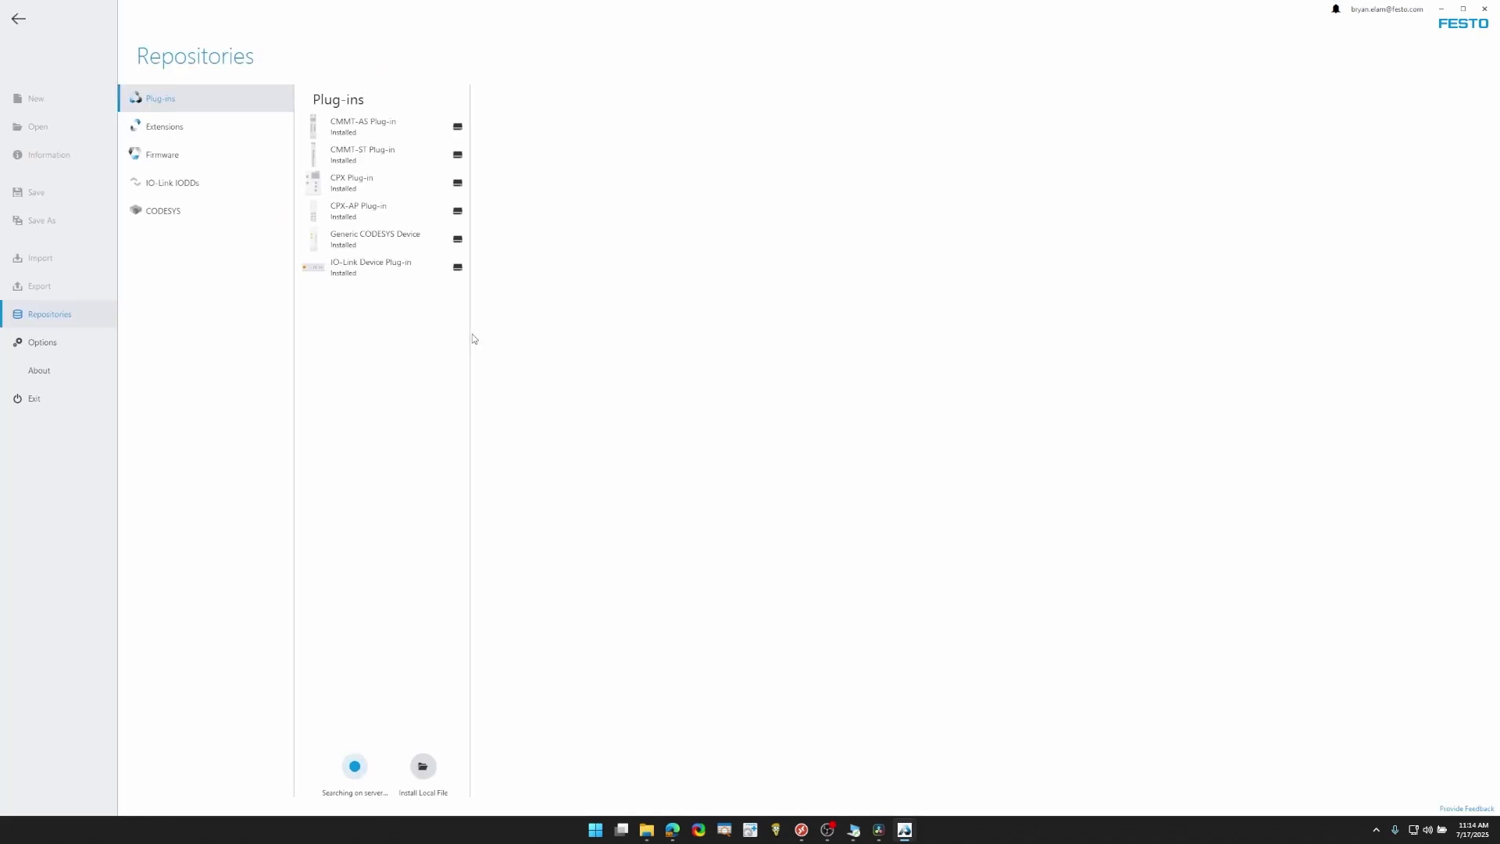
click(363, 129)
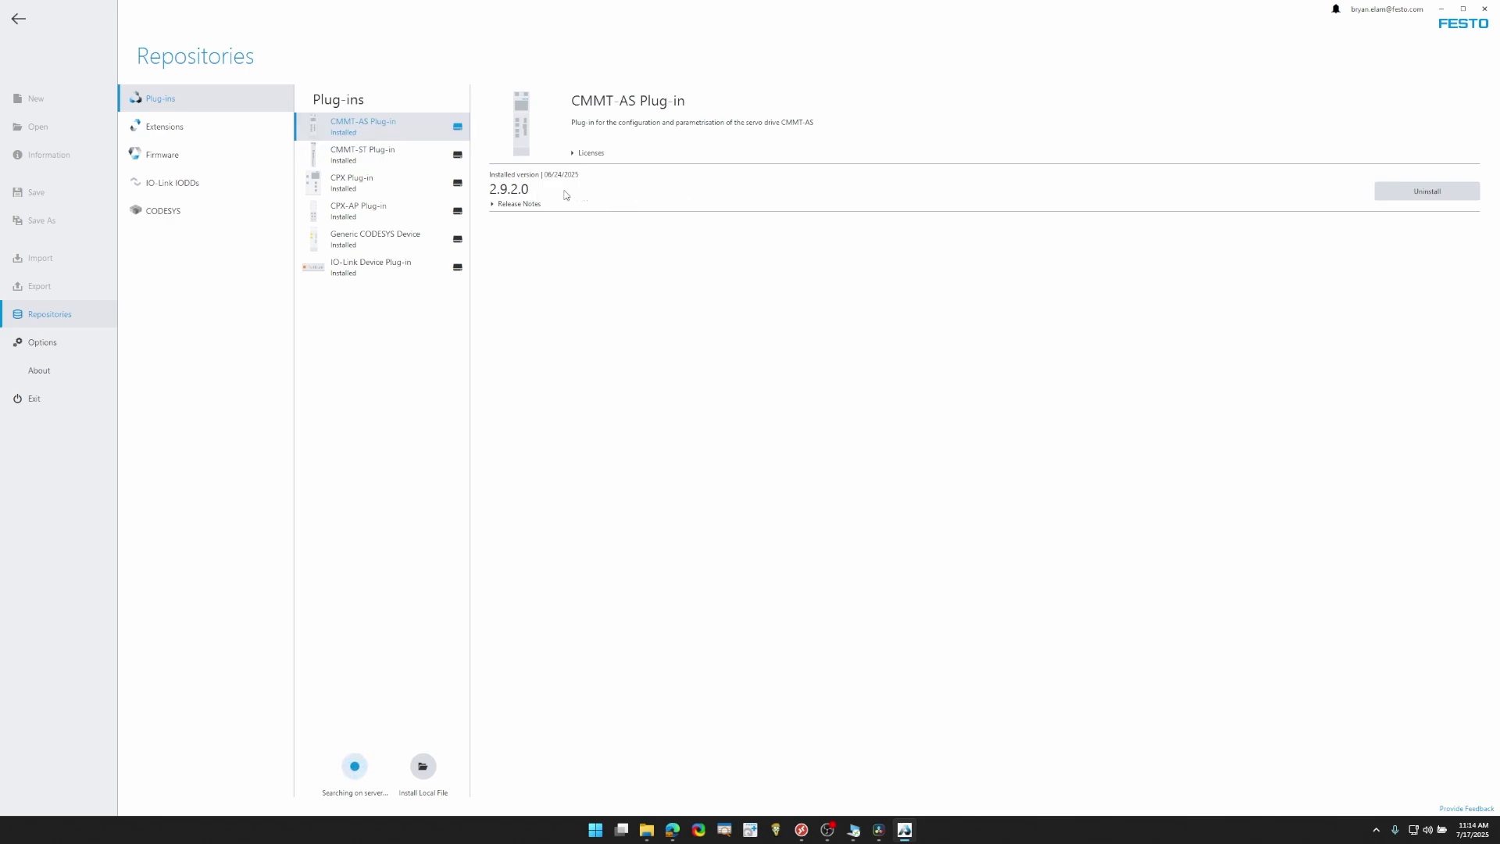
click(253, 132)
click(346, 152)
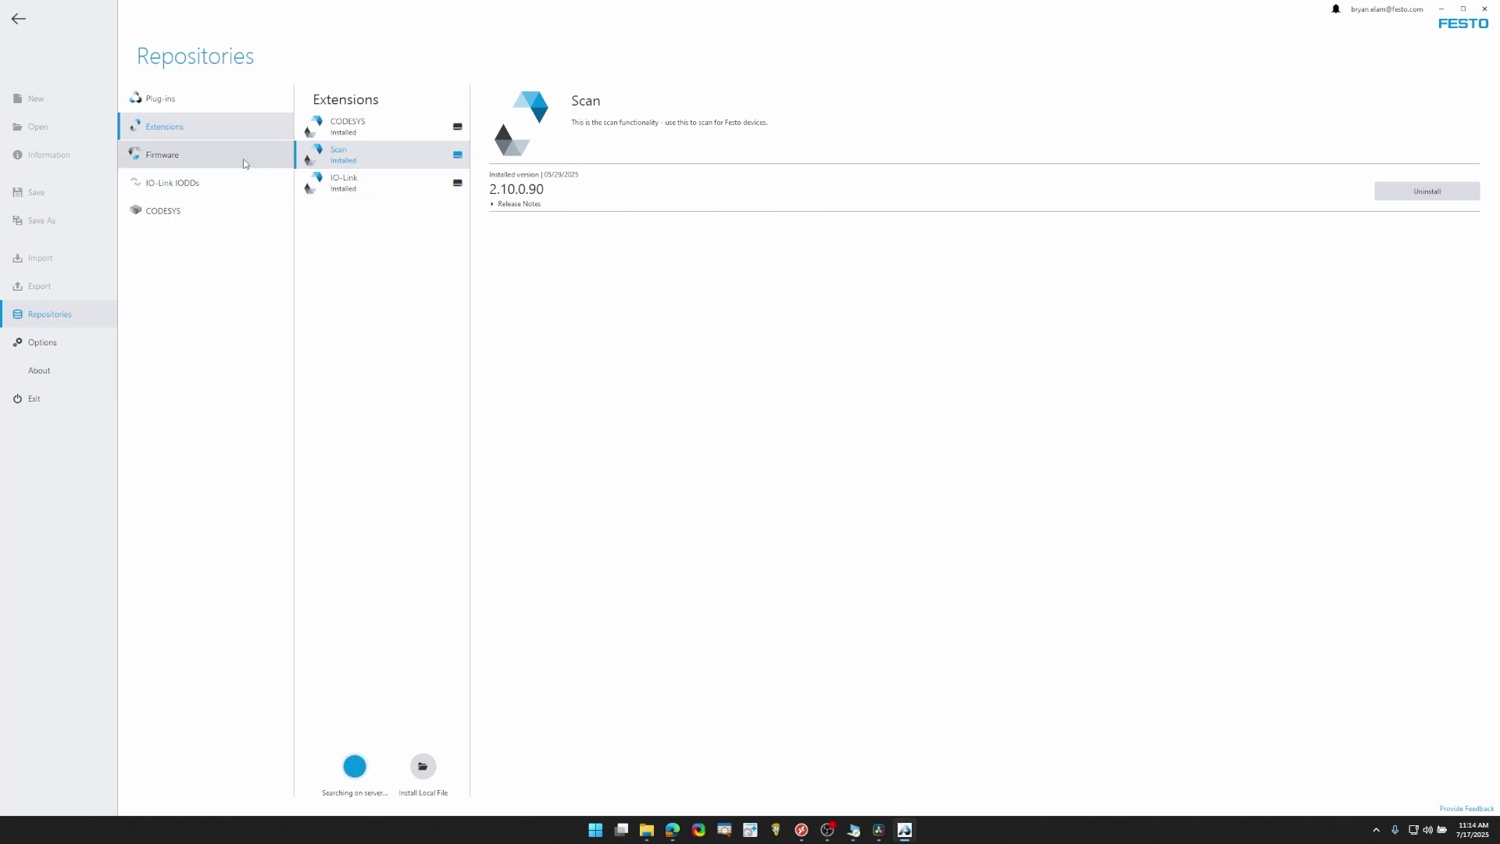
click(291, 161)
click(311, 178)
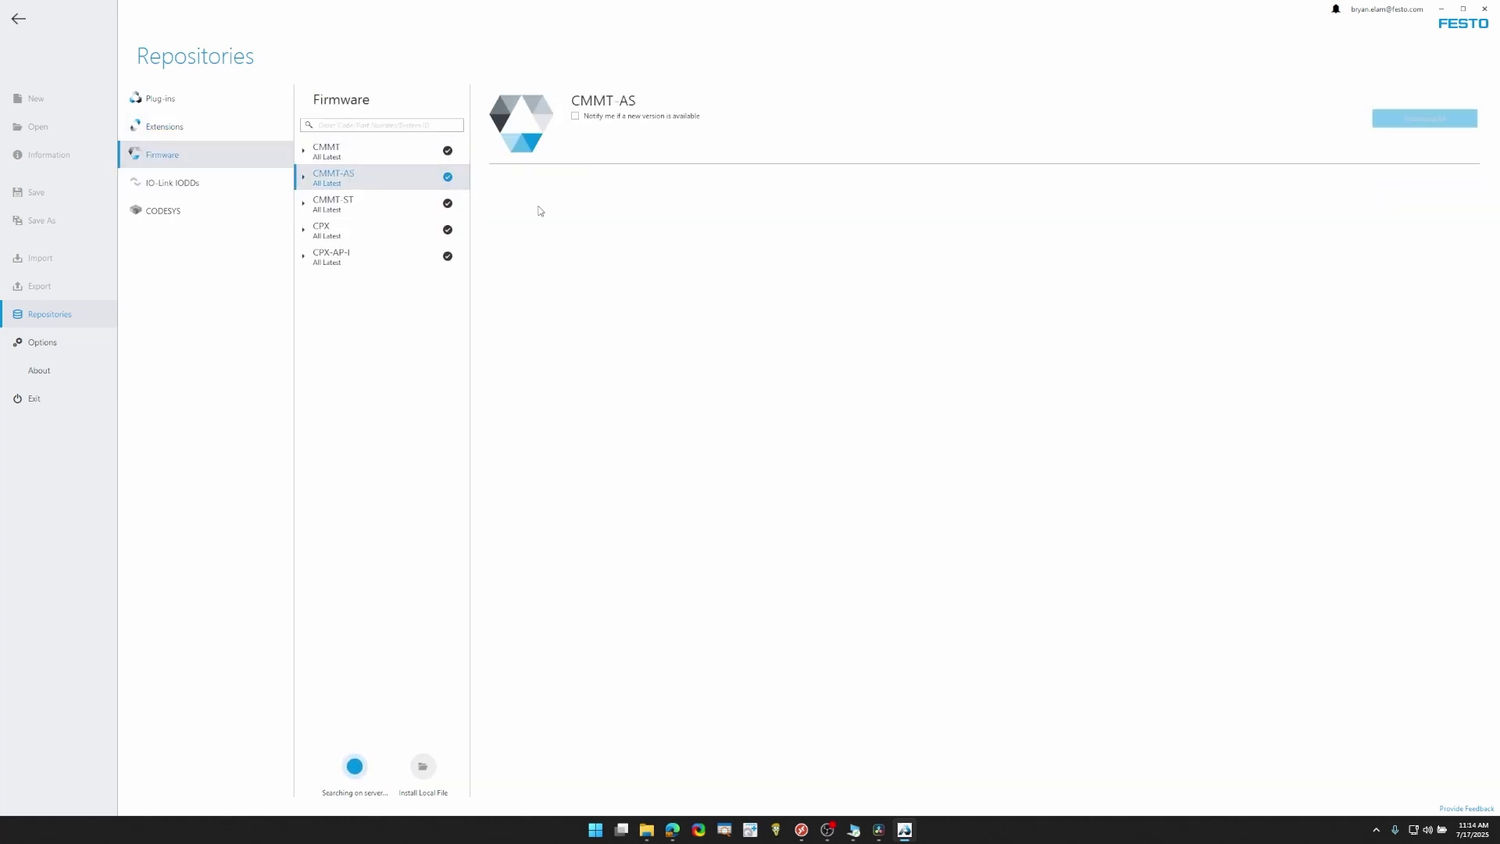
click(304, 177)
click(413, 213)
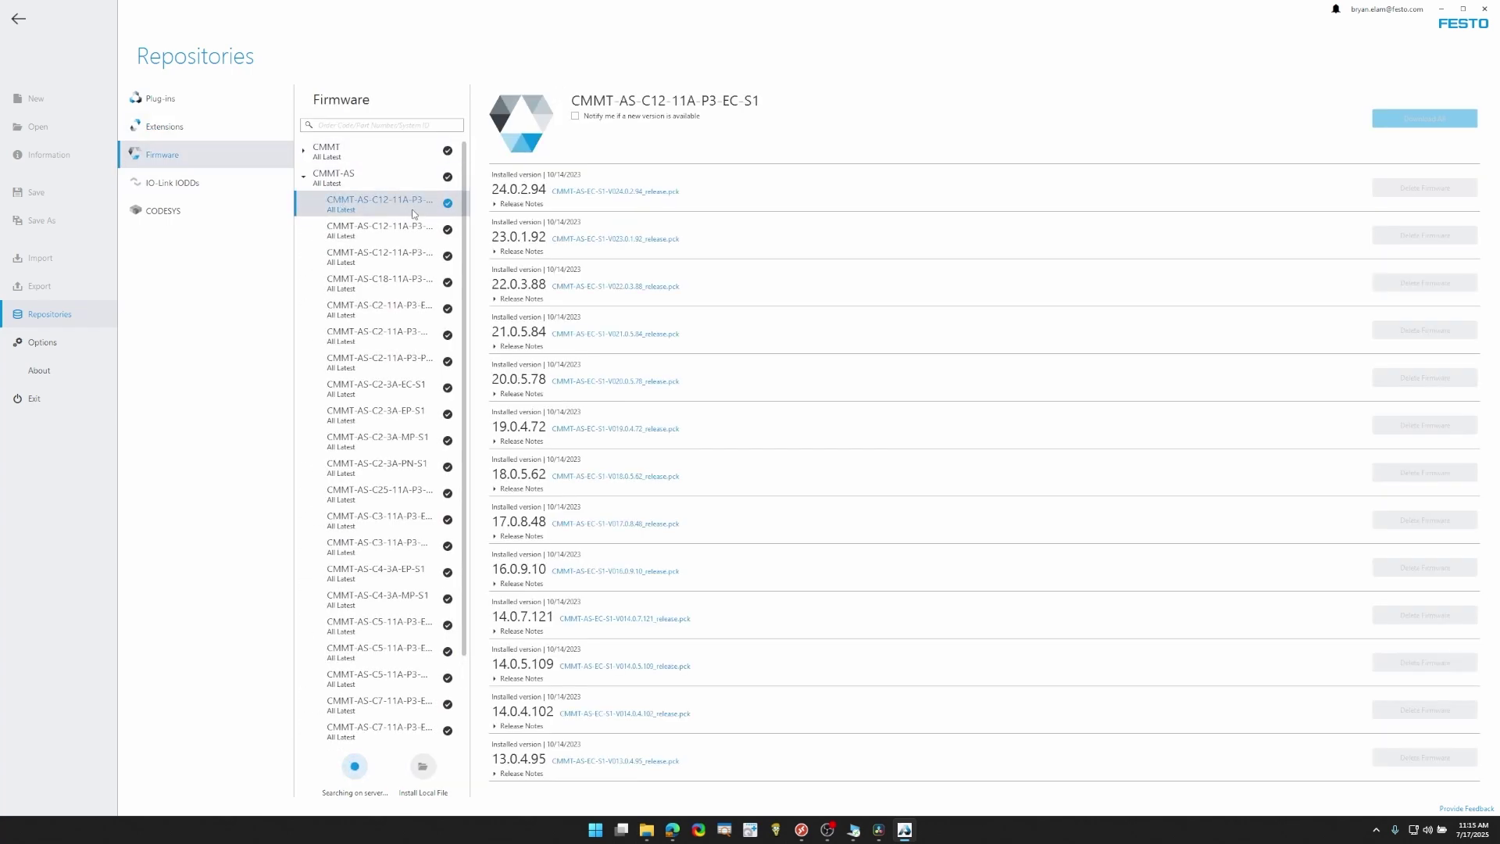
- View version 2.10.0.557 release notes in About, then return to the start page
click(49, 375)
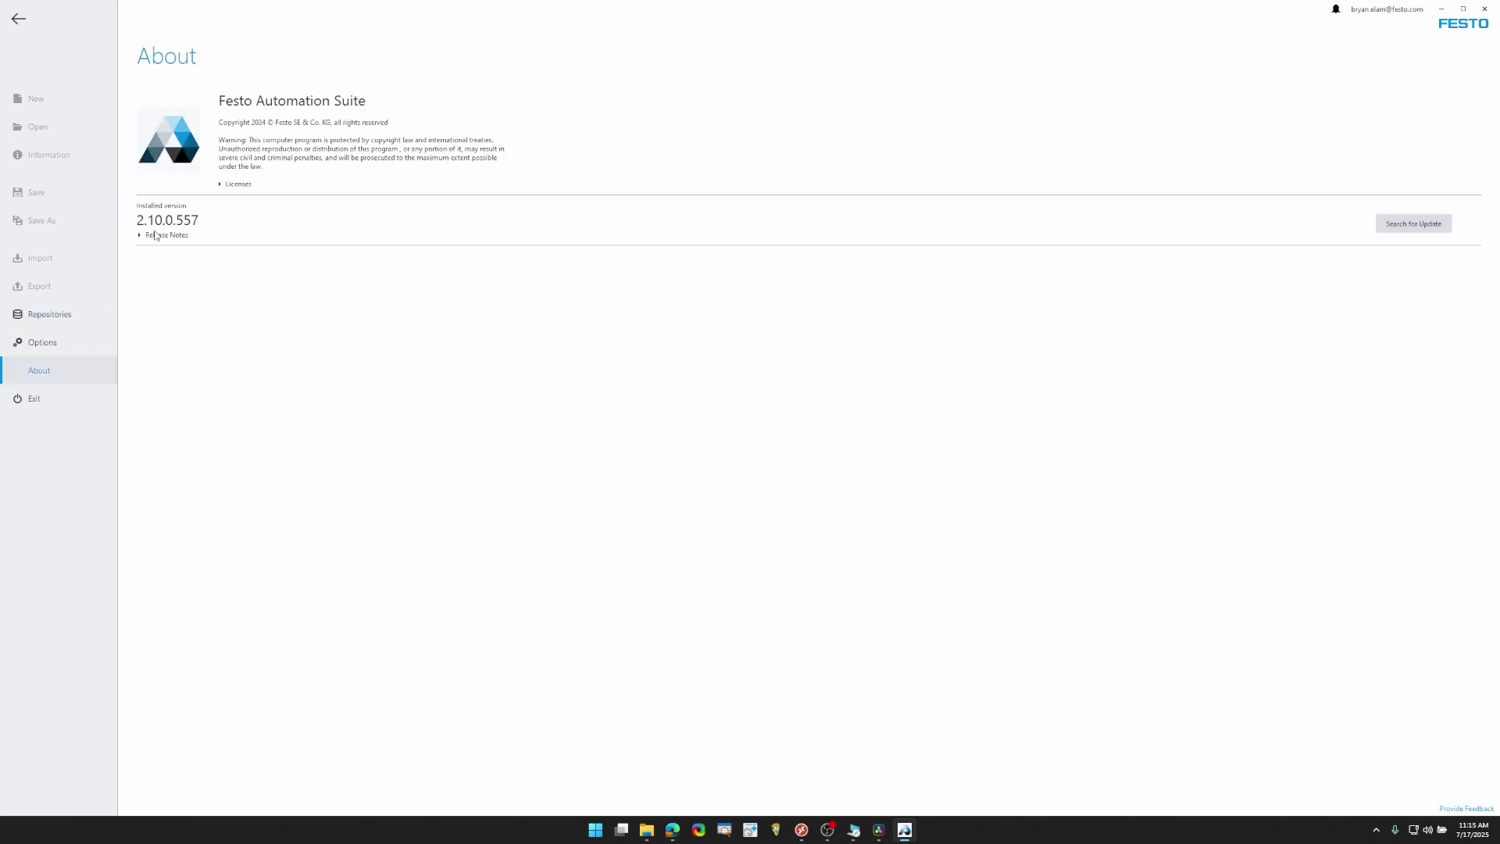
click(141, 236)
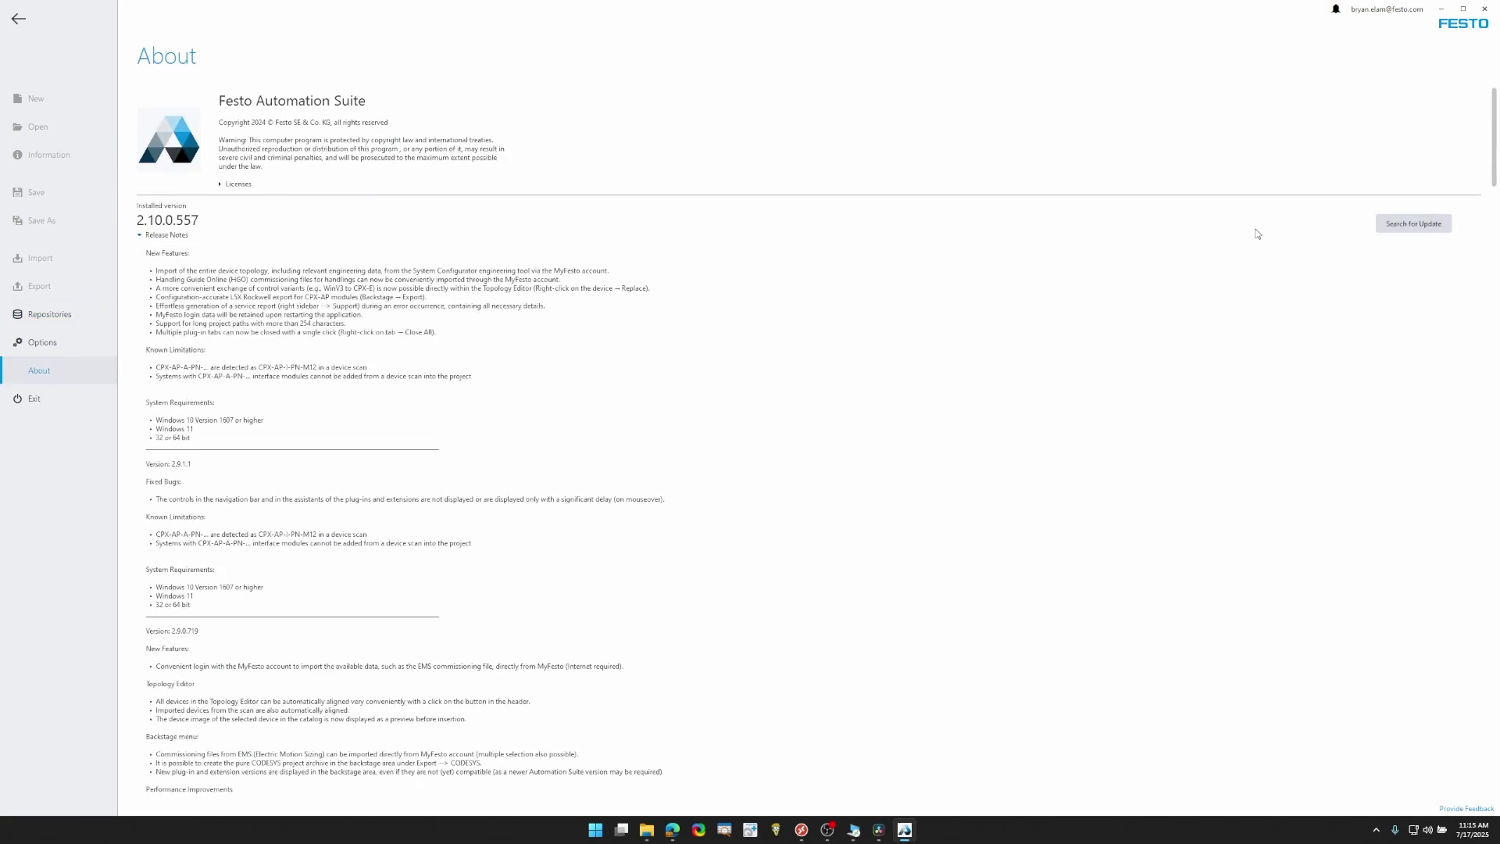
click(17, 20)
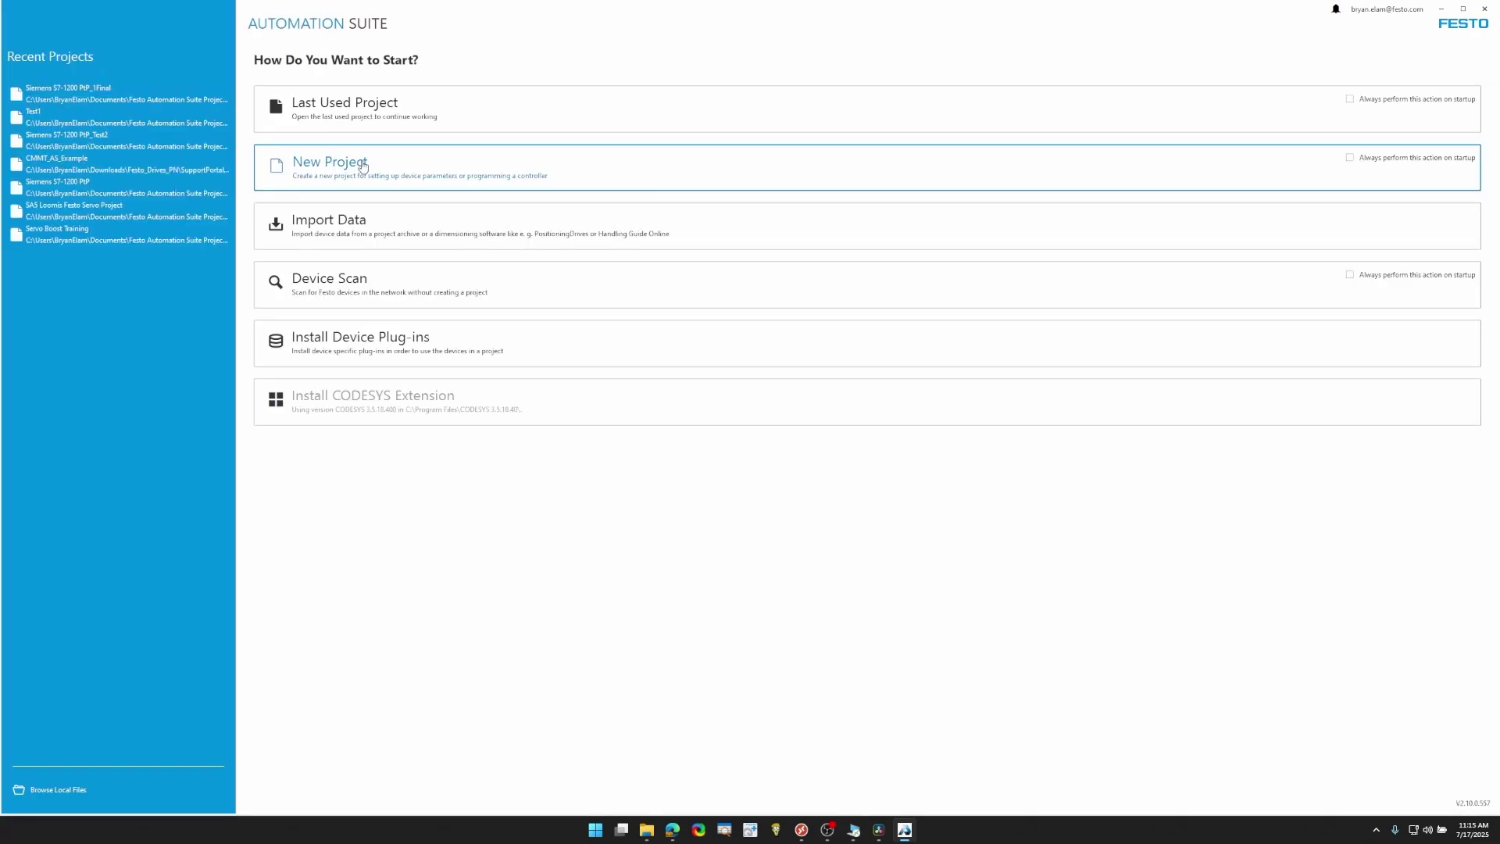
- Create a new project, scan the network, and inspect the detected drive's device details and firmware version
click(362, 166)
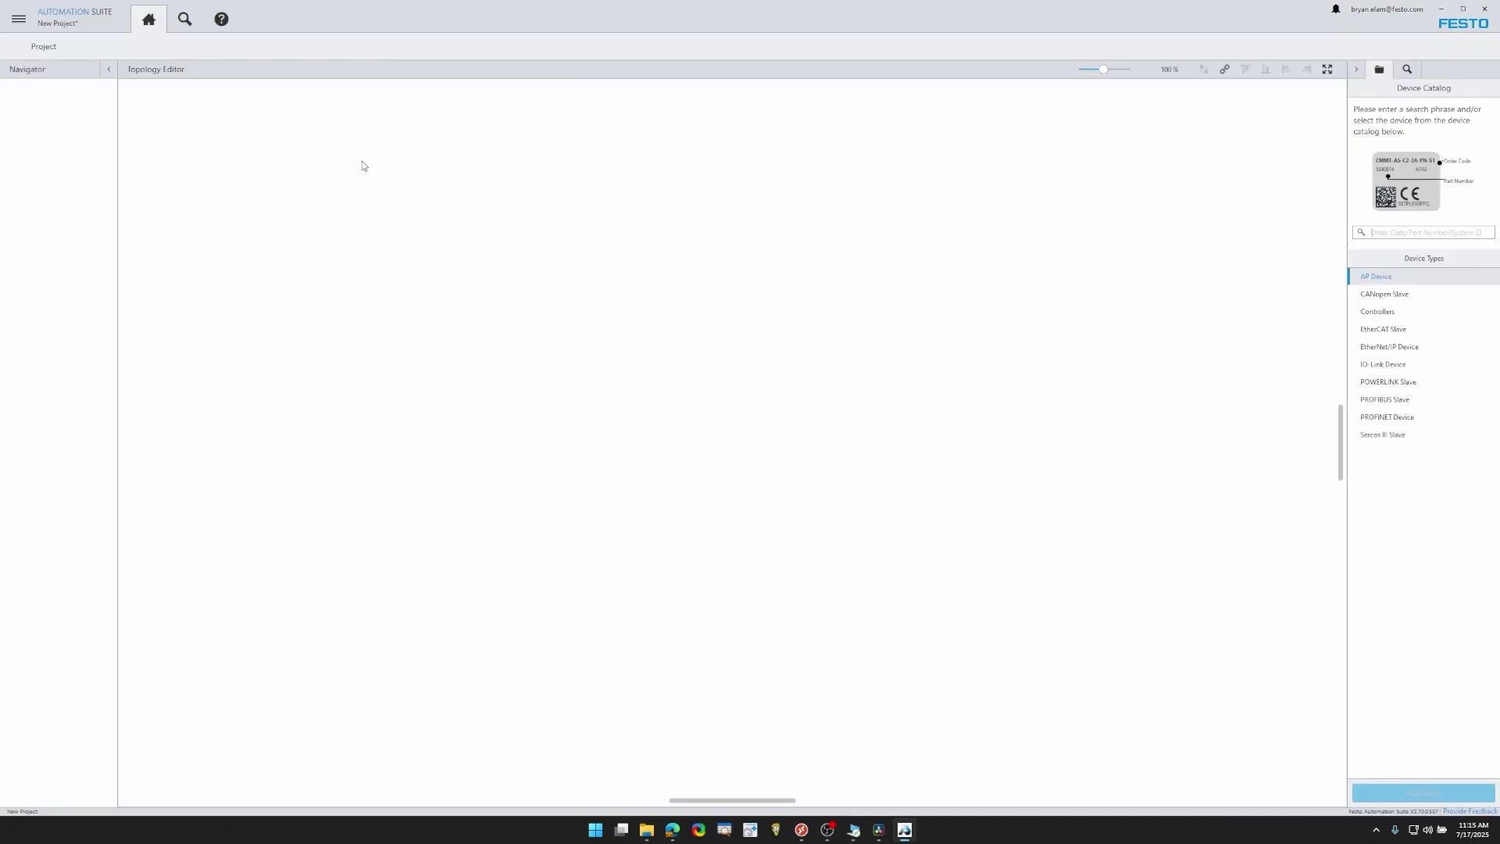
click(185, 20)
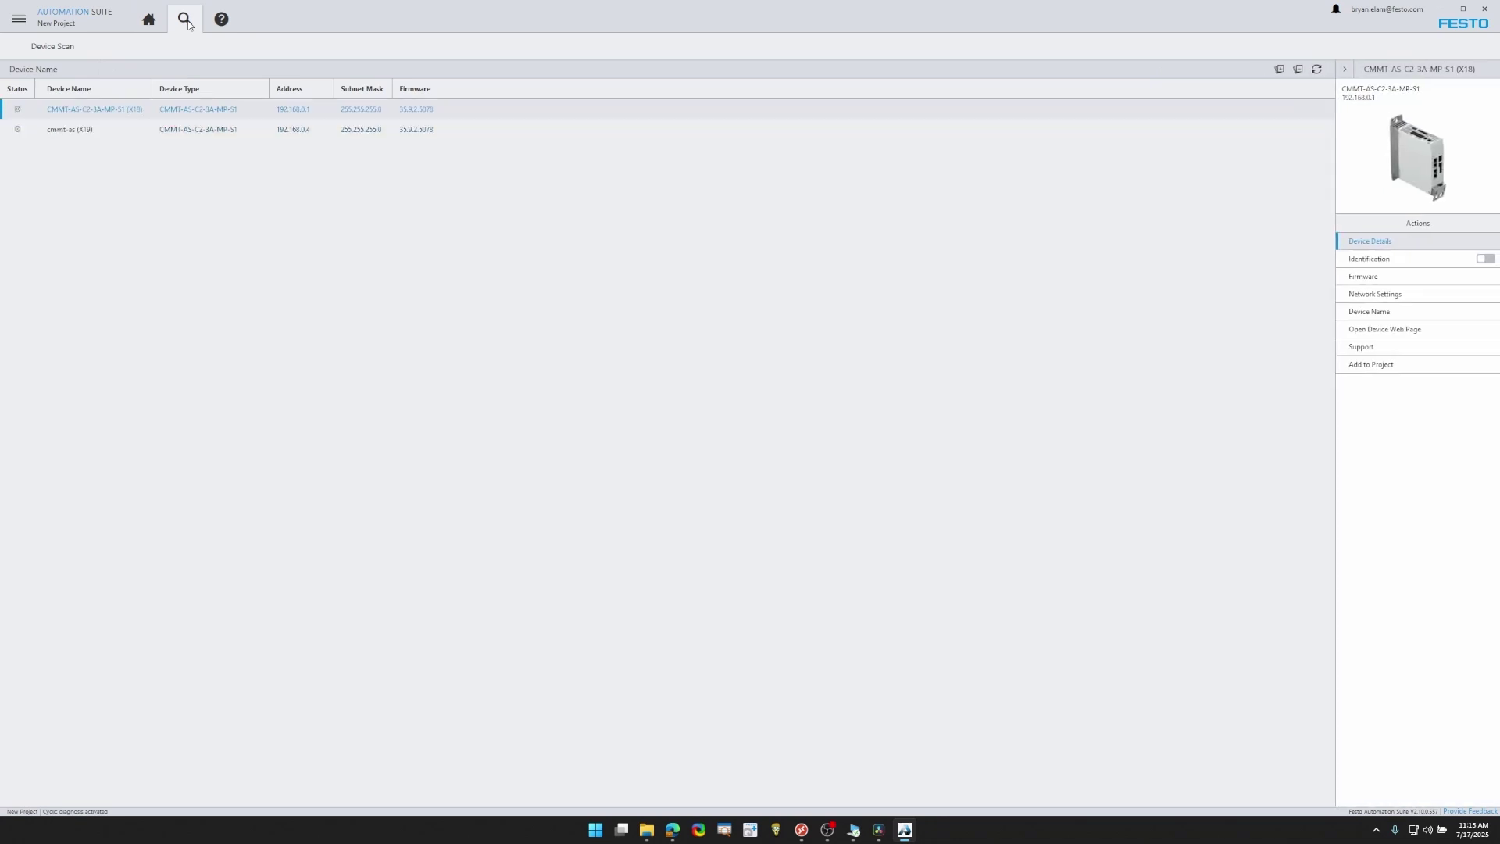
click(14, 87)
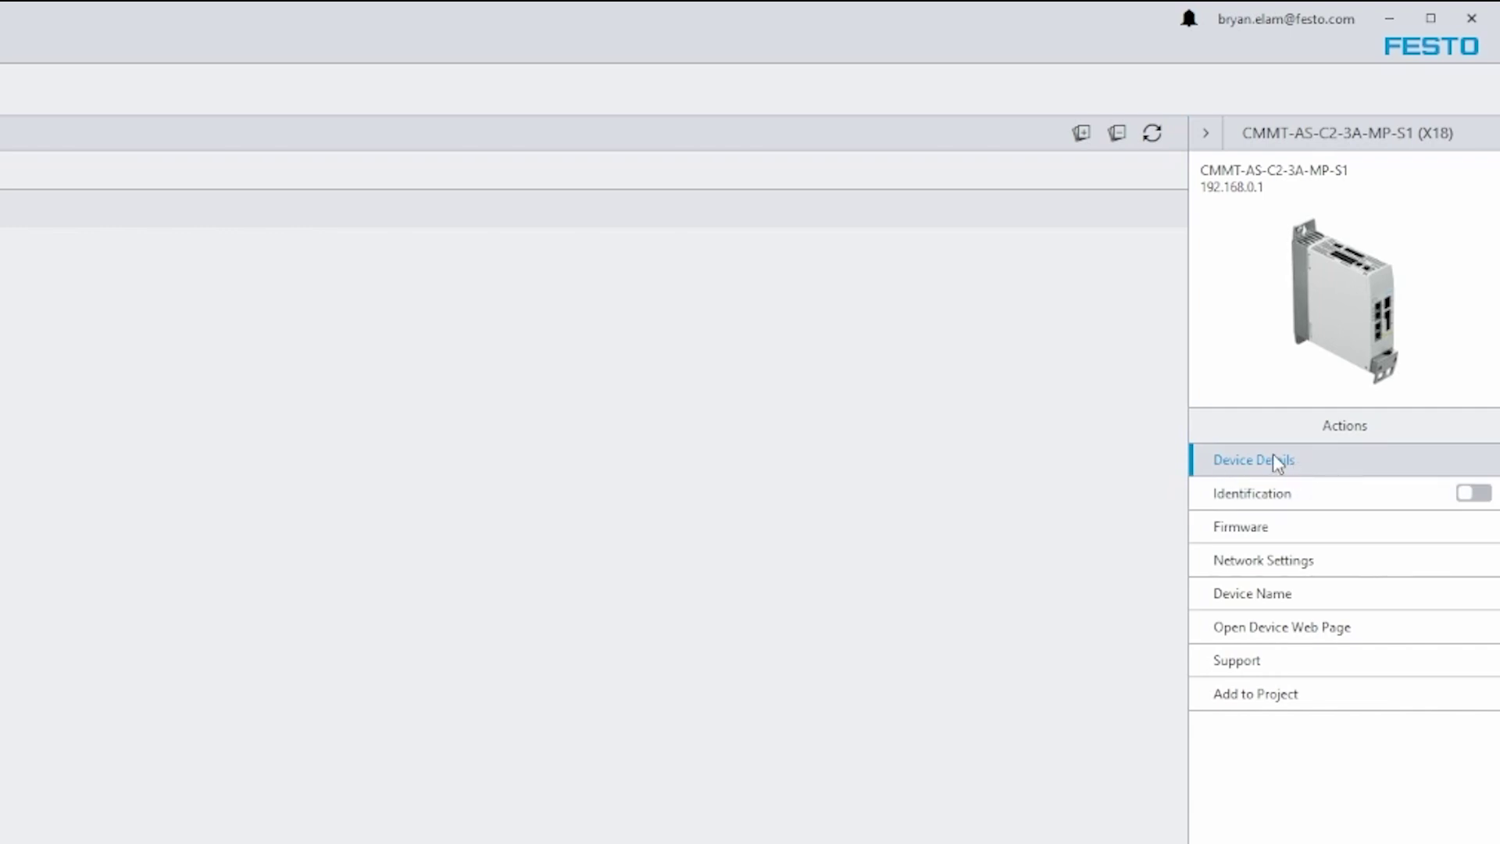
click(1274, 460)
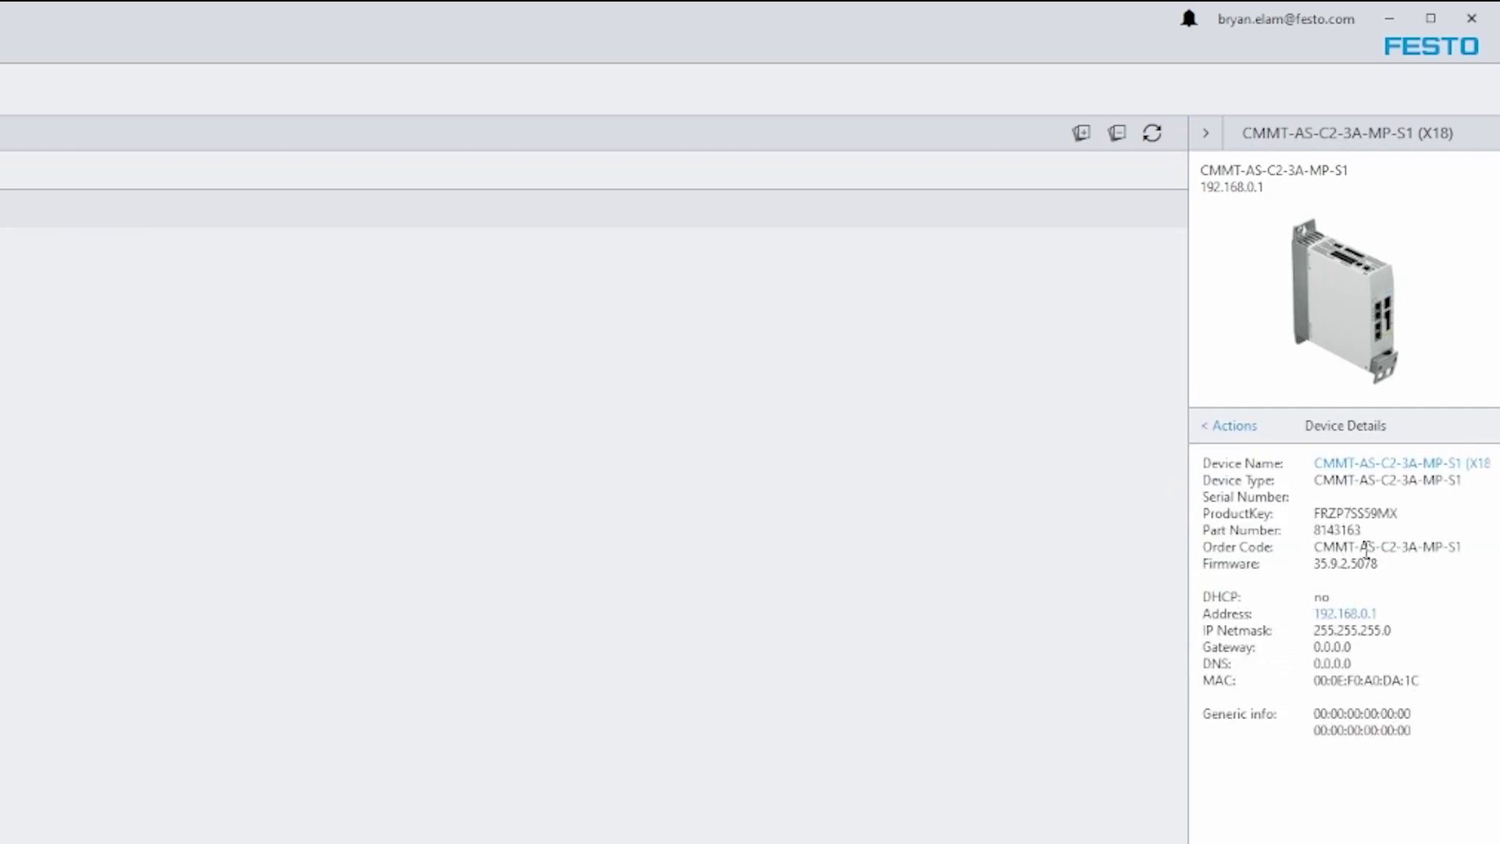
drag(1393, 565, 1195, 563)
click(1246, 557)
click(1240, 436)
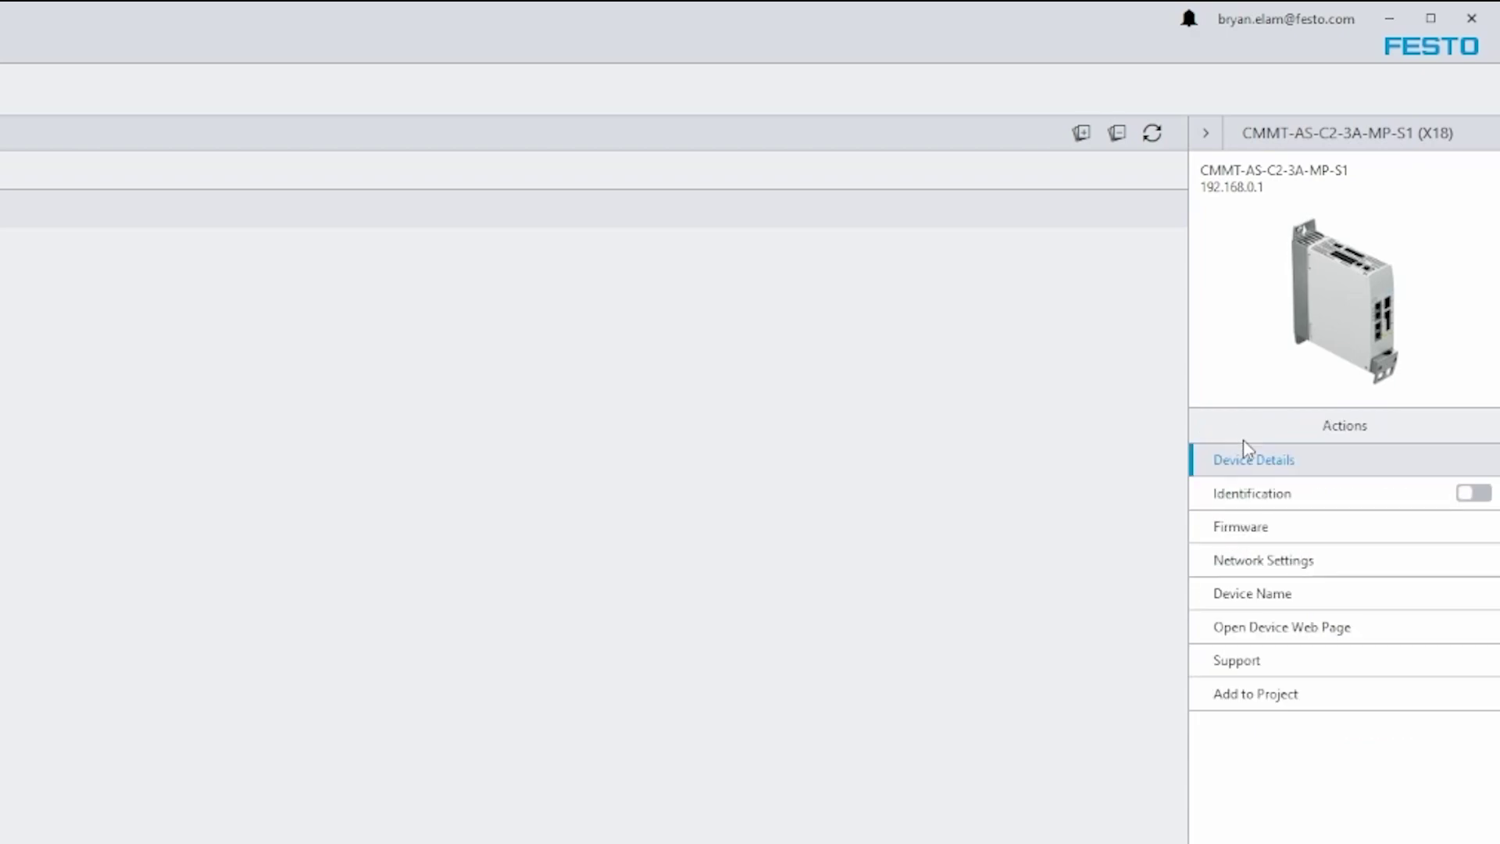
- Check the drive's available firmware V352, network settings and support resources
click(1262, 537)
click(1270, 512)
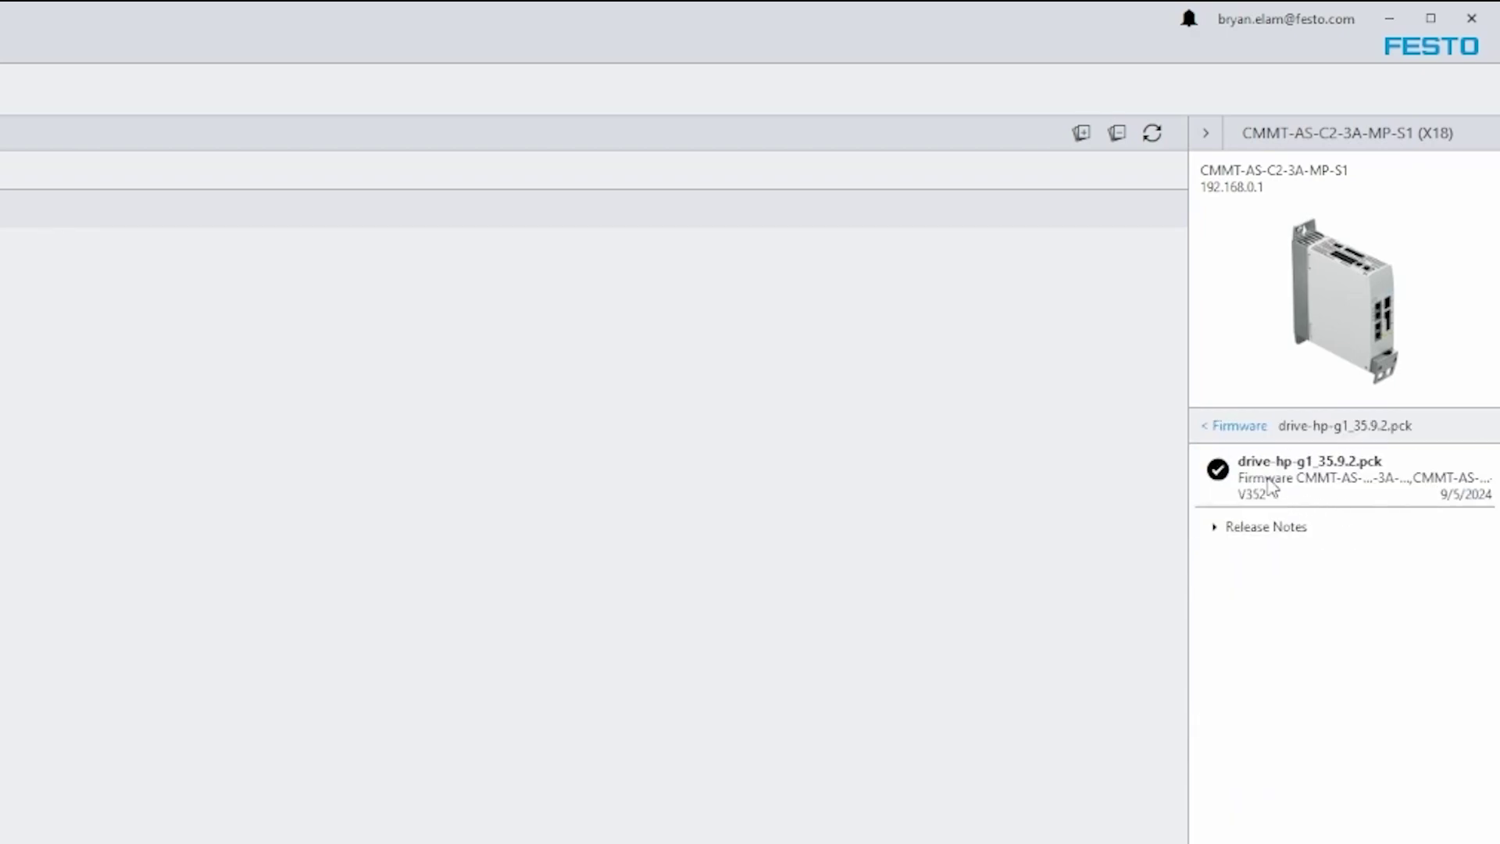
click(1246, 429)
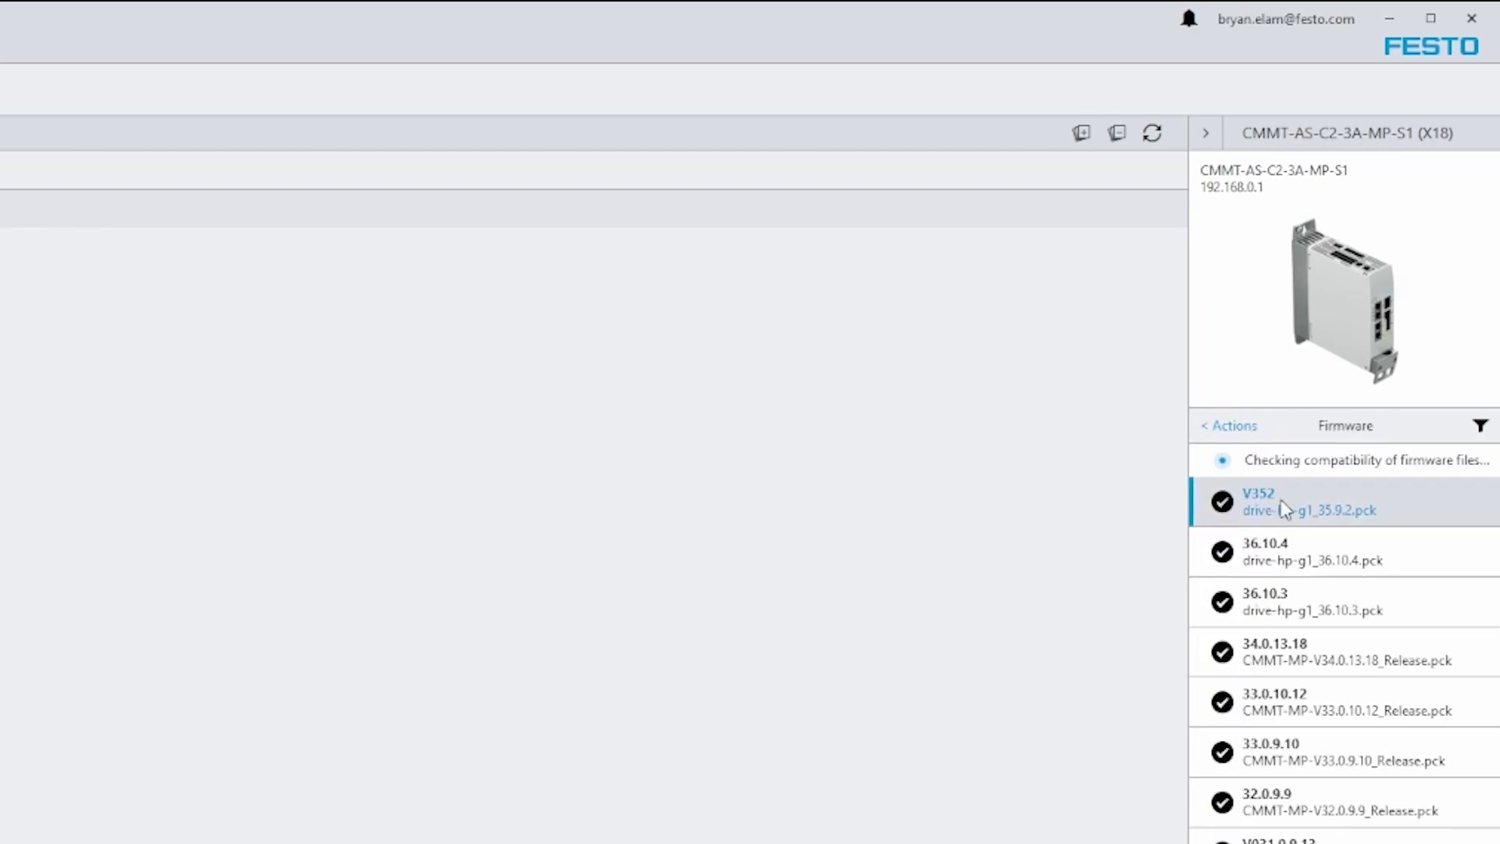
click(1234, 436)
click(1259, 561)
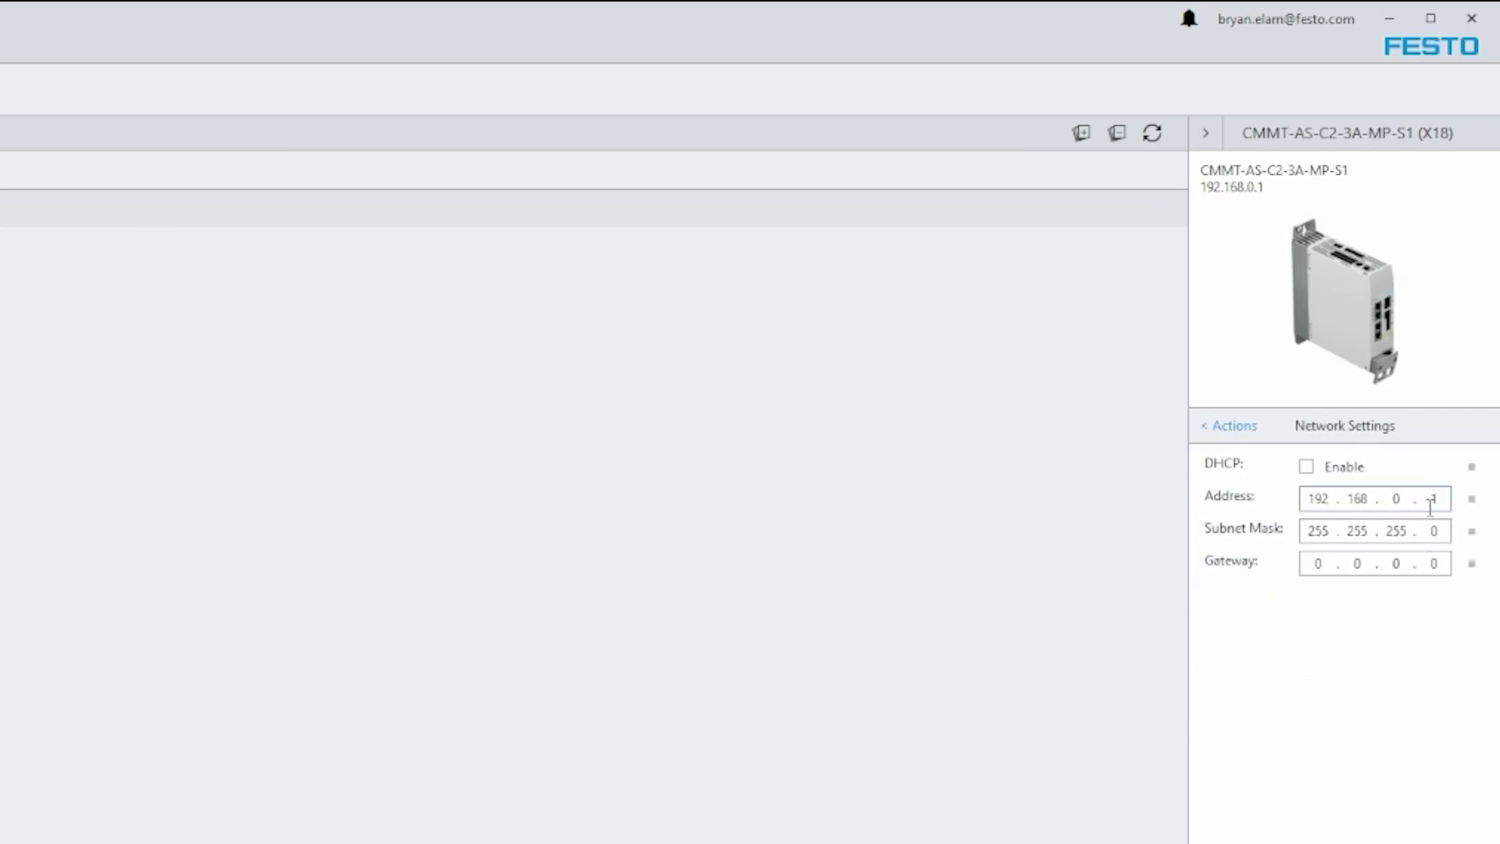
click(1233, 429)
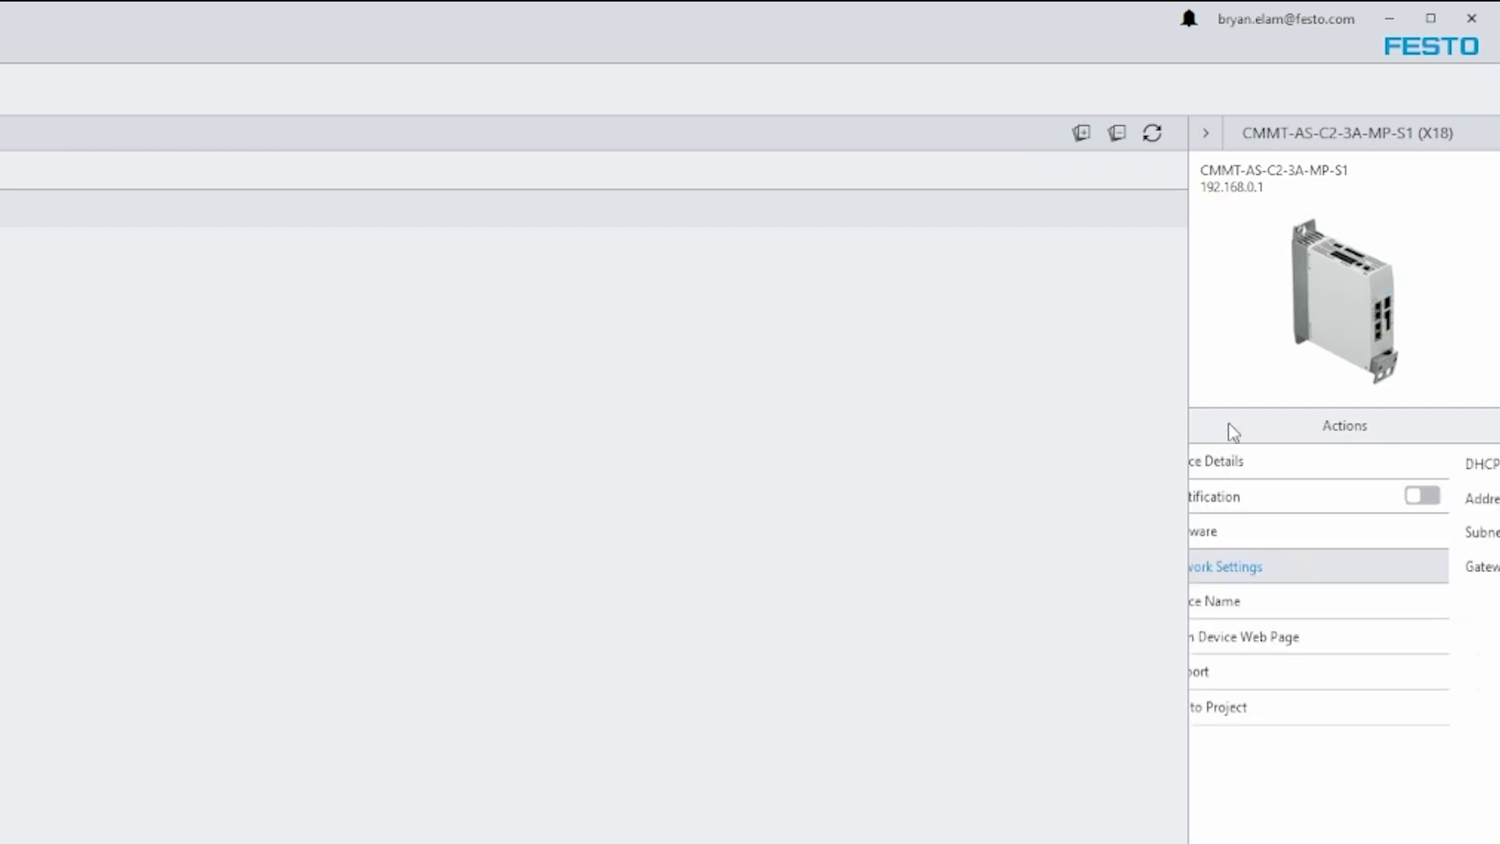
click(1248, 670)
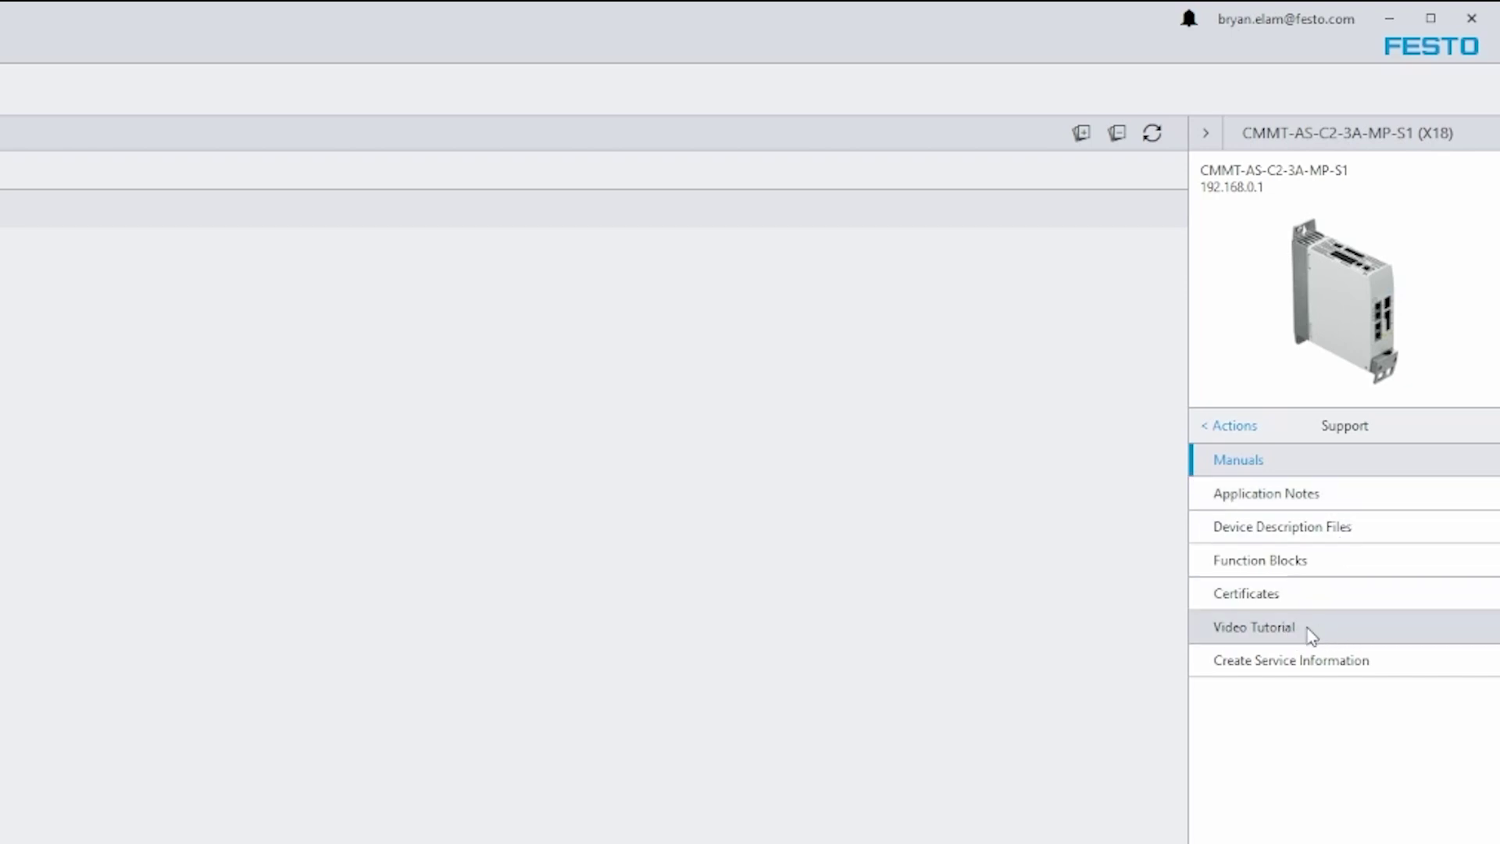
click(1242, 430)
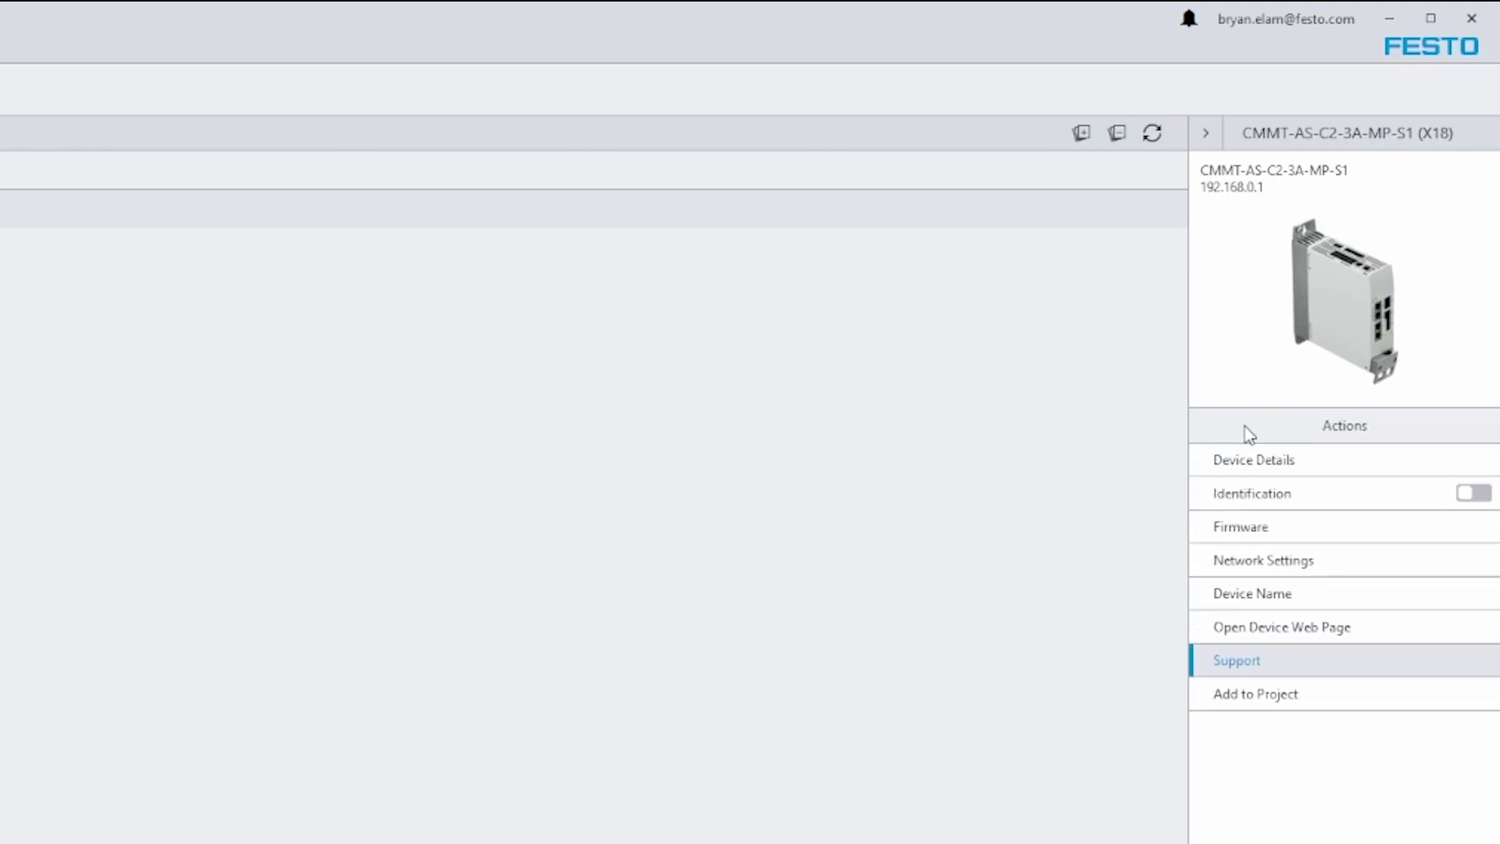
- Add the scanned CMMT-AS-C2-3A-MP-S1 drive to the project and zoom to it in the topology
click(1289, 698)
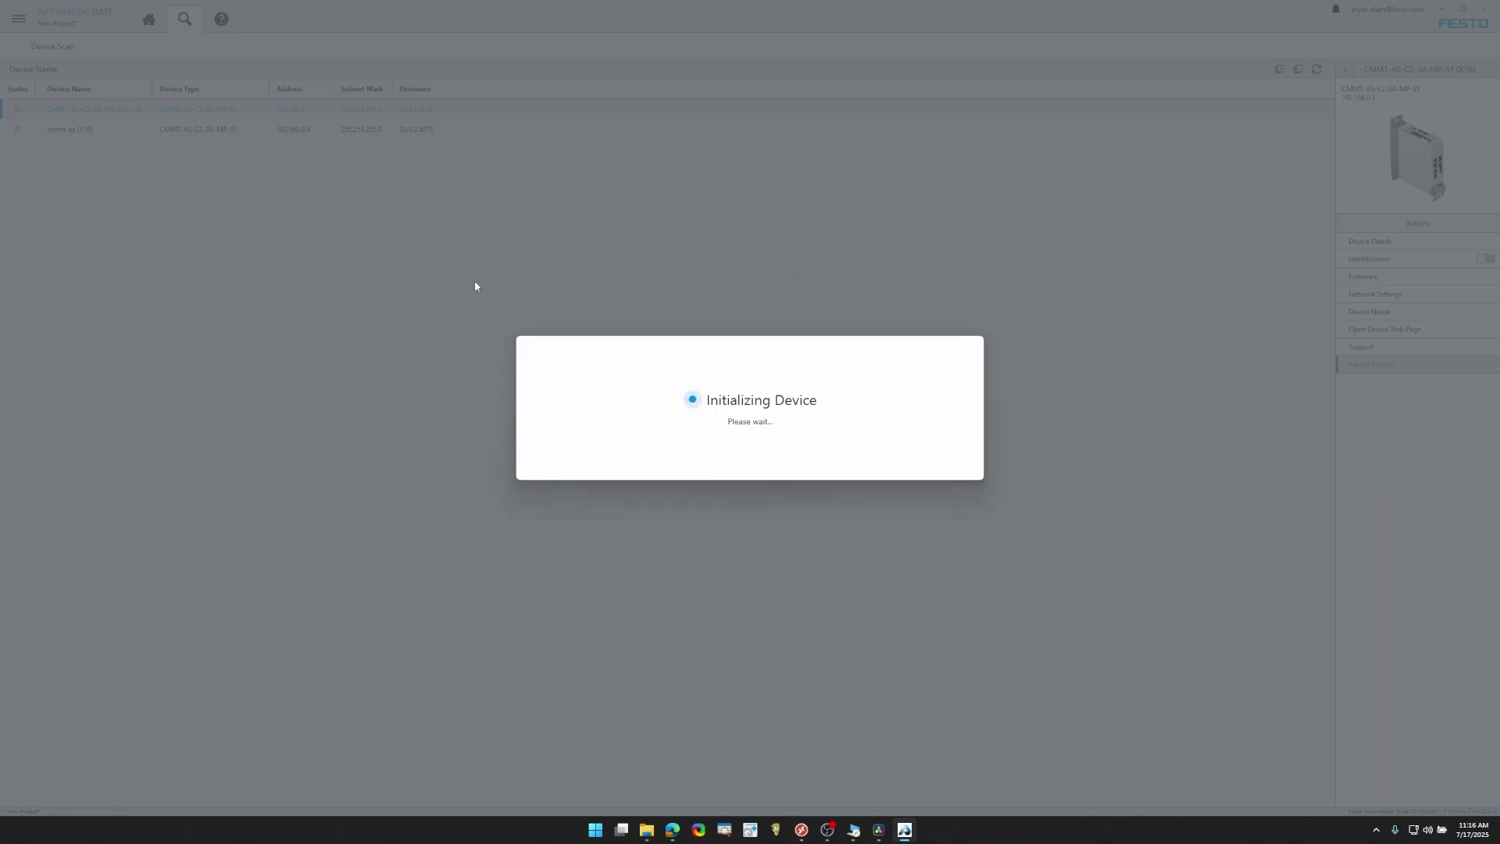
click(927, 461)
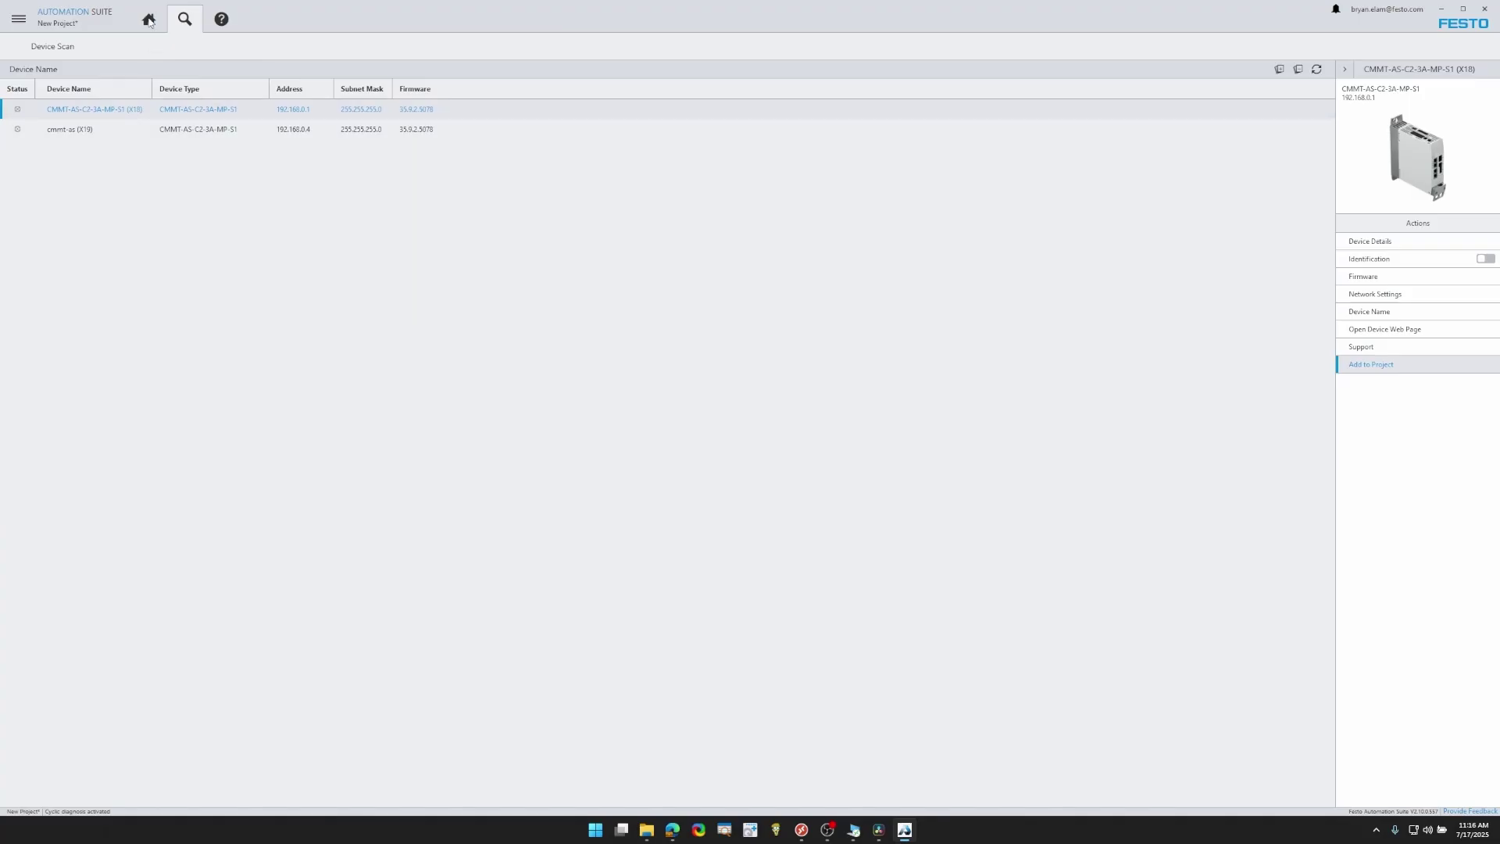
click(149, 21)
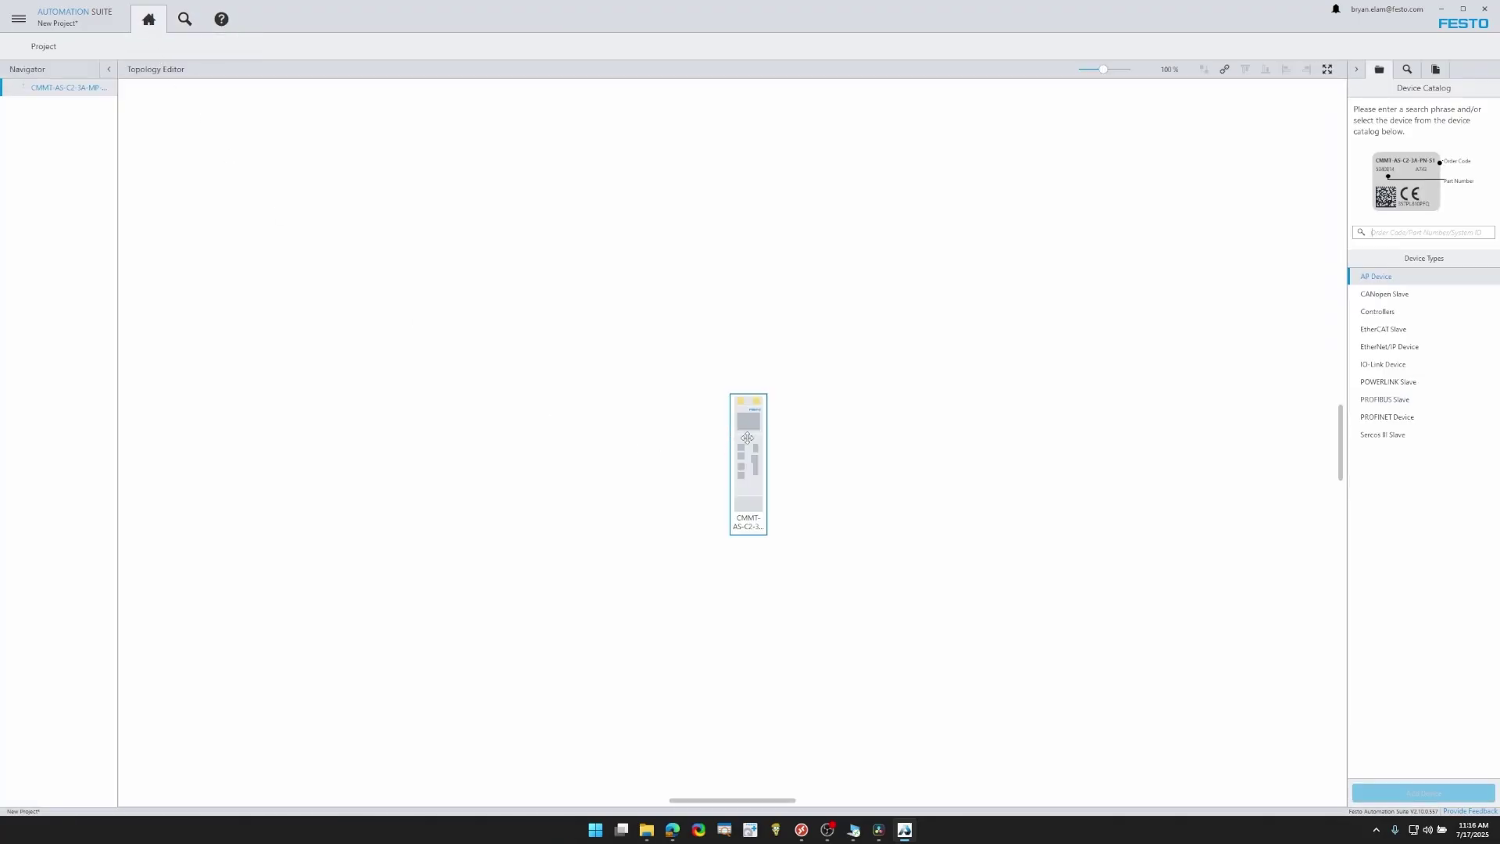
click(1327, 68)
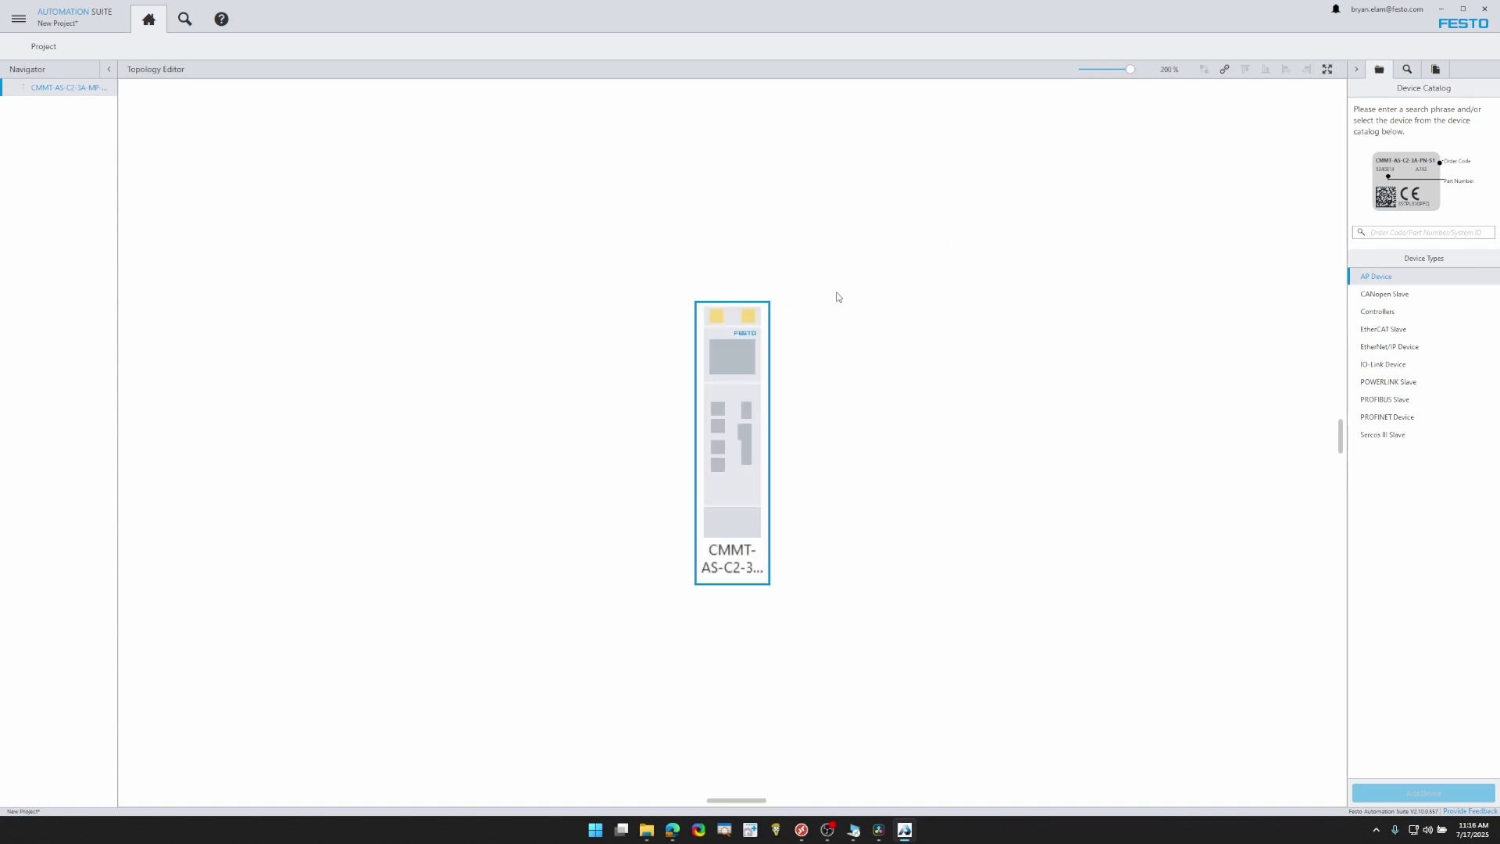
- Start the drive's first setup and apply motor EMMT-AS-60-S-LS-RMB found by part number 5242199
double_click(728, 383)
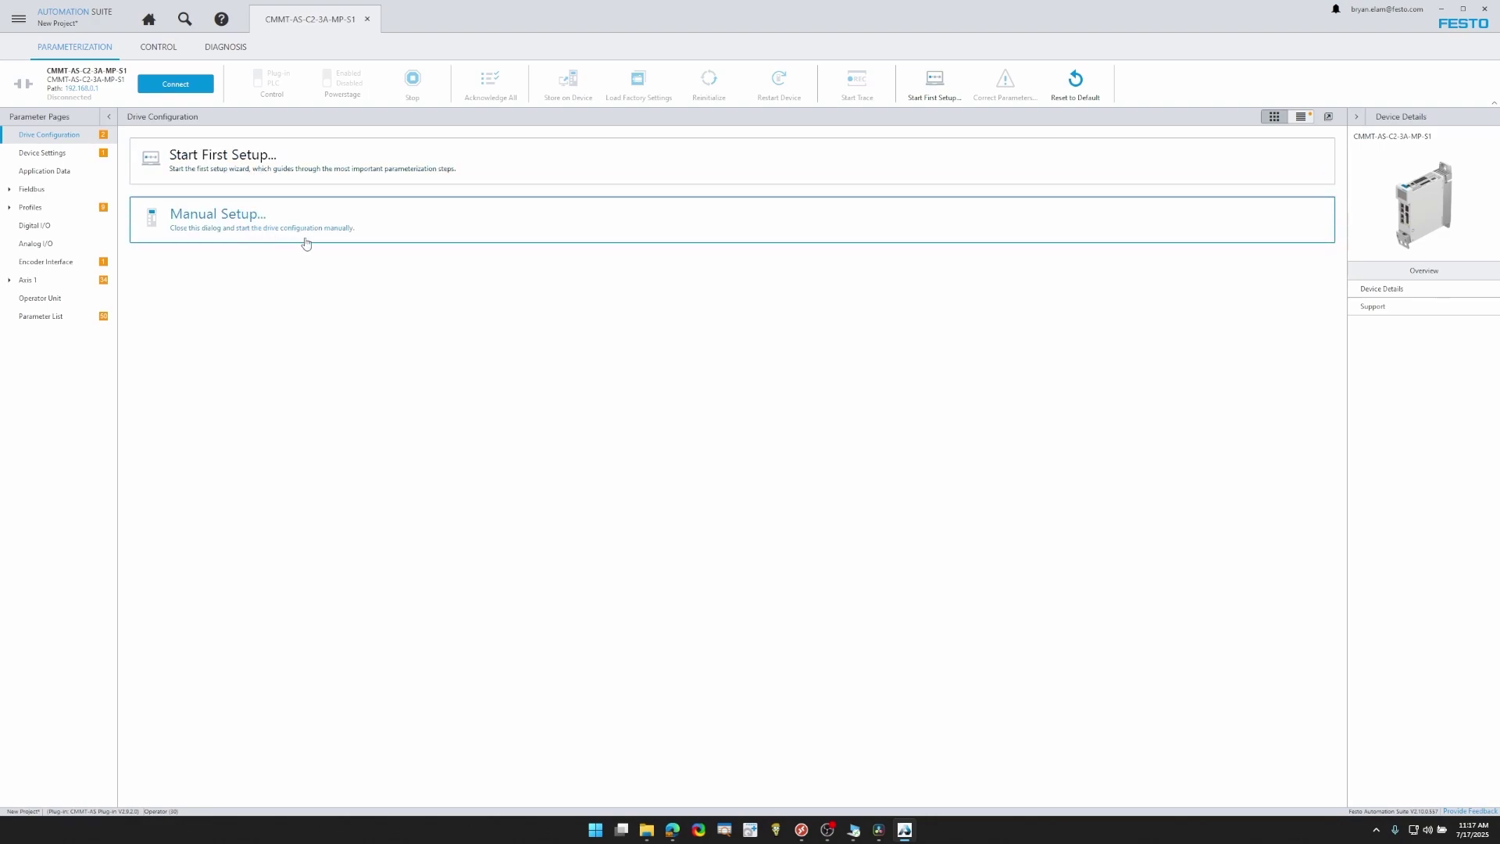
click(257, 166)
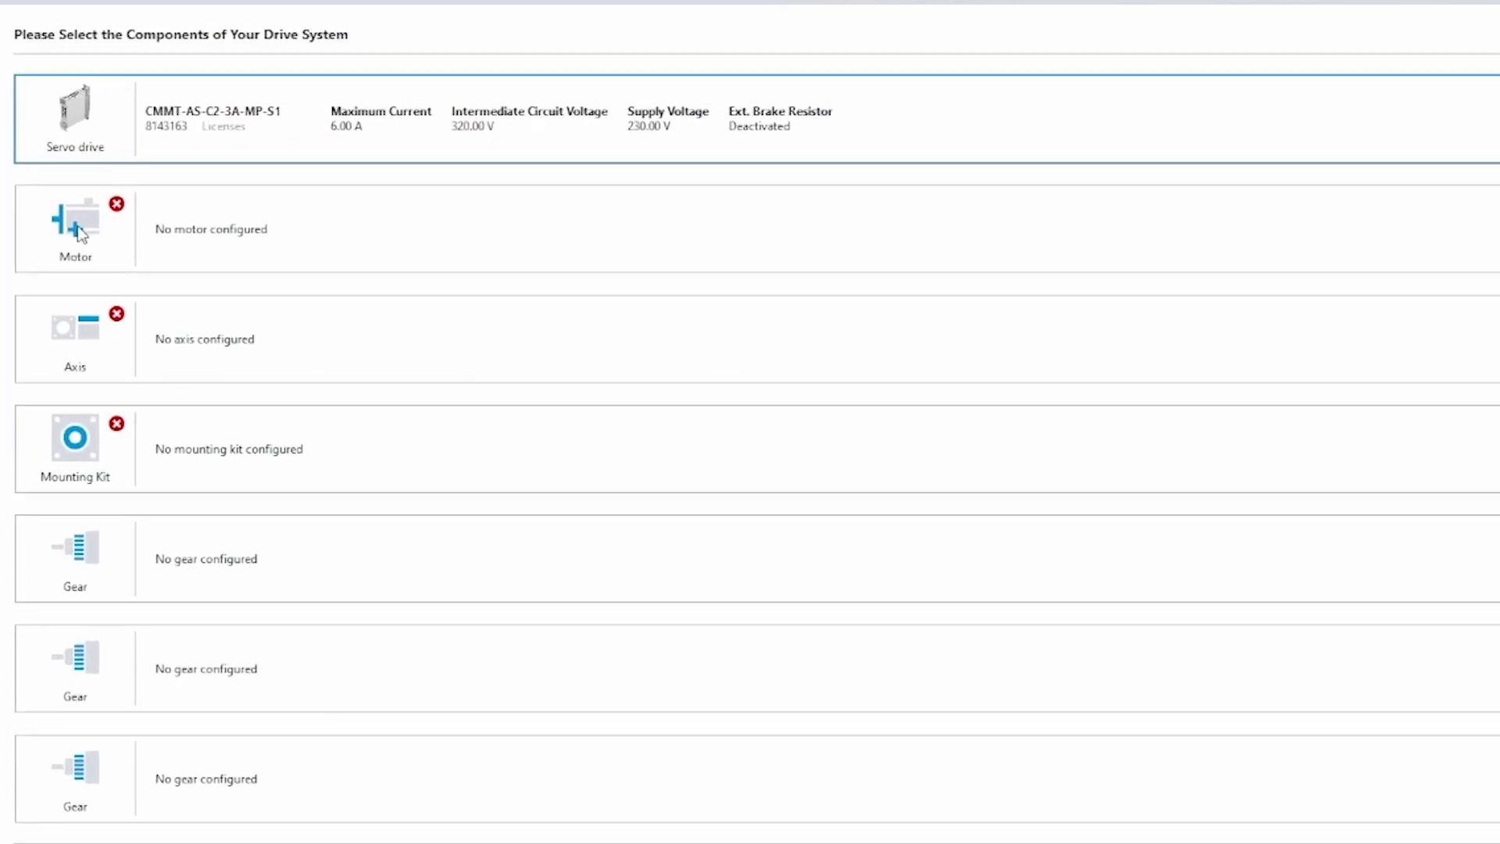
click(78, 238)
click(78, 238)
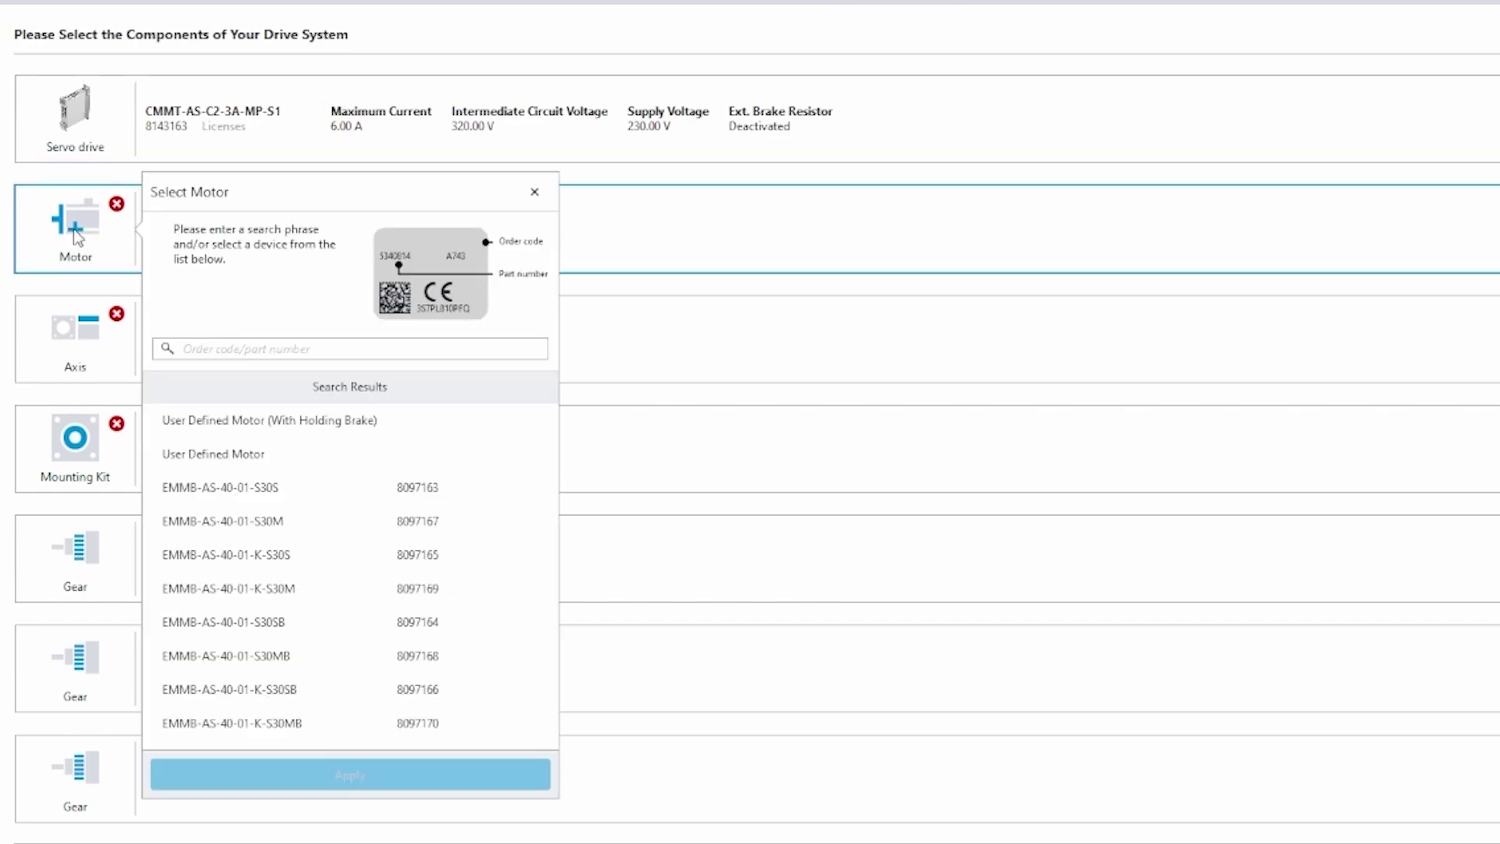
key(Escape)
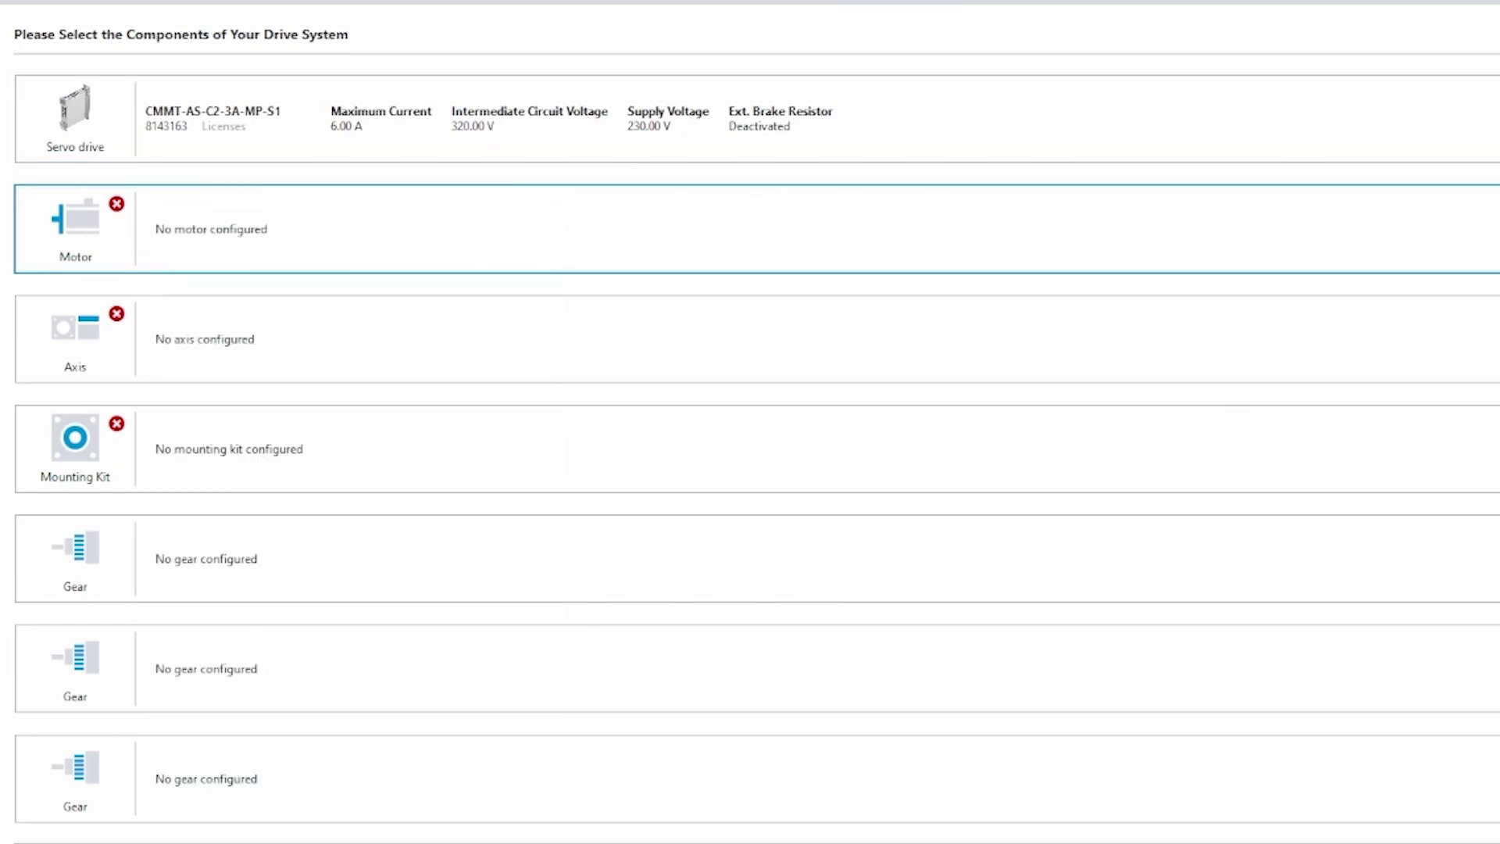
click(77, 238)
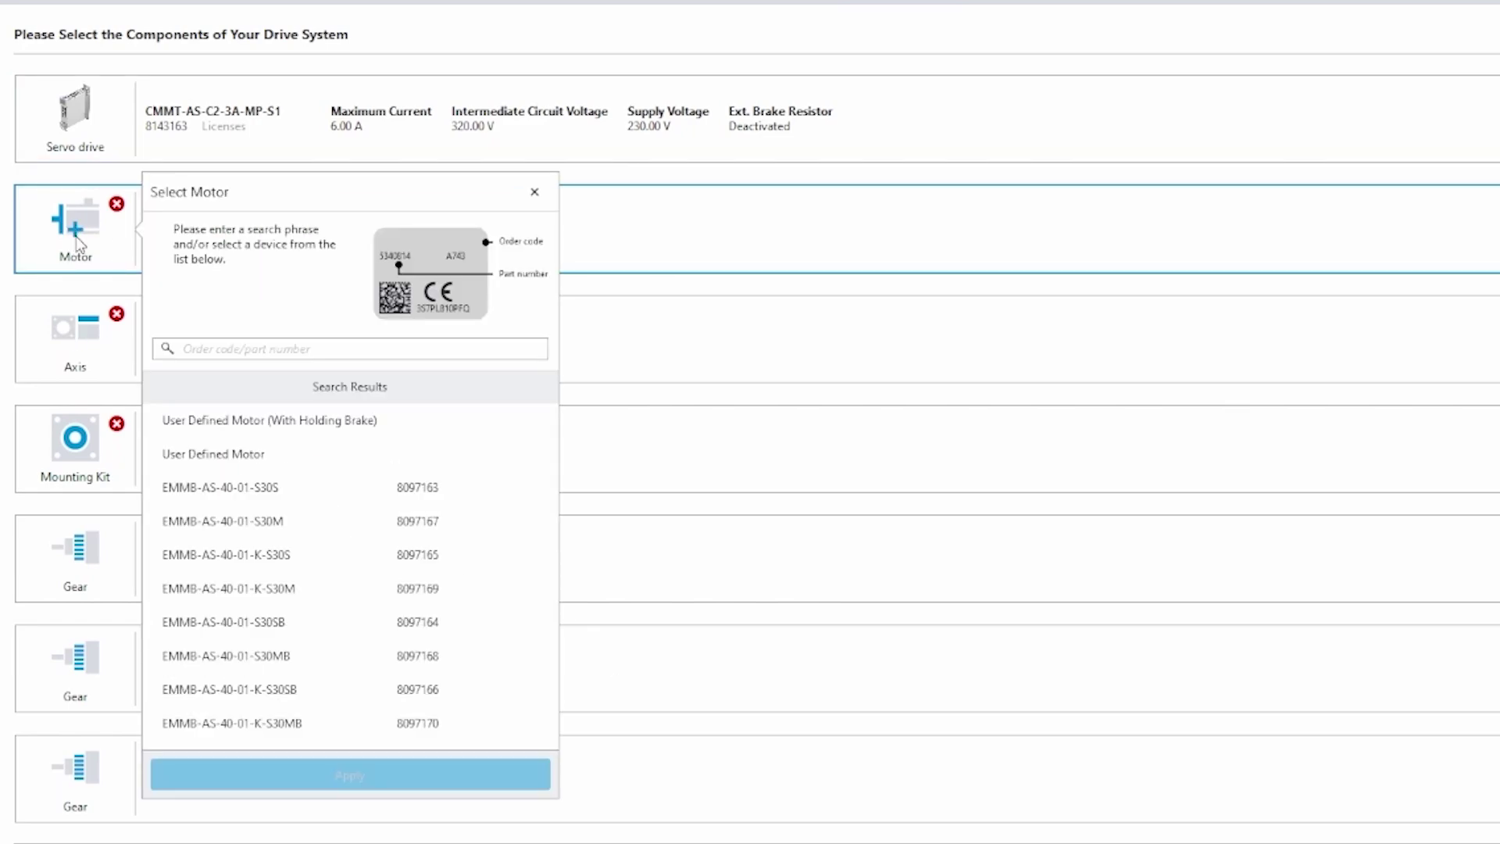
text(5242199)
click(226, 425)
scroll(469, 547, down, 6)
click(413, 774)
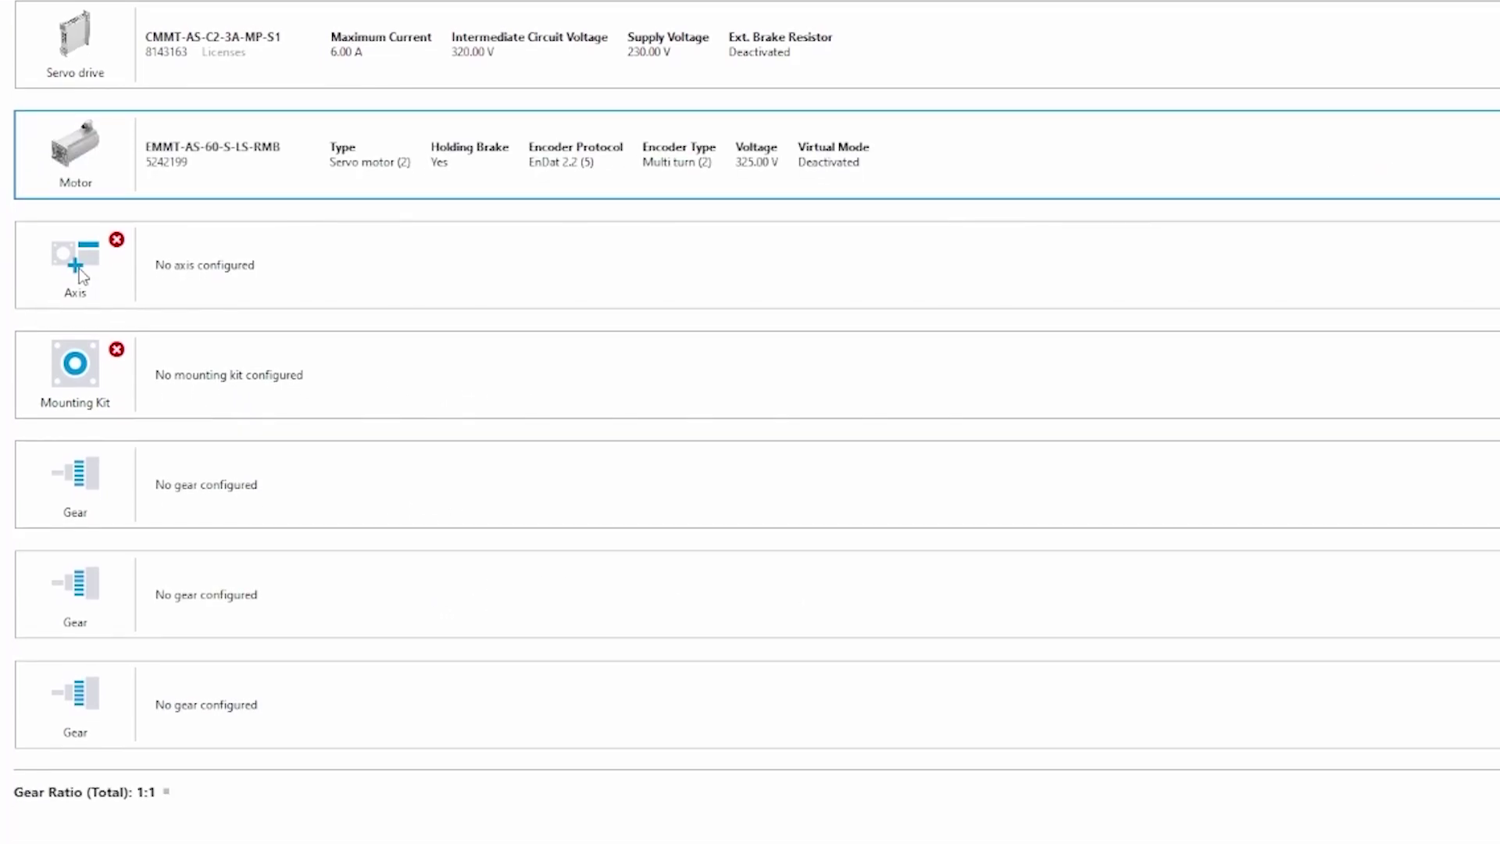
- Set a user-defined rotative axis with unlimited range in revolutions
click(78, 298)
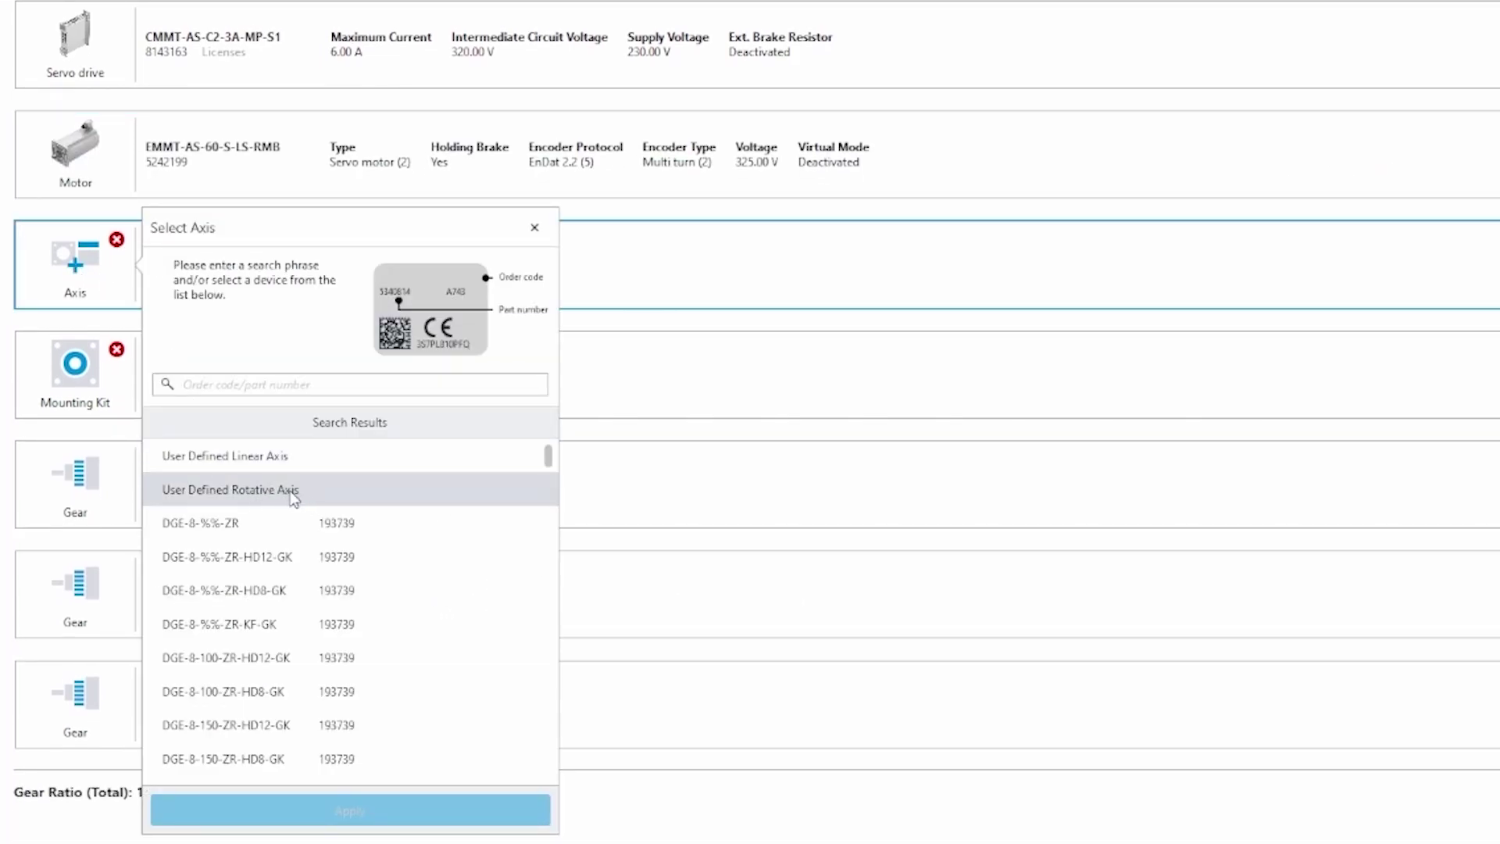
click(273, 492)
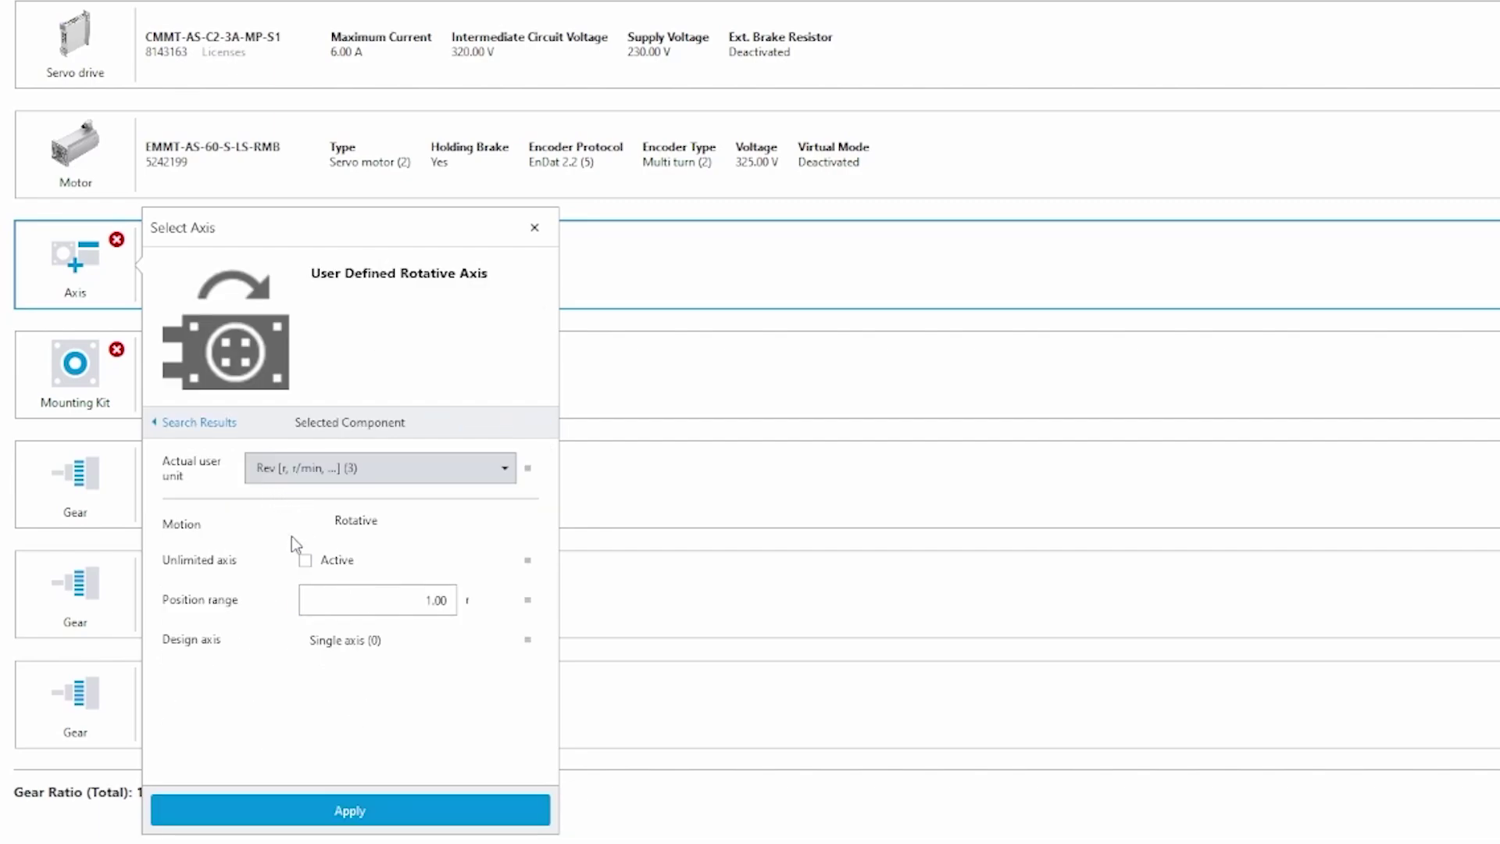
click(305, 560)
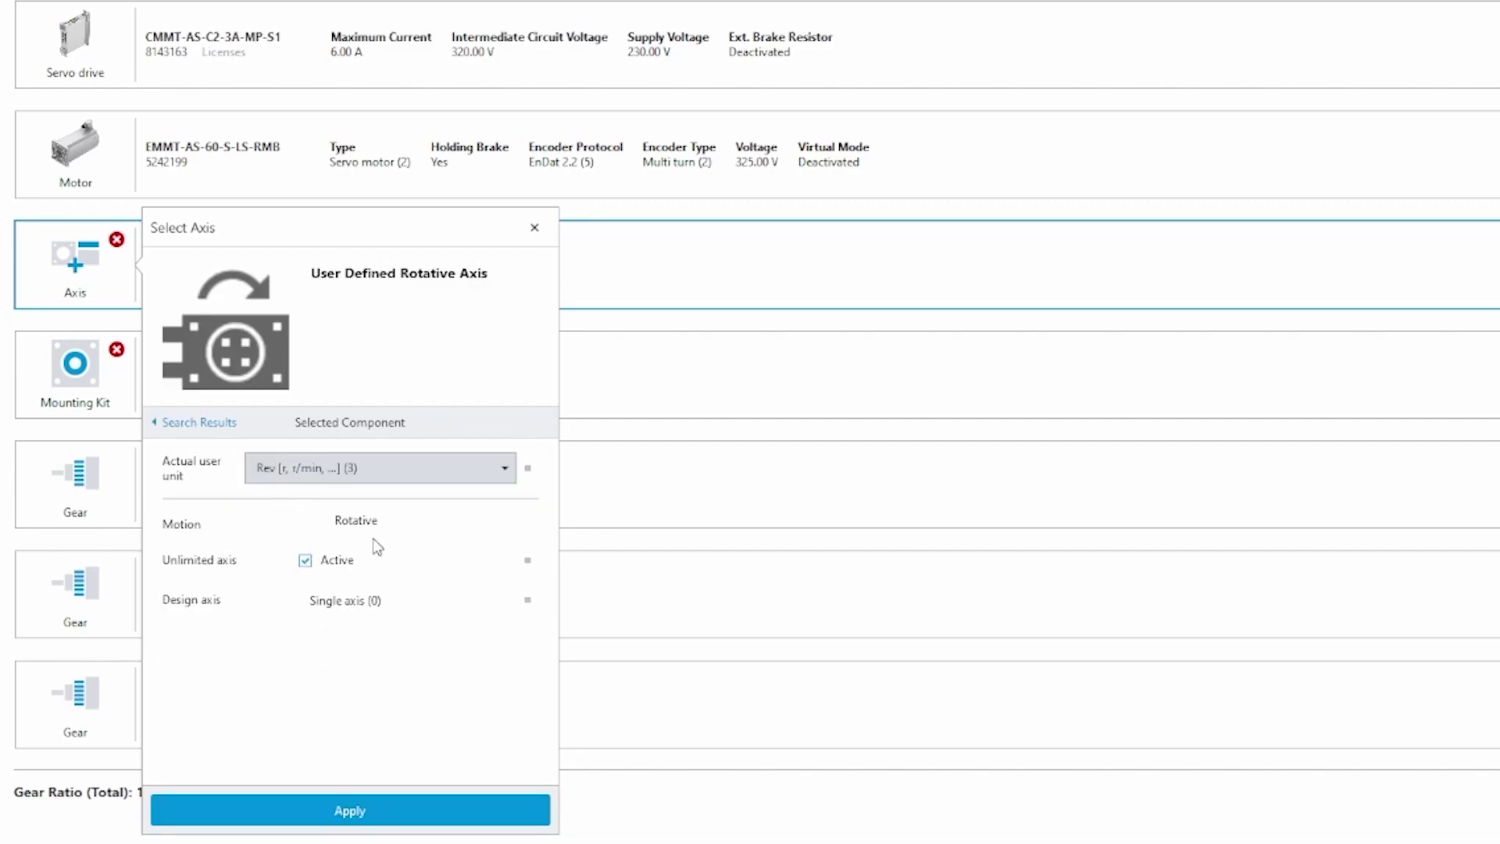
click(471, 475)
click(554, 472)
click(414, 811)
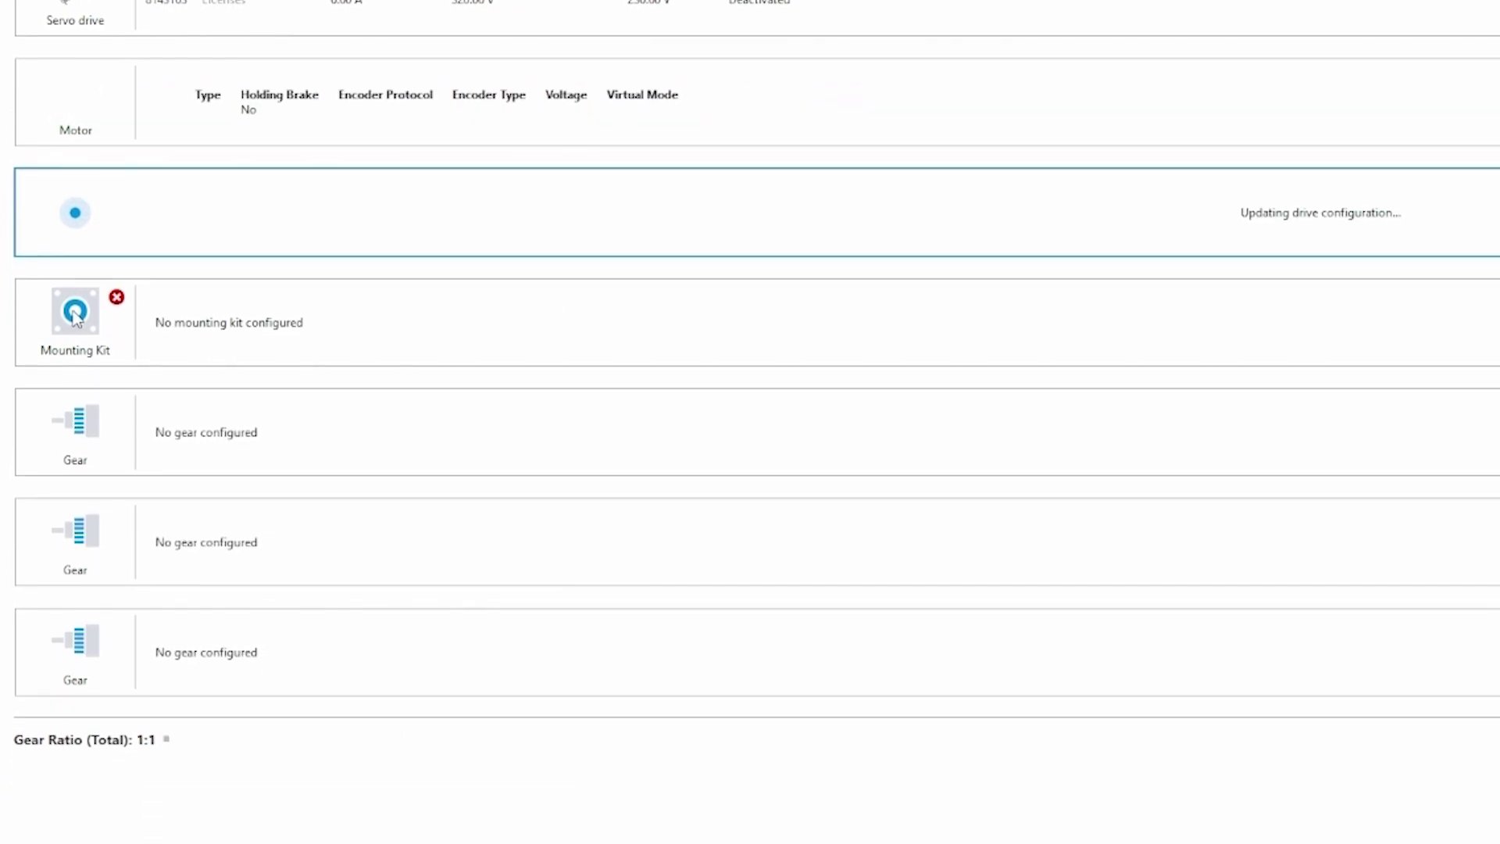
- Apply a User Defined Mounting Kit to the drive
click(76, 272)
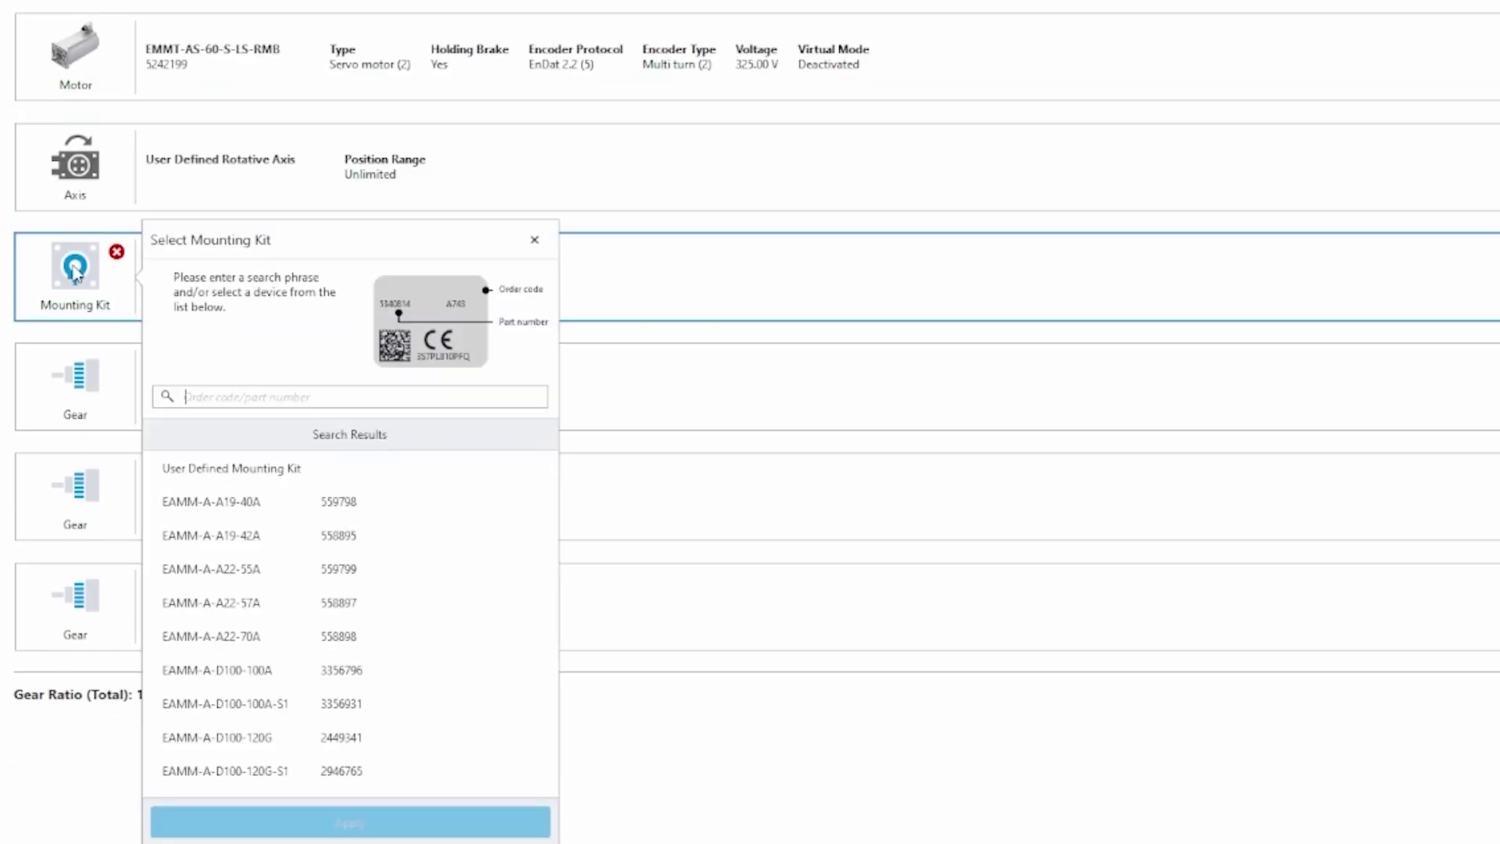
click(245, 465)
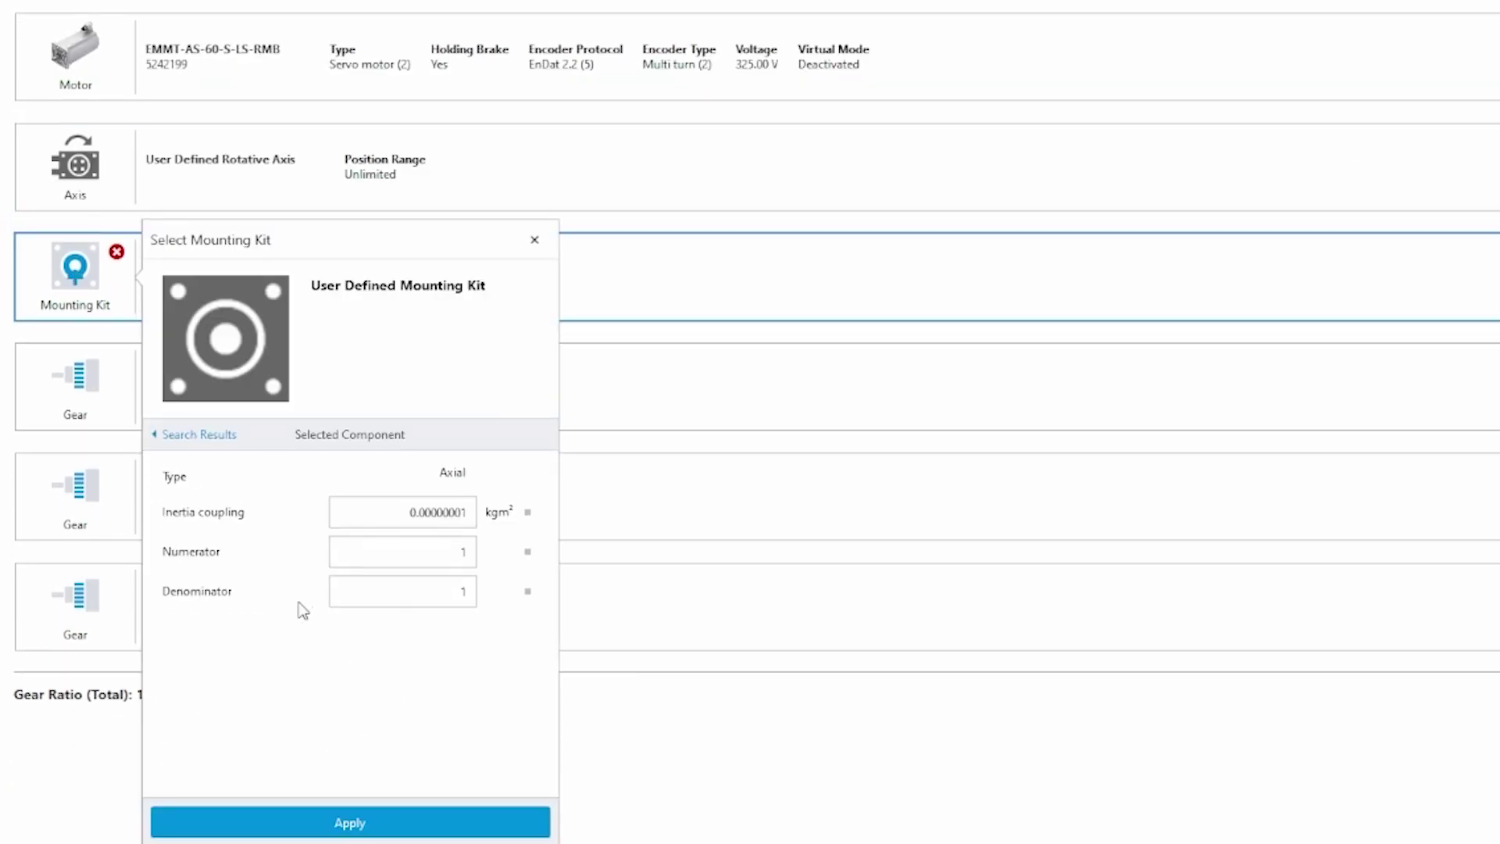
click(445, 825)
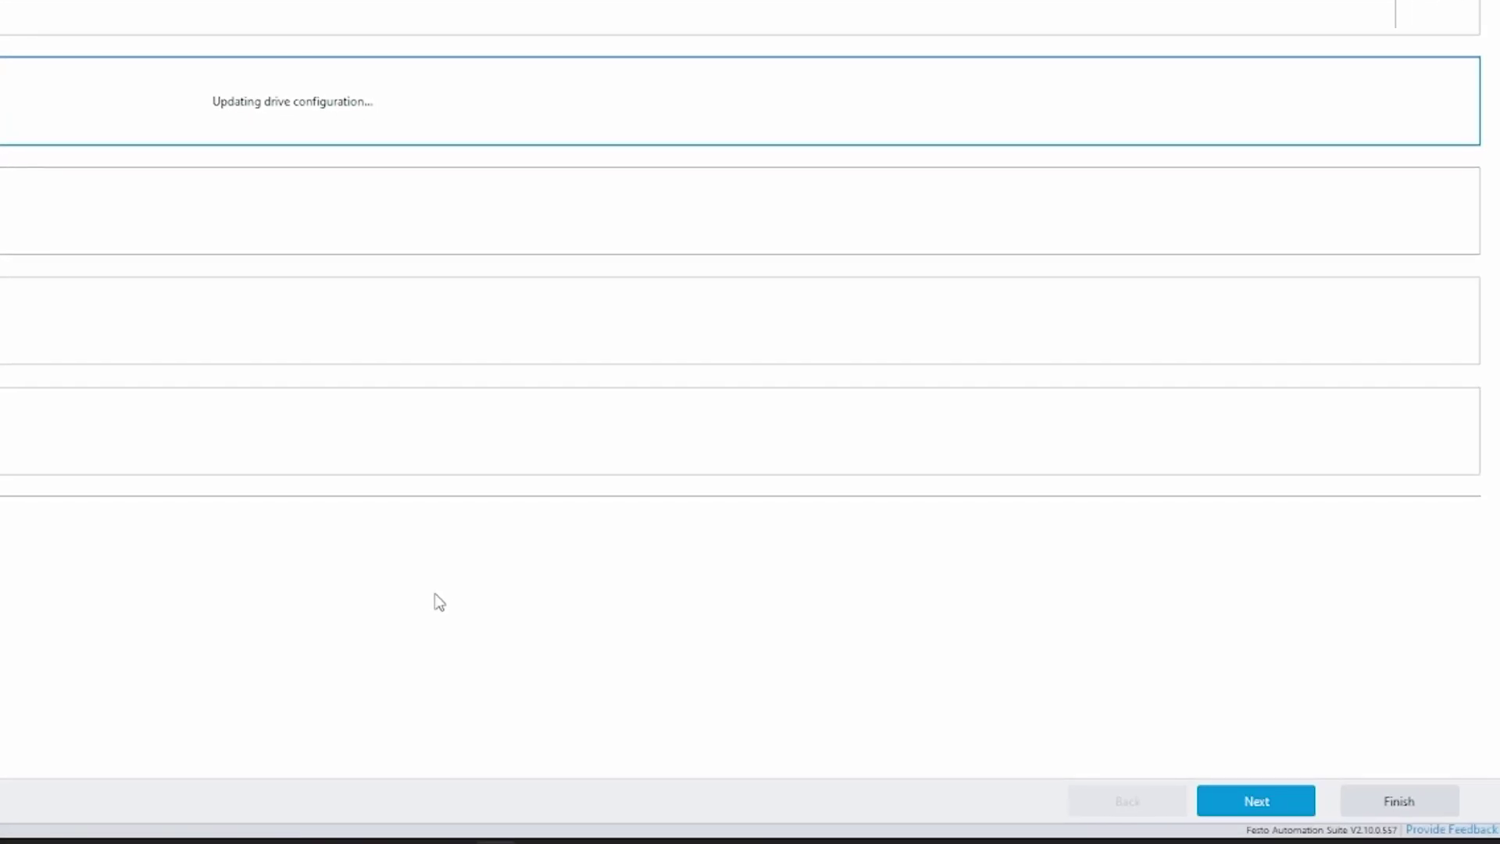
- Set activation via Fieldbus (2), mains voltage 120.00 V, and keep PROFINET (1) as RTE configuration
click(1242, 793)
click(654, 300)
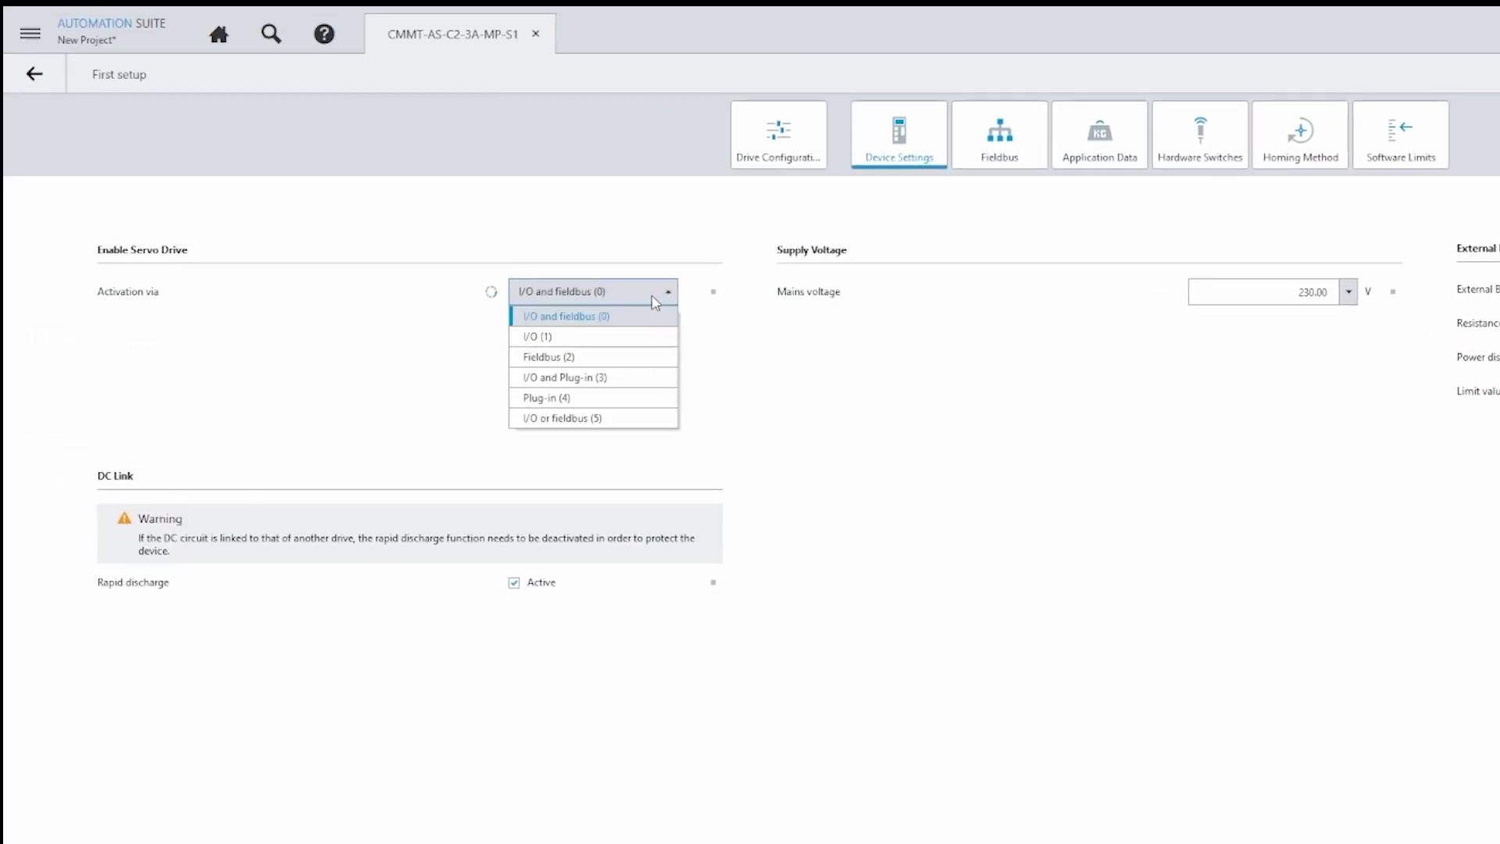
click(587, 362)
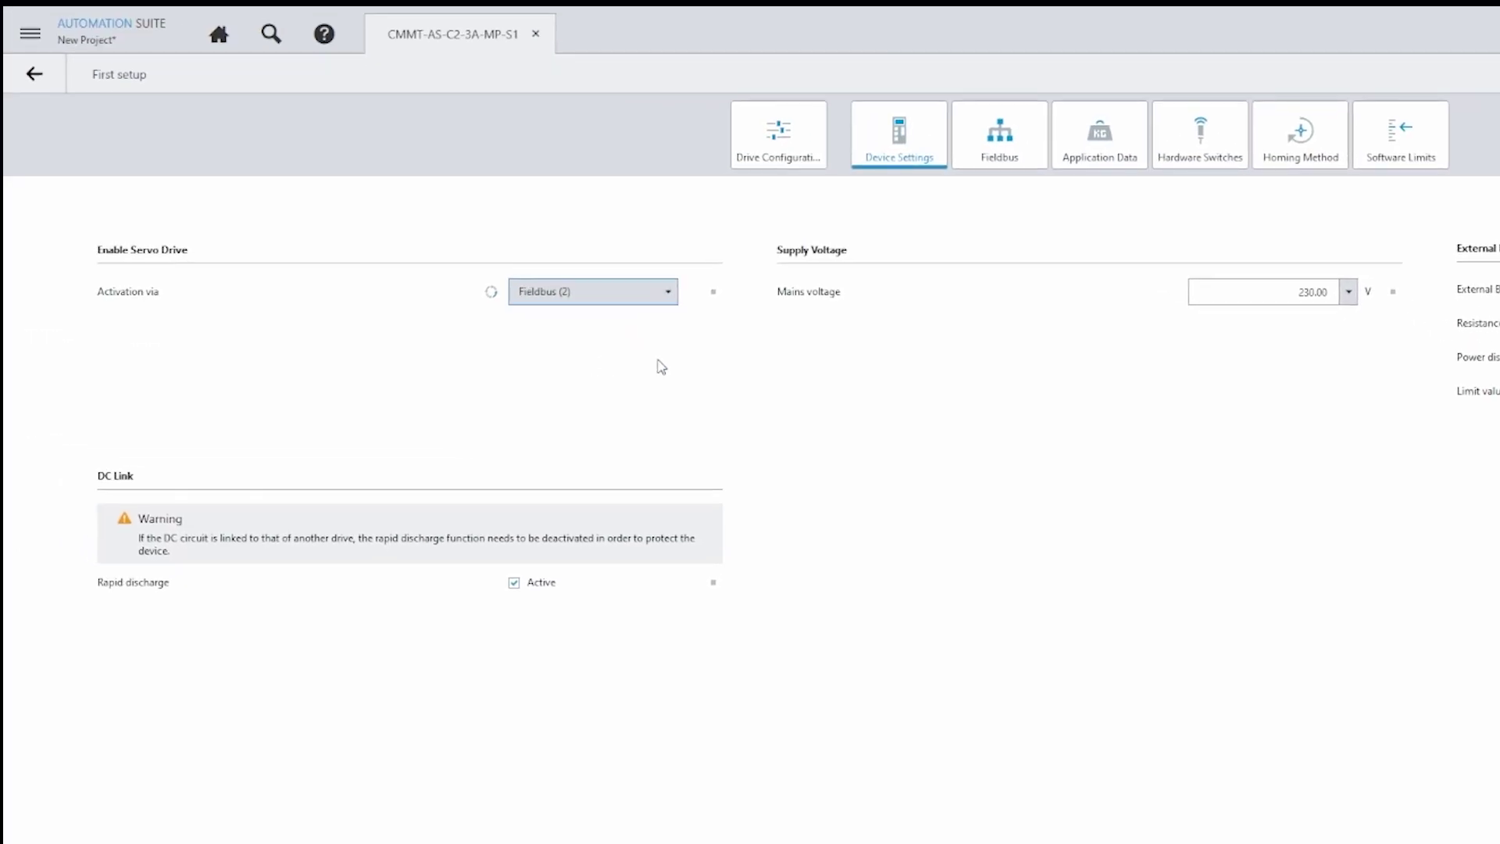
click(1347, 292)
click(1341, 337)
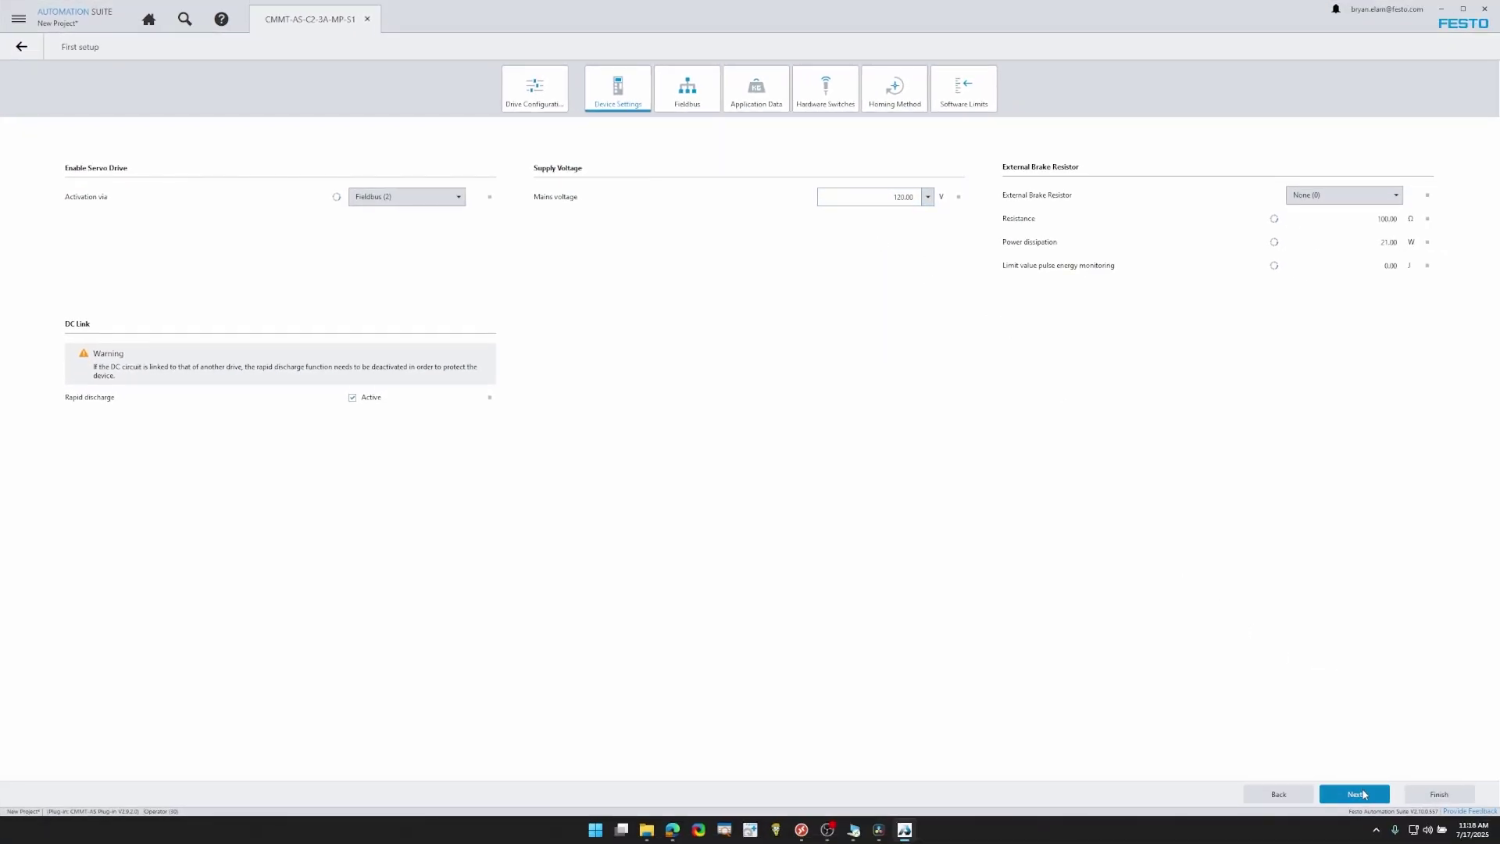
click(1354, 794)
click(871, 196)
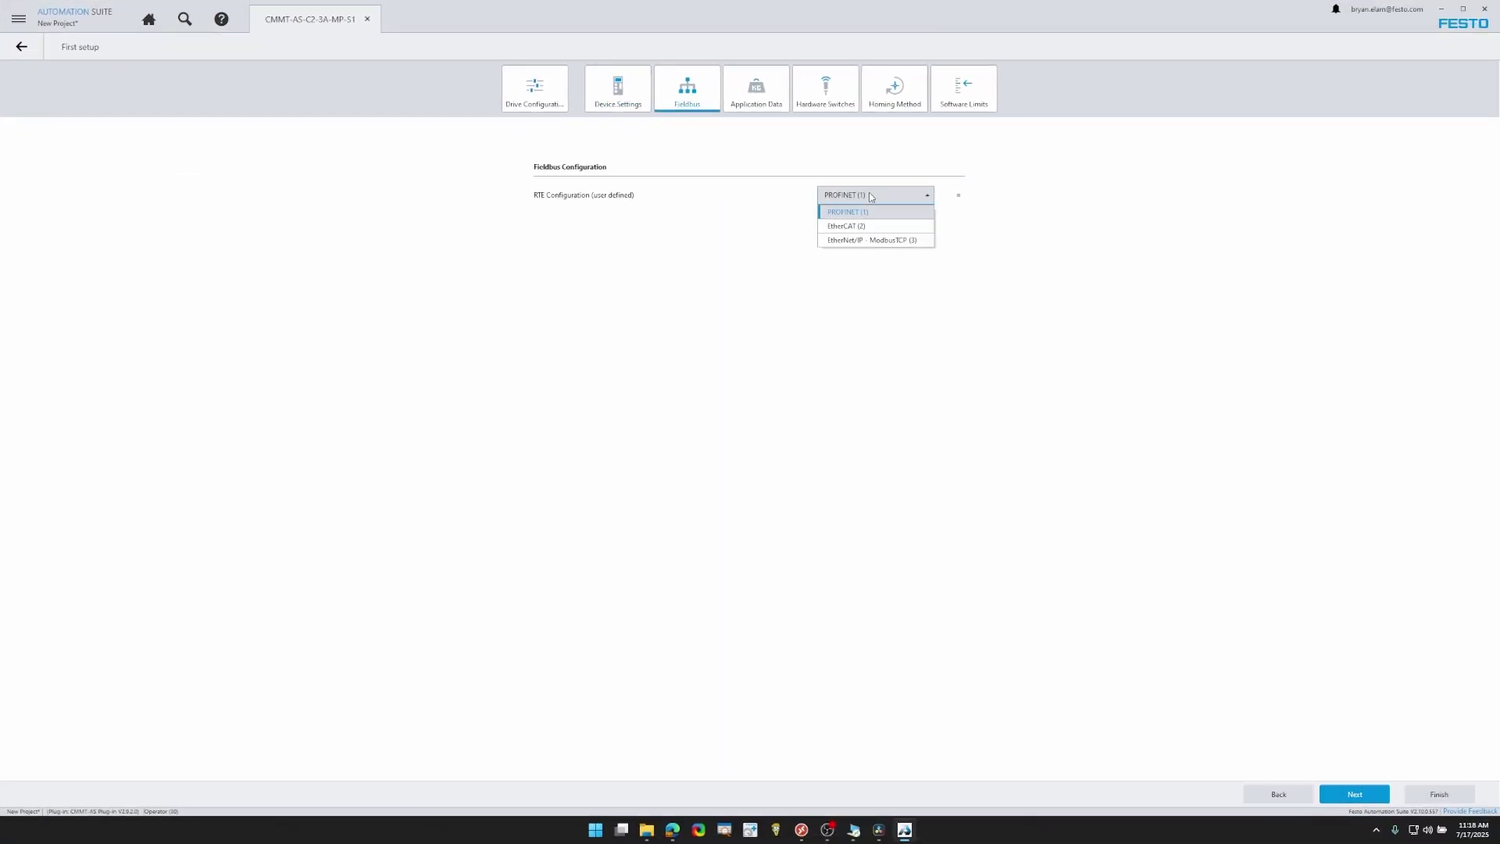
click(871, 196)
- Keep the reference switch setting, limit switches Not used (1), and homing method Actual position (37)
click(1347, 792)
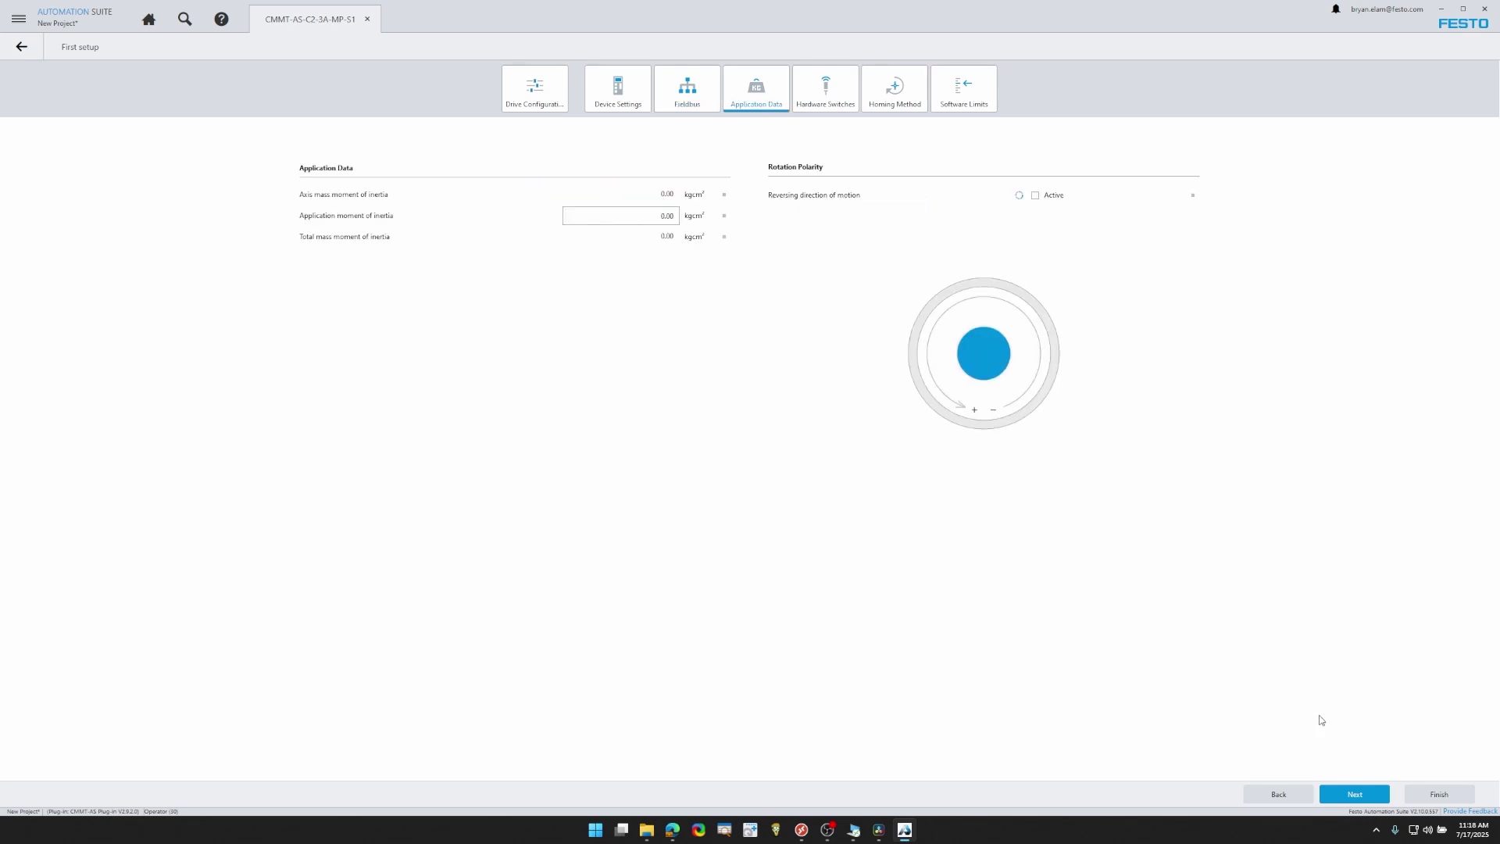
click(1351, 794)
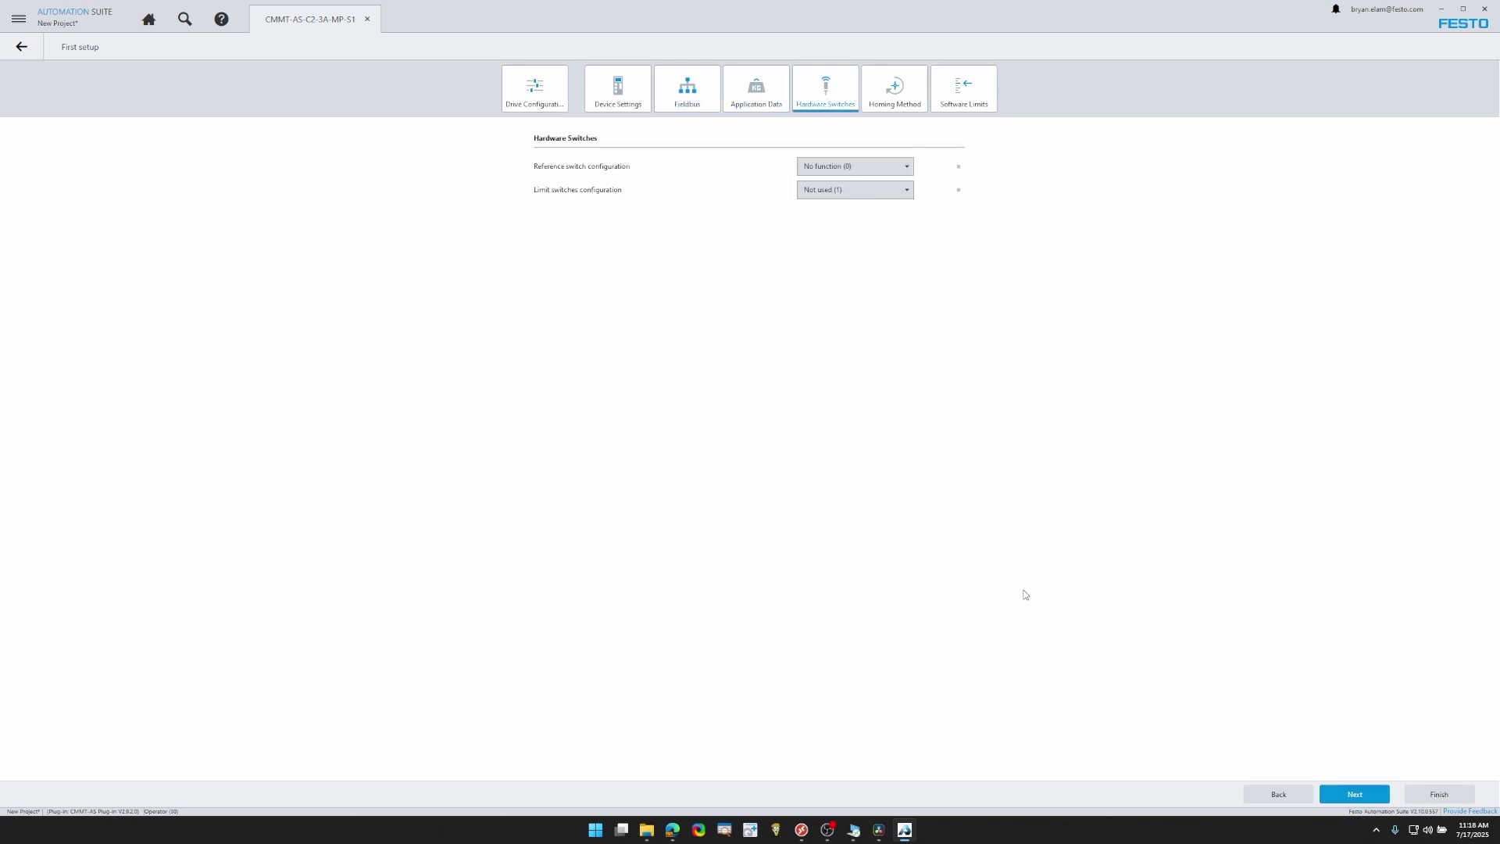
click(894, 165)
click(894, 166)
click(896, 193)
click(896, 195)
click(1352, 794)
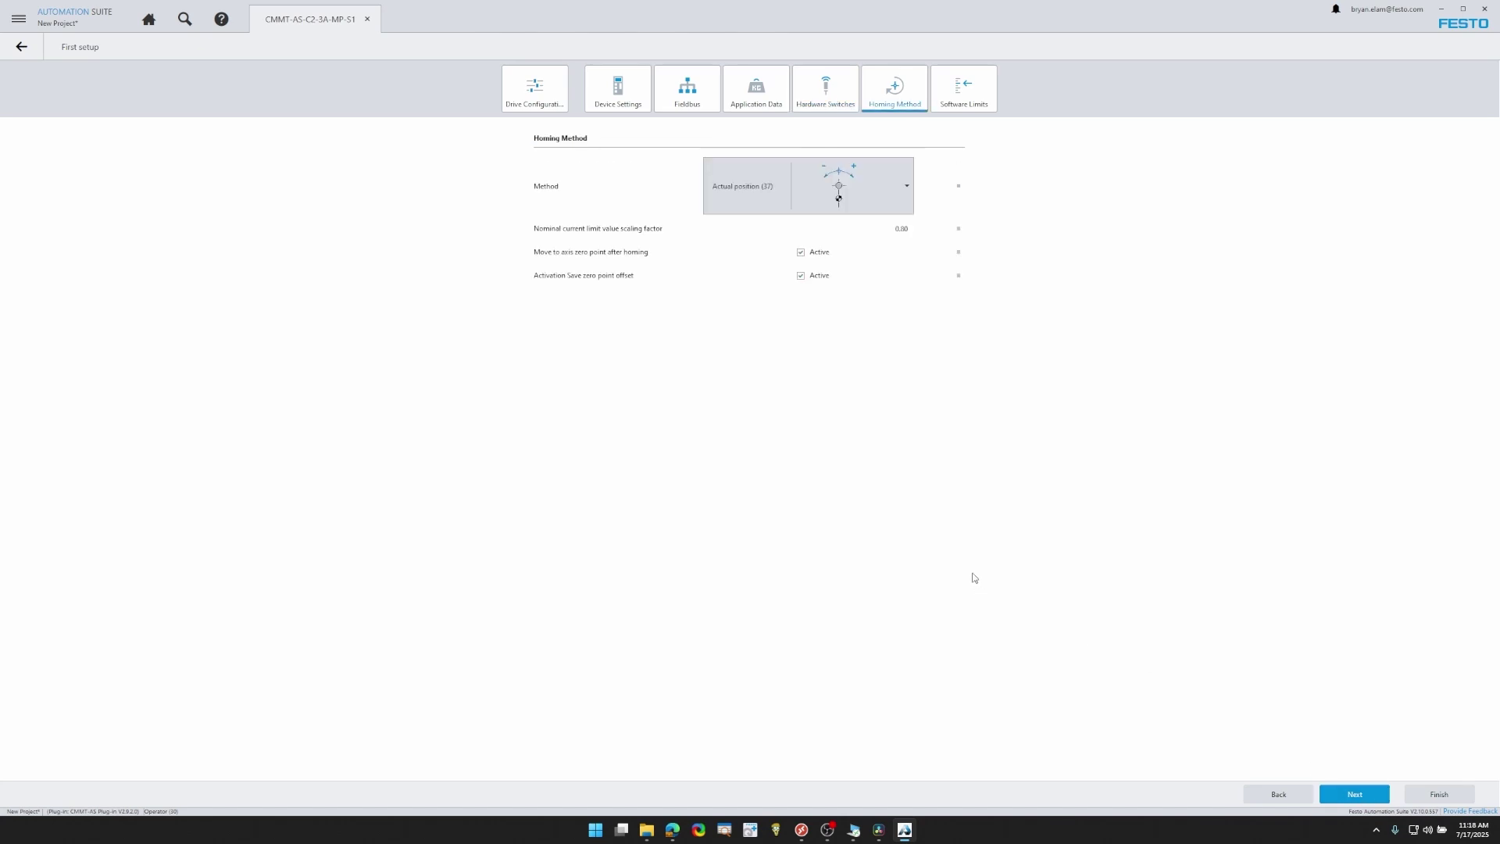
click(887, 197)
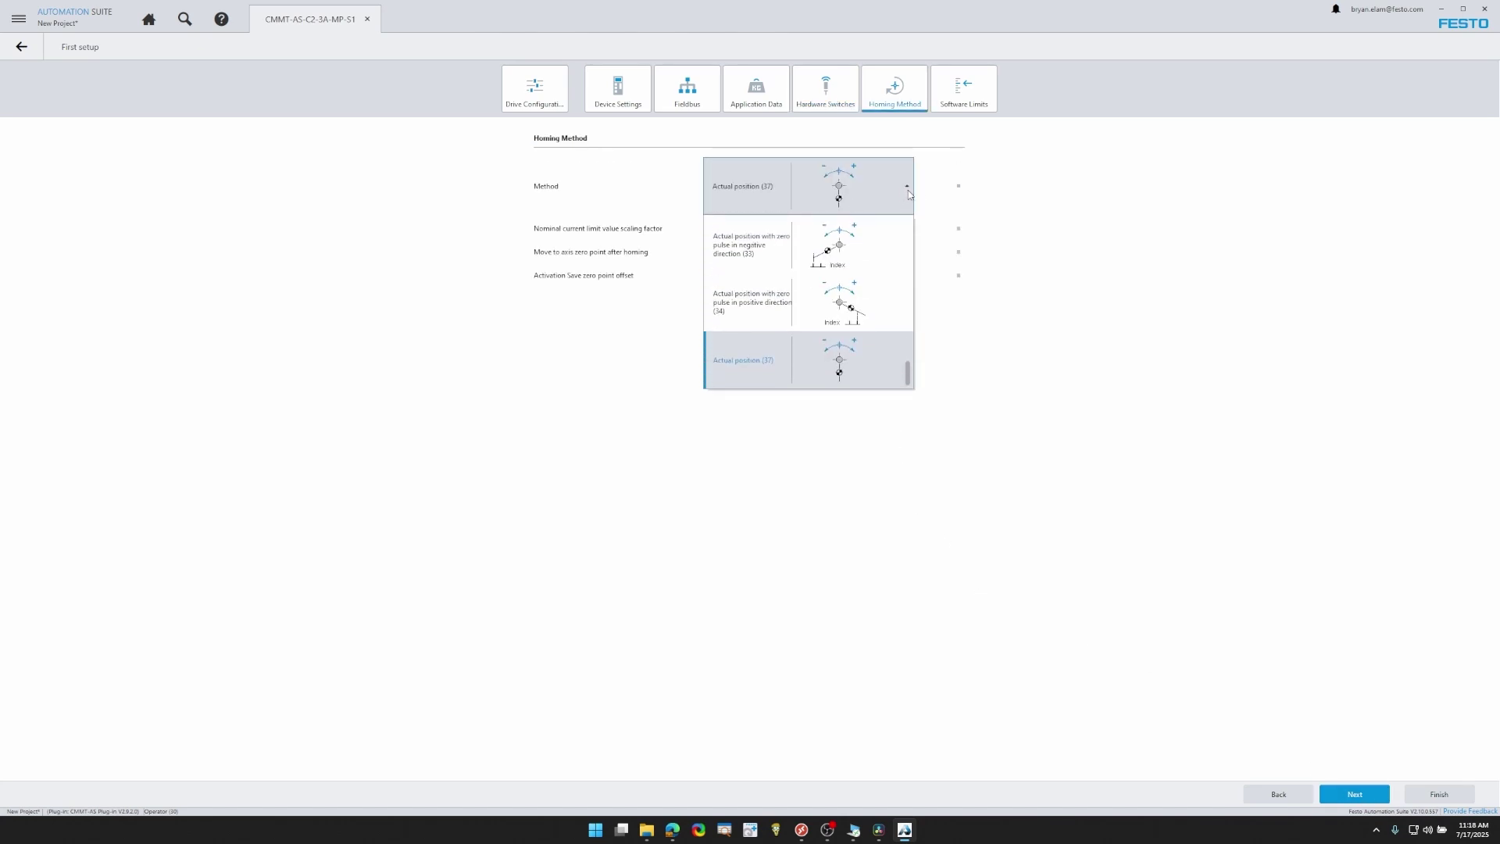
click(1102, 219)
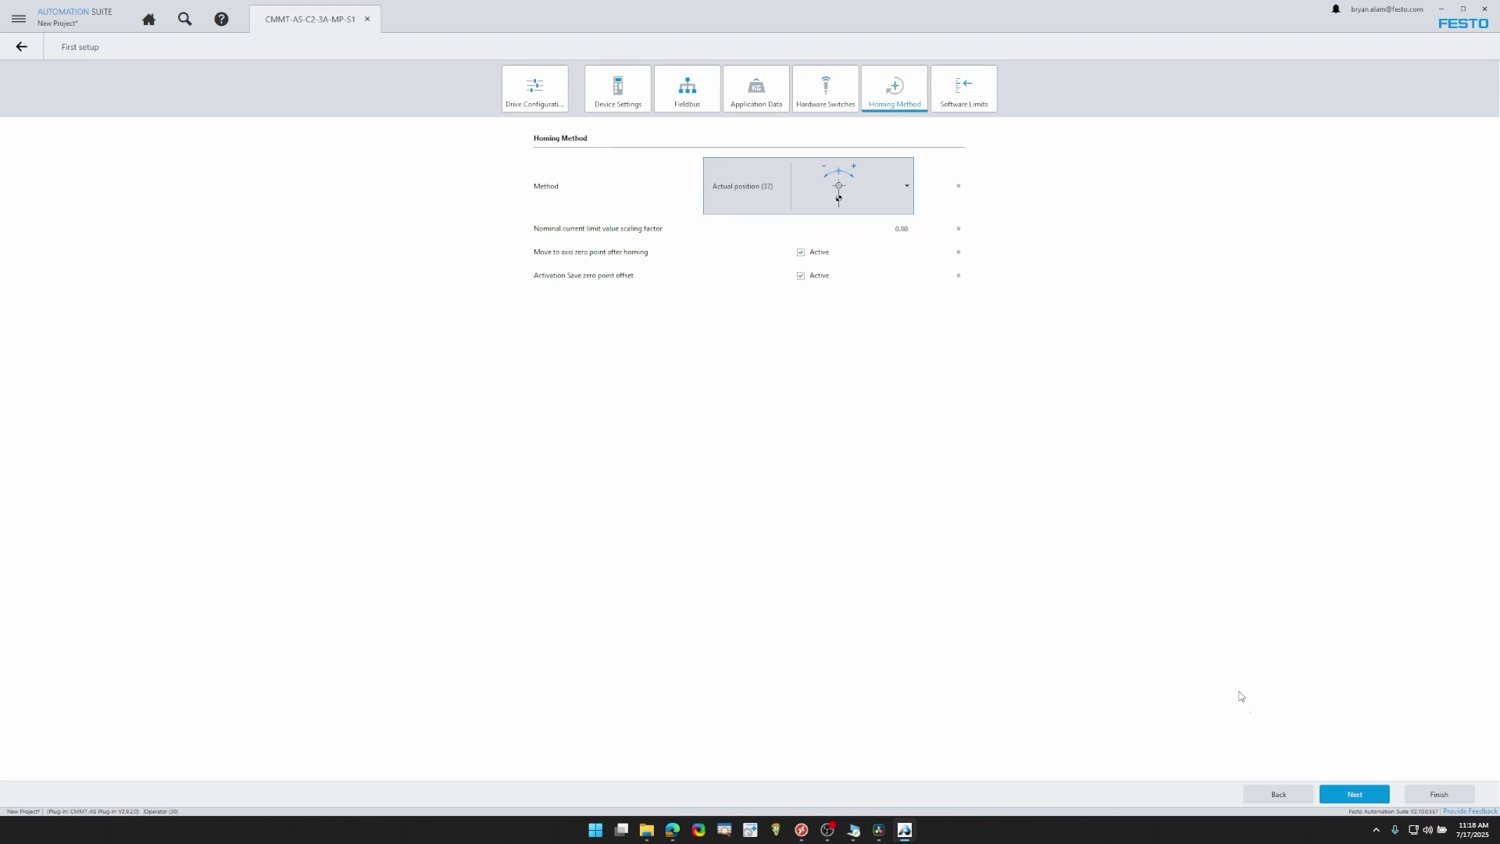
- Leave software limit positions deactivated and finish the first setup wizard
click(1352, 792)
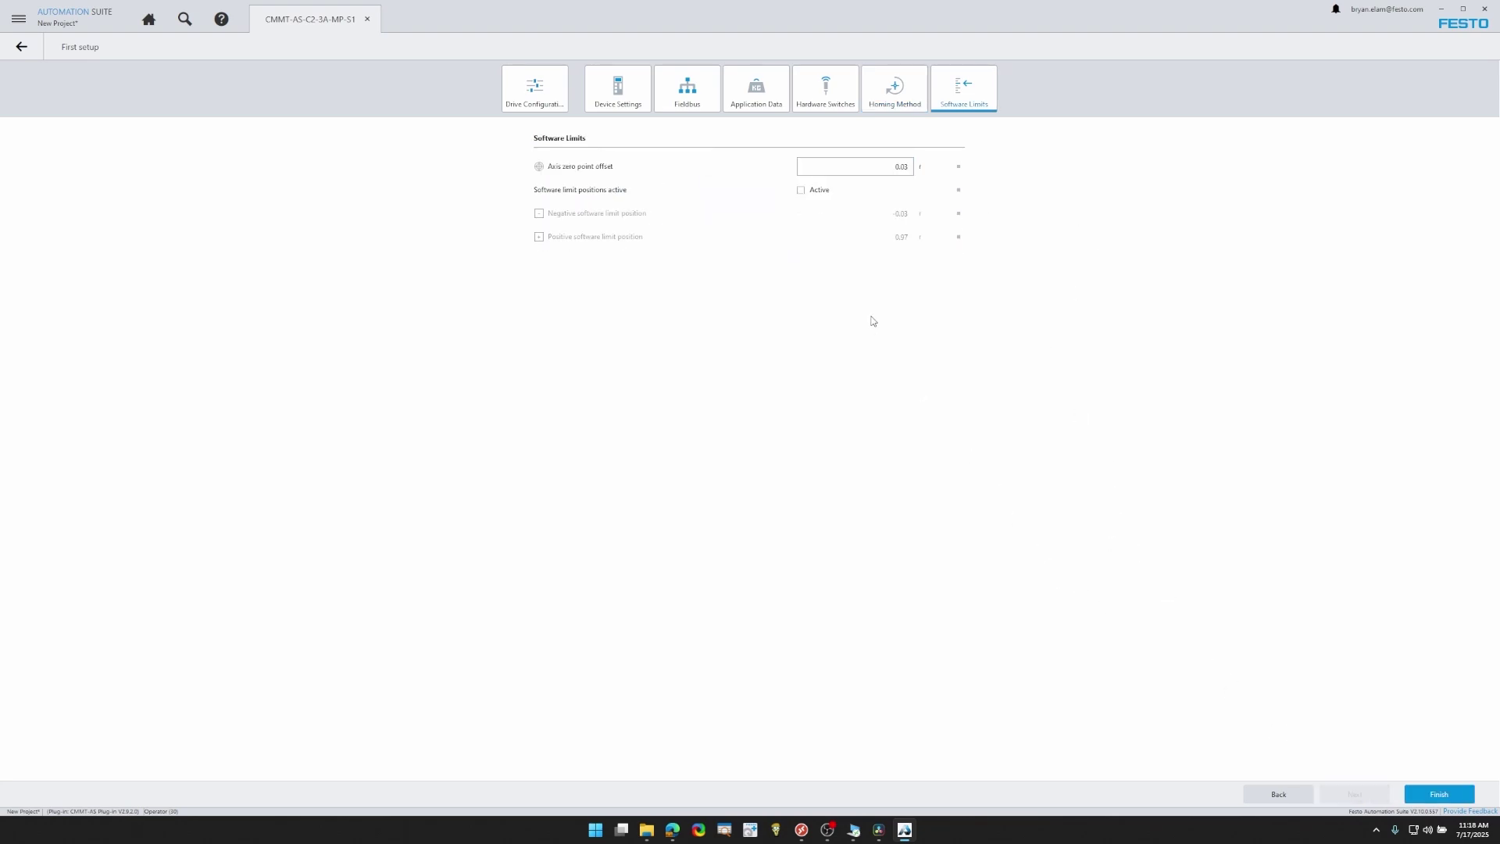
click(800, 191)
click(801, 192)
click(1442, 795)
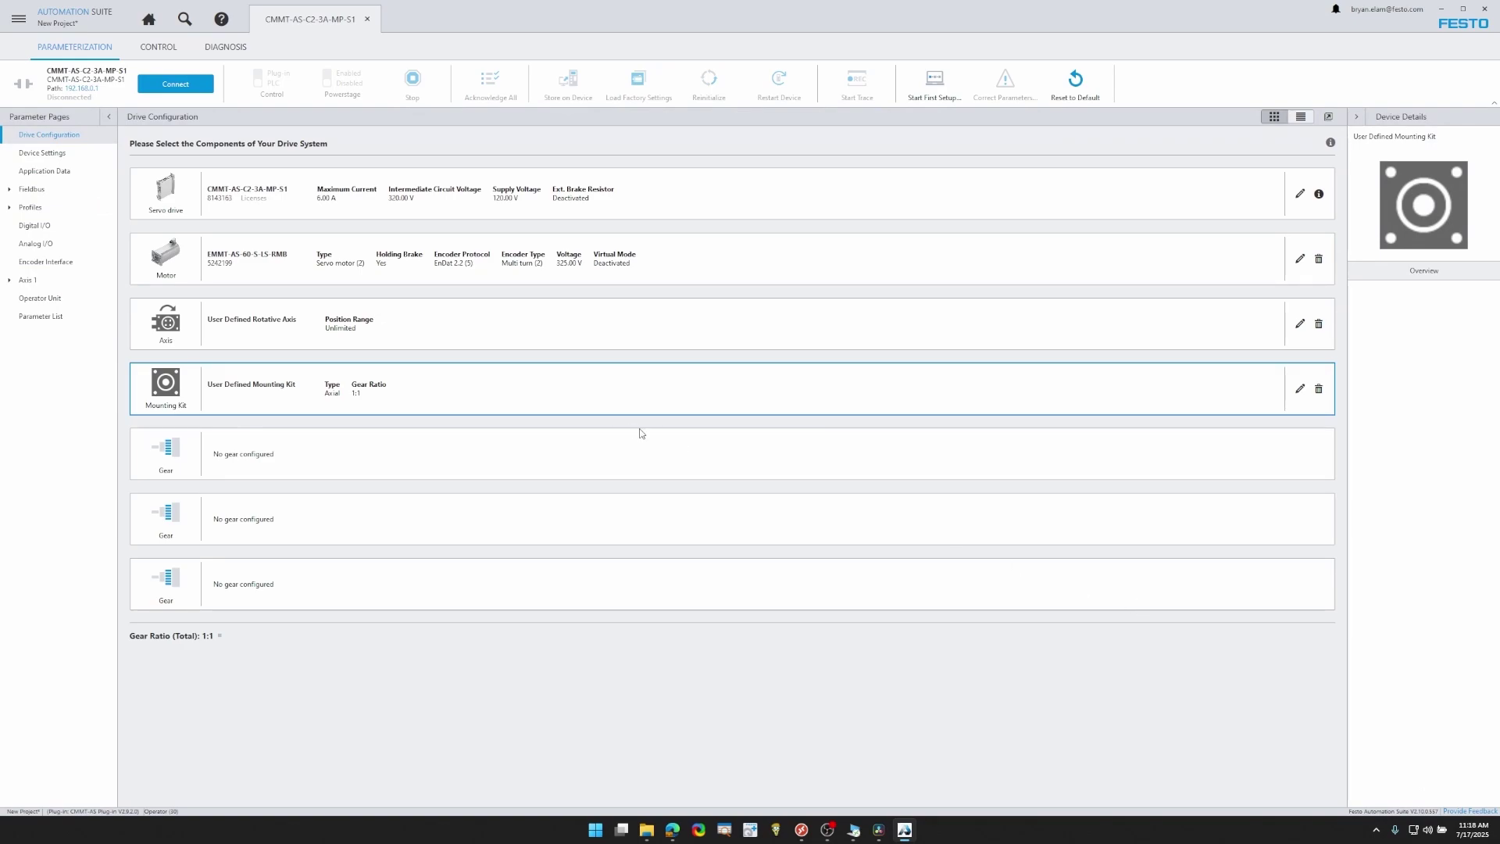
- Connect, write and store parameters on the drive, reinitialize it, and acknowledge the parameter-set-not-found error
click(188, 86)
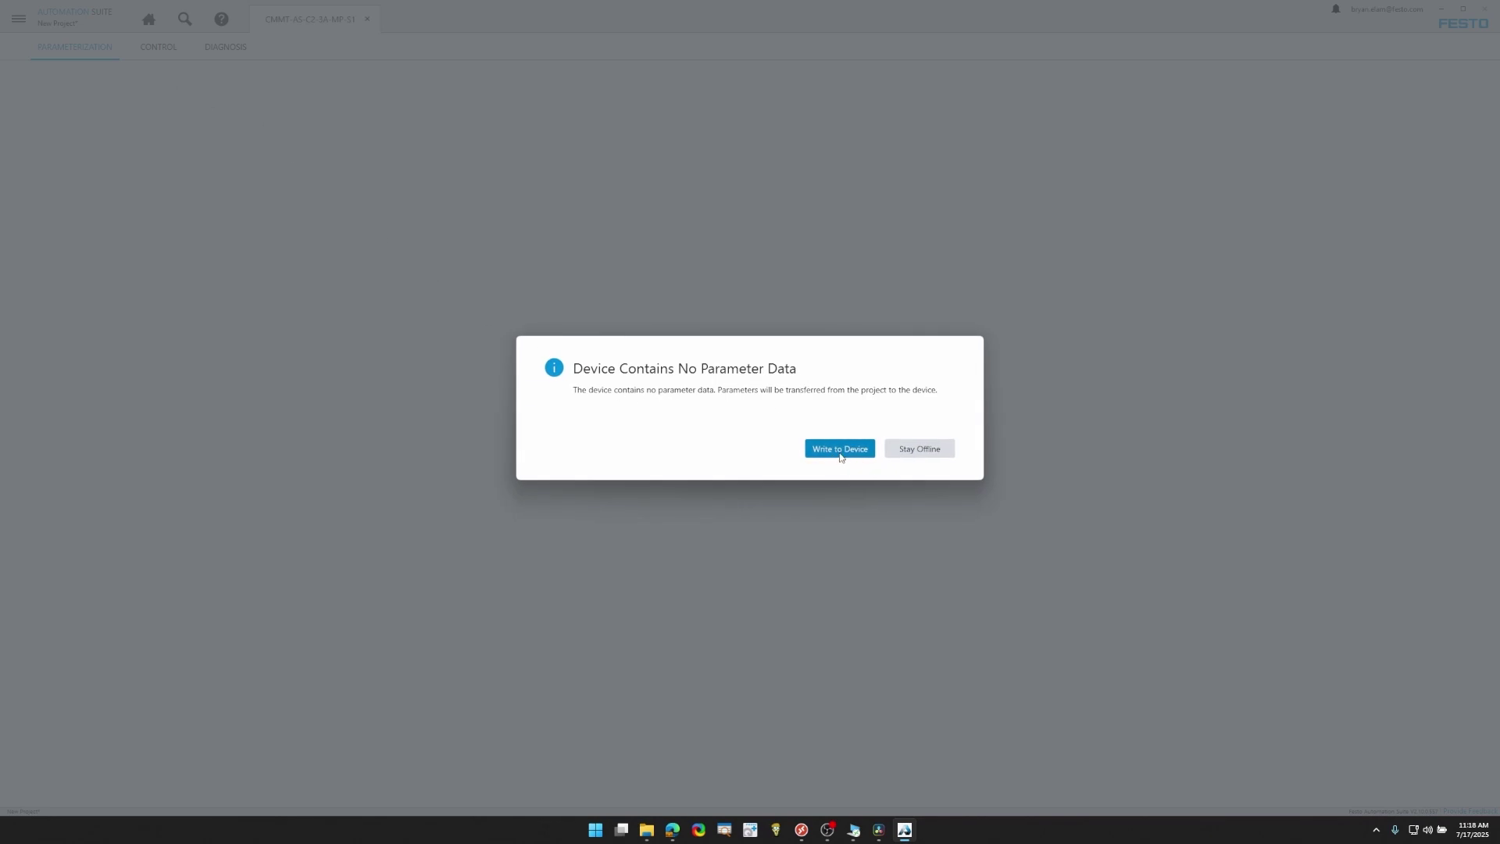
click(840, 454)
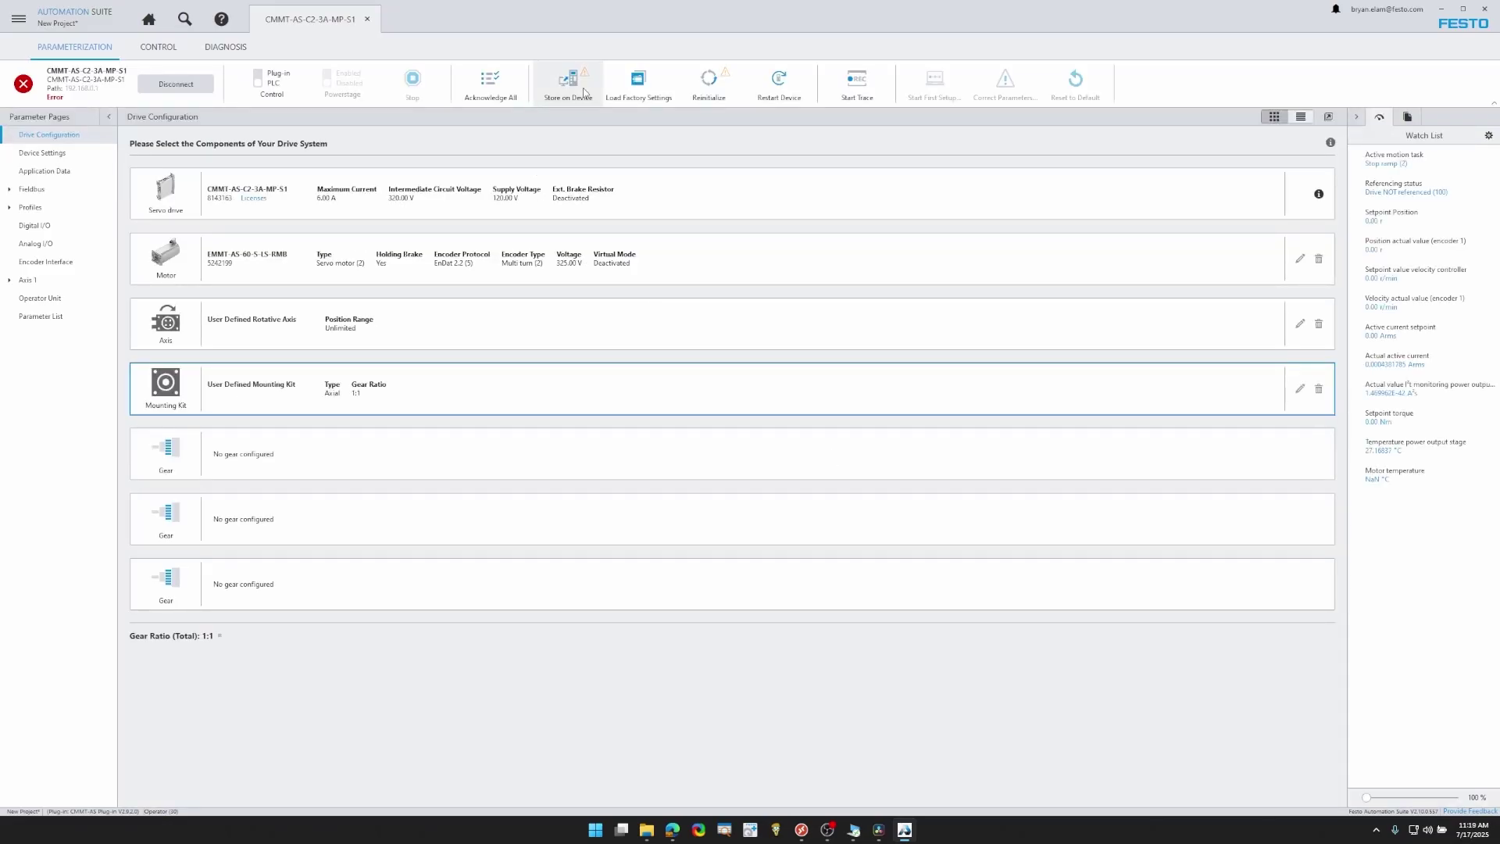
click(583, 92)
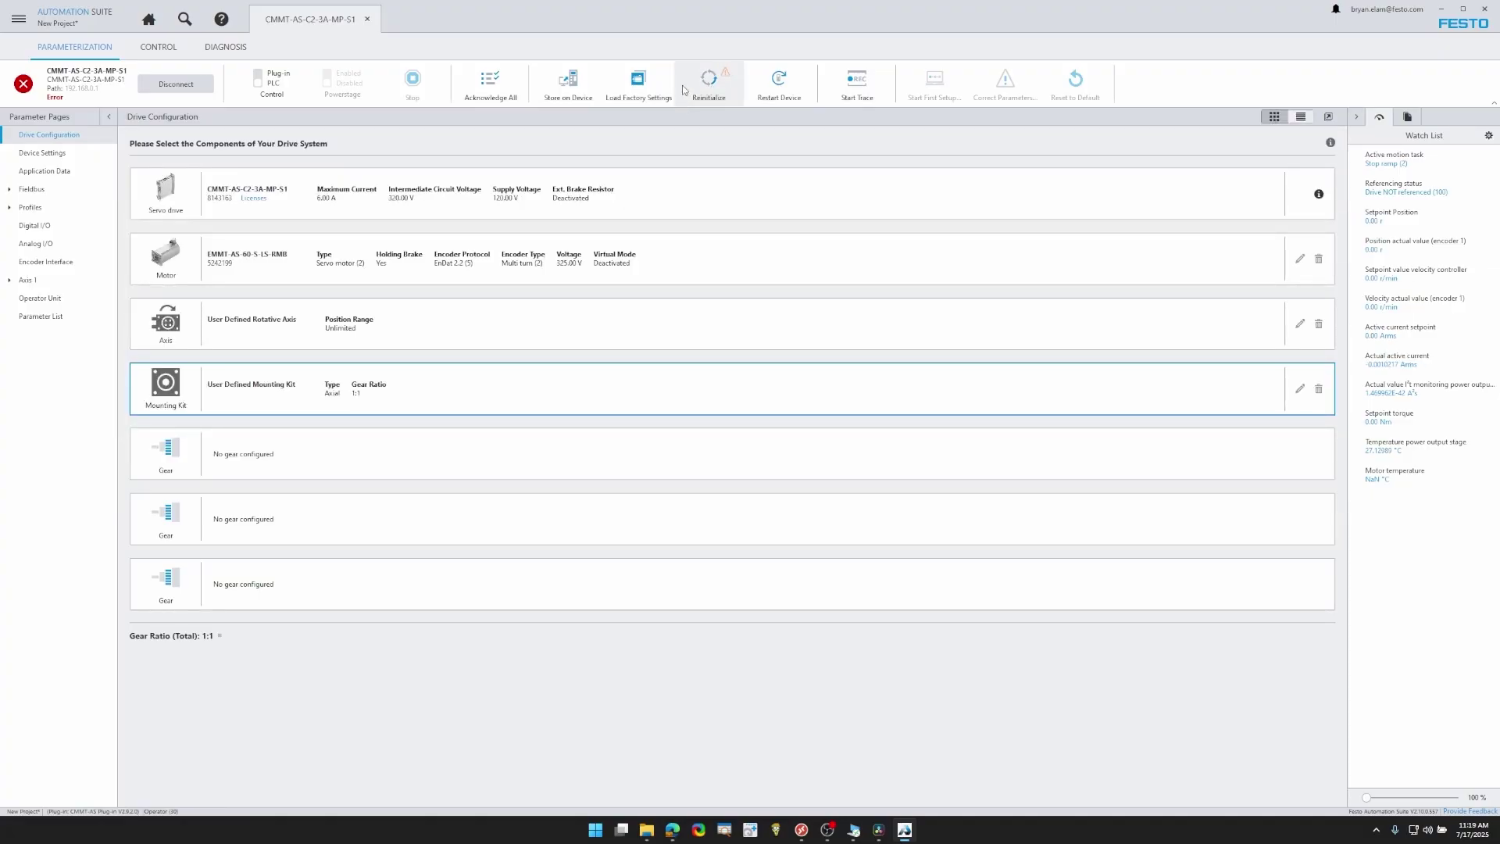
click(709, 87)
click(855, 455)
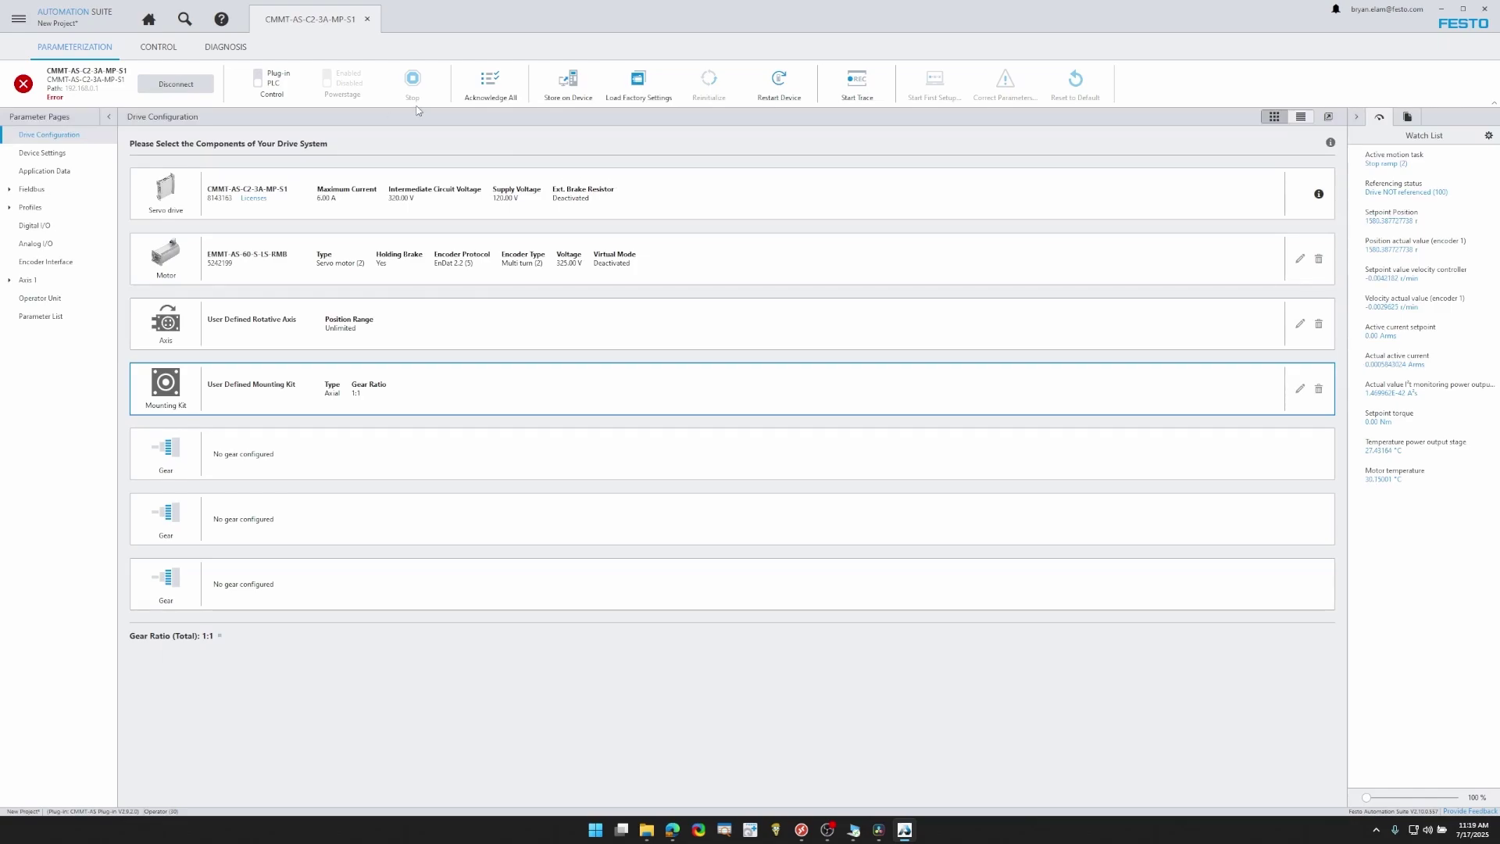
click(21, 83)
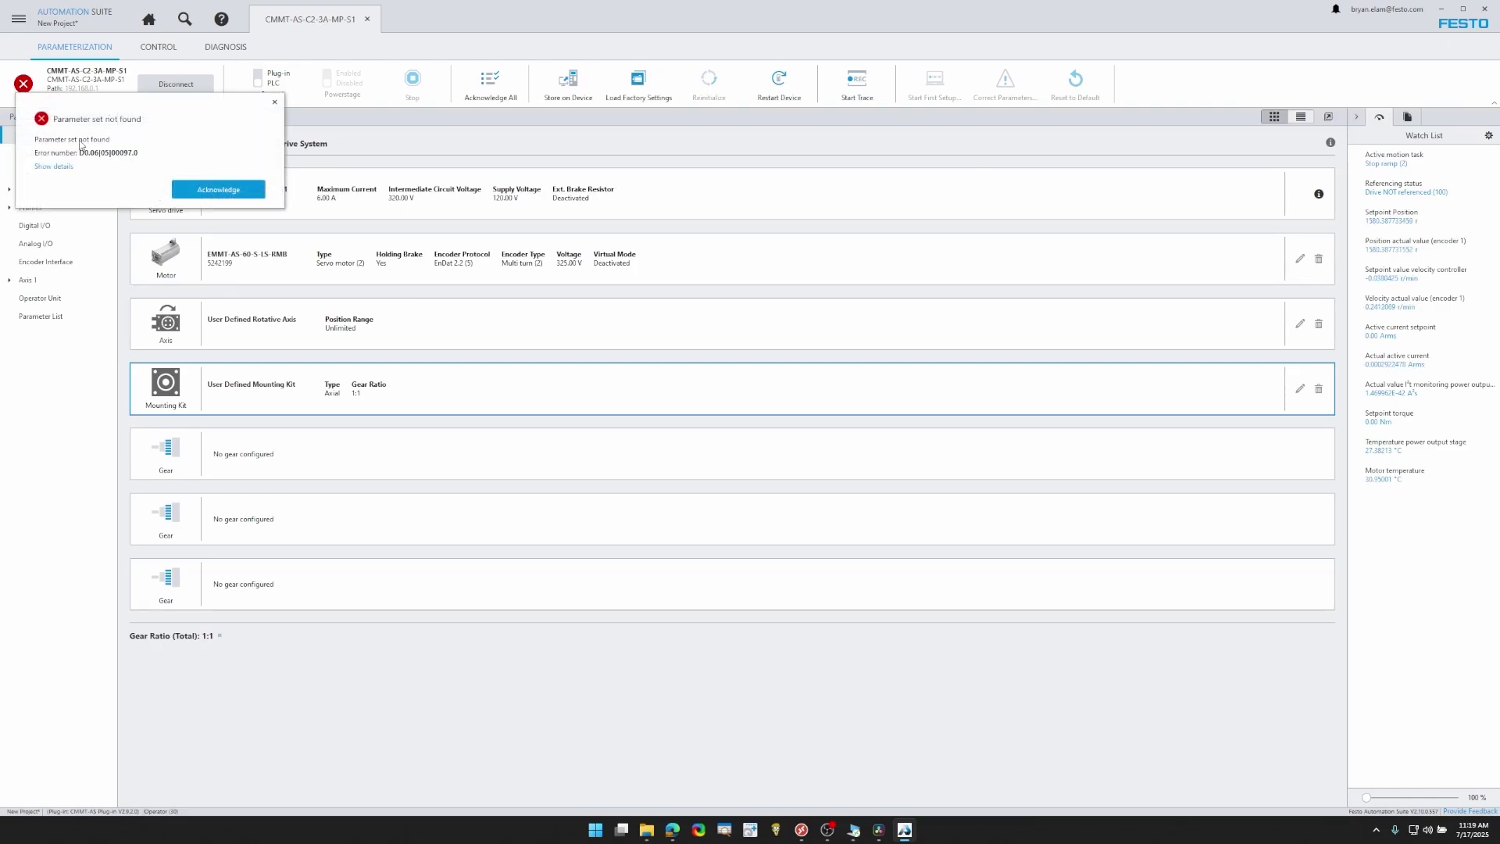
click(218, 189)
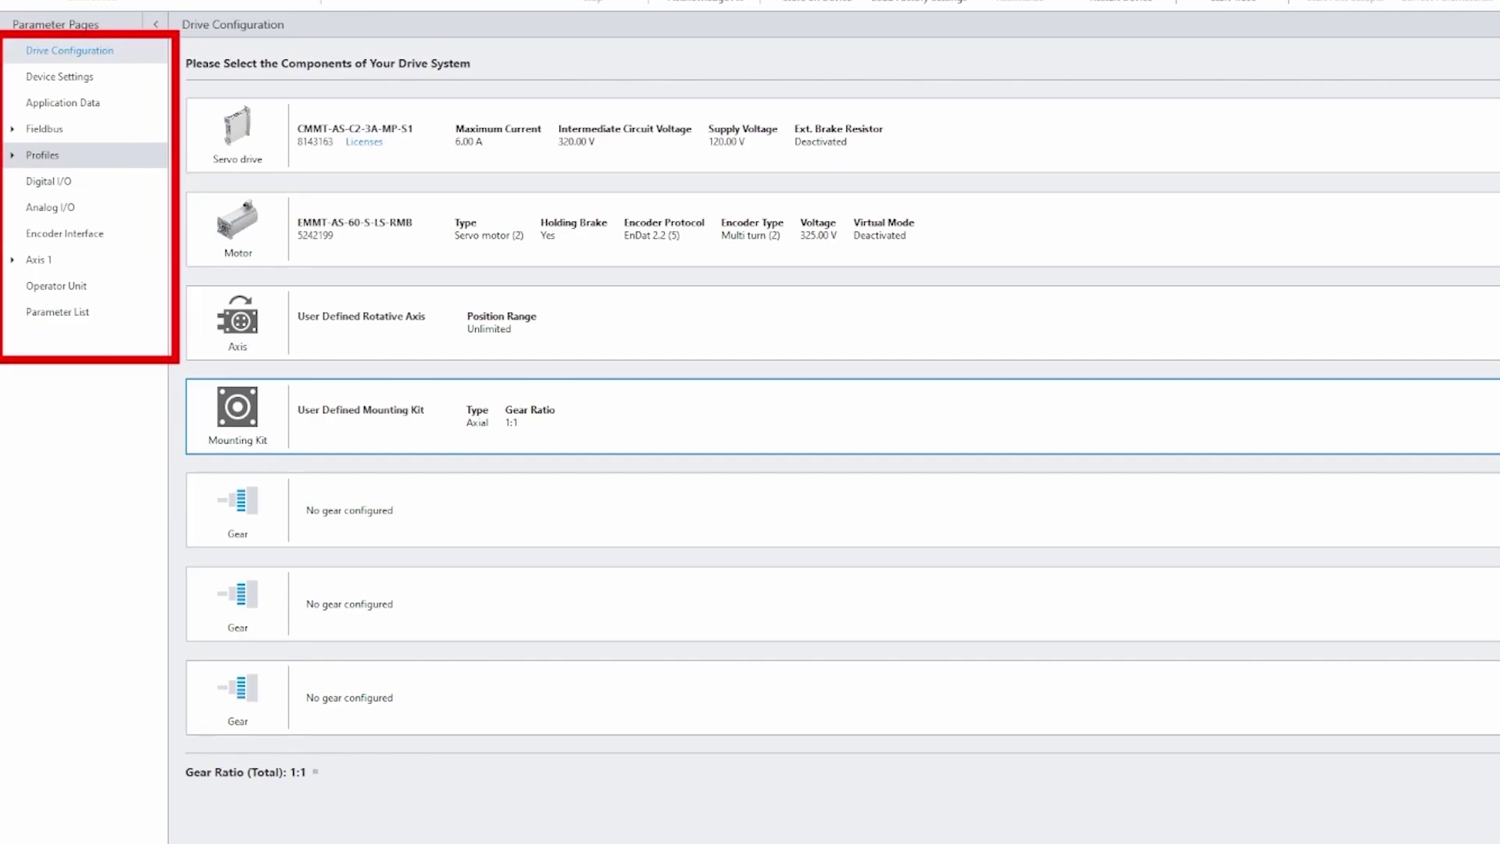
- Show the drive's PROFINET fieldbus page with station name cmmt-as and IP 192.168.0.4
click(13, 133)
click(77, 211)
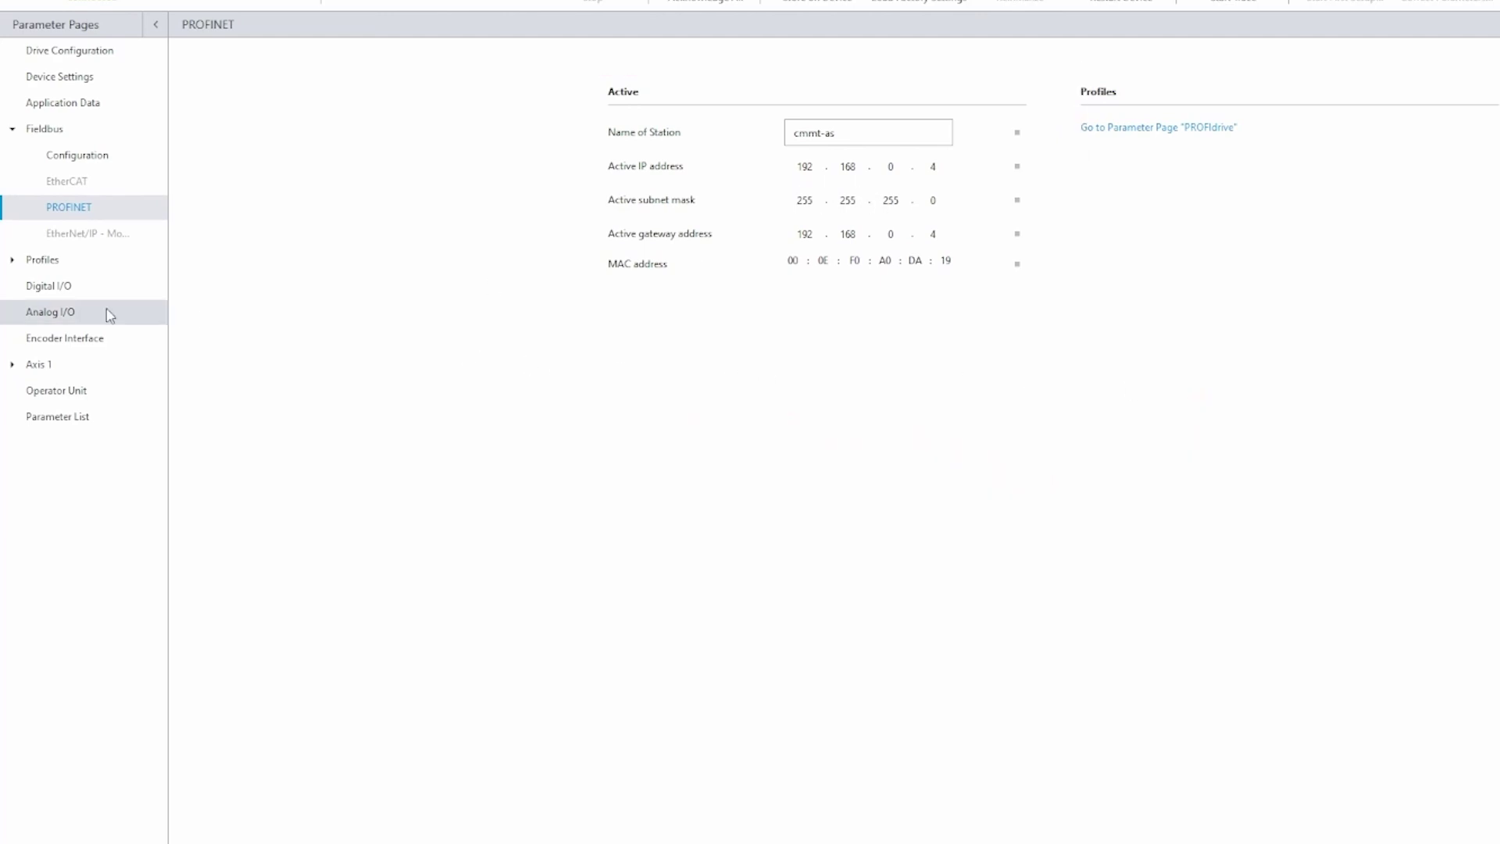
- Open PROFIdrive Factor Group: user unit Rev (3), position factor -6, velocity factor -3
click(11, 263)
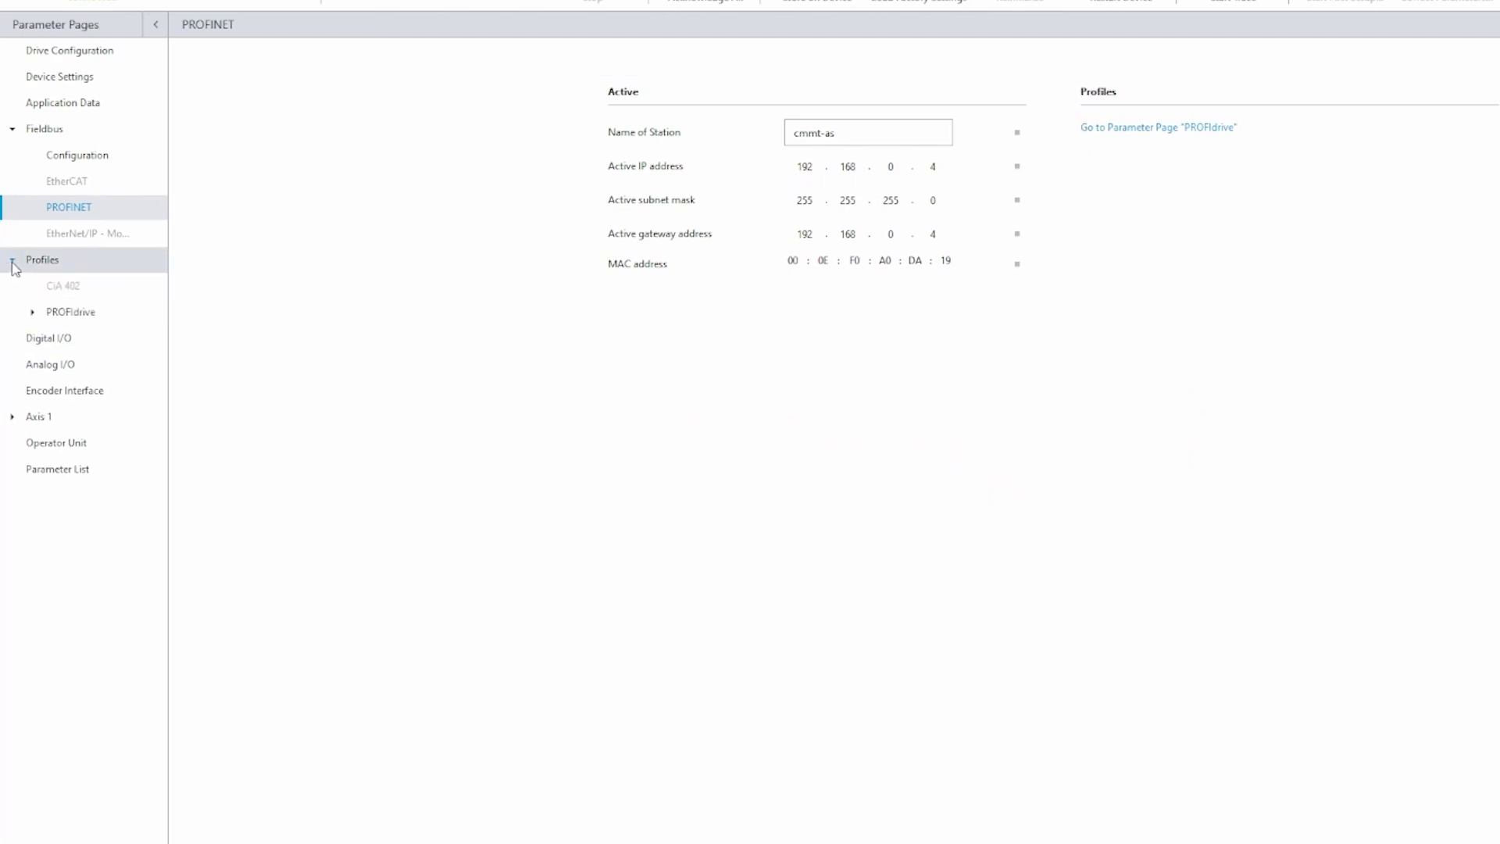
click(33, 313)
click(82, 340)
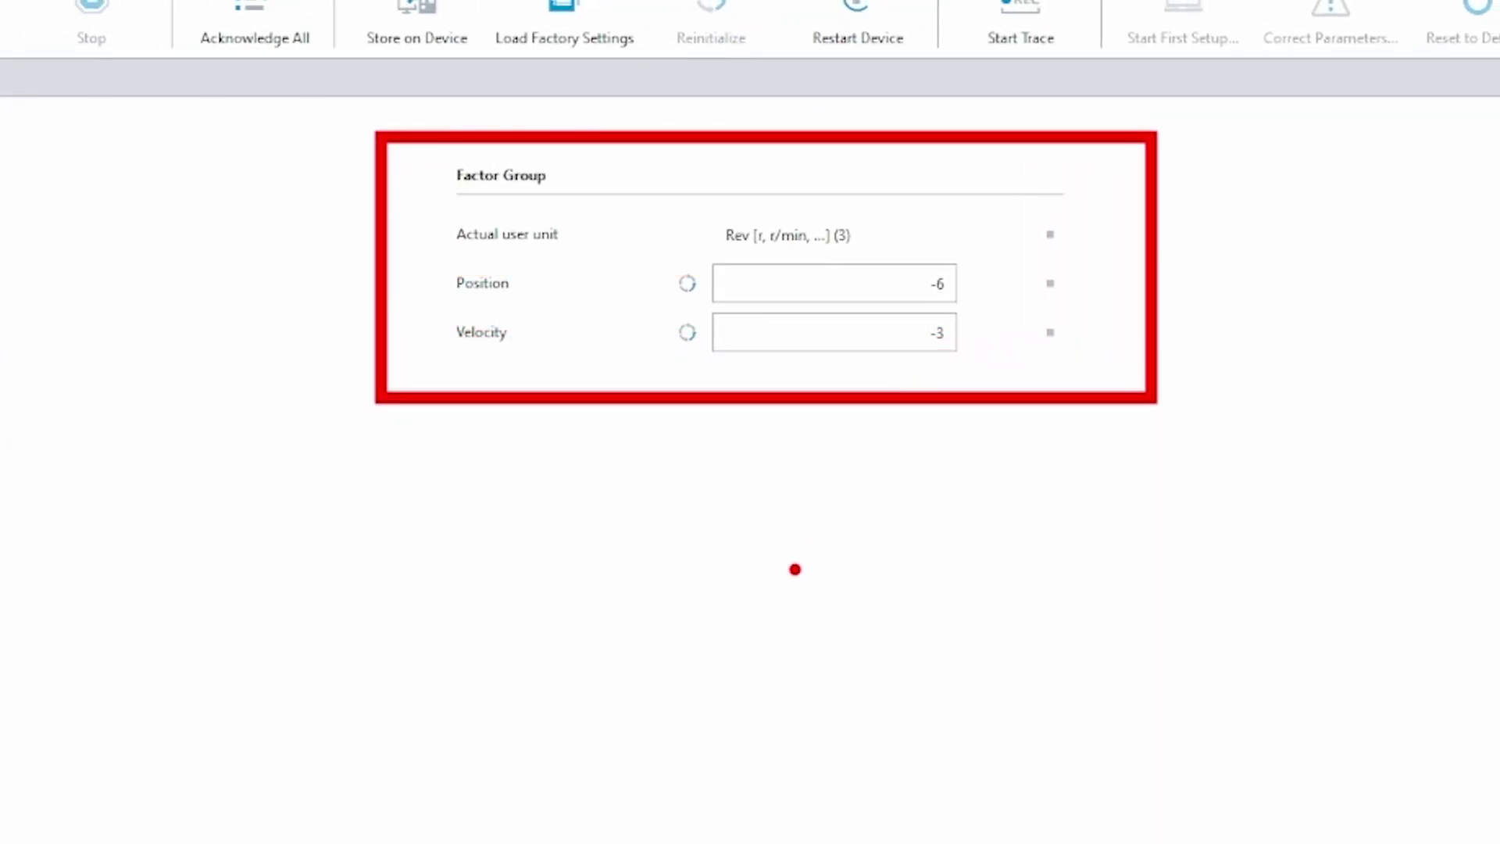
- Draw an arrow annotation pointing at the Velocity factor, then clear the annotations
drag(961, 372, 1178, 656)
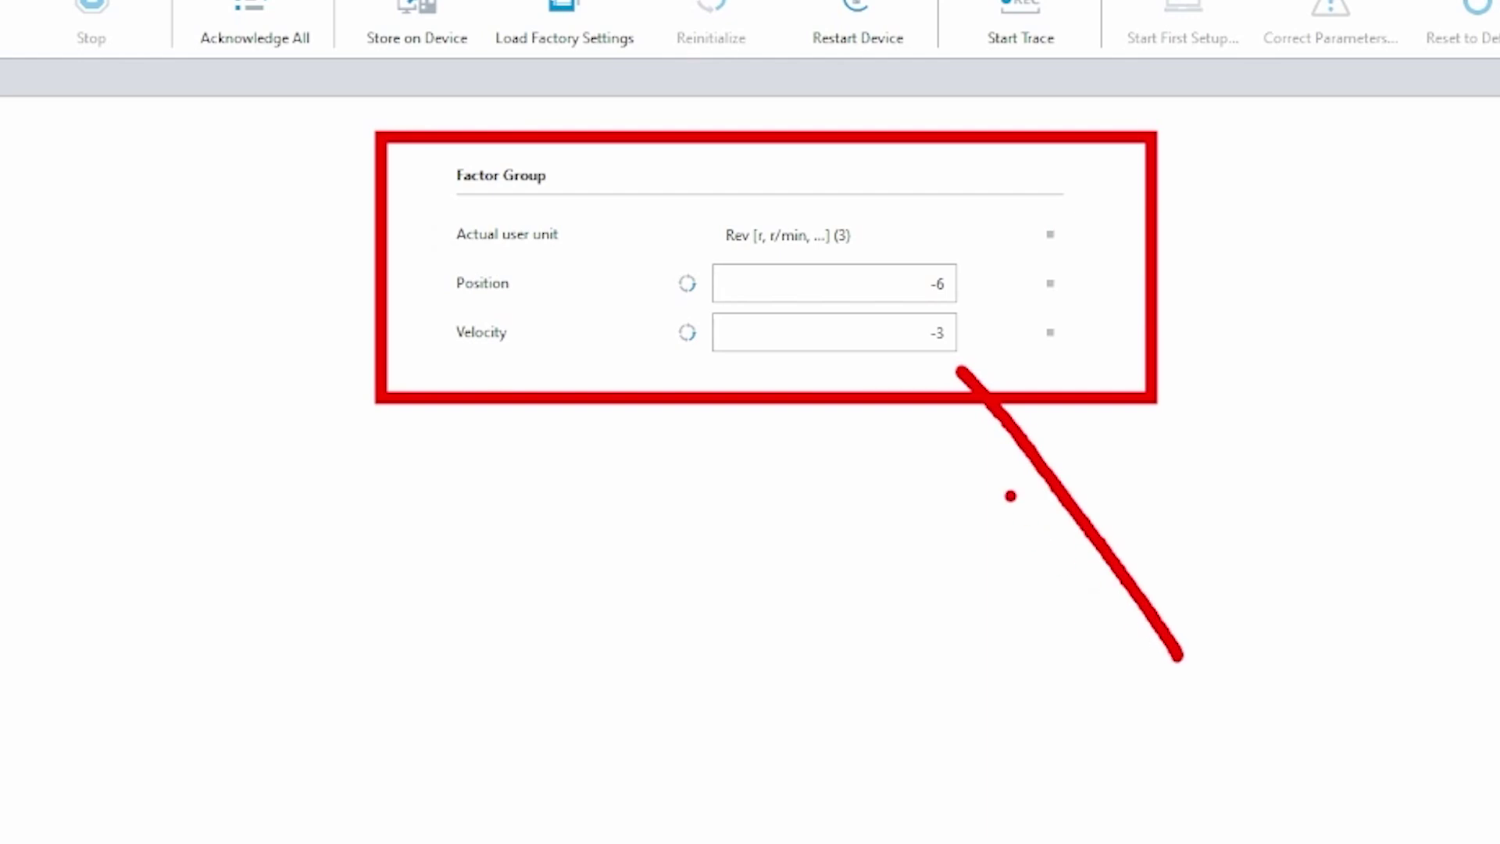
drag(959, 369, 964, 459)
mouse_move(961, 364)
mouse_down()
mouse_move(963, 456)
mouse_move(1031, 375)
mouse_up()
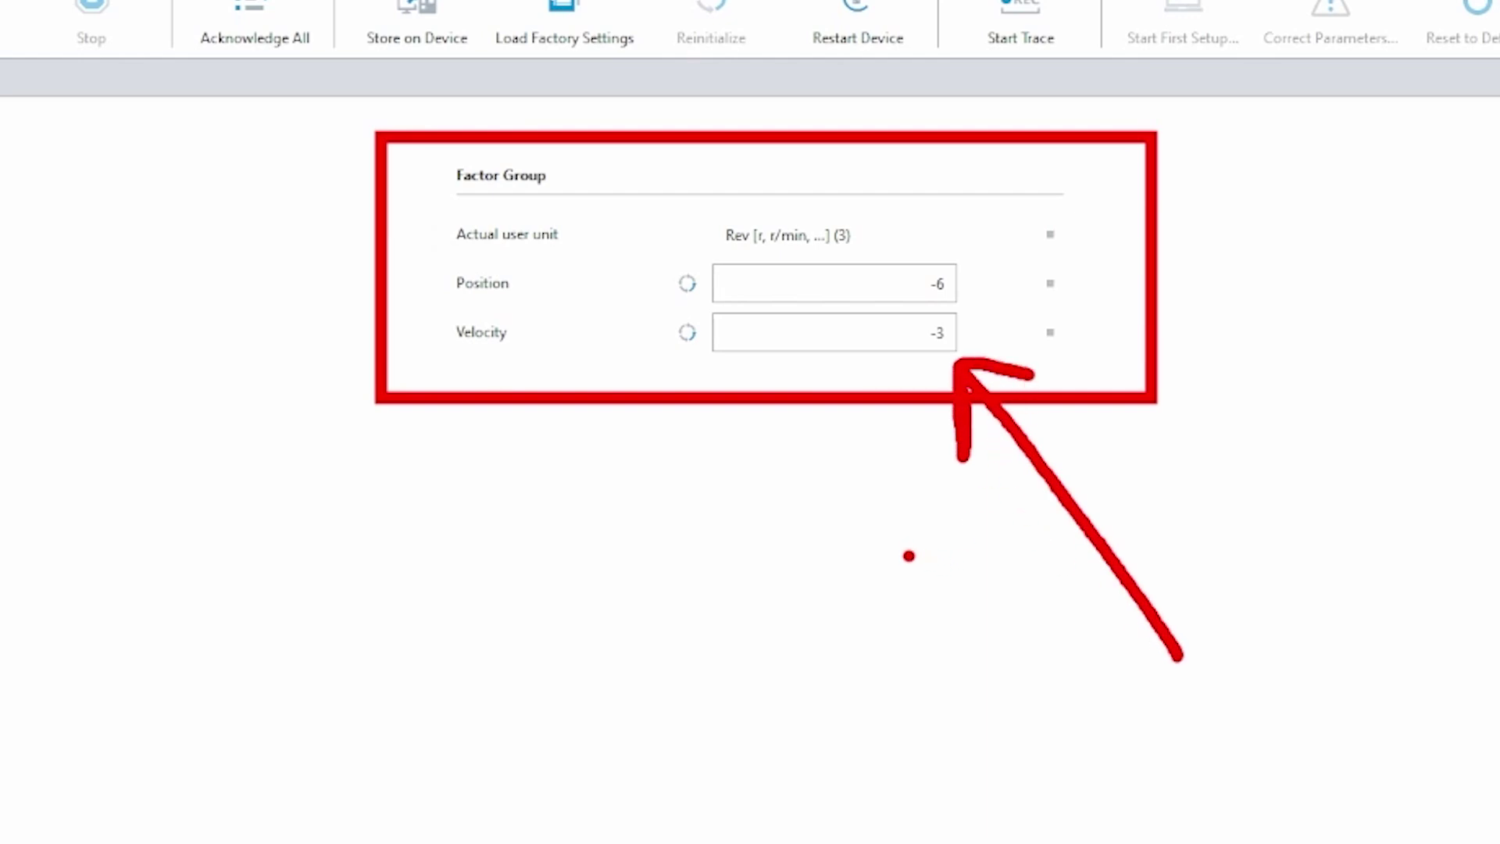
key(Escape)
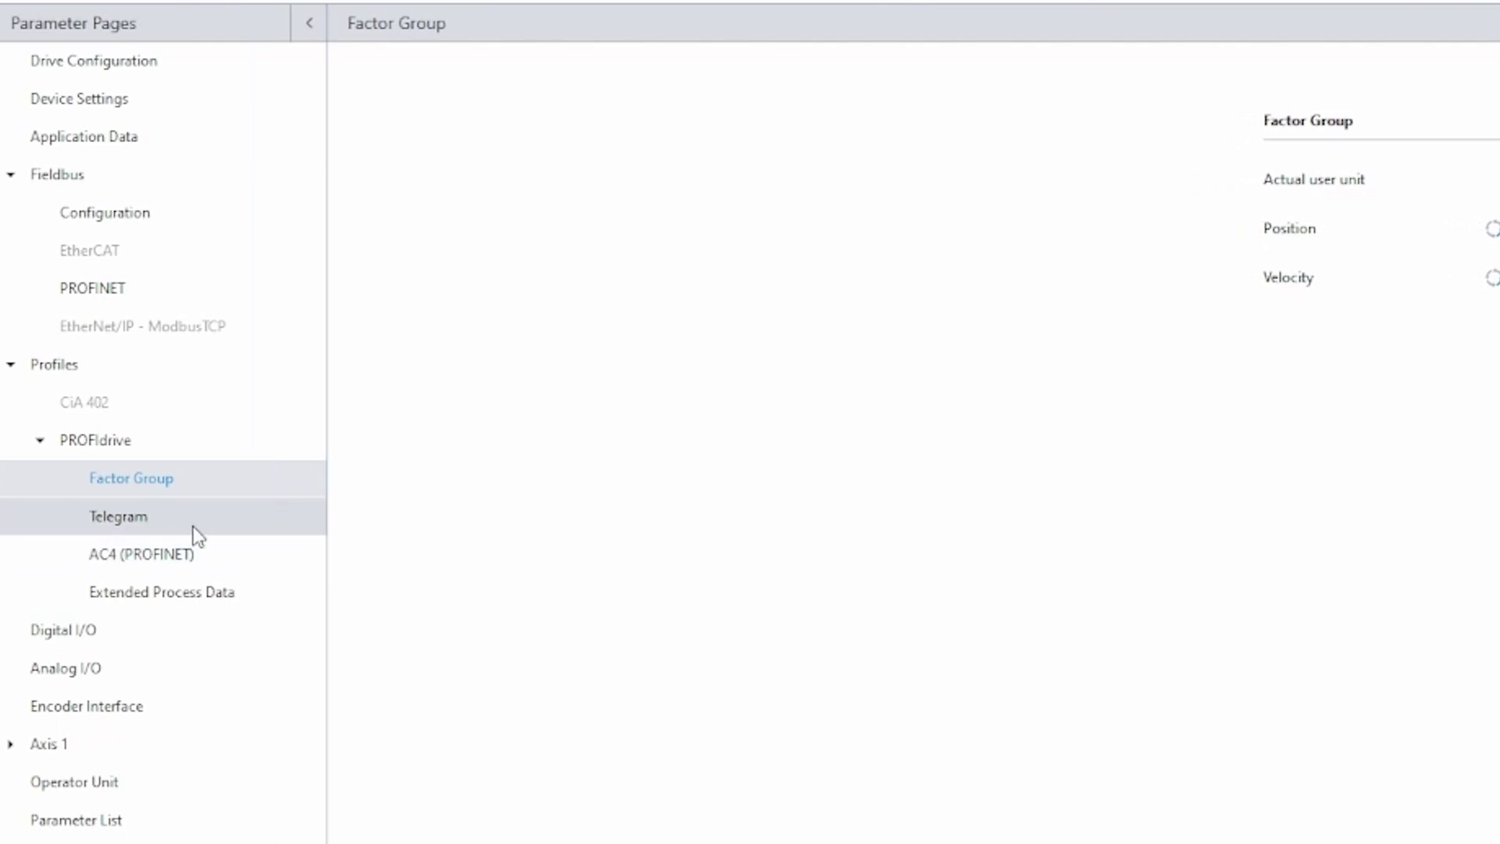
- Set the EtherNet/IP - ModbusTCP telegram to Telegram (111) and highlight the Base value velocity rows
click(122, 531)
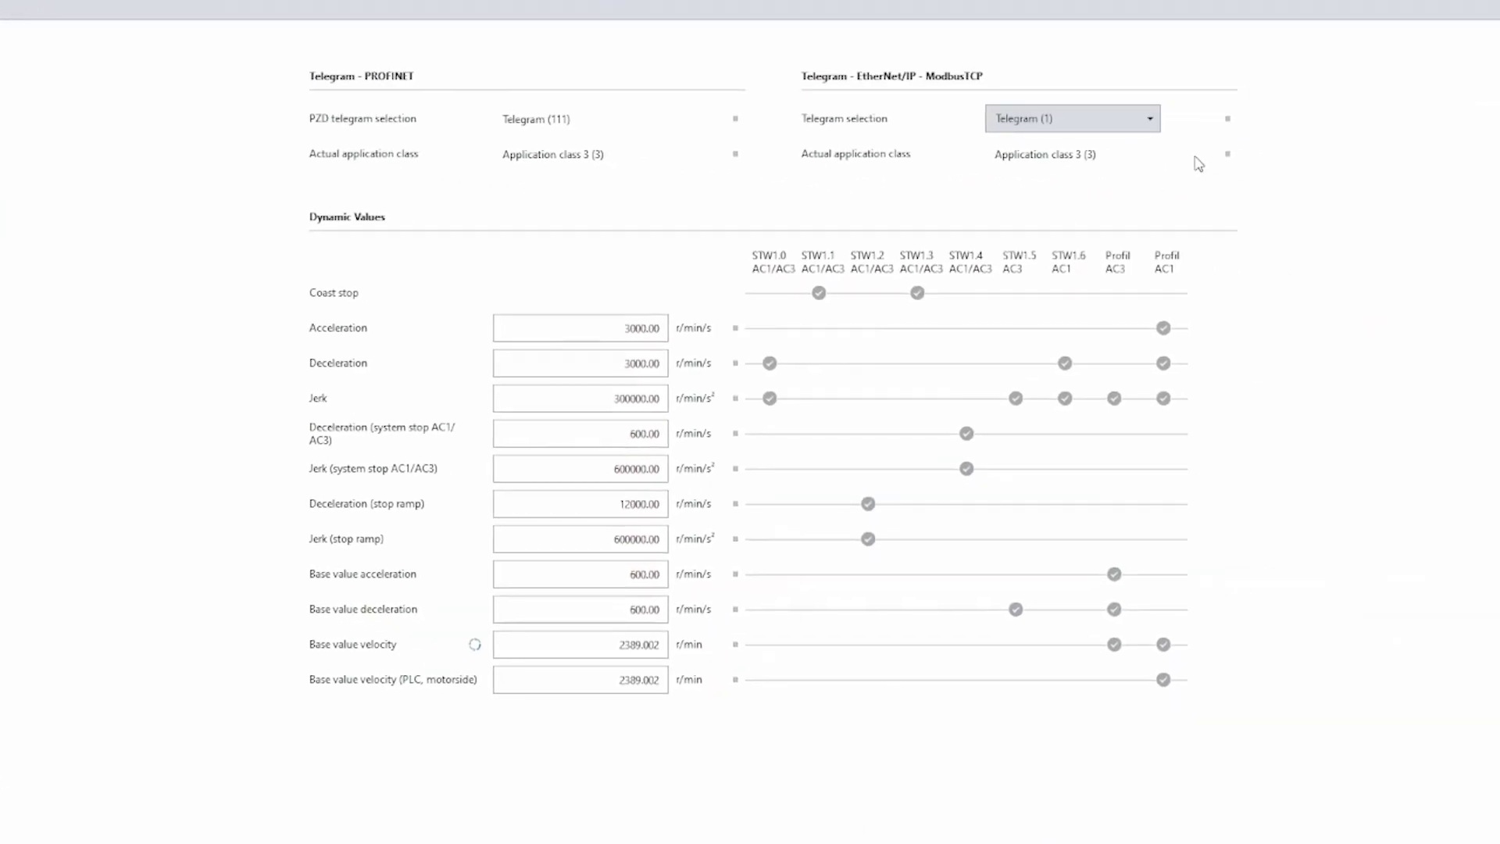
click(1155, 131)
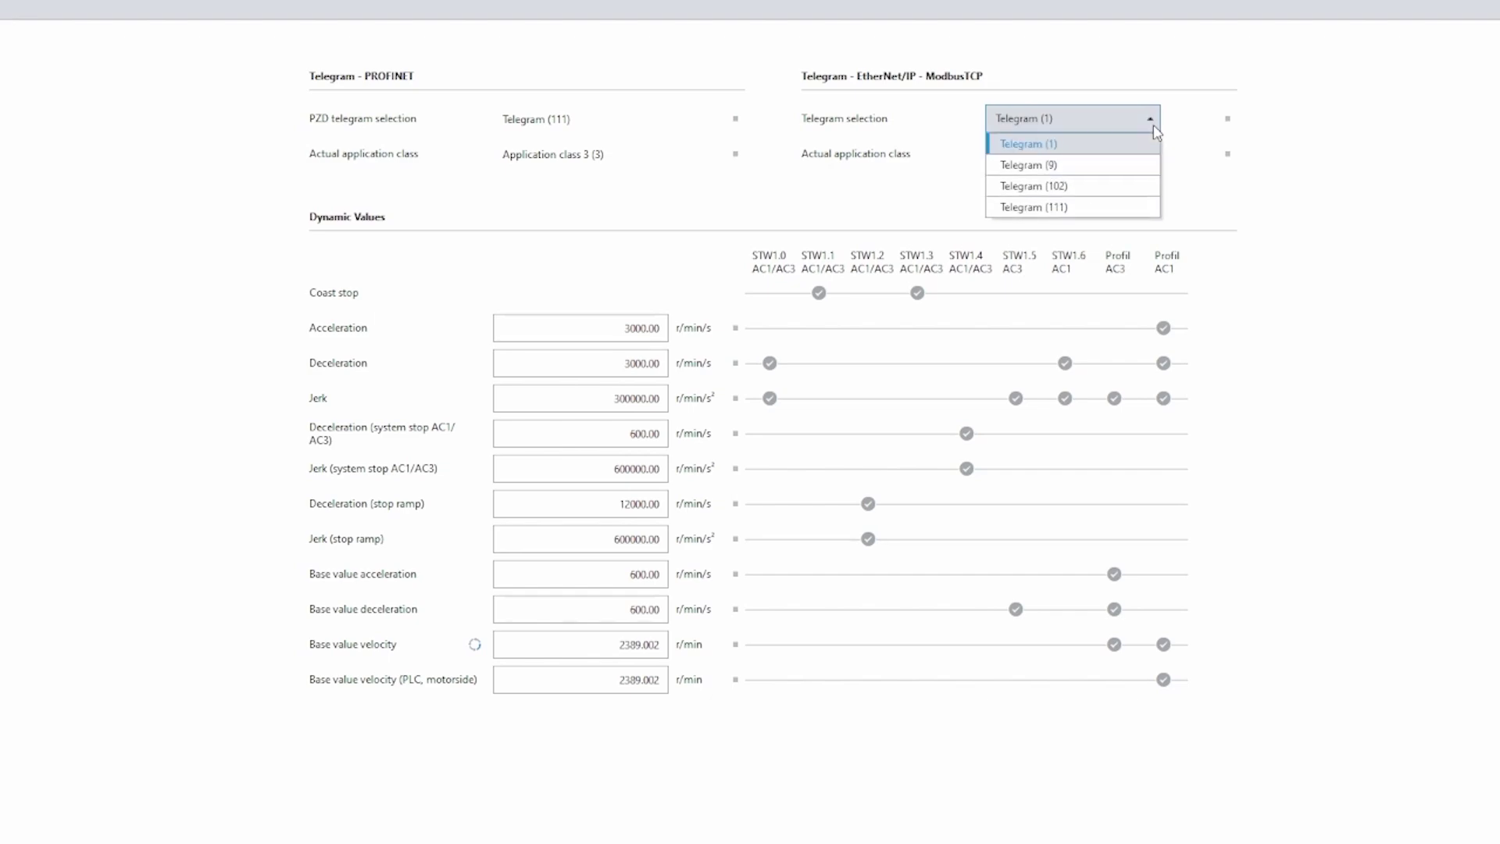
click(1101, 207)
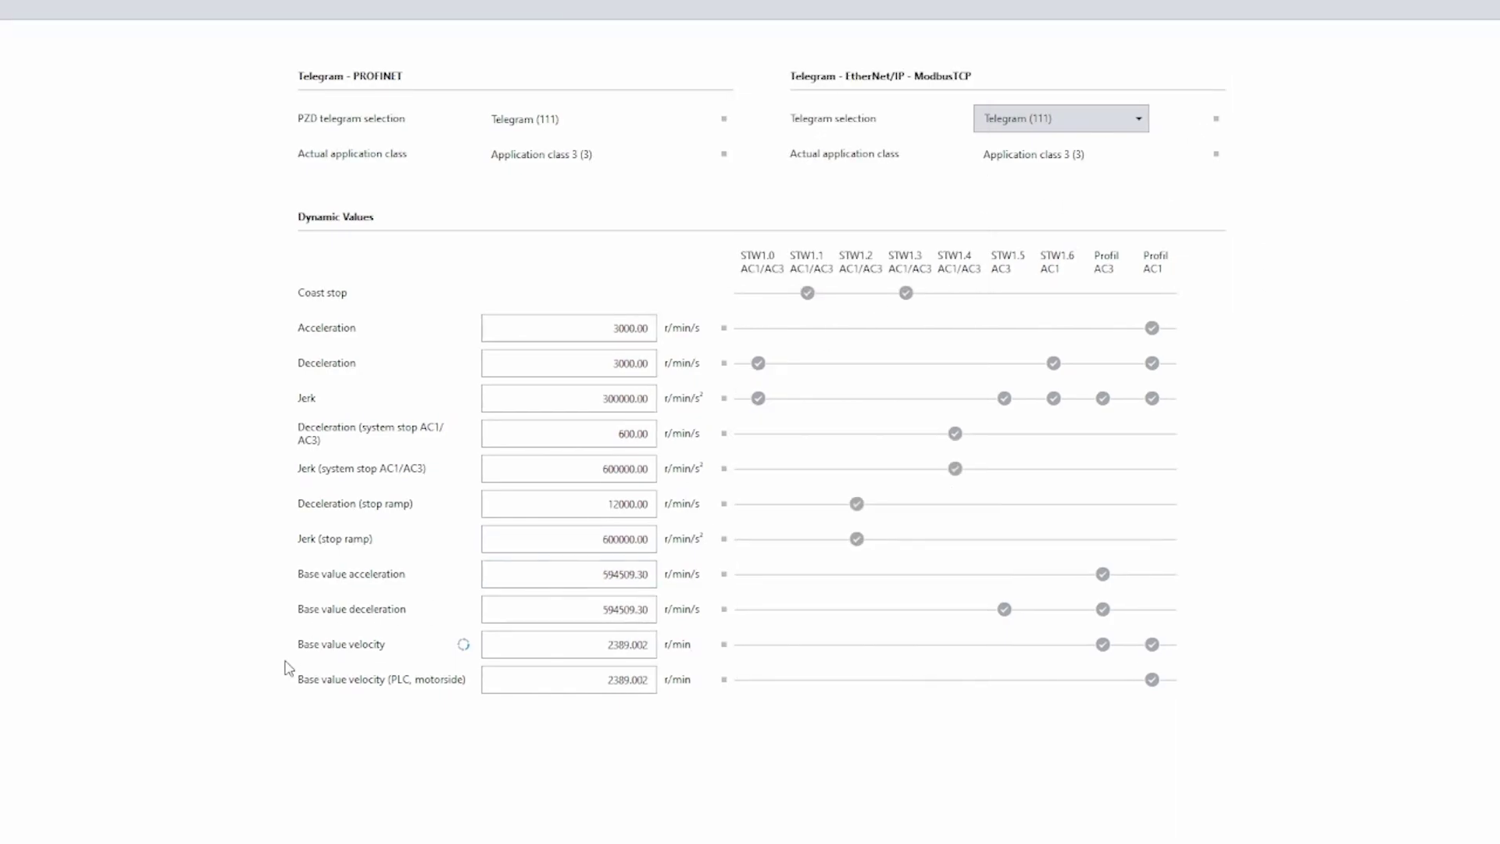
click(460, 659)
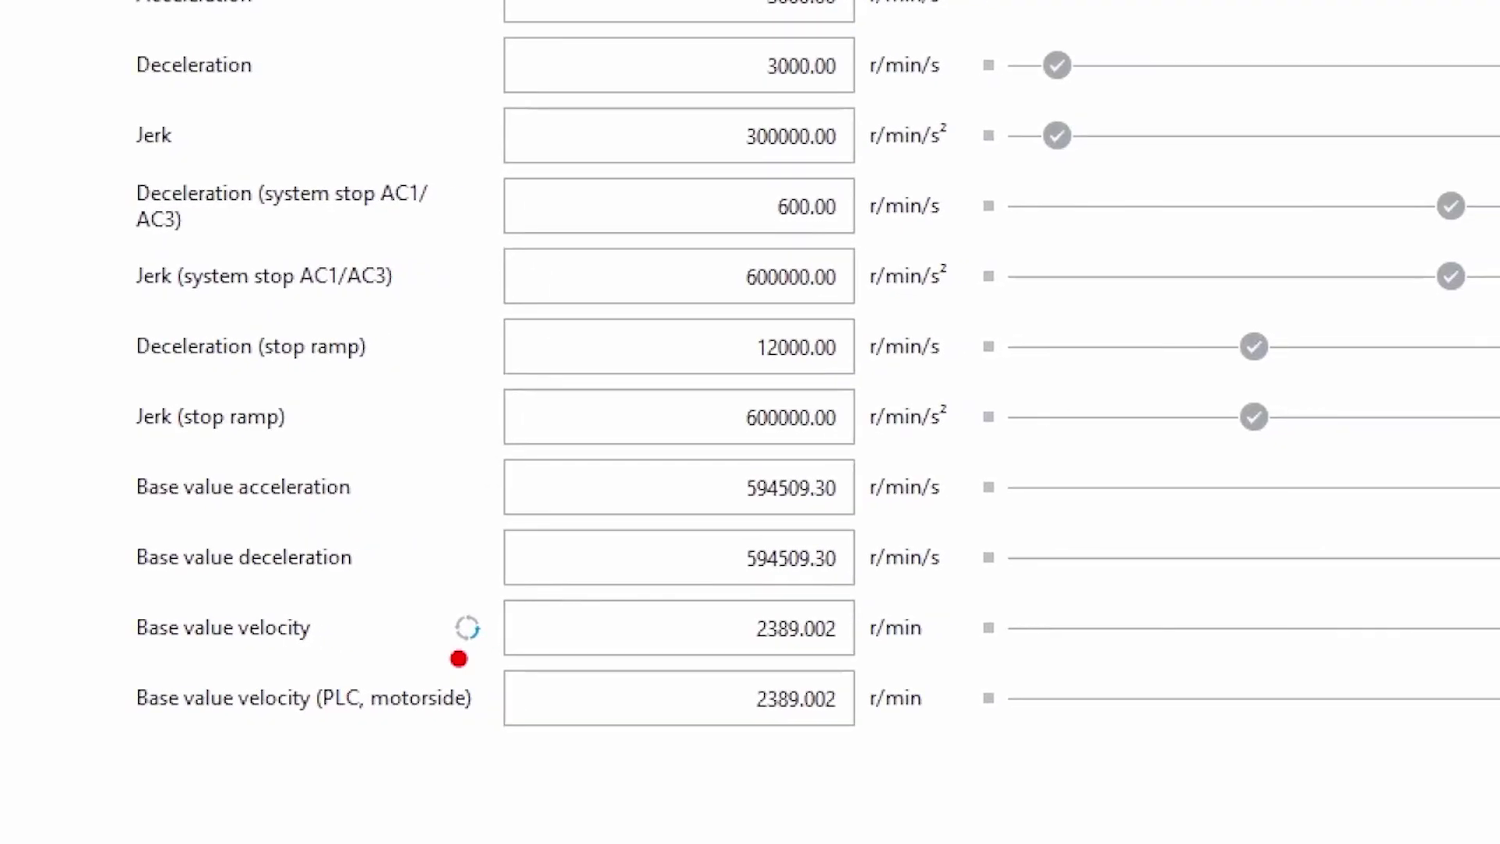
drag(73, 583, 1125, 773)
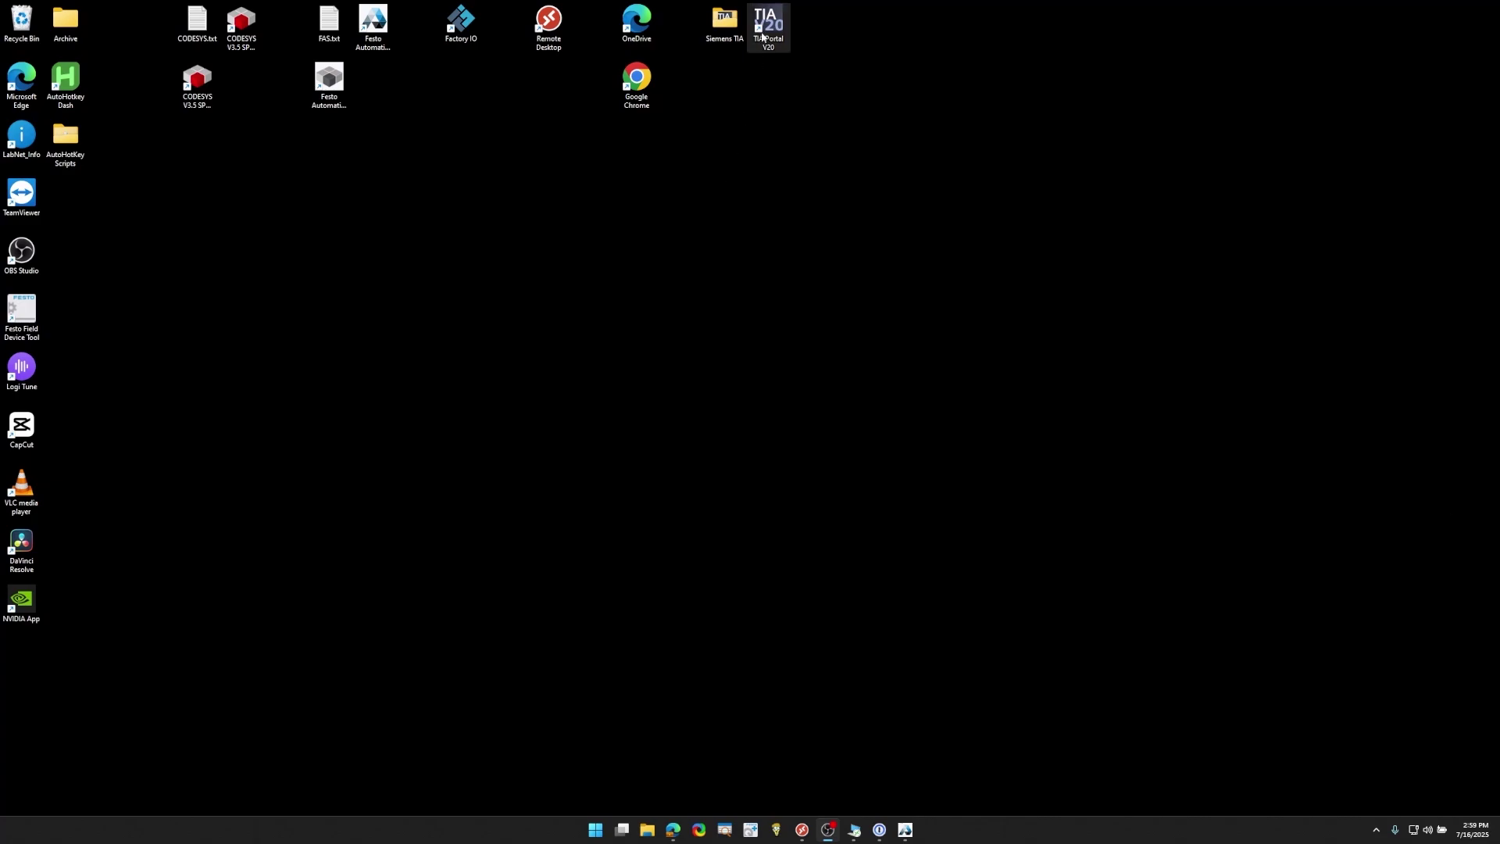
- Launch TIA Portal V20 and create a new project named Festo_PtP_Drives_PN
double_click(765, 30)
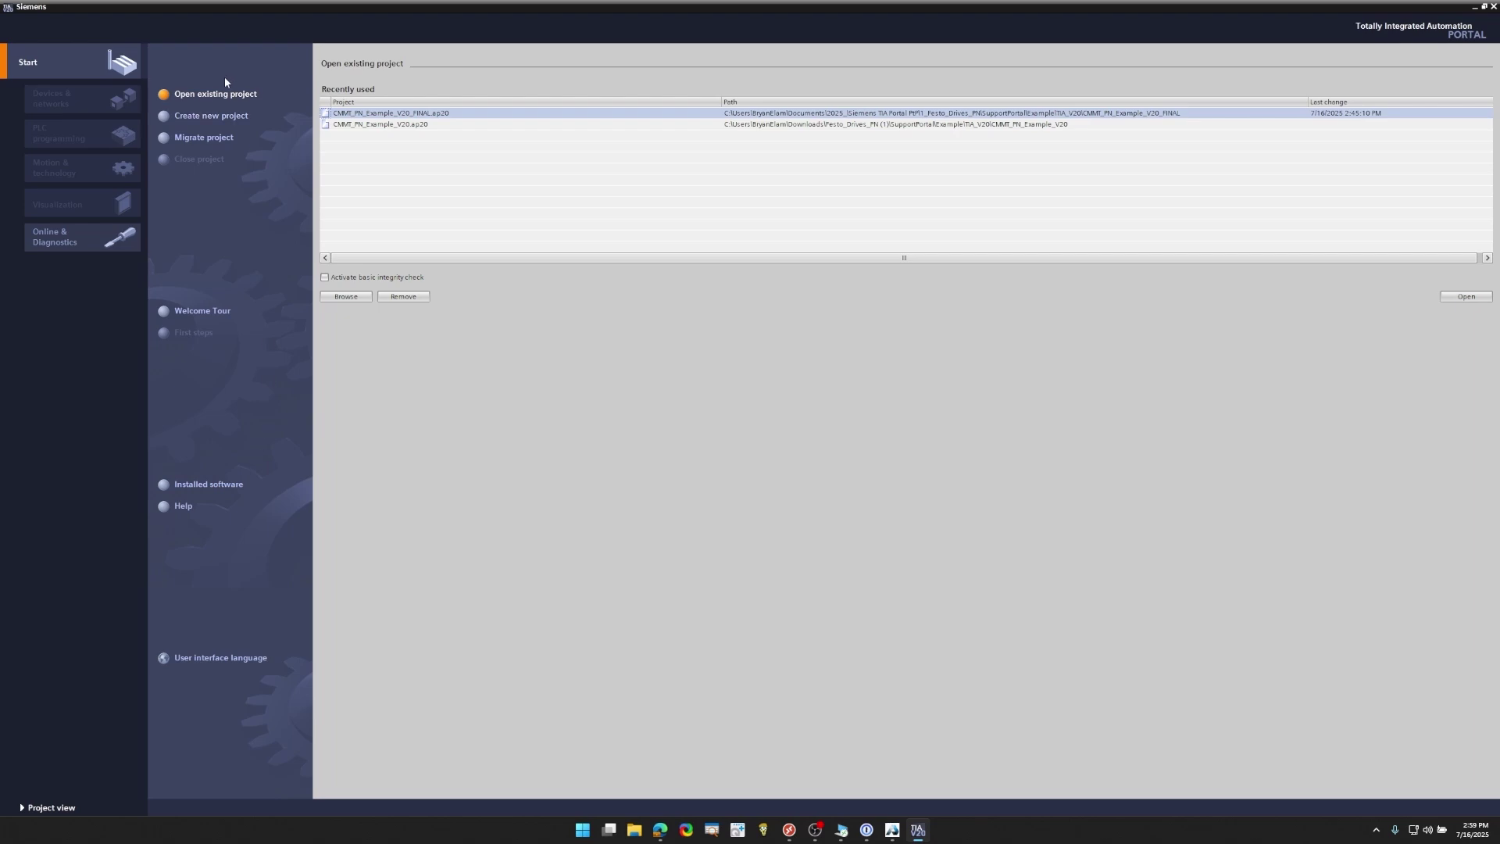
click(197, 115)
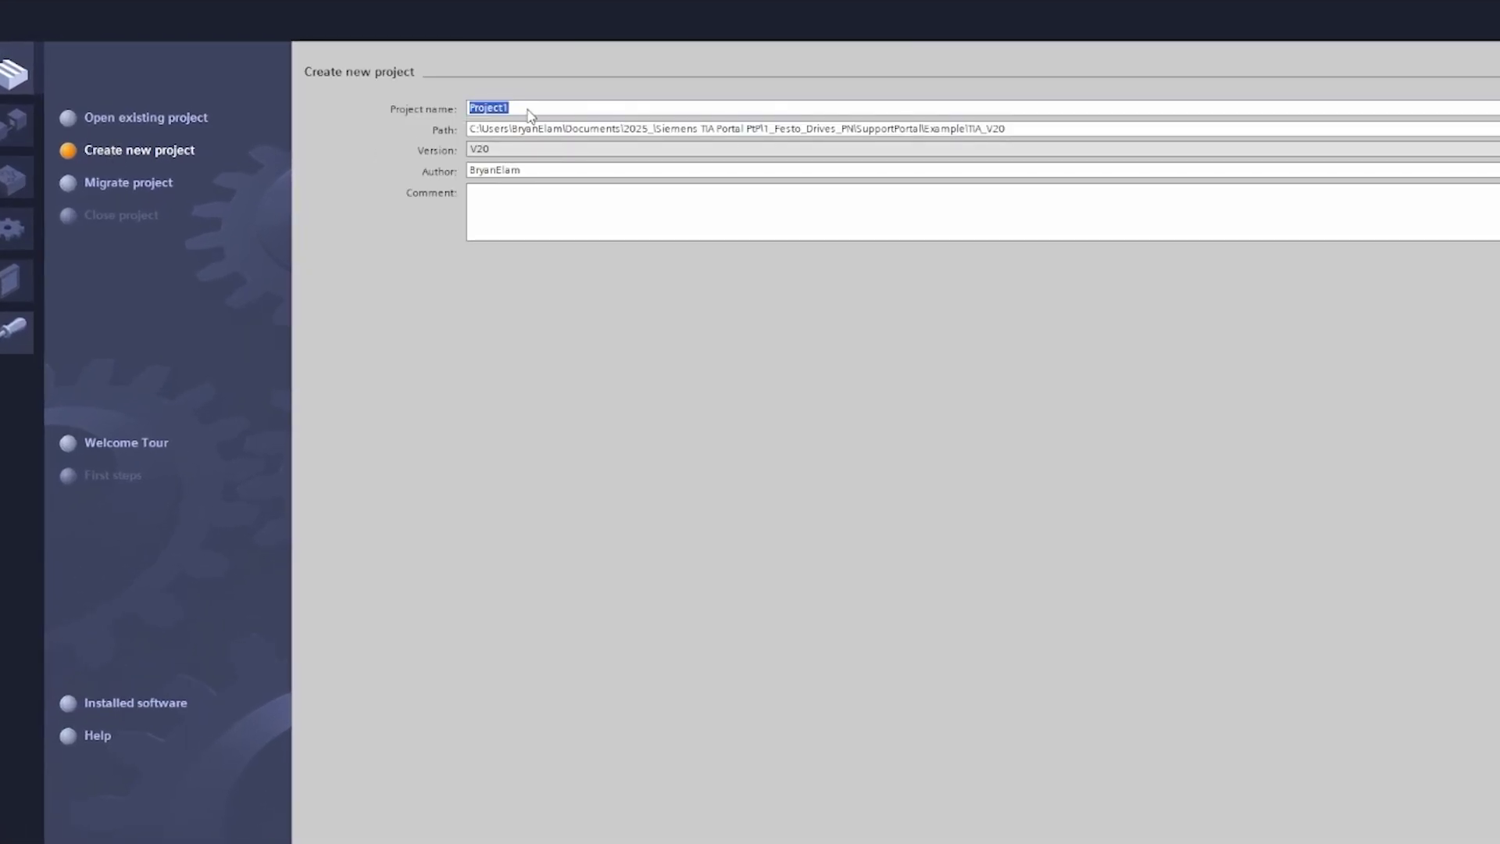
text(Festo_PtP_Drives_PN)
key(Return)
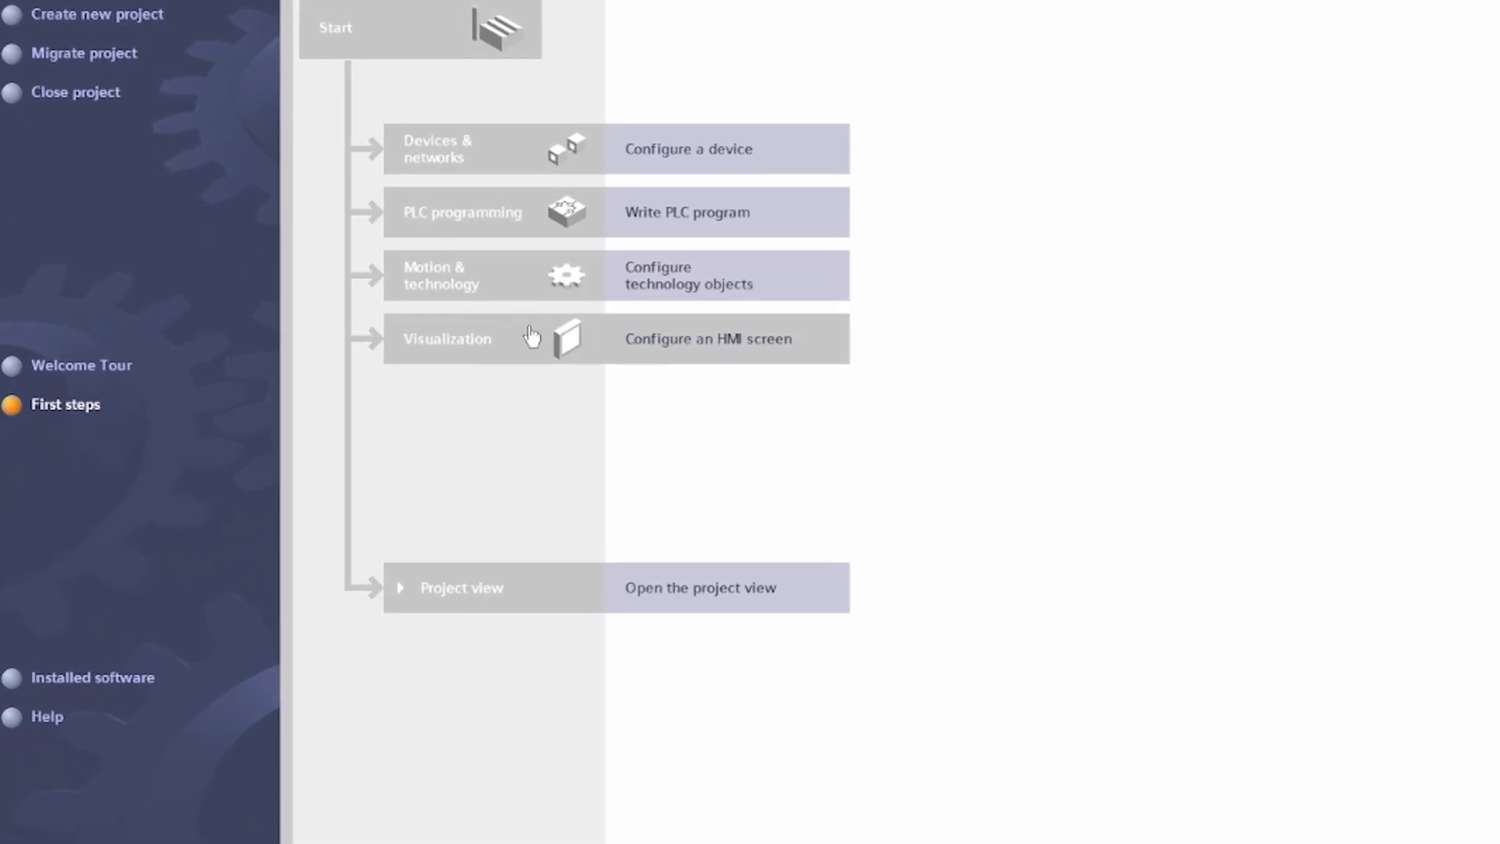
- Add an S7-1200 CPU 1212C AC/DC/Rly, article 6ES7 212-1BE40-0XB0, to the project
click(756, 587)
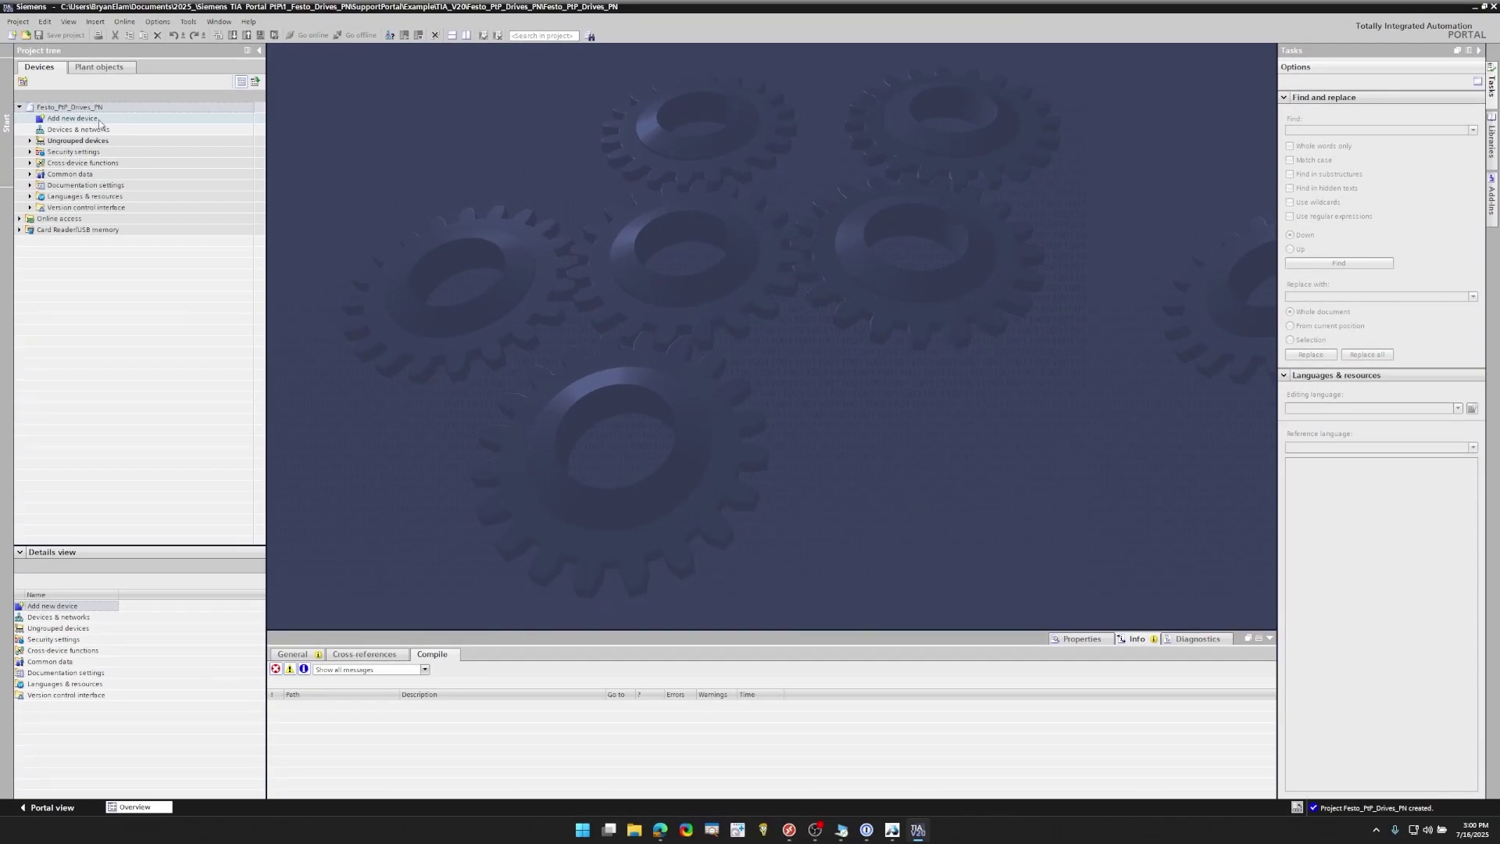
click(85, 120)
double_click(85, 119)
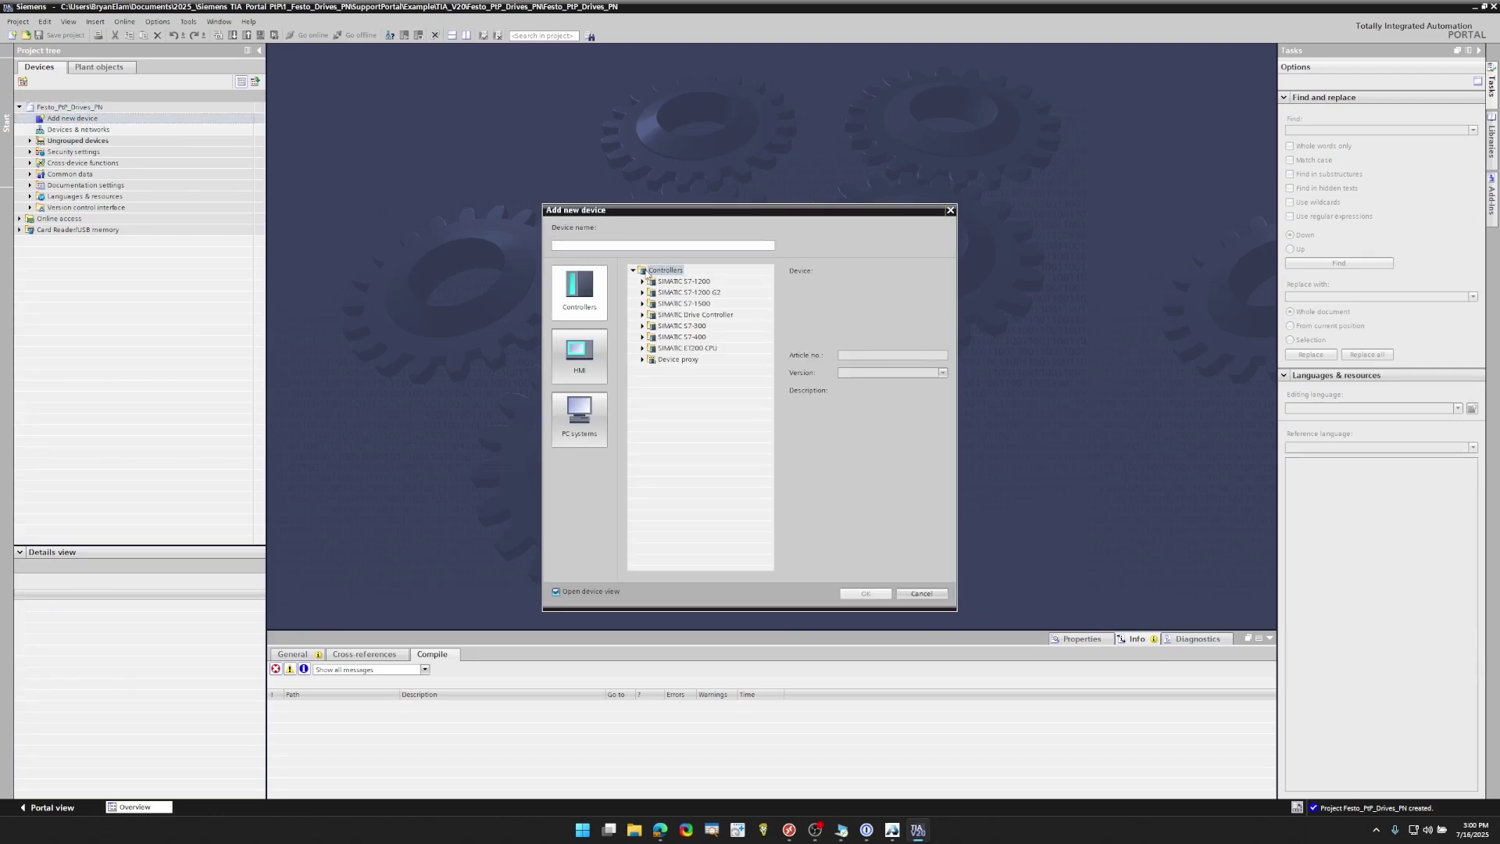
click(643, 281)
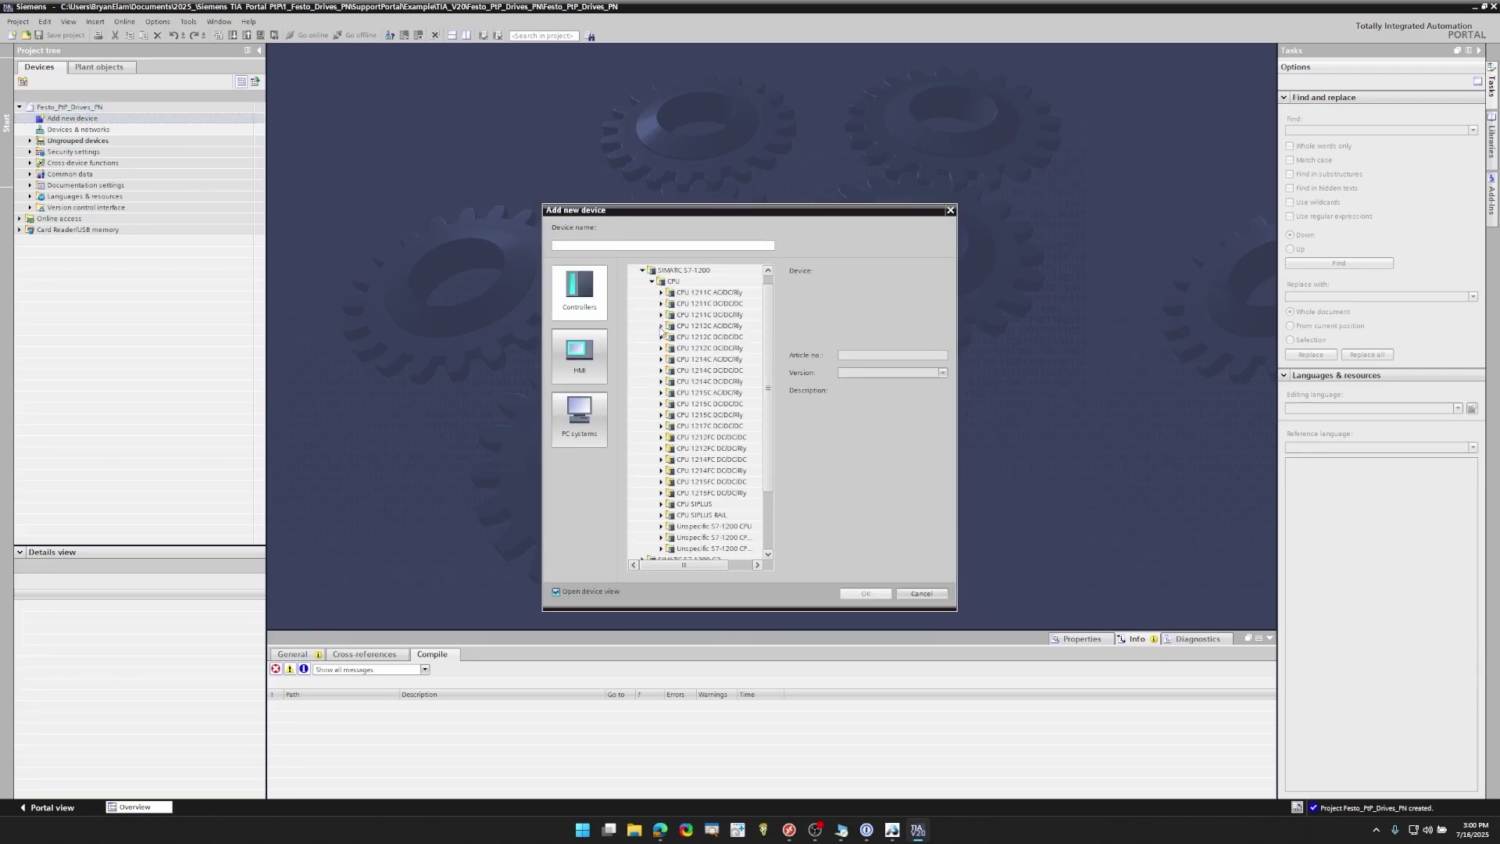
click(661, 326)
click(706, 360)
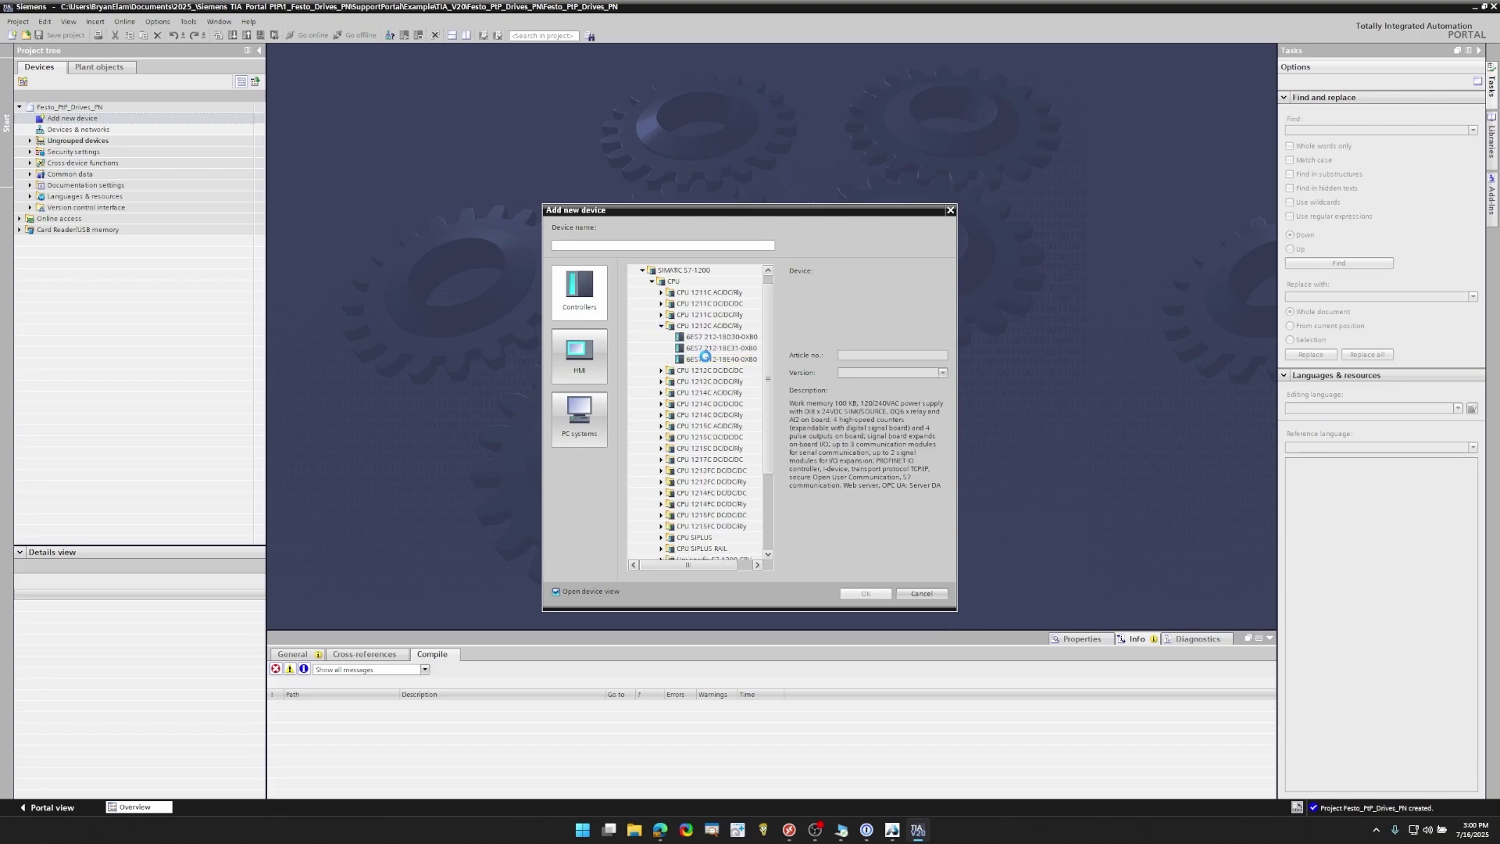
click(864, 594)
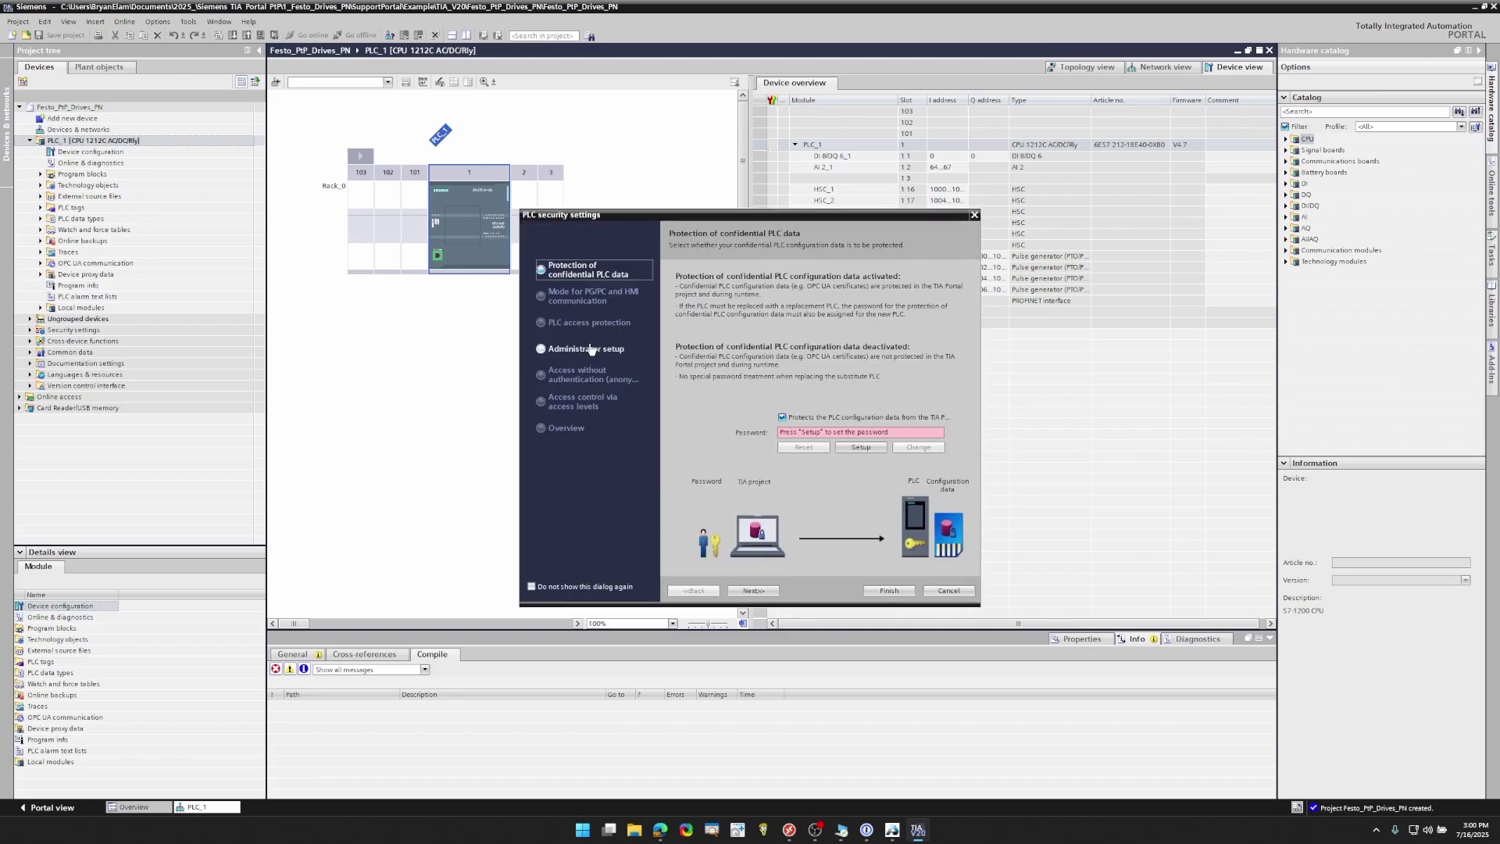
- In the security wizard, allow legacy PG/PC and HMI communication and disable access control
click(753, 591)
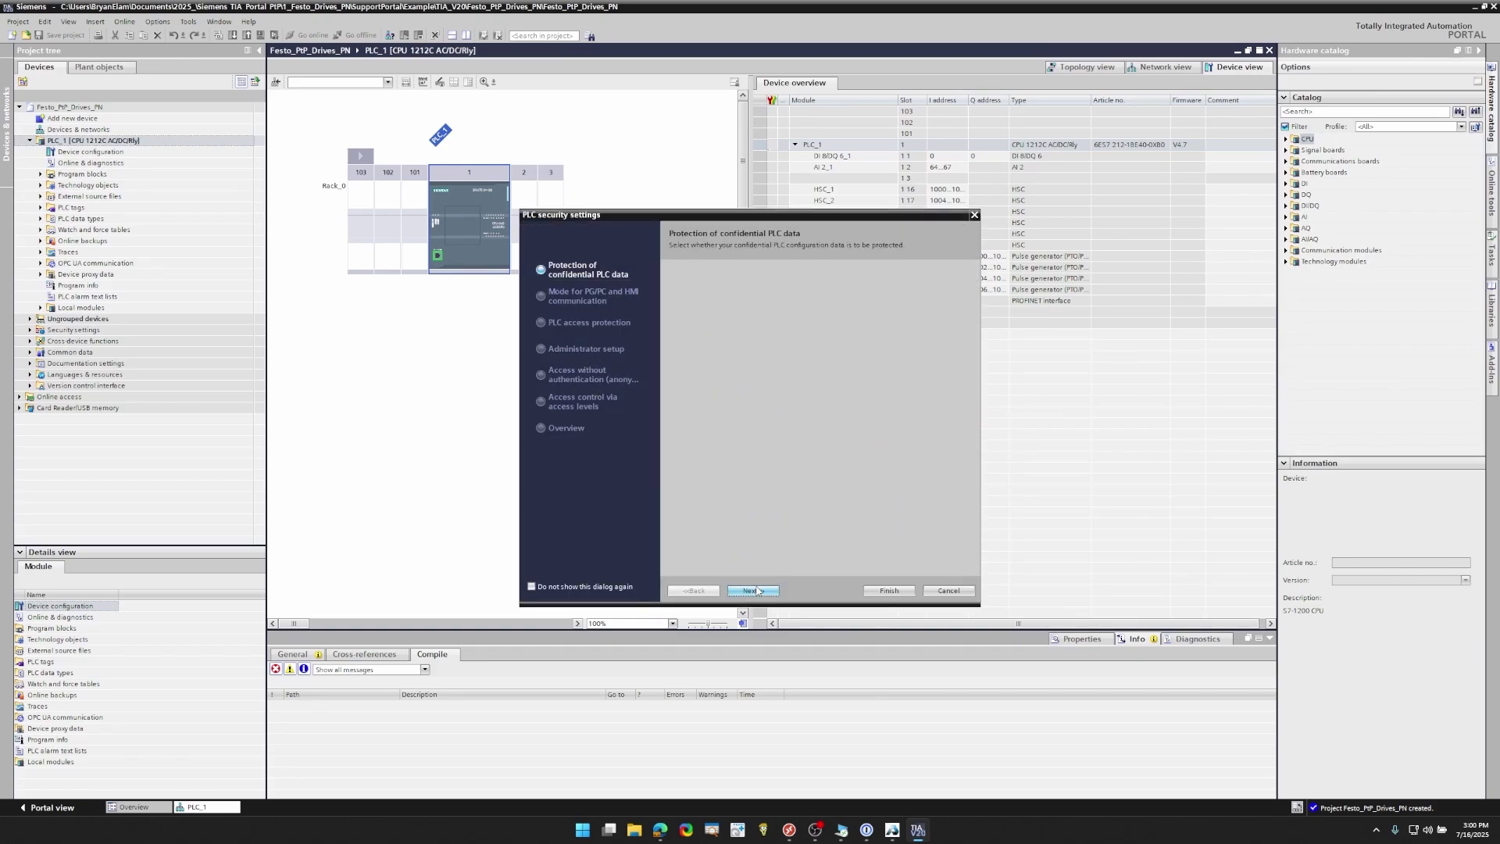
click(790, 409)
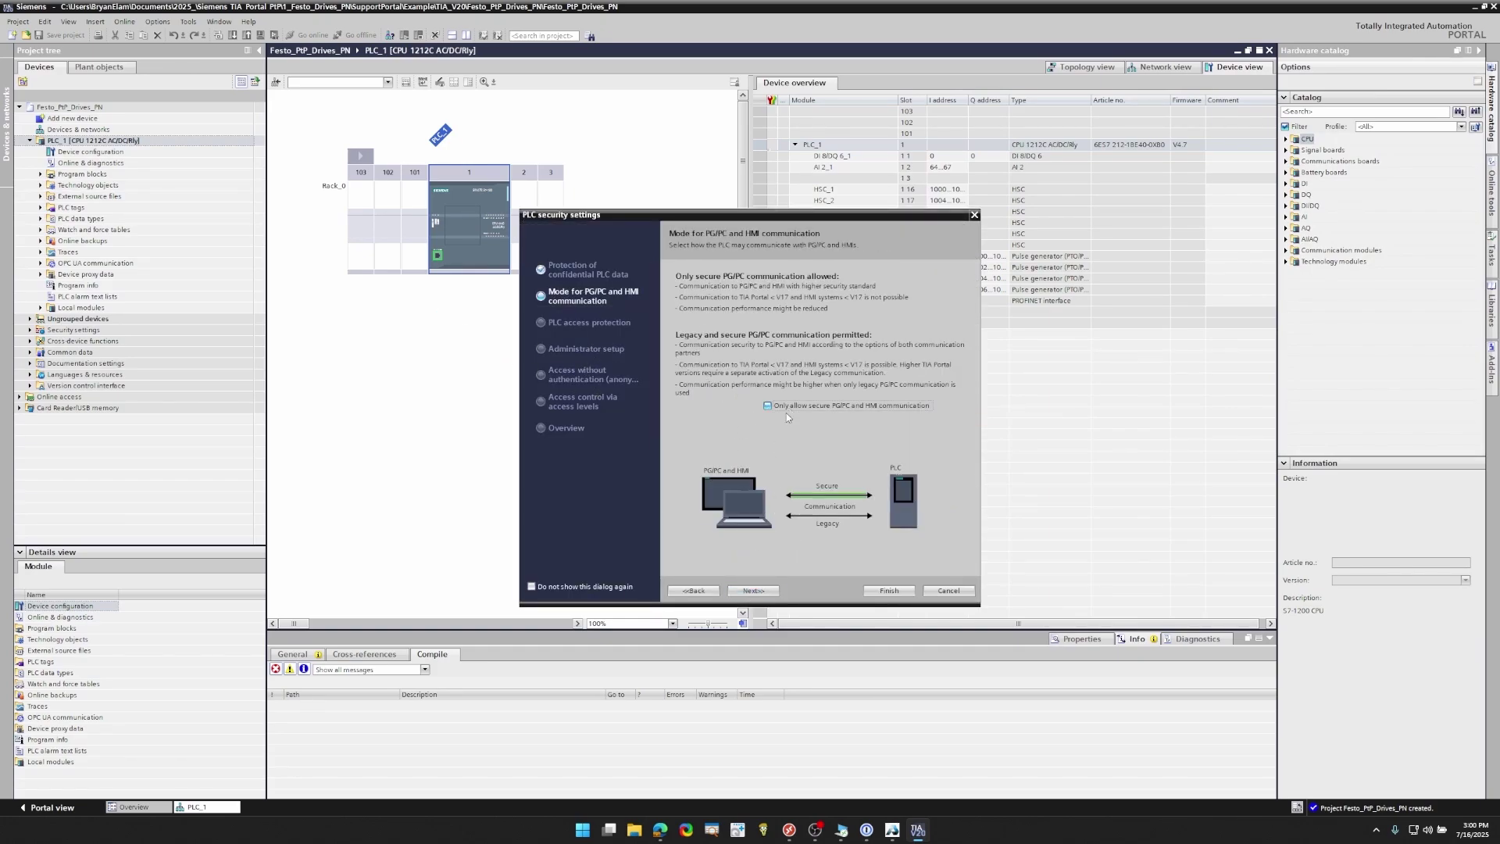
click(752, 591)
click(684, 313)
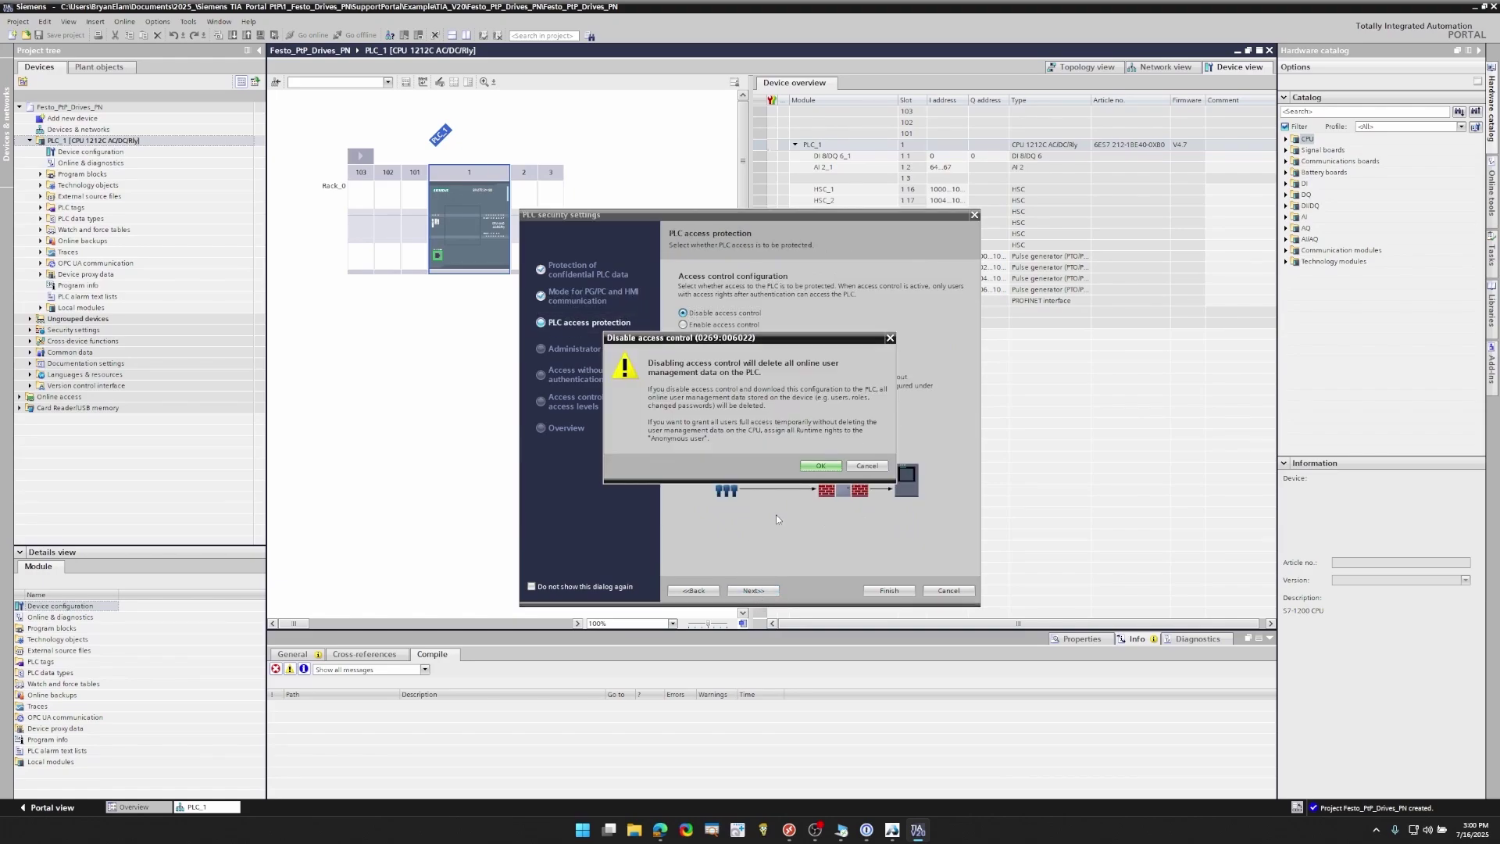
key(Return)
click(758, 590)
click(759, 590)
click(759, 590)
click(888, 590)
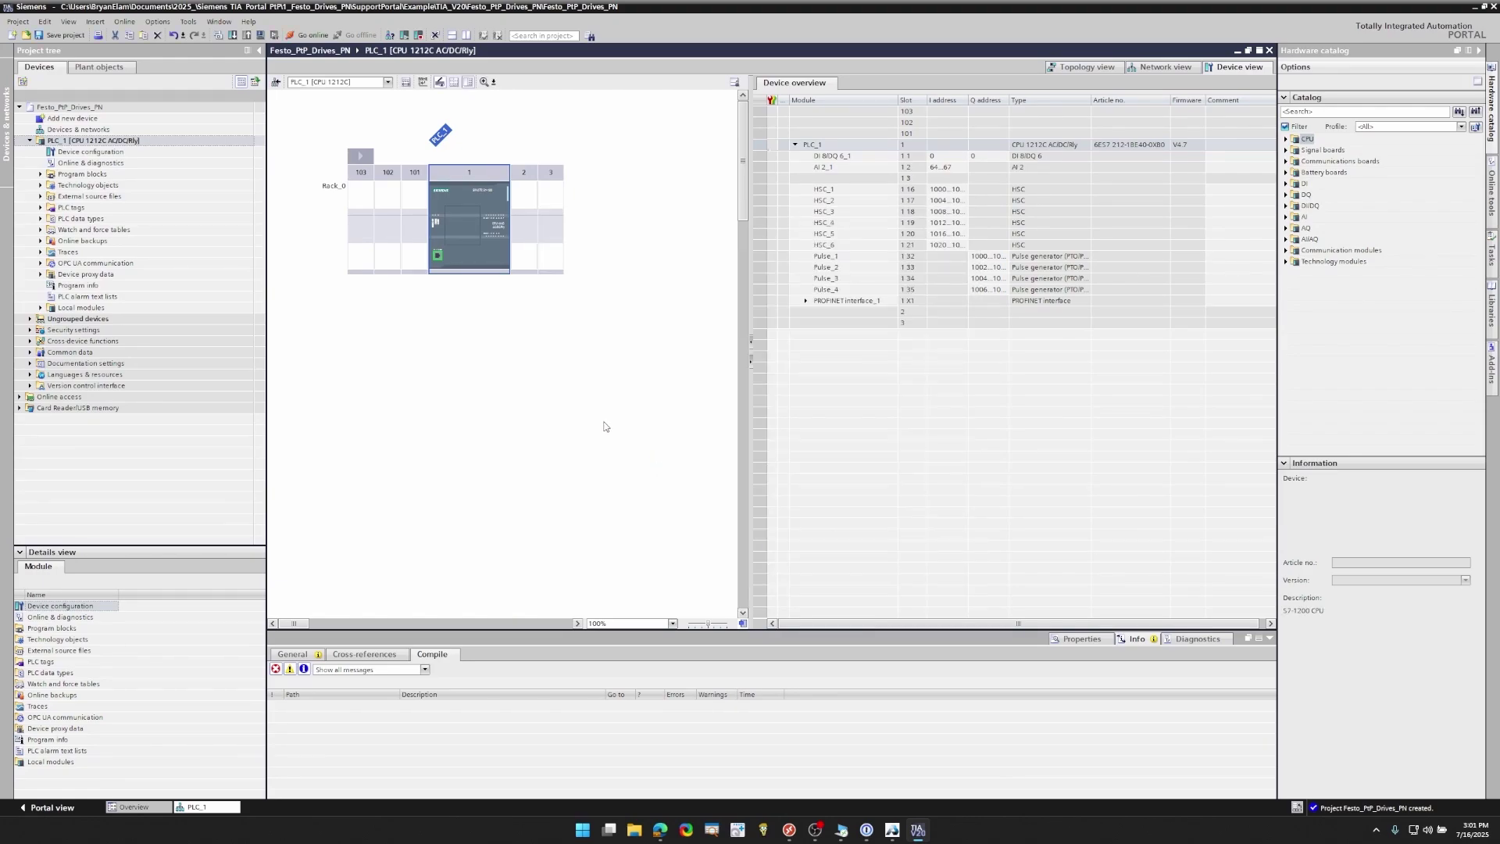
- Show PLC_1's PROFINET interface properties in an enlarged properties pane
click(438, 256)
double_click(438, 256)
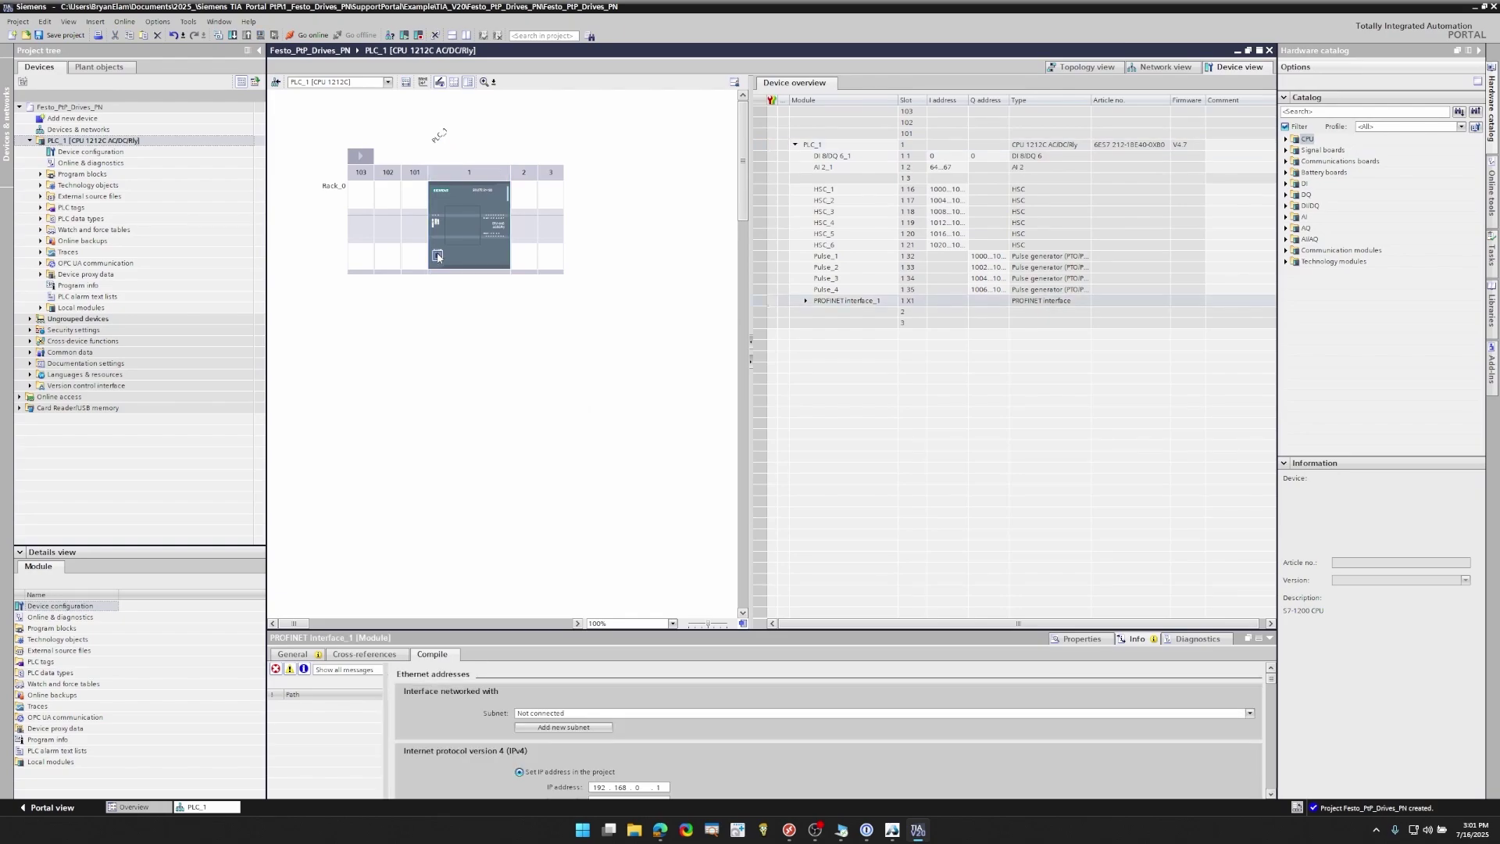
drag(516, 629, 519, 460)
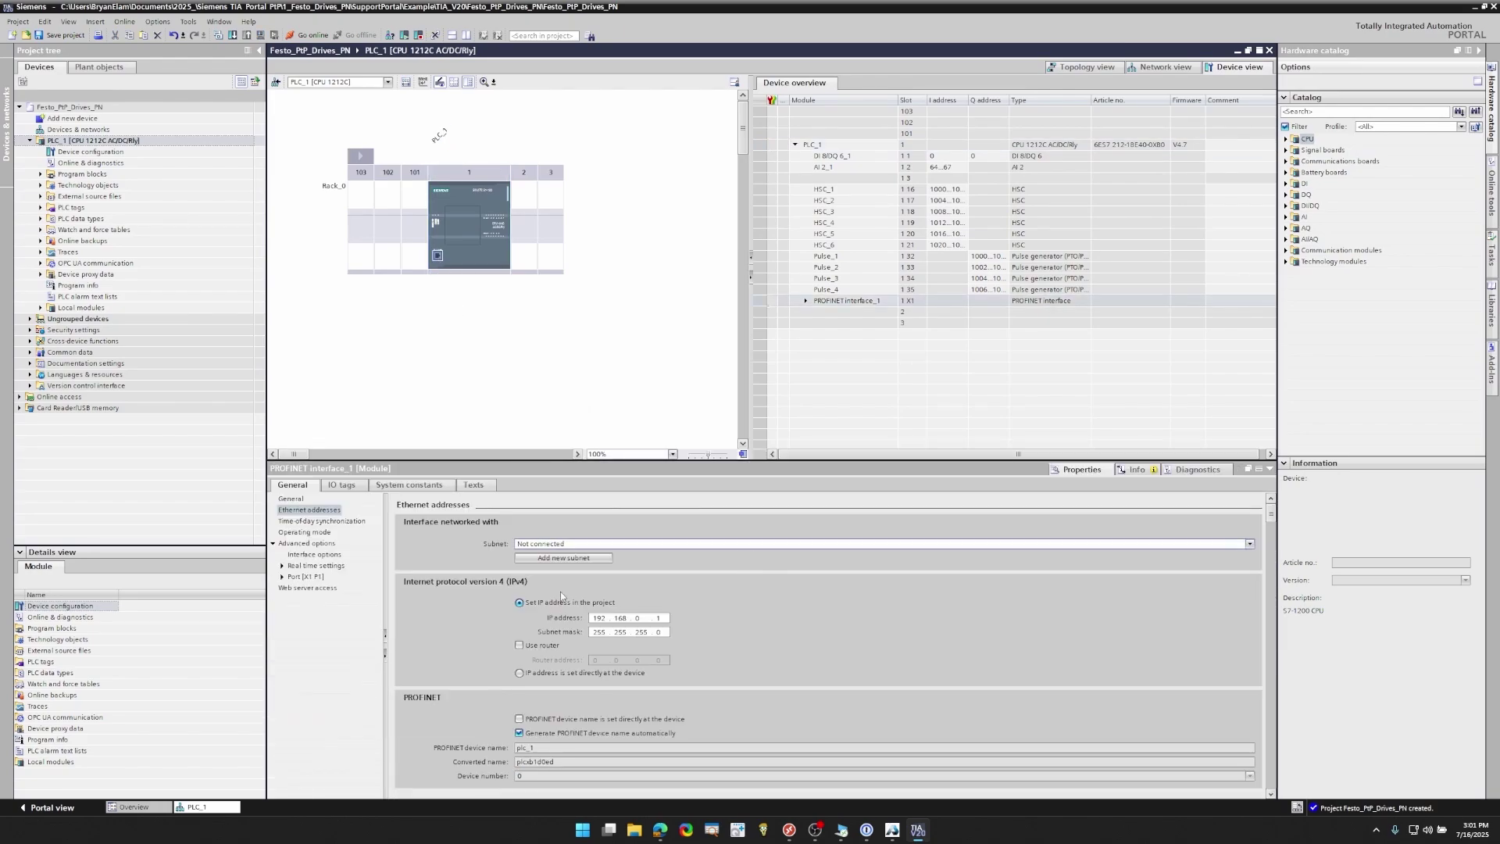
- Scan the Intel Ethernet Connection for accessible devices, finding plc_1 and cmmt-as
click(20, 397)
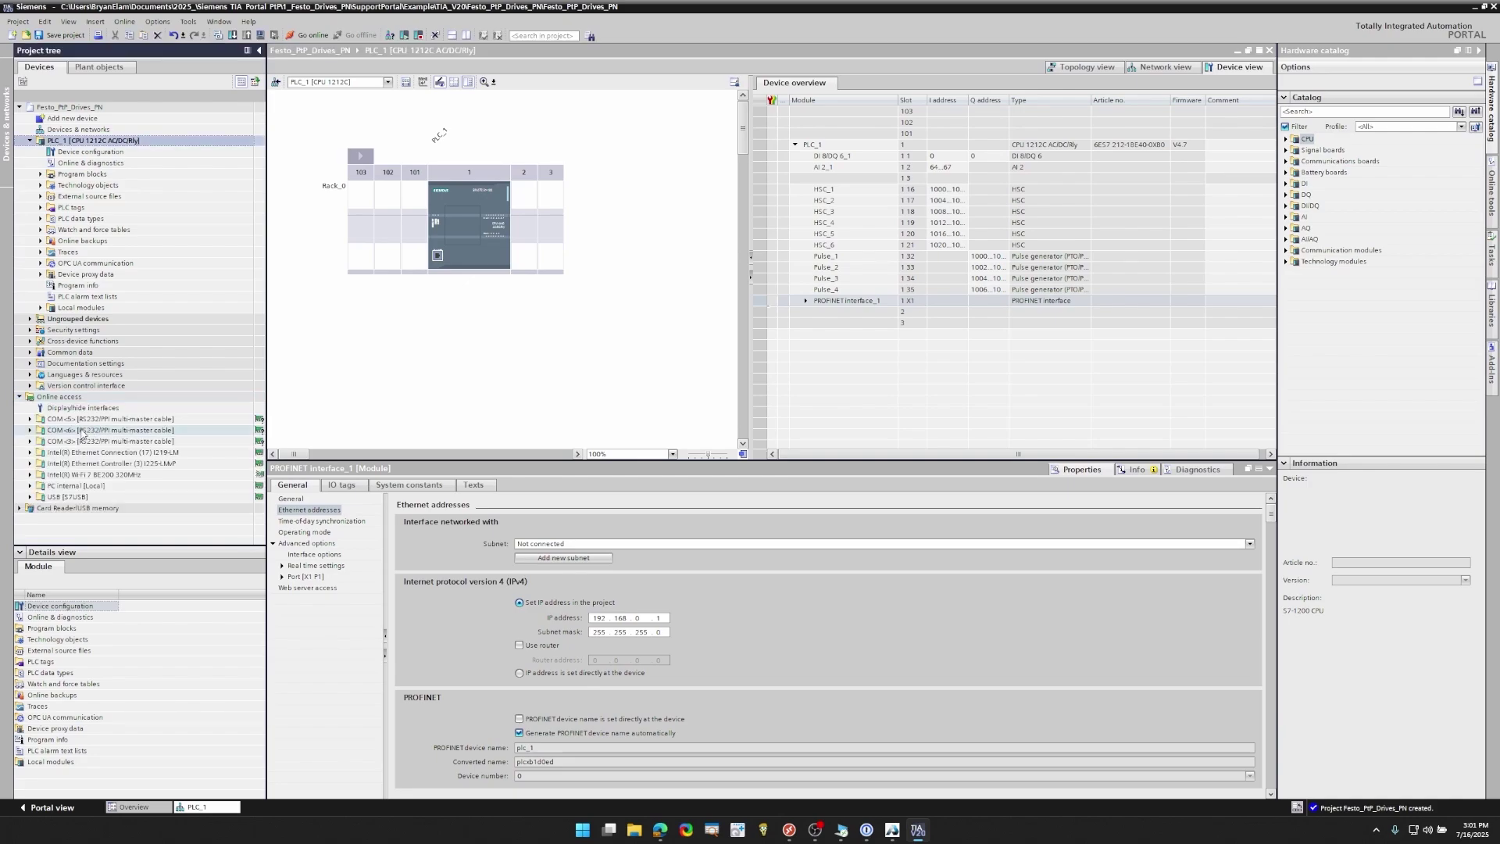
click(29, 453)
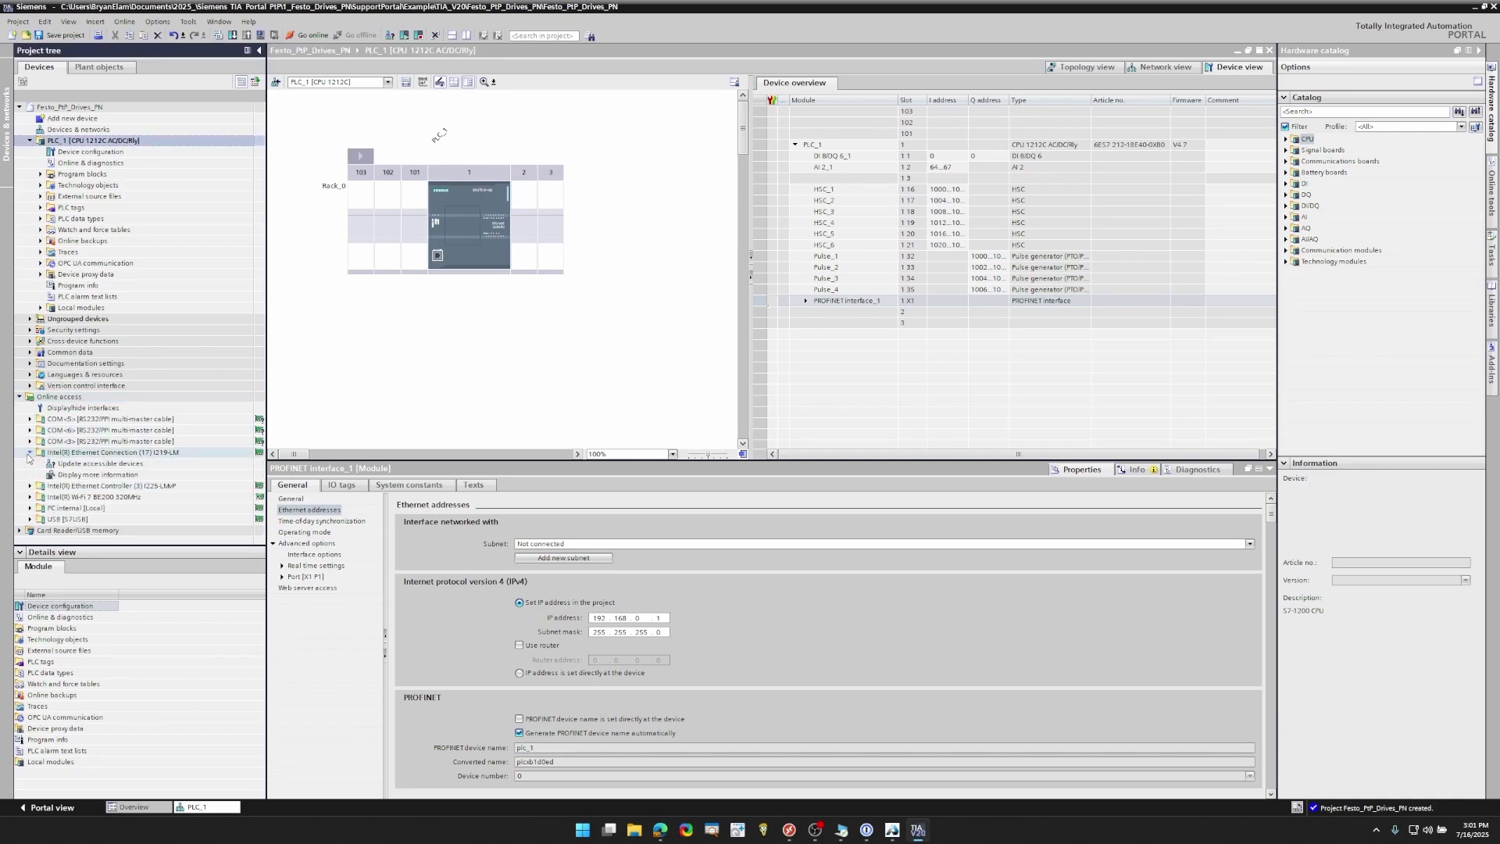
double_click(61, 463)
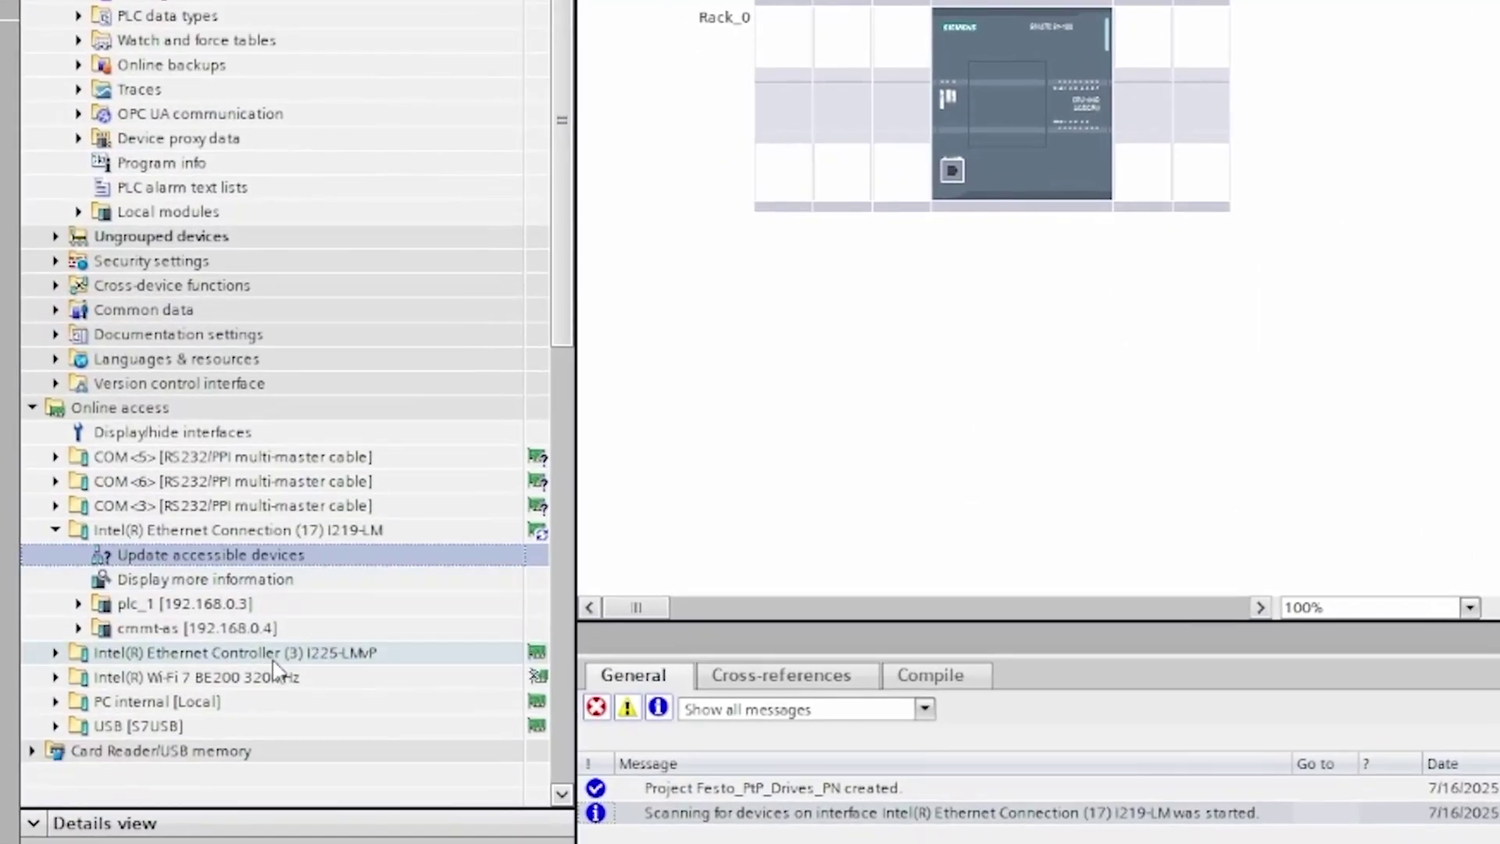
click(119, 486)
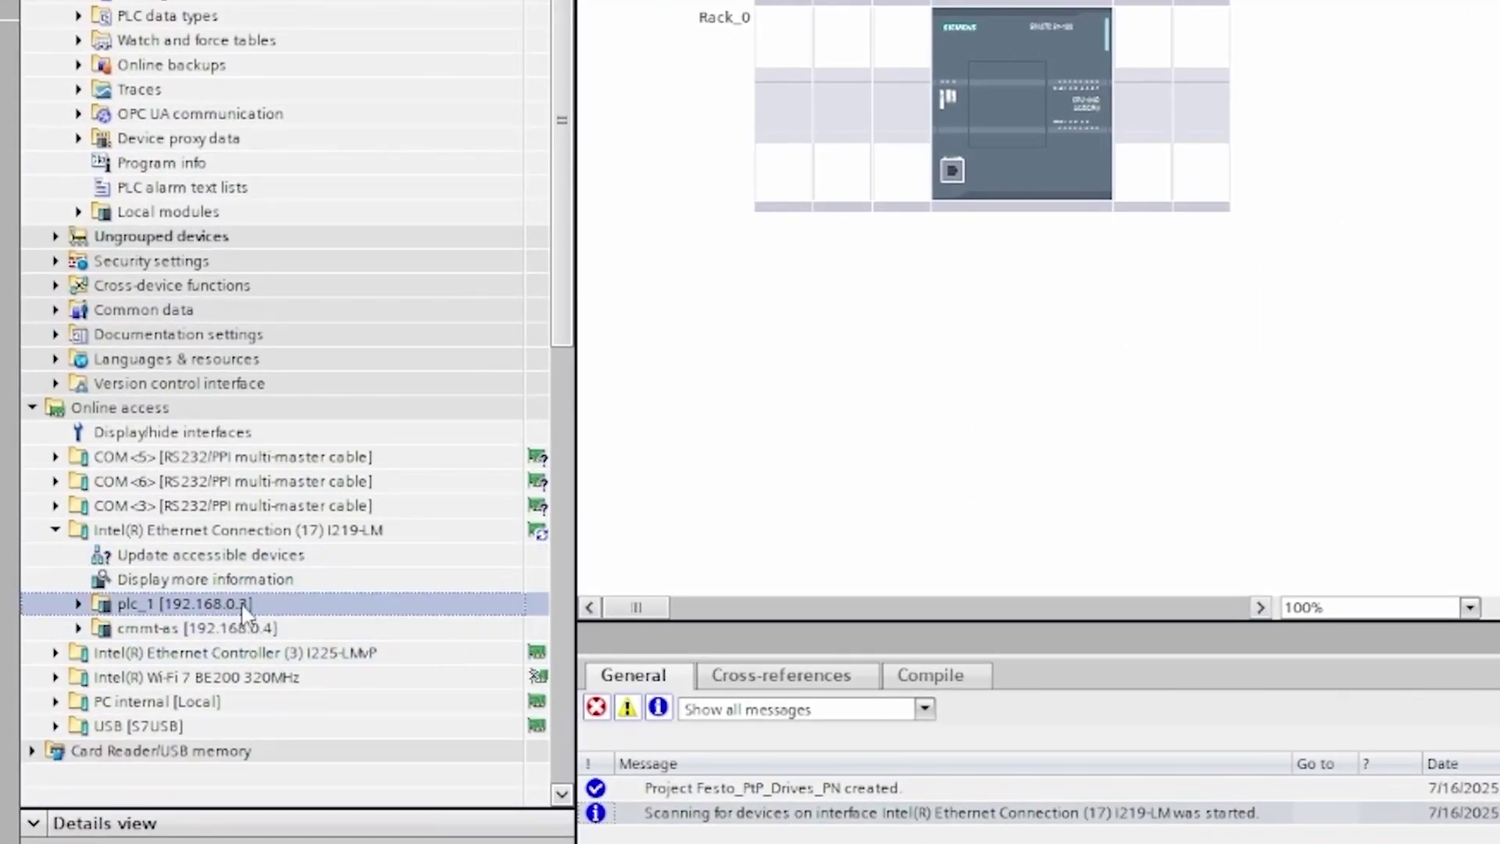
click(264, 629)
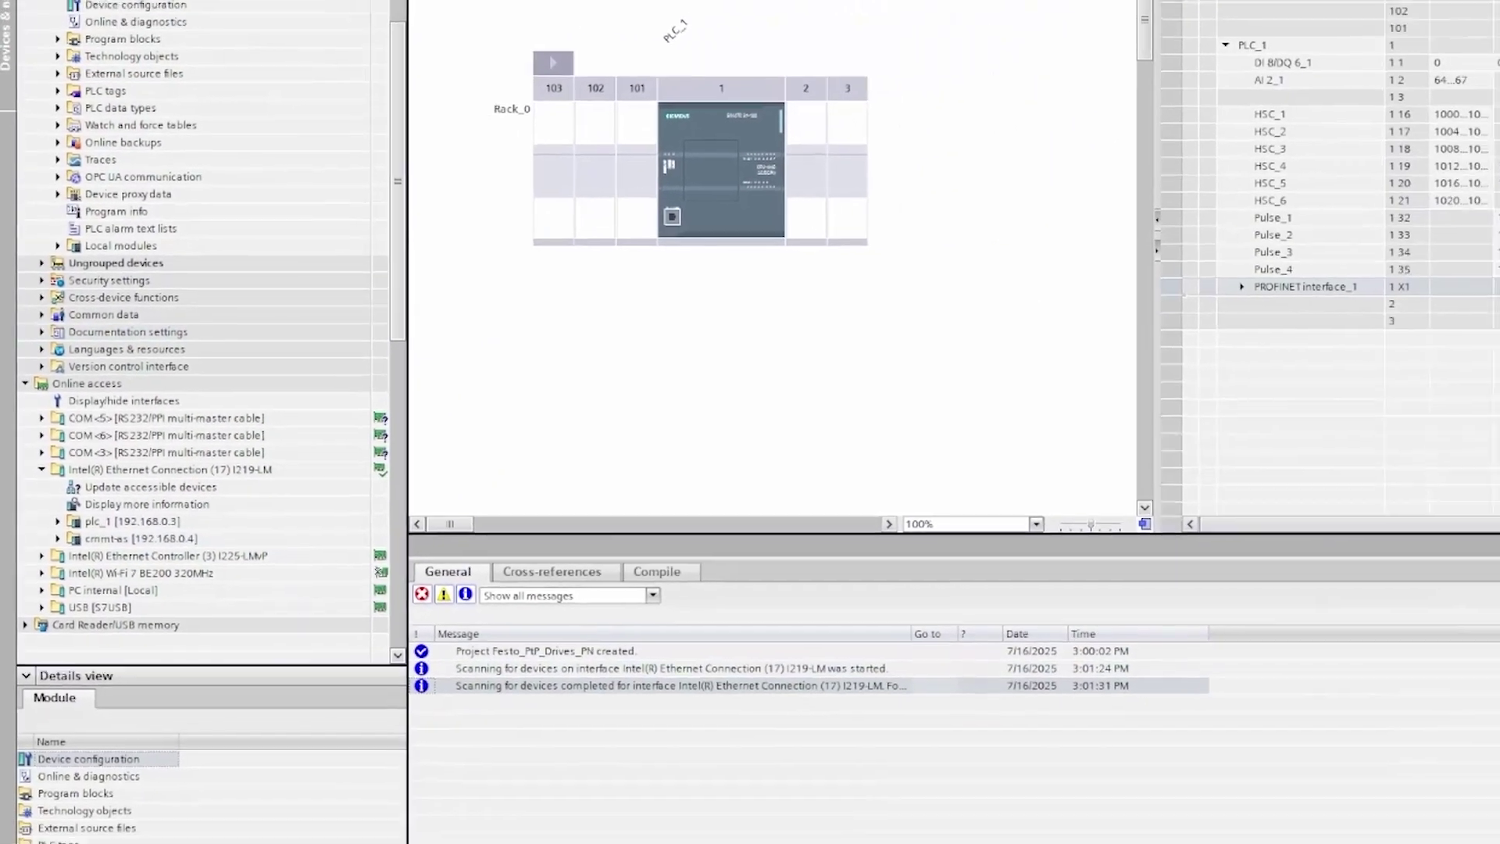
- Change PLC_1's PROFINET IP address to 192.168.0.3
click(664, 238)
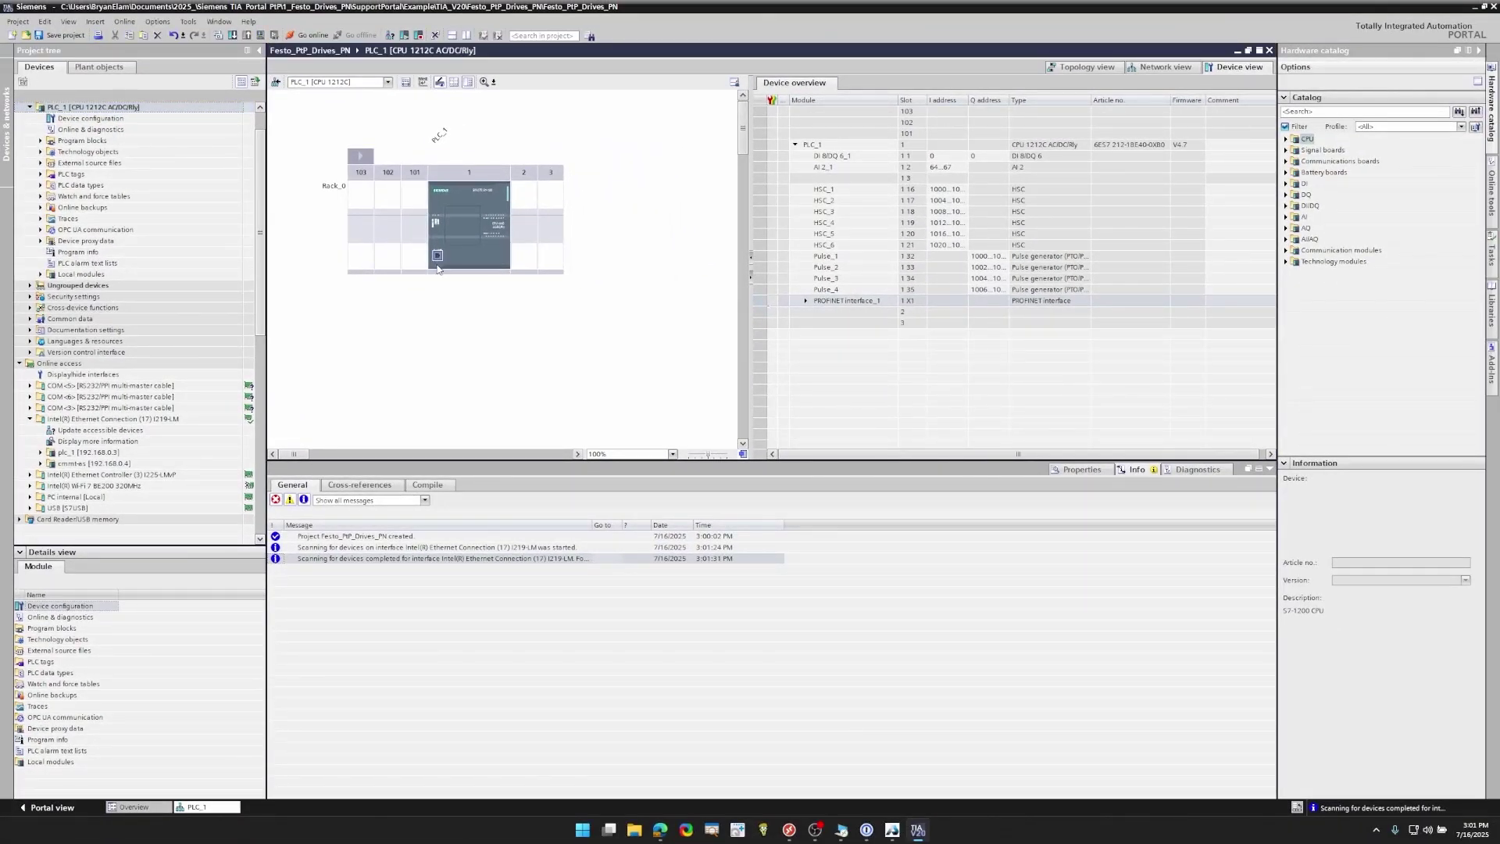
double_click(438, 266)
double_click(658, 618)
text(3)
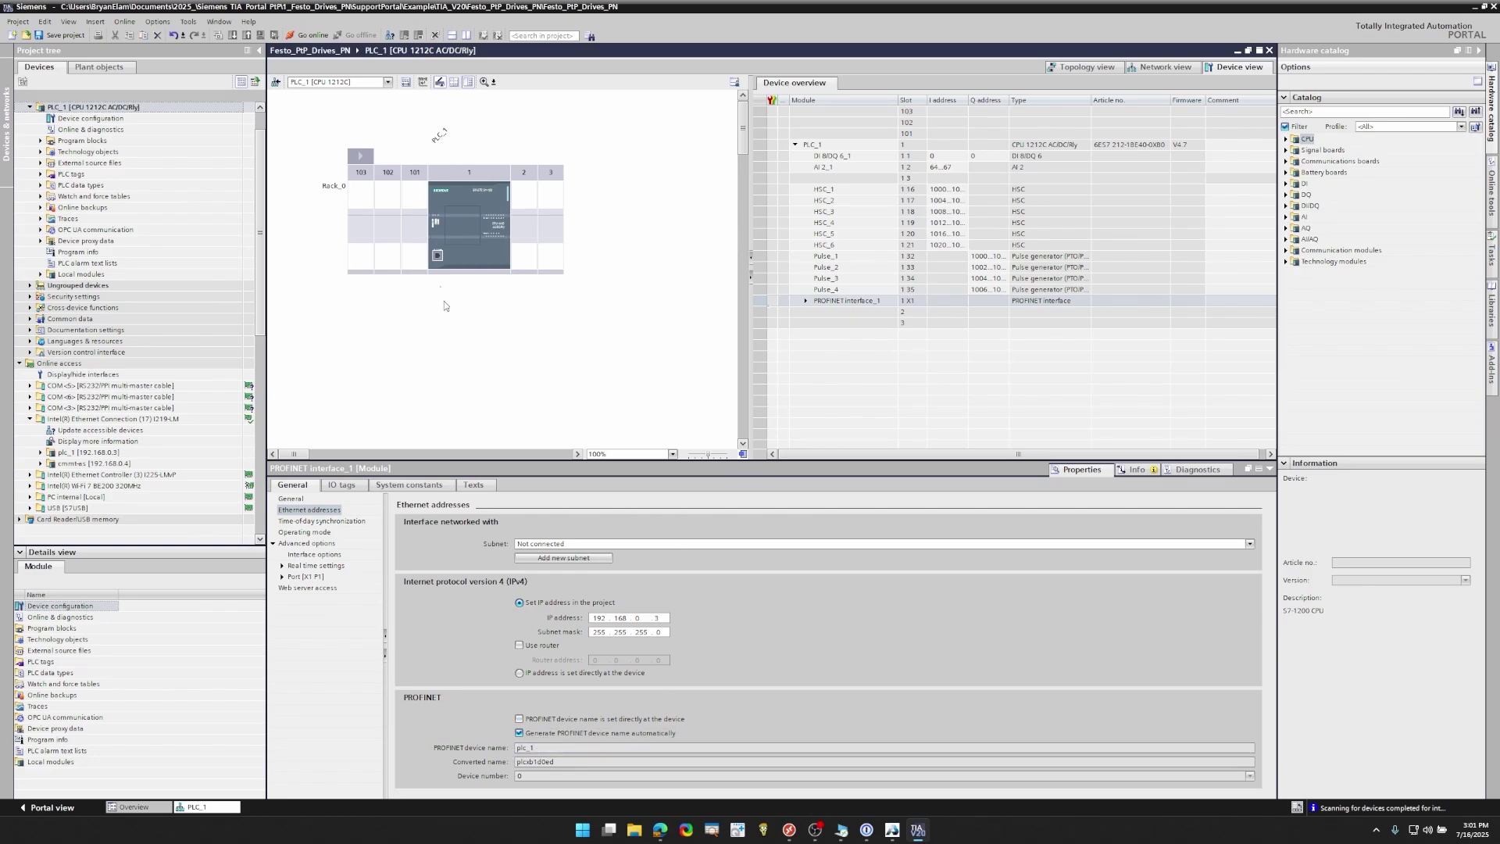
- Via Online & diagnostics, assign name plc_1 to the device at 192.168.0.3, then reopen Devices & networks
click(1161, 70)
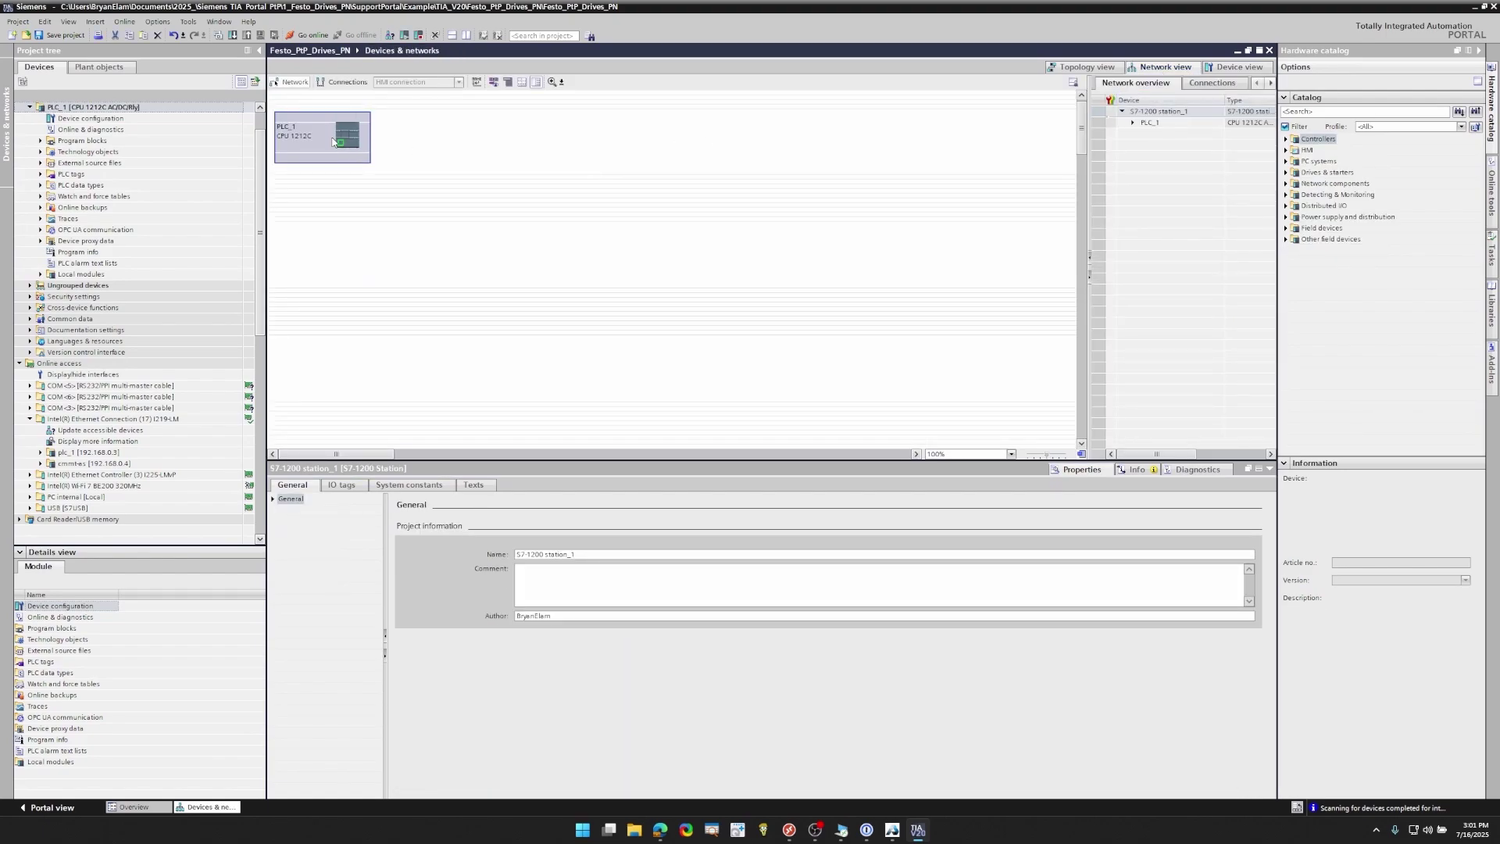
click(346, 136)
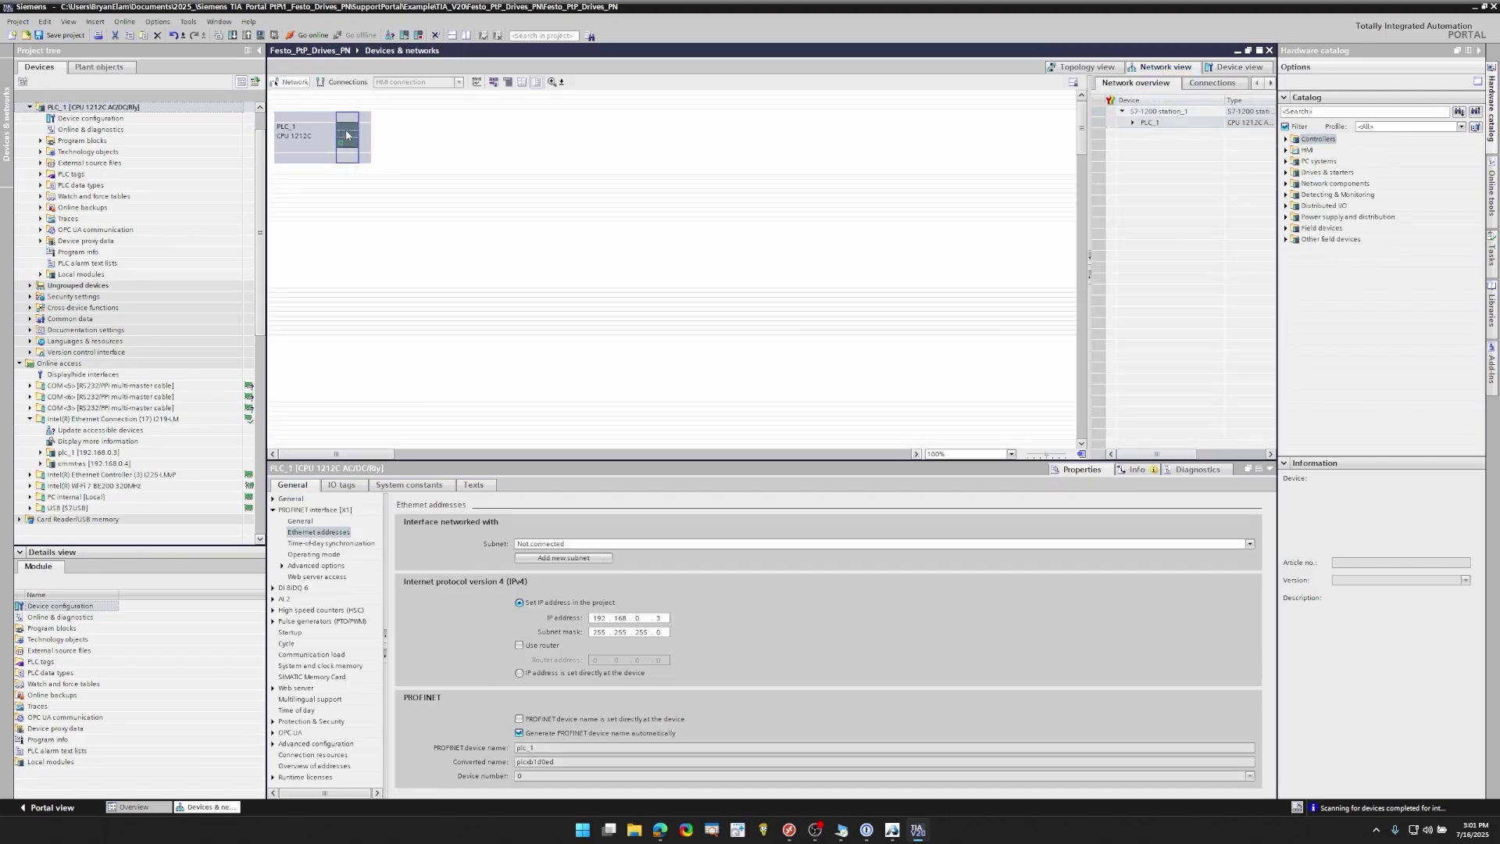
right_click(346, 135)
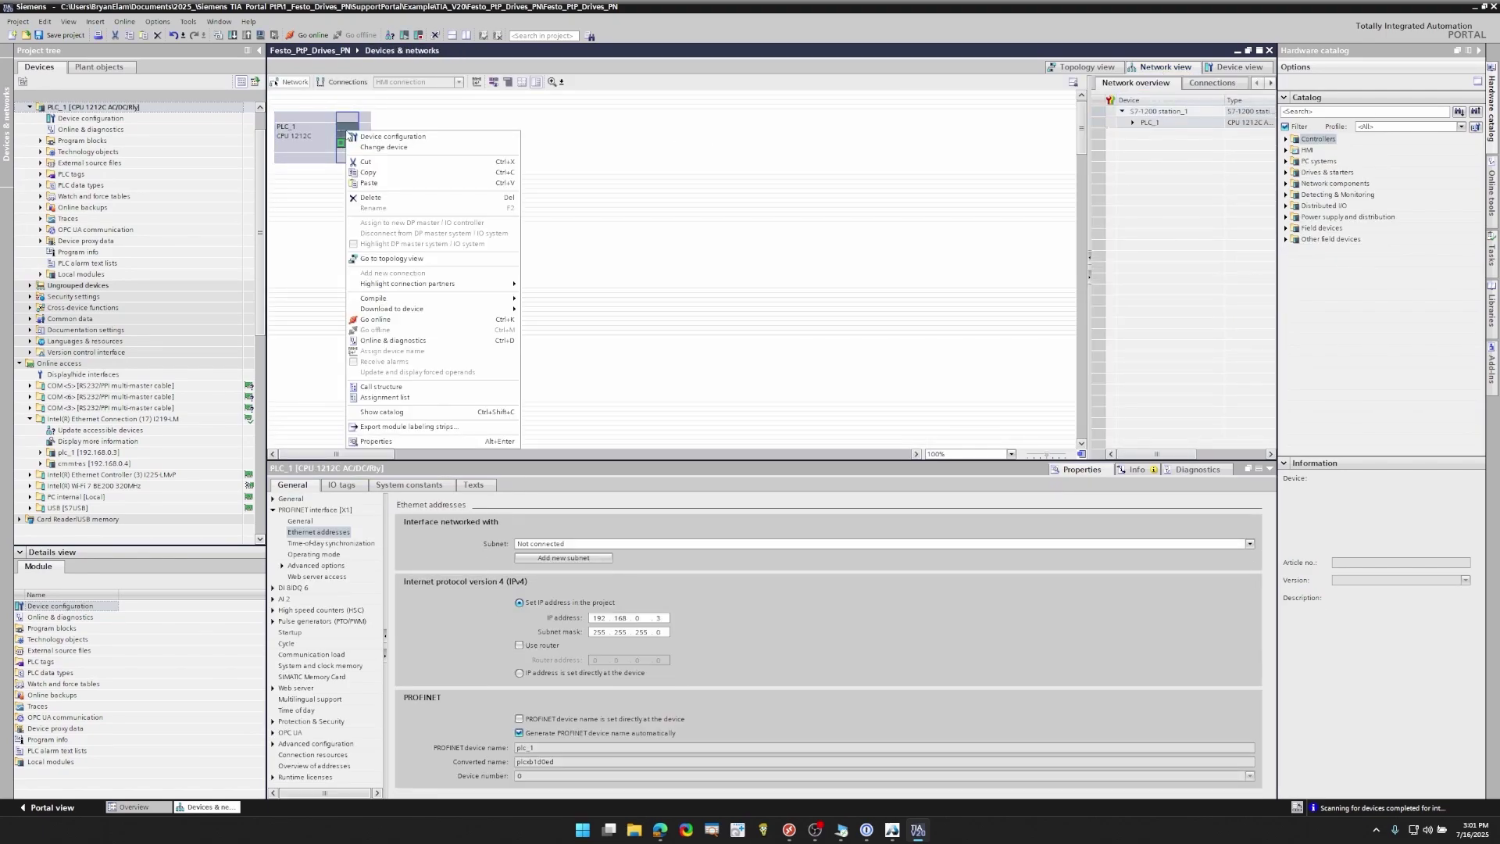
click(384, 338)
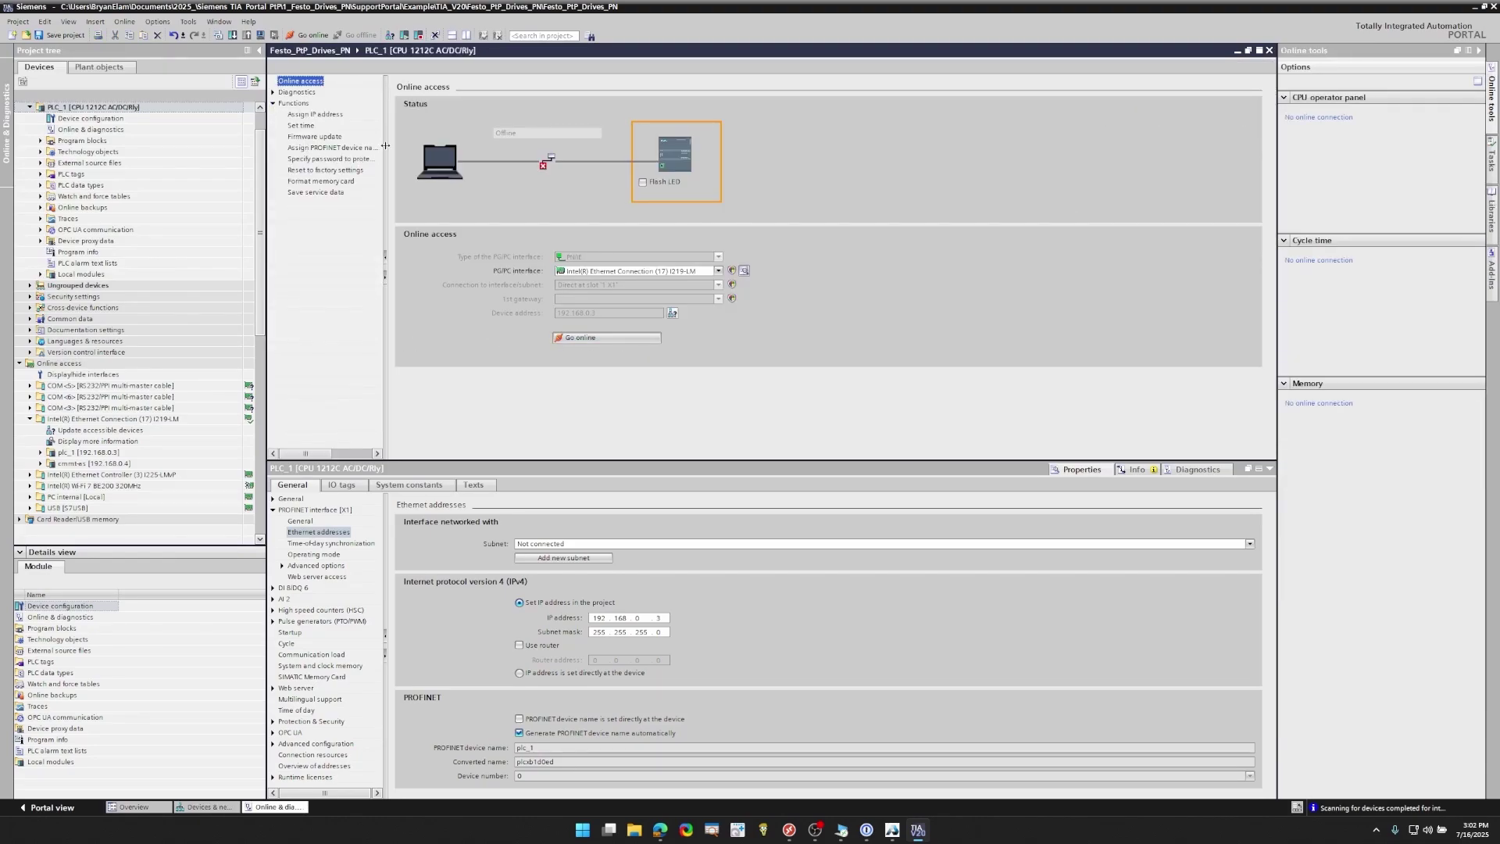
drag(386, 146, 430, 146)
click(336, 148)
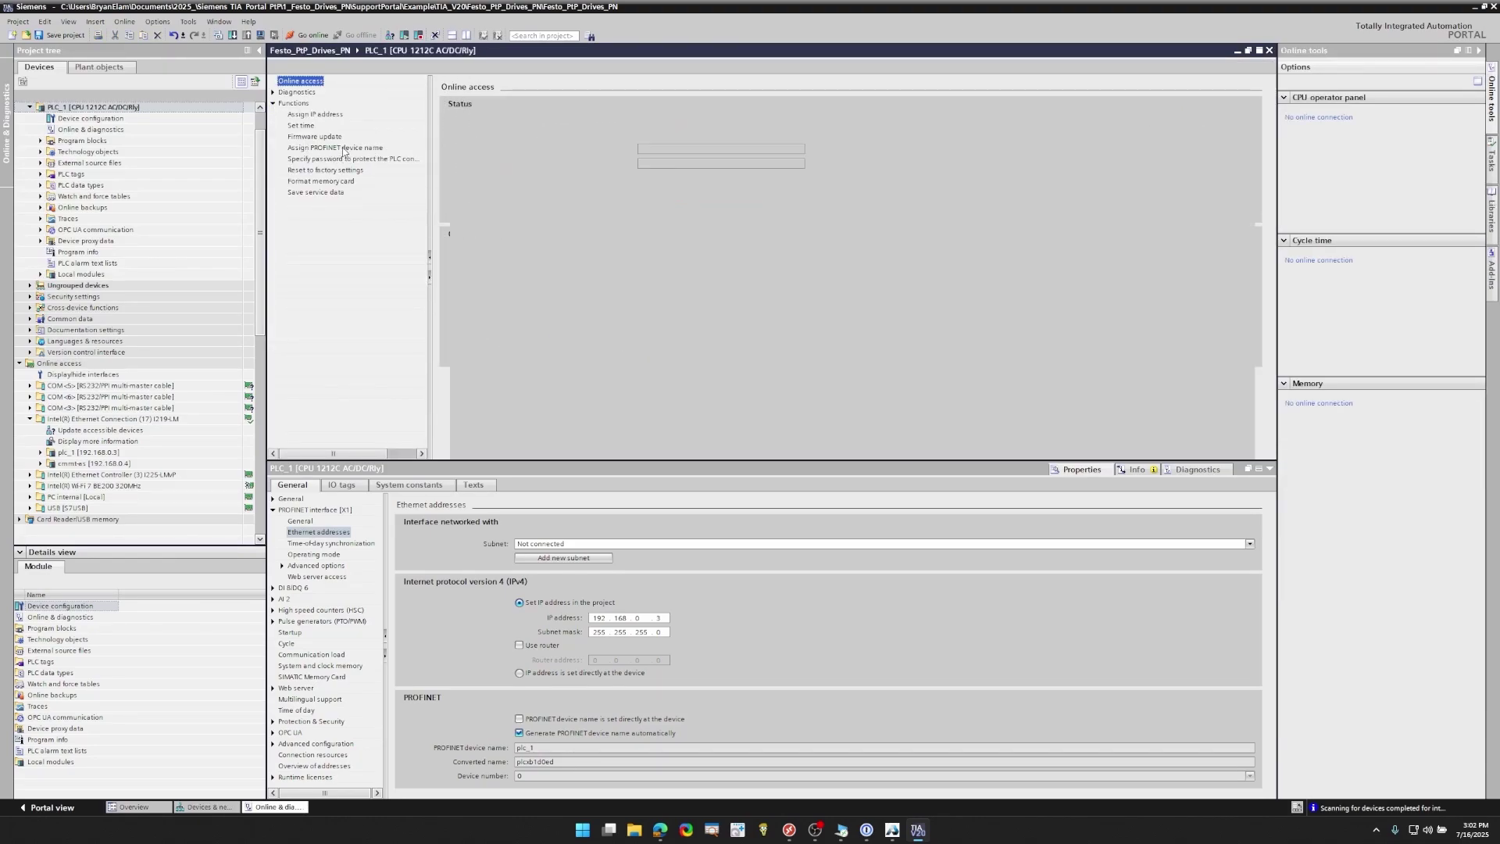
click(718, 413)
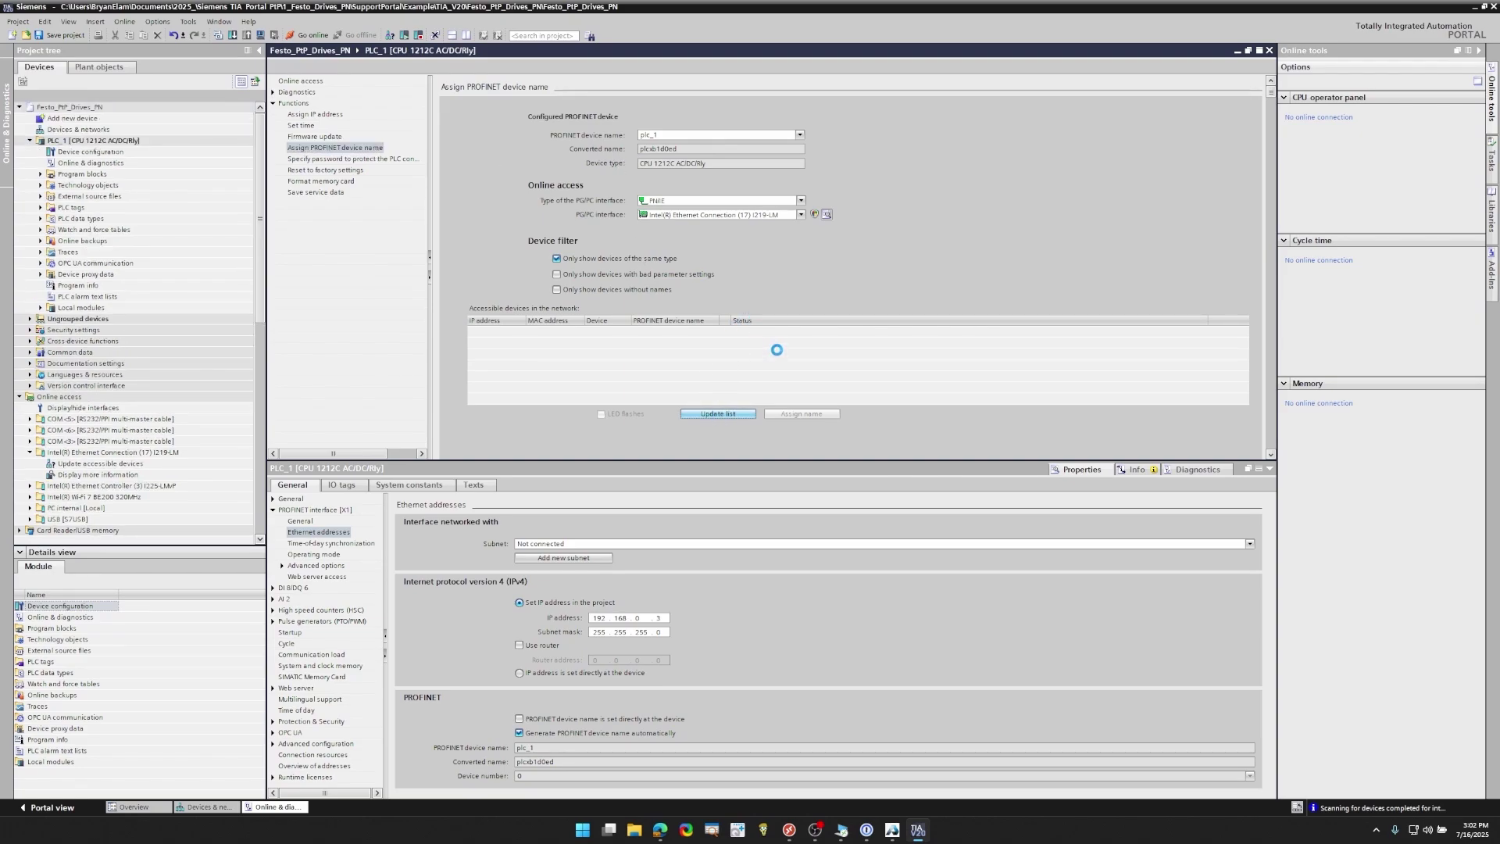
click(650, 330)
click(799, 414)
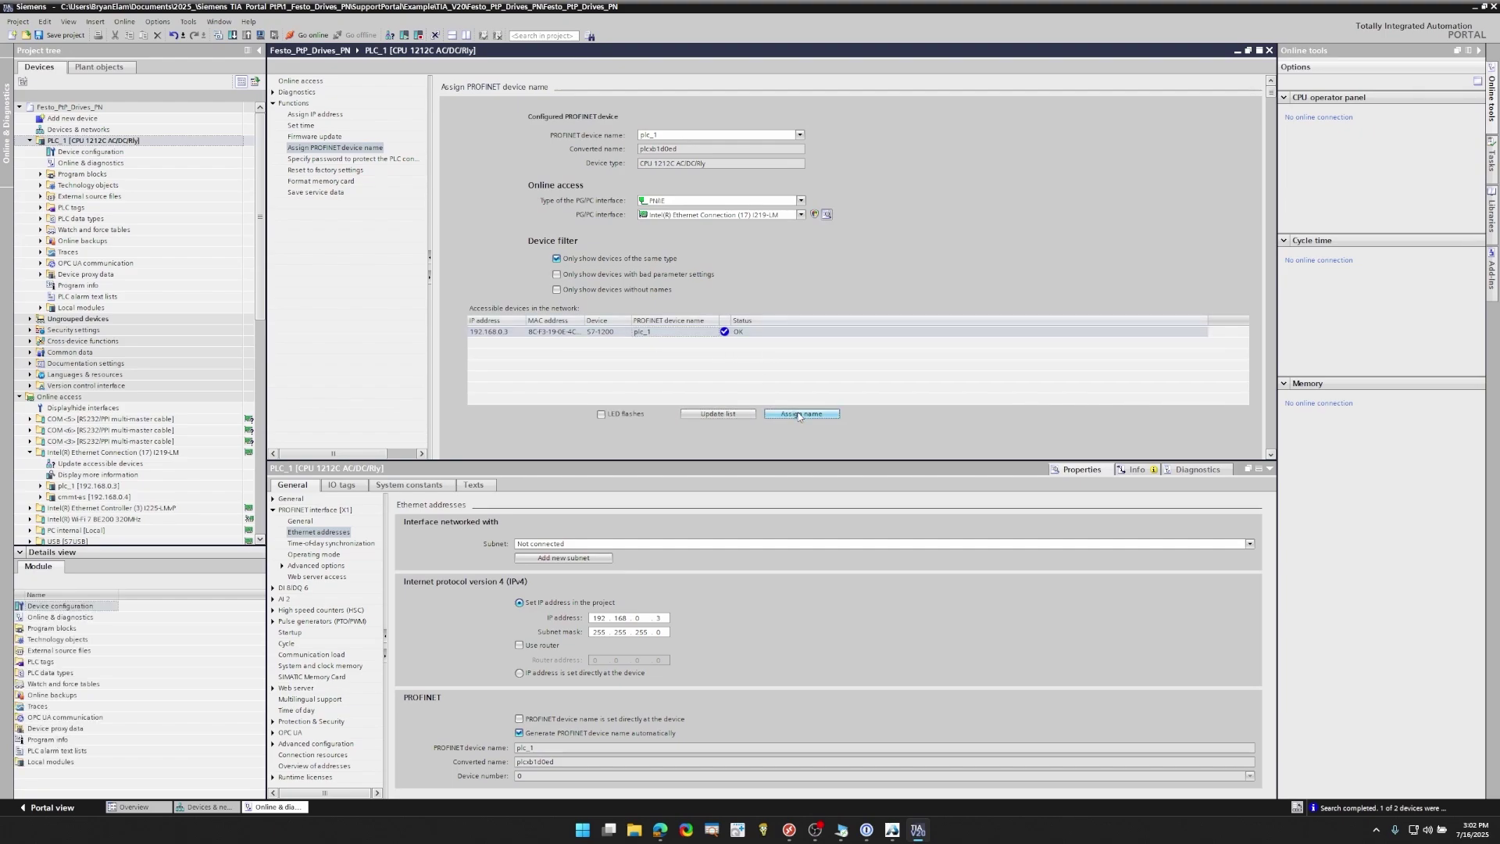
double_click(100, 130)
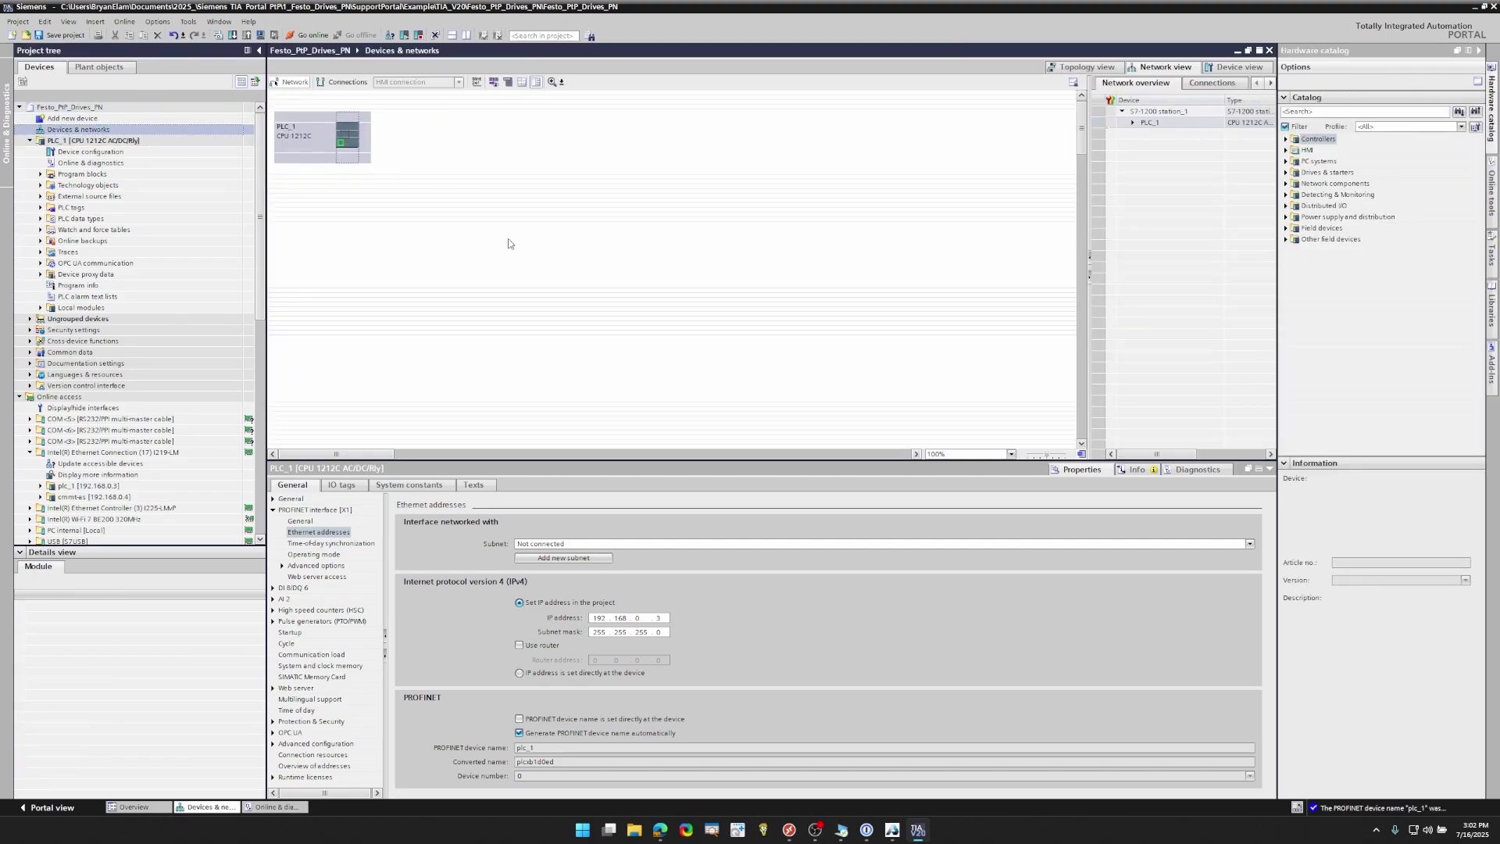
- Open Manage GSD files and browse Downloads > Festo_Drives_PN (4) > SupportPortal > Example > TIA_V20
click(153, 23)
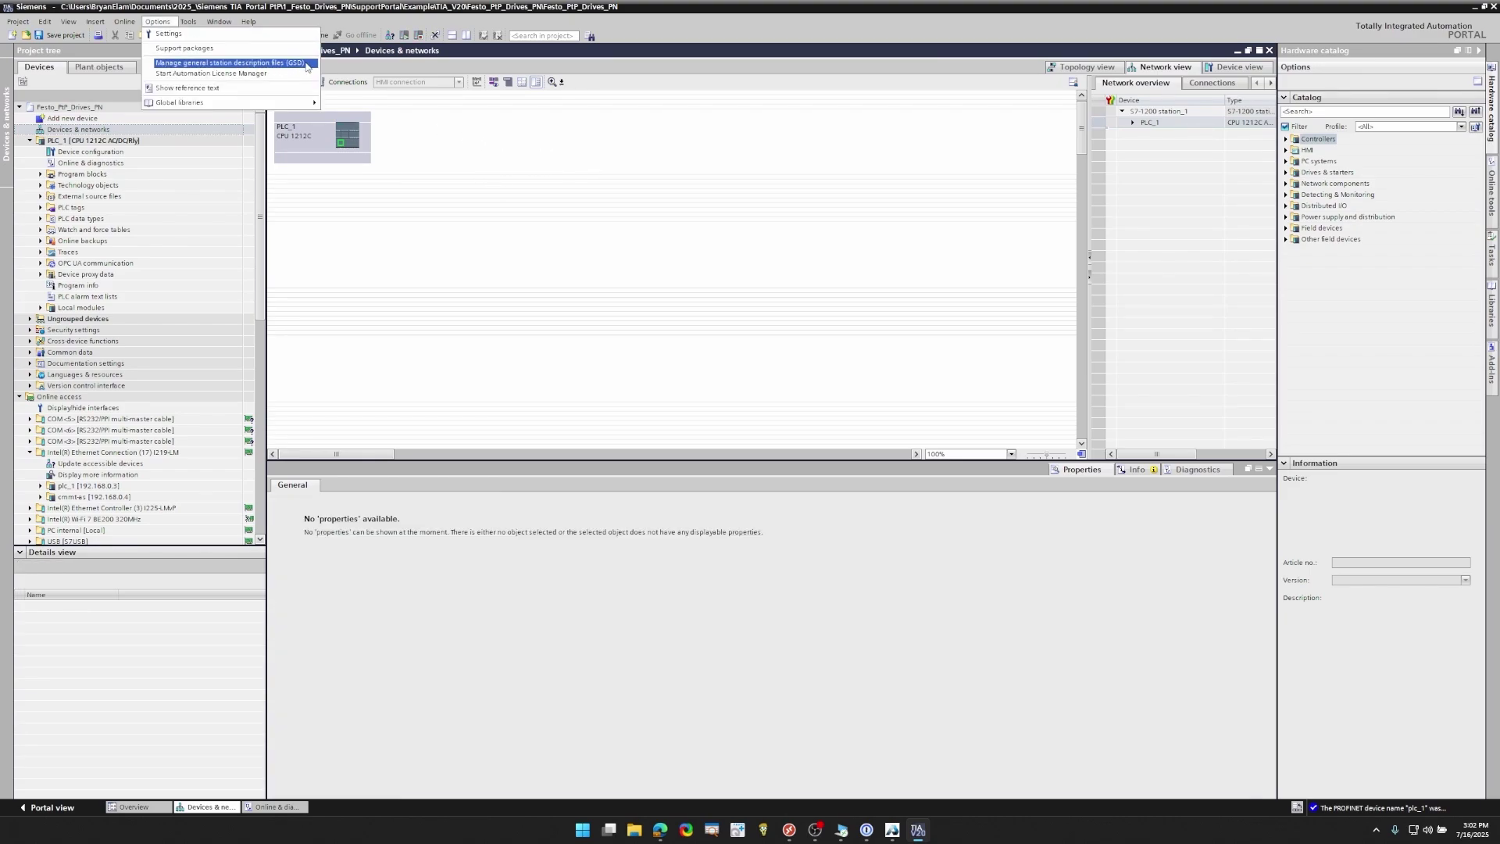
click(230, 62)
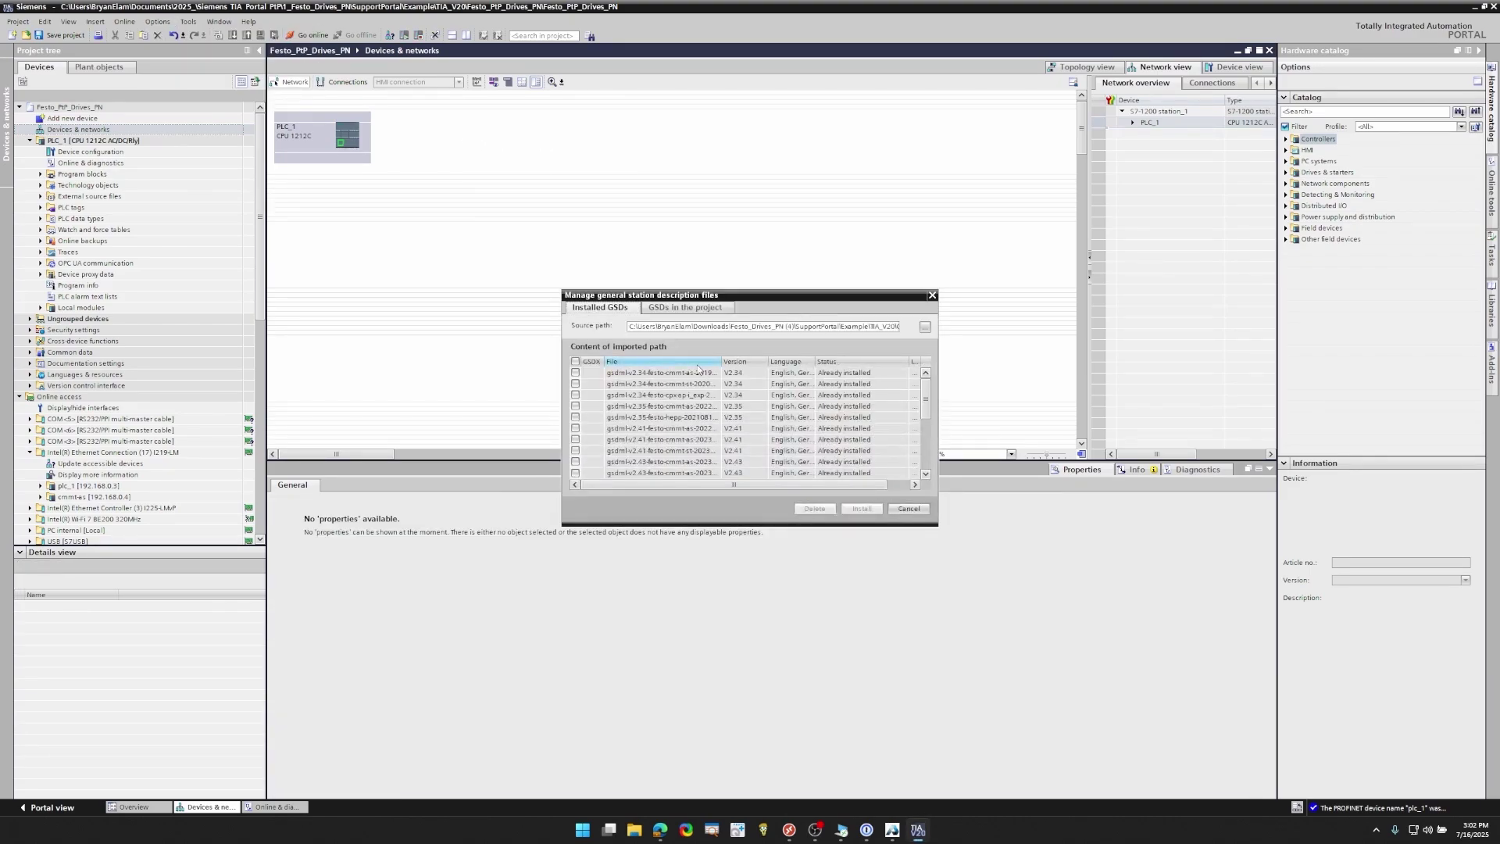
drag(924, 414, 926, 431)
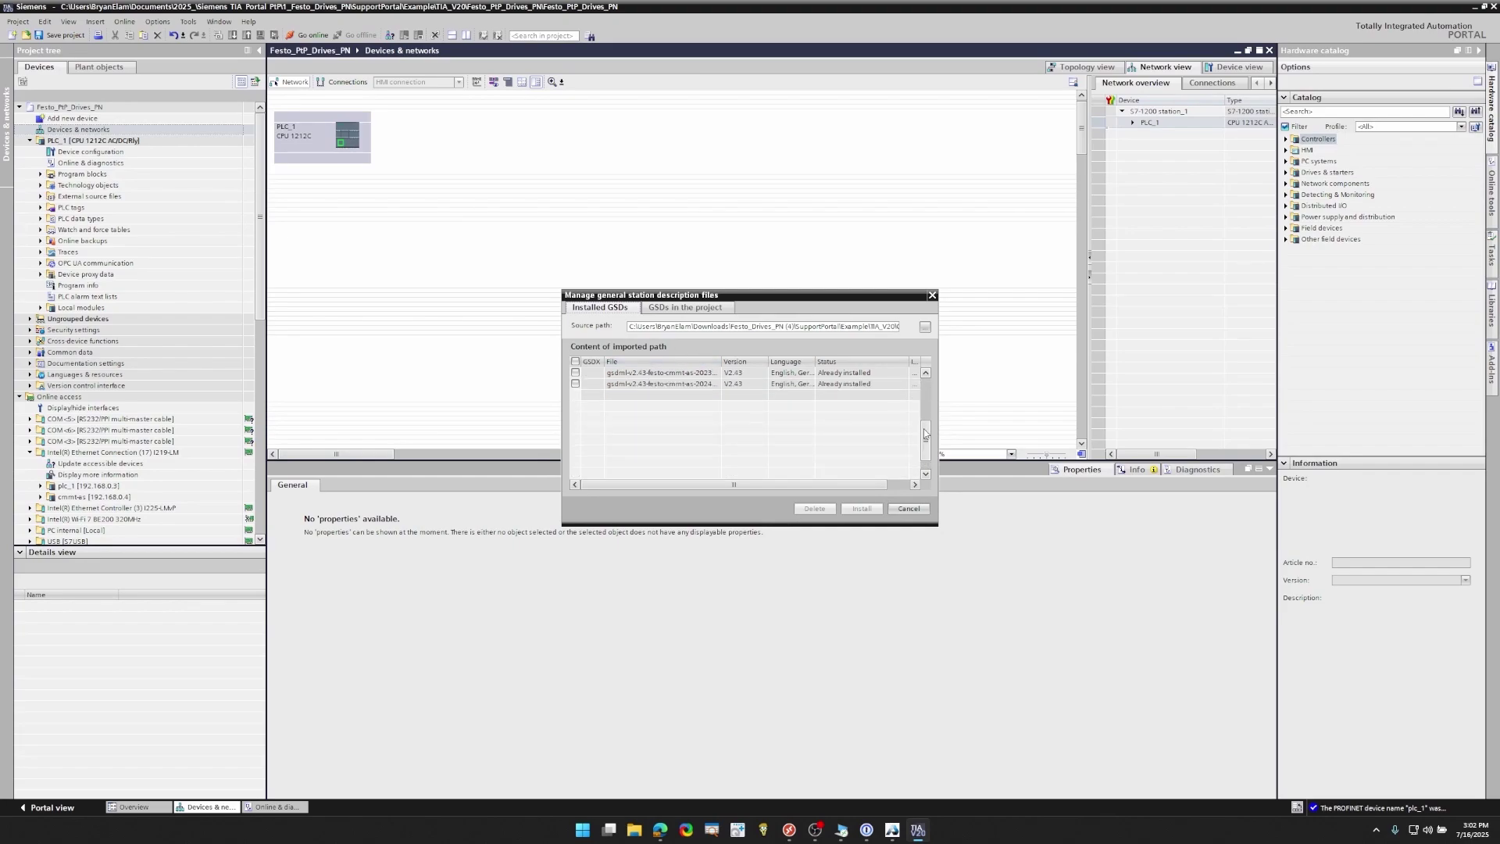
scroll(925, 427, up, 3)
click(925, 327)
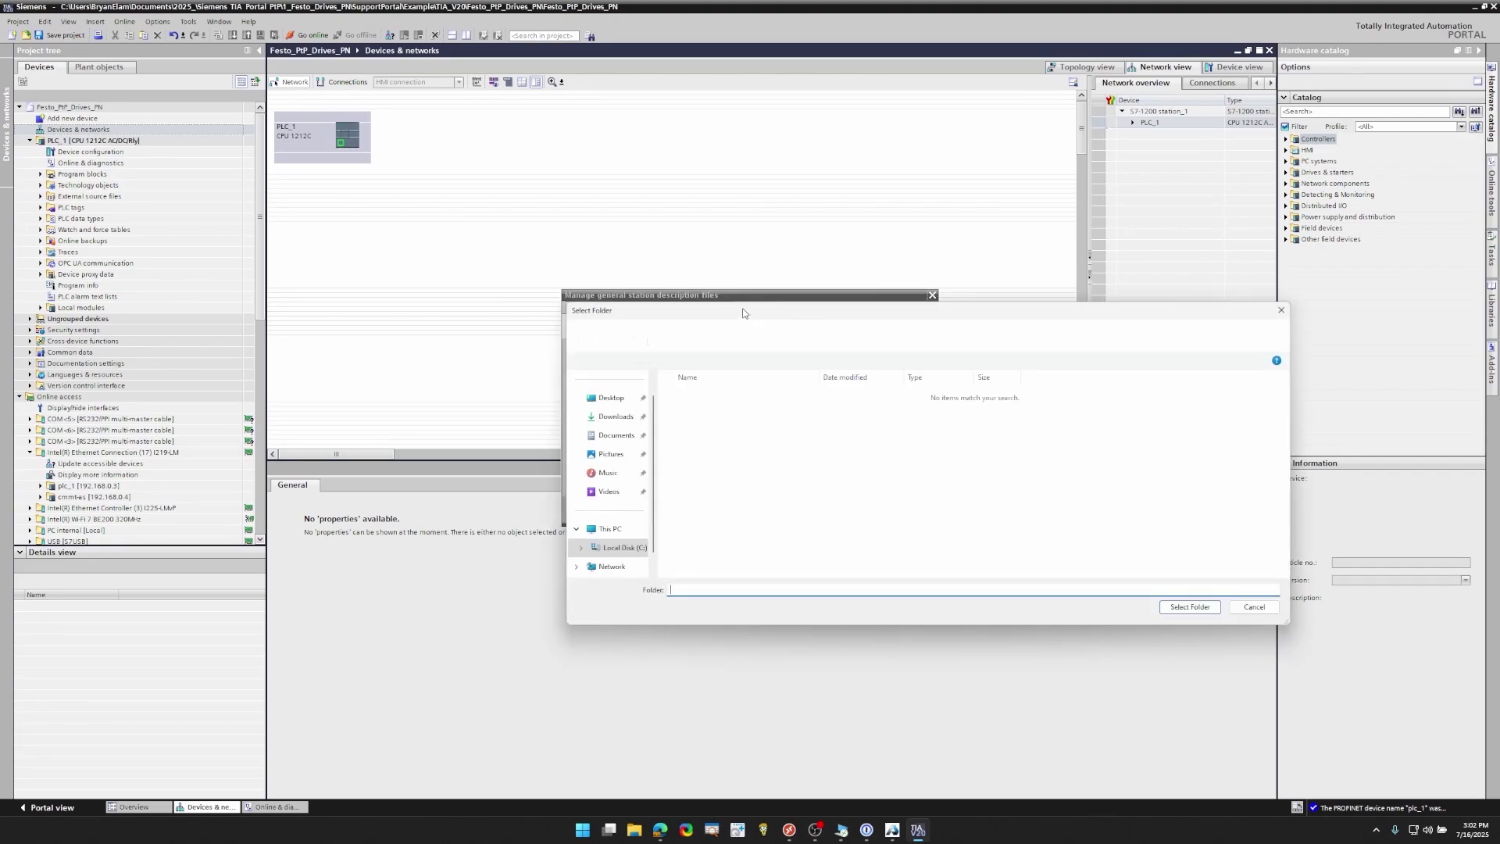
click(691, 334)
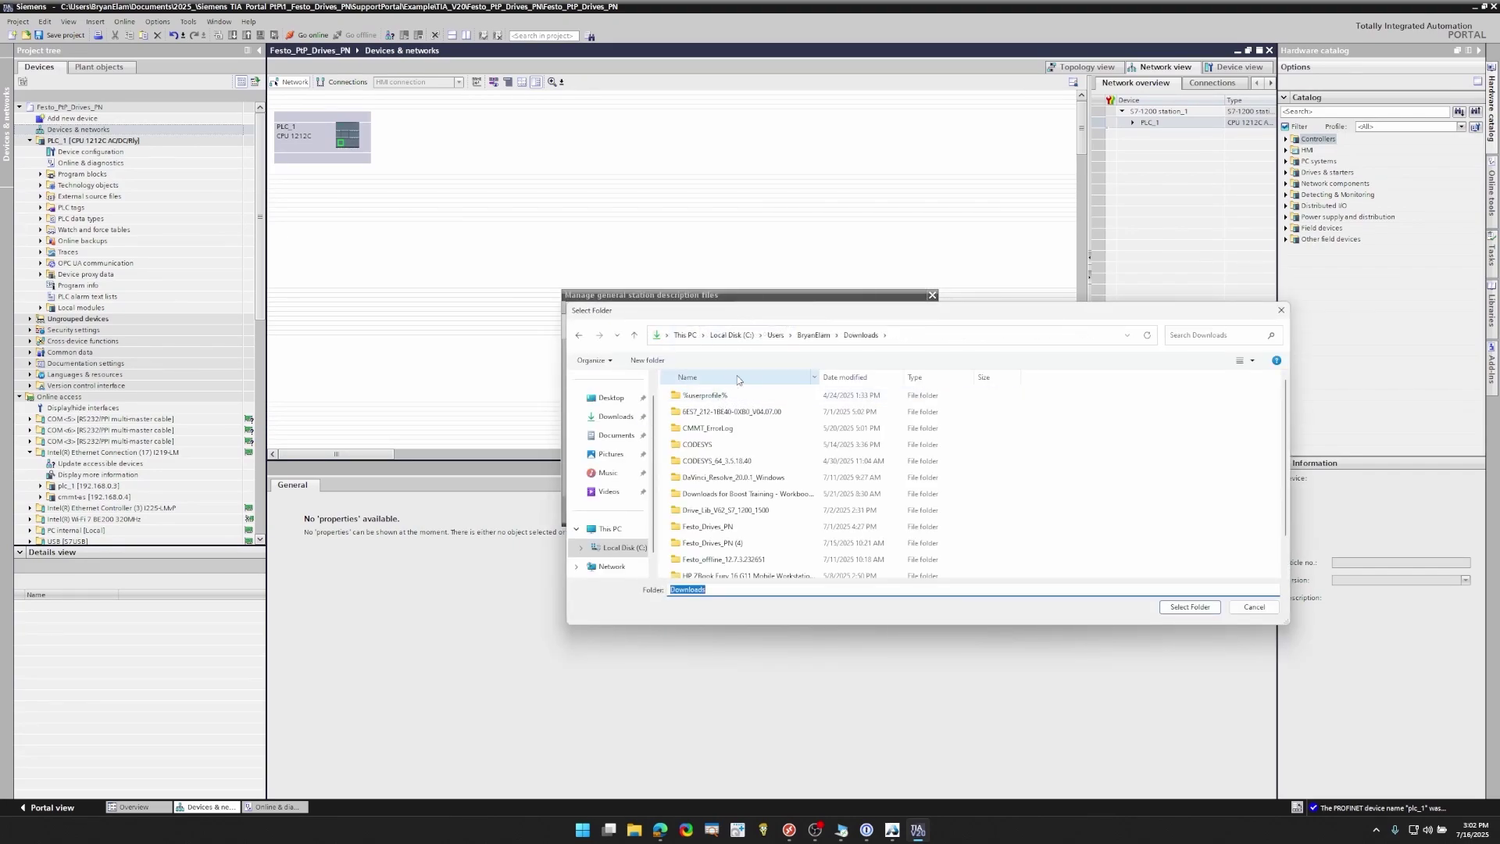
click(842, 378)
double_click(711, 396)
double_click(730, 396)
click(695, 413)
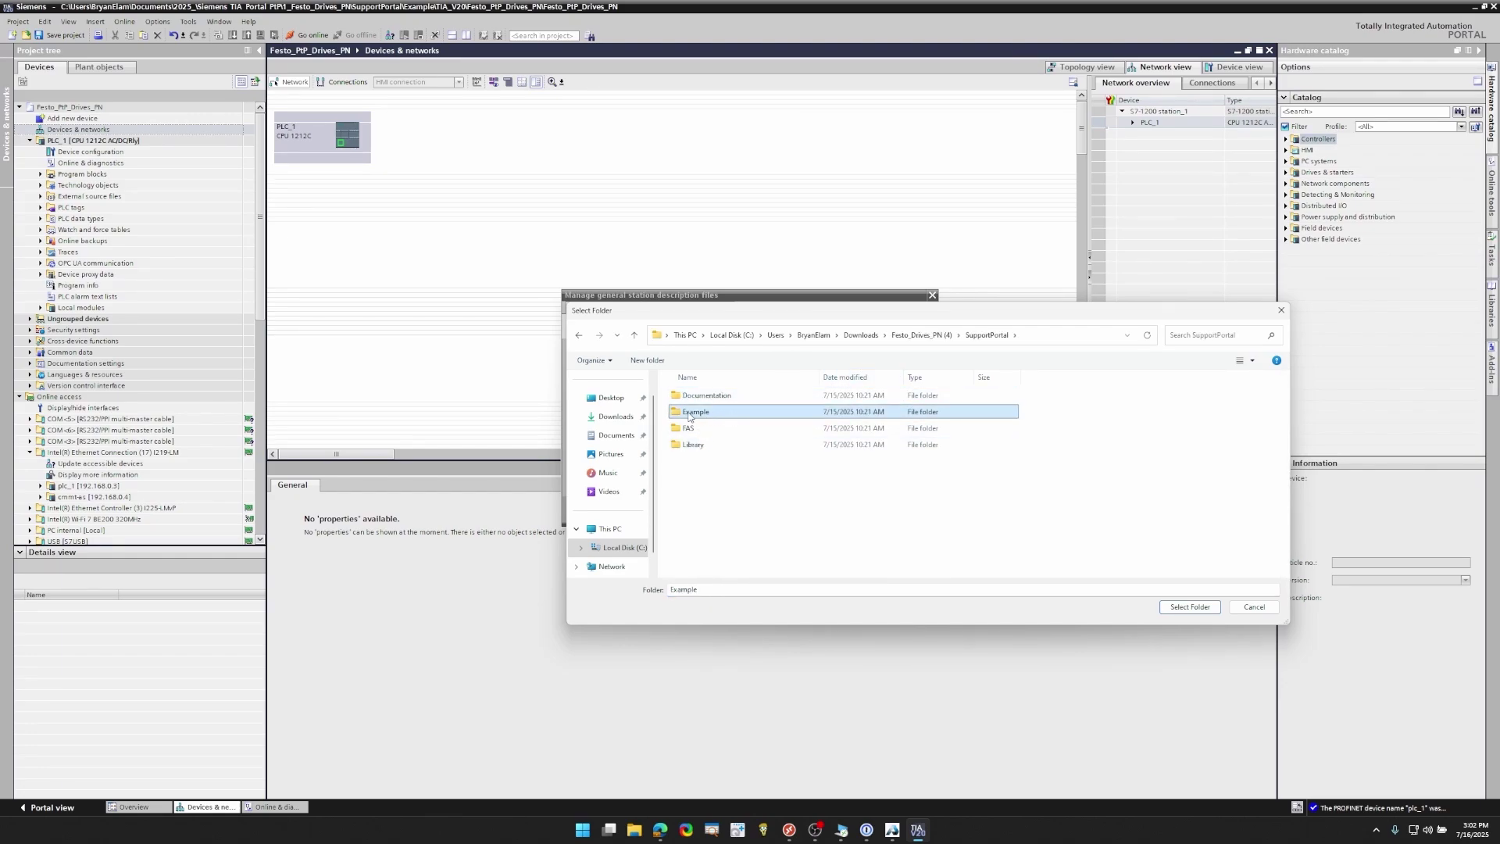
double_click(696, 413)
double_click(696, 445)
- Choose CMMT_PN_Example_V20 > AdditionalFiles > GSD as source folder and tick all listed files
click(715, 397)
double_click(715, 396)
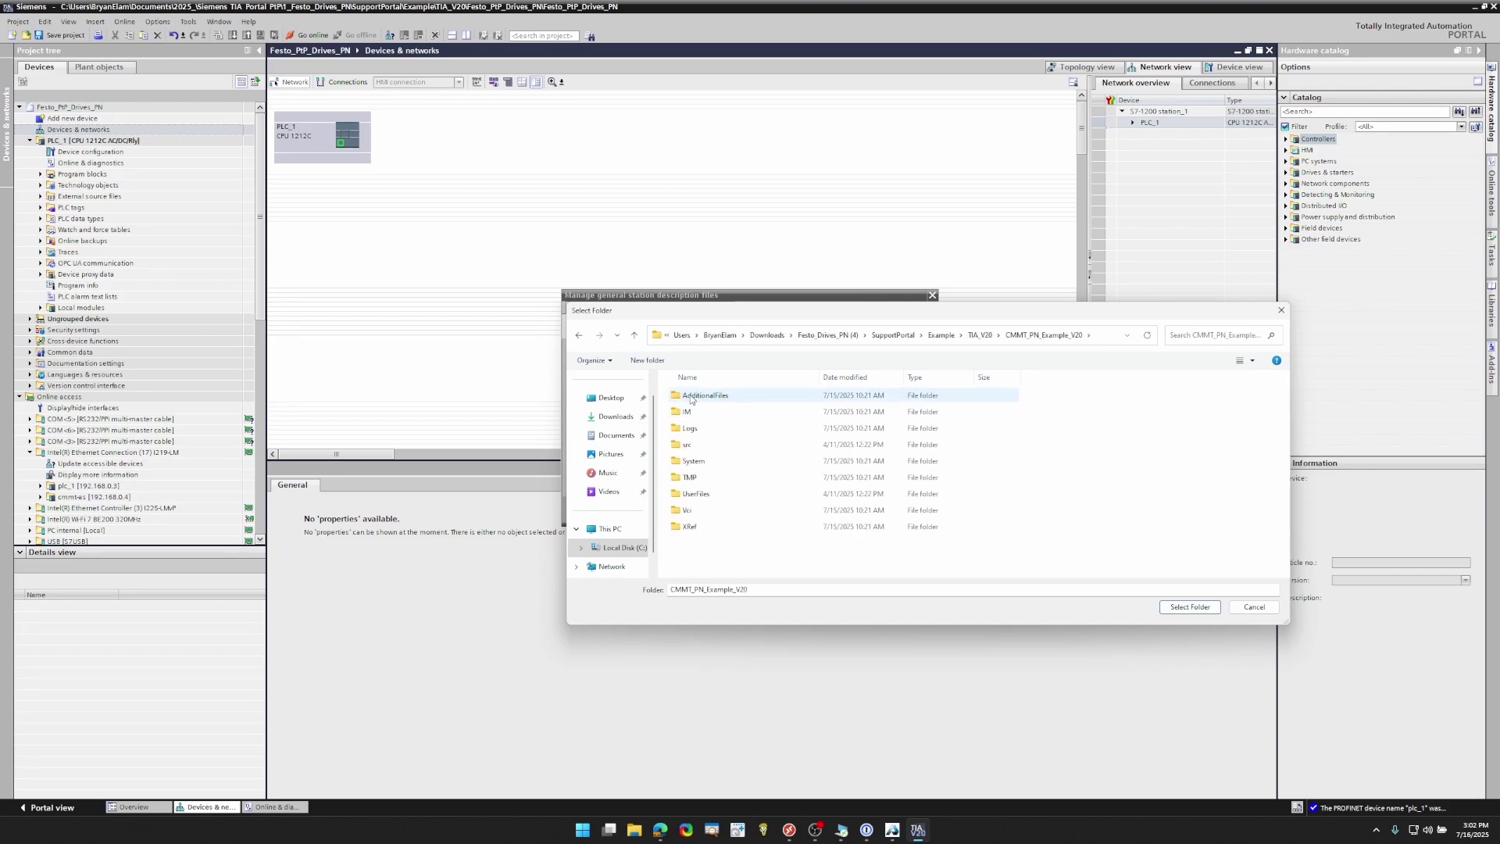
click(726, 396)
double_click(727, 396)
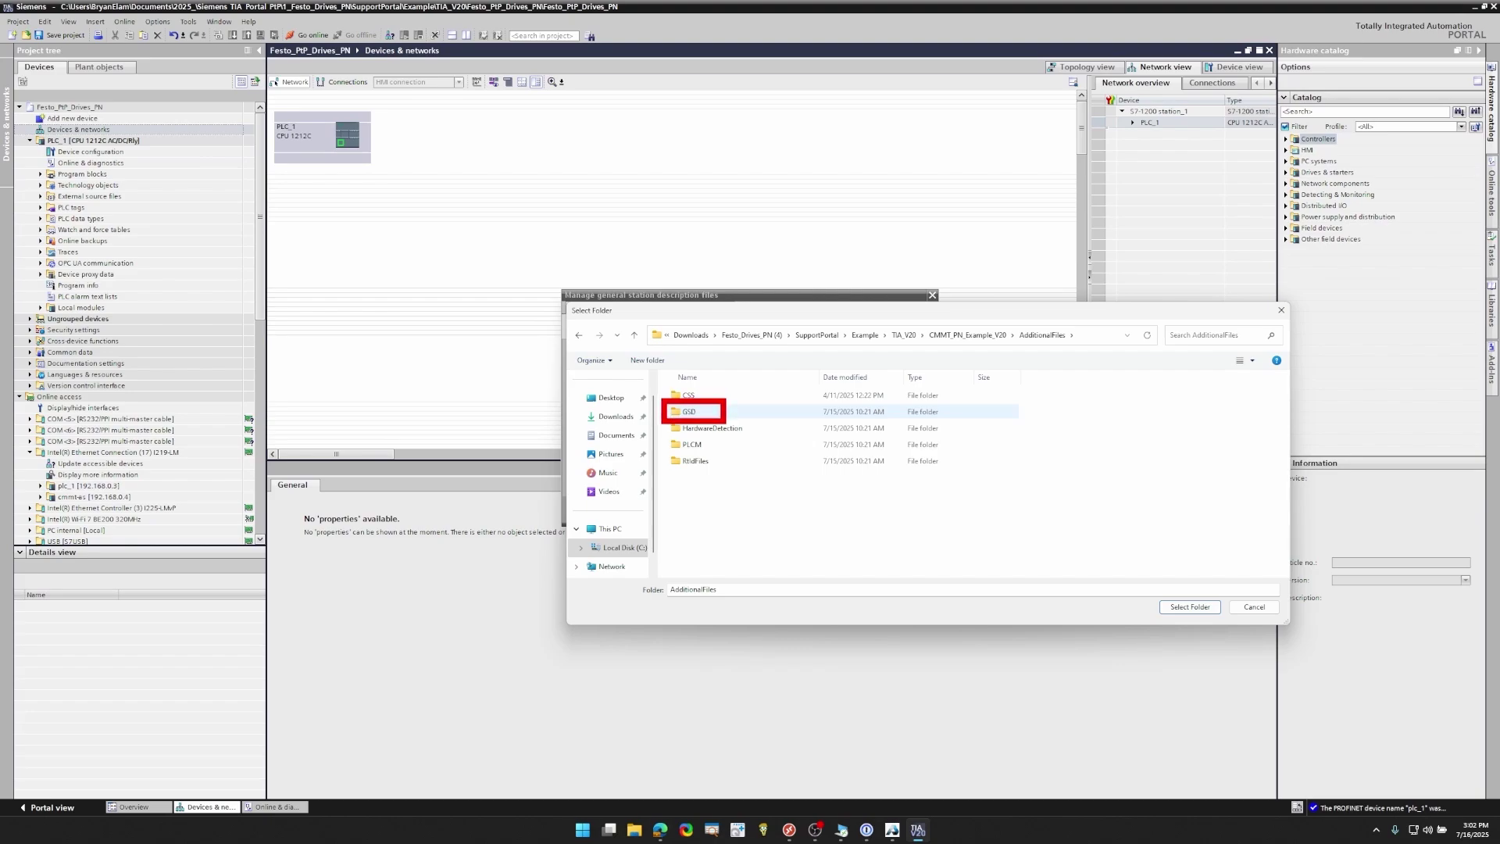
click(703, 414)
click(1190, 607)
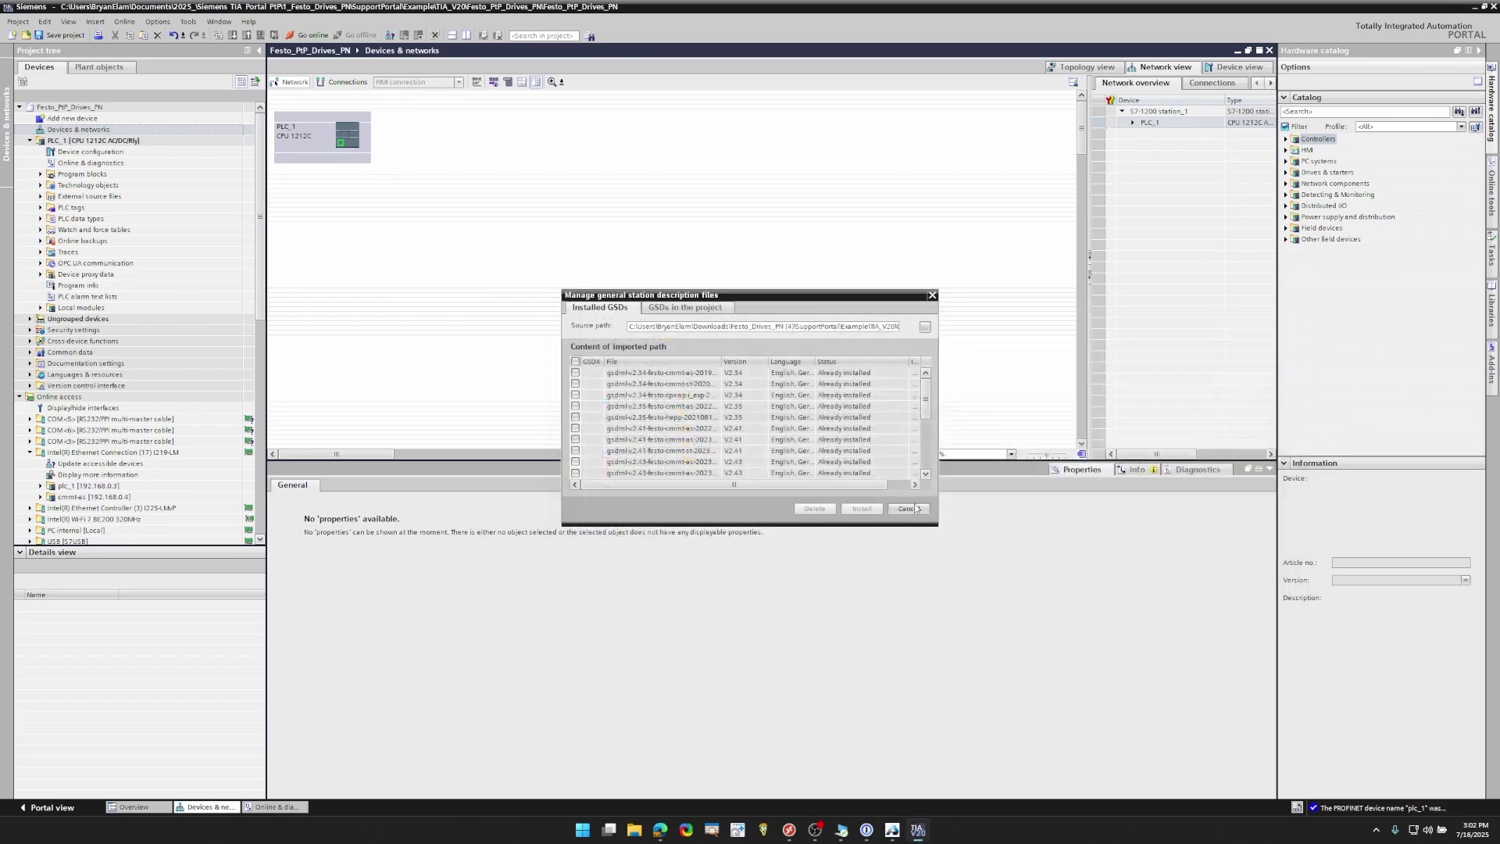
click(575, 362)
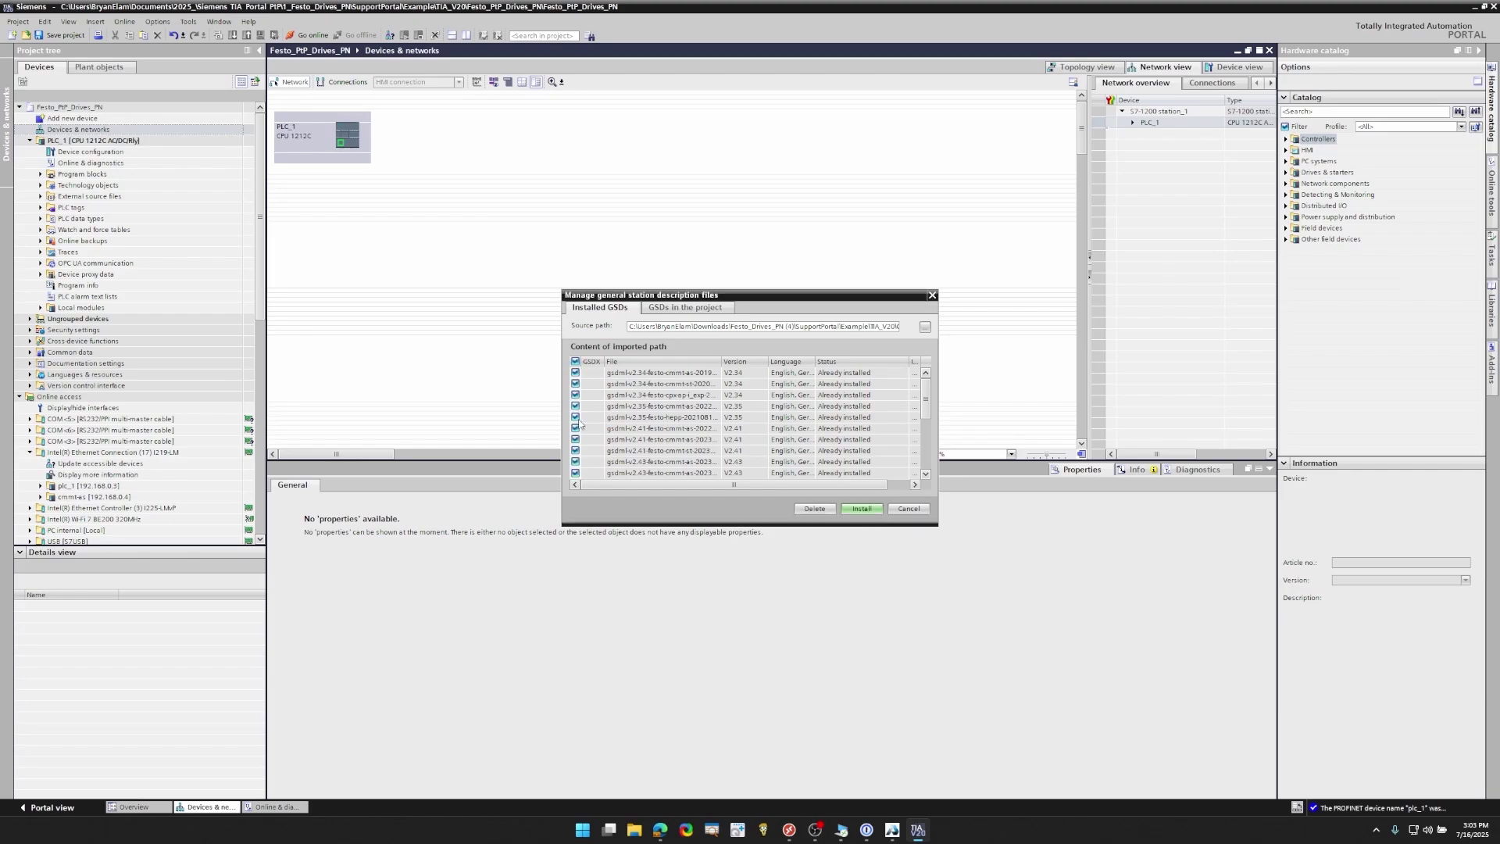
- Cancel the GSD dialog and drag the Festo CMMT-AS MP-S1 drive from the catalog beside PLC_1
click(908, 509)
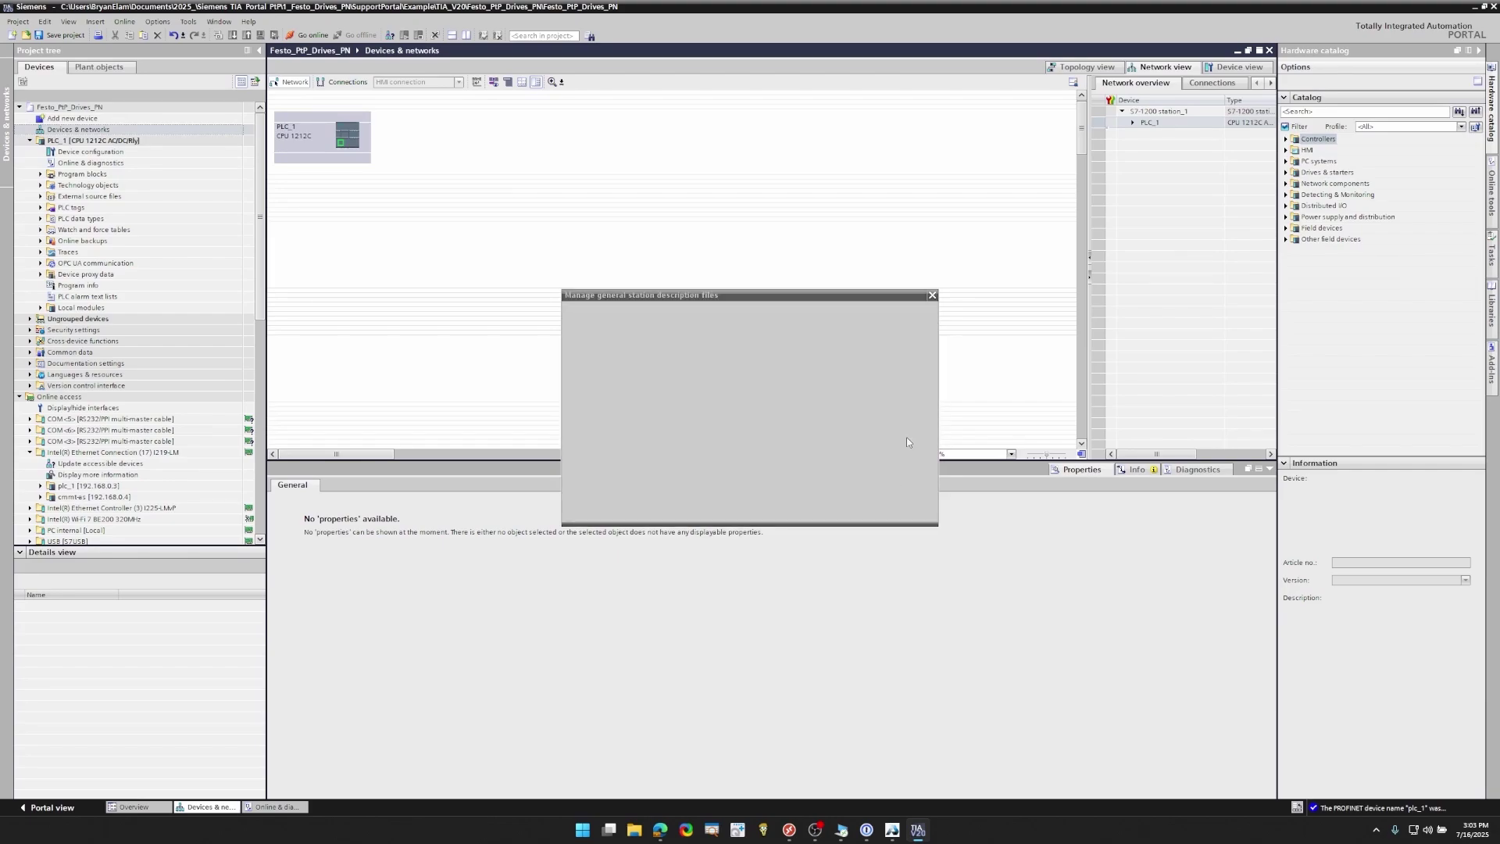
click(1285, 241)
click(1295, 262)
click(1304, 273)
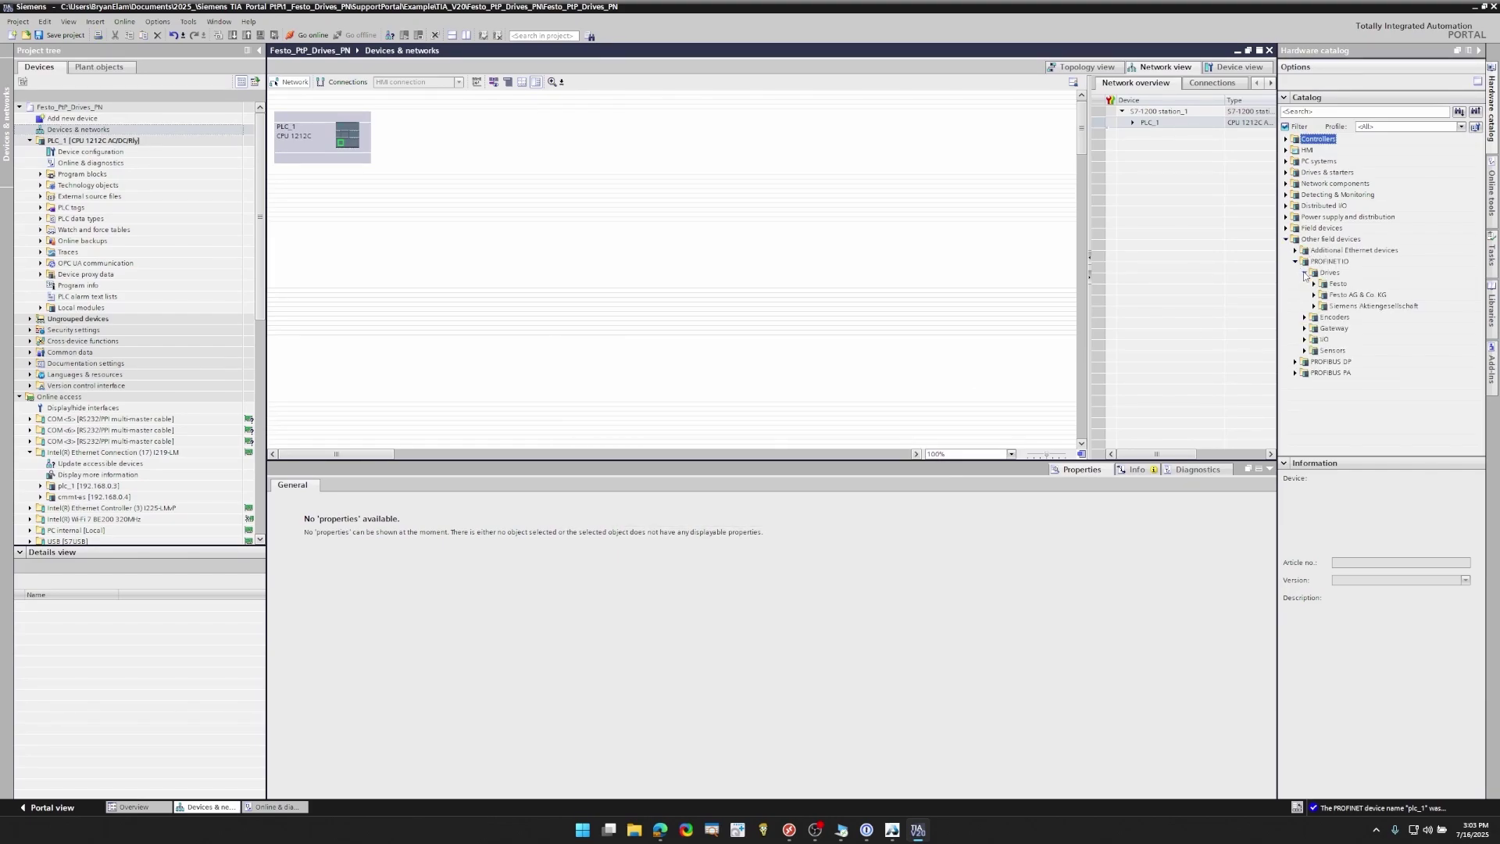
click(1315, 284)
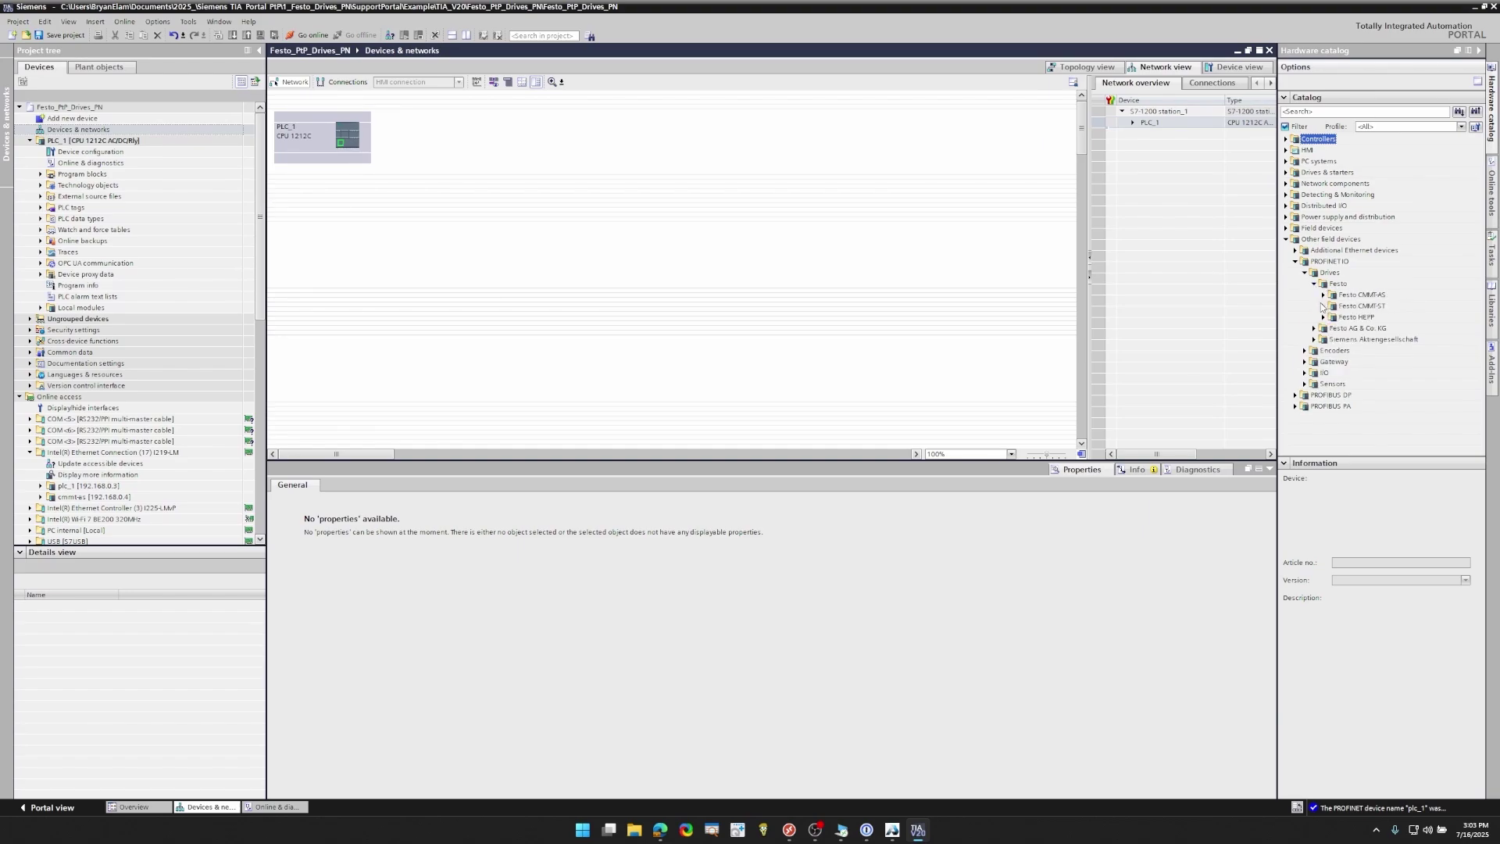
click(1323, 295)
click(1366, 328)
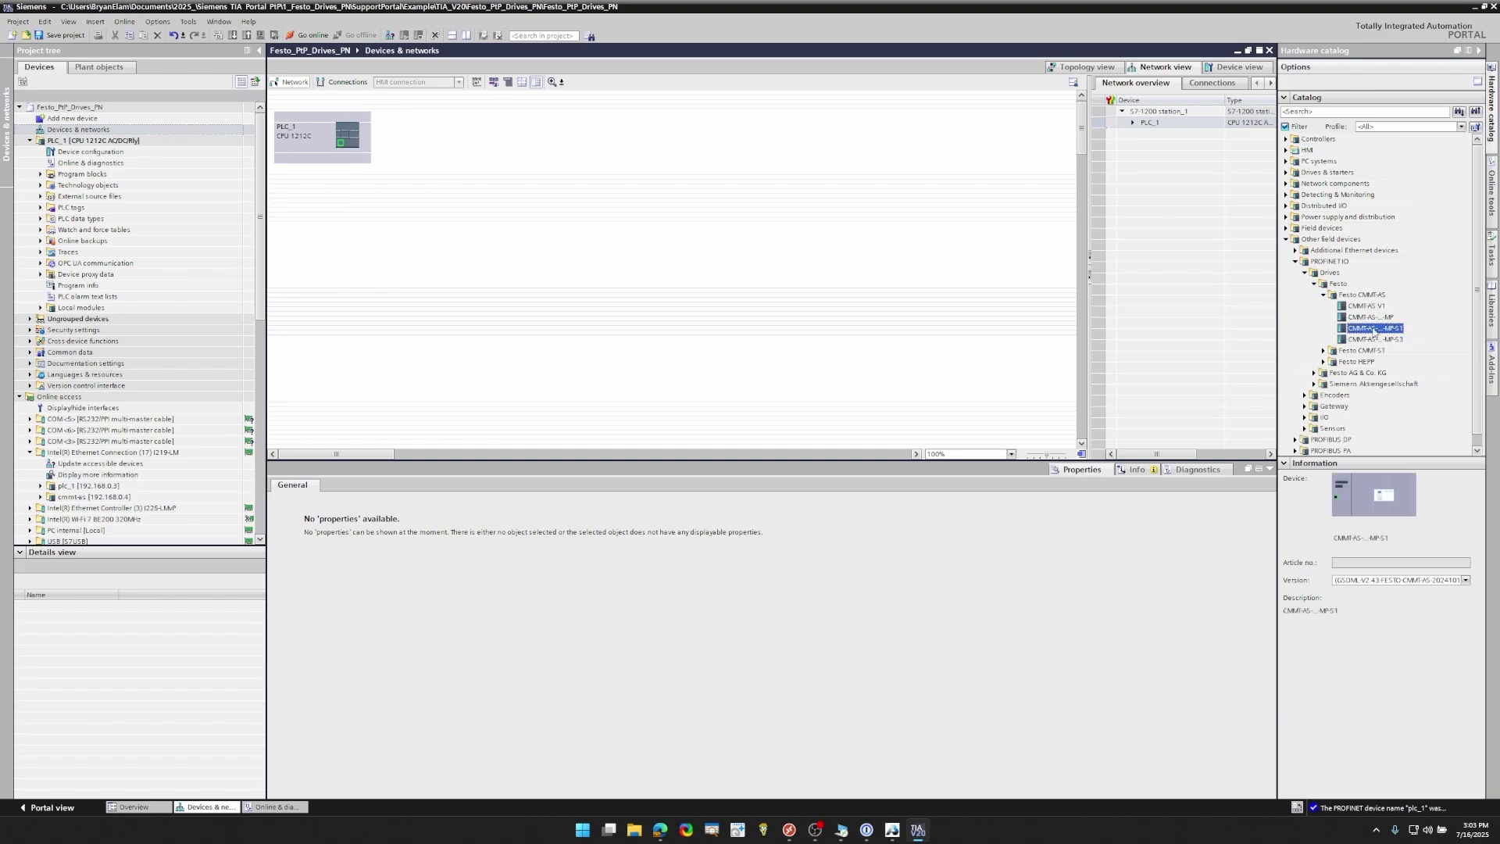
drag(1375, 331, 341, 145)
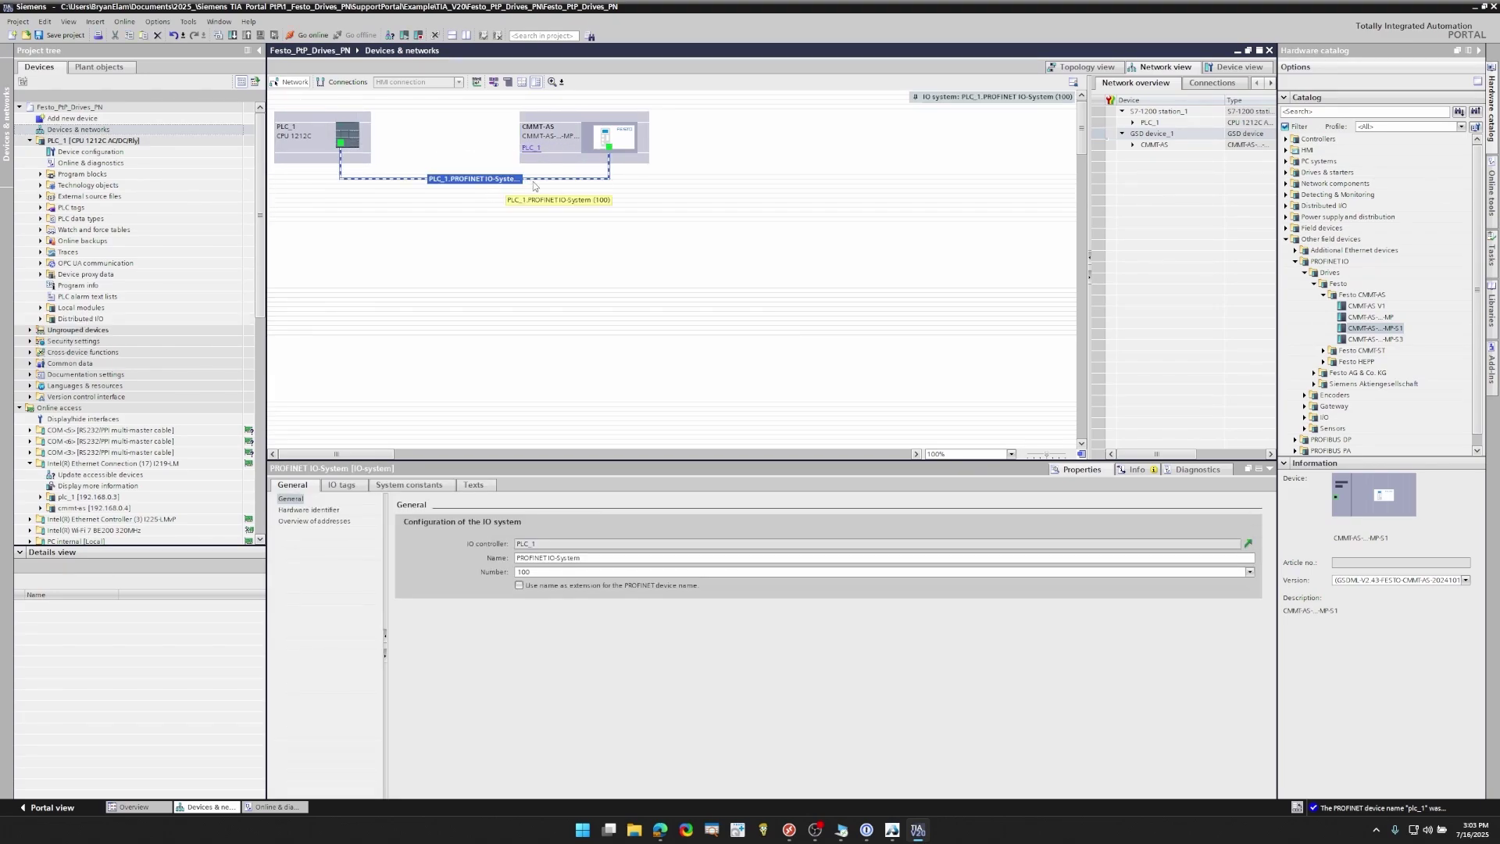
- Set the CMMT-AS drive's Ethernet IP address to 192.168.0.4
click(609, 146)
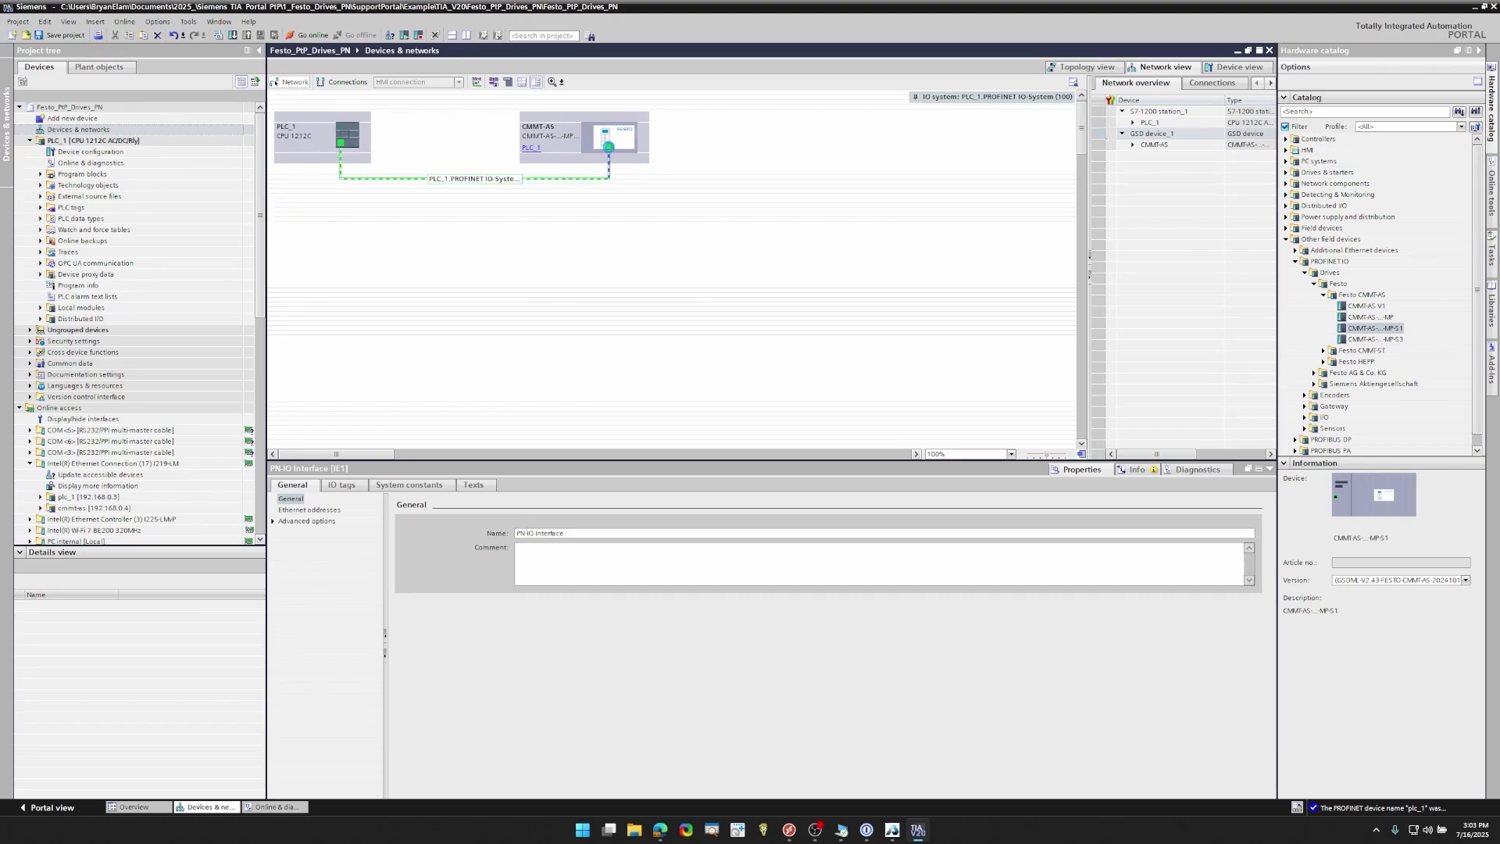
double_click(609, 146)
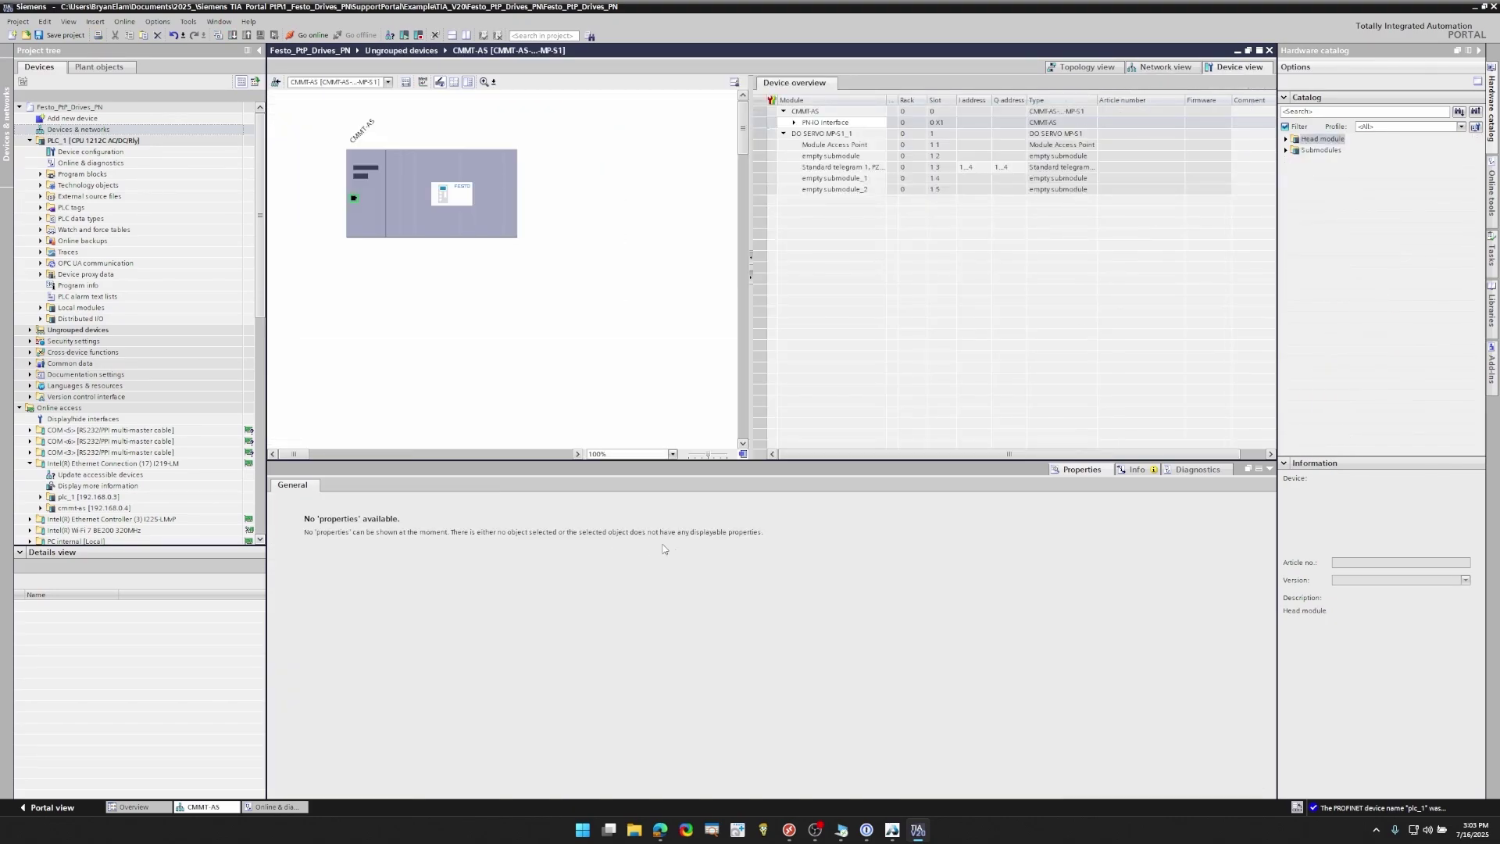
click(353, 200)
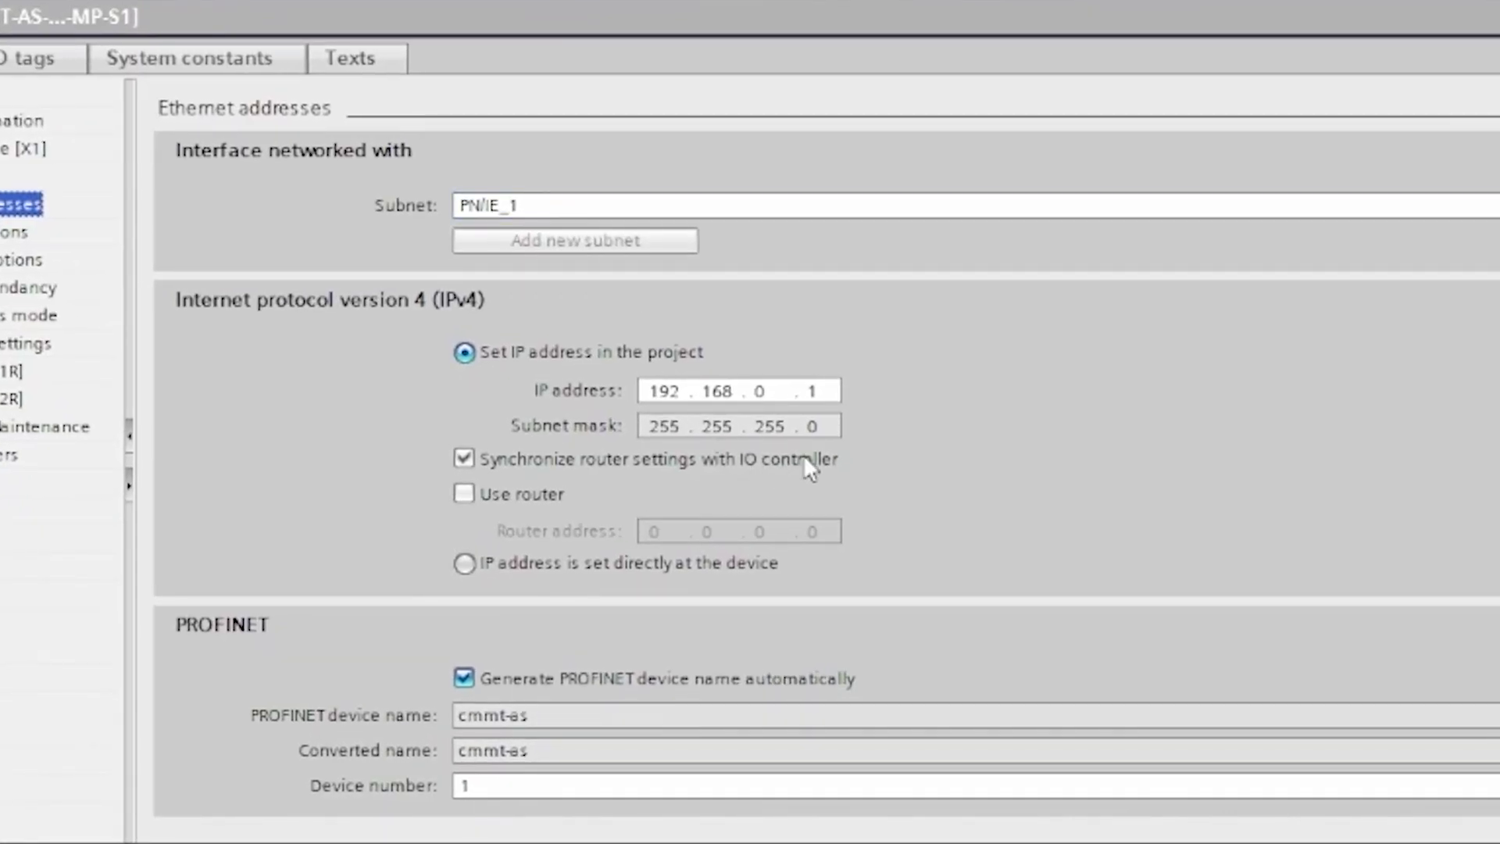
click(820, 391)
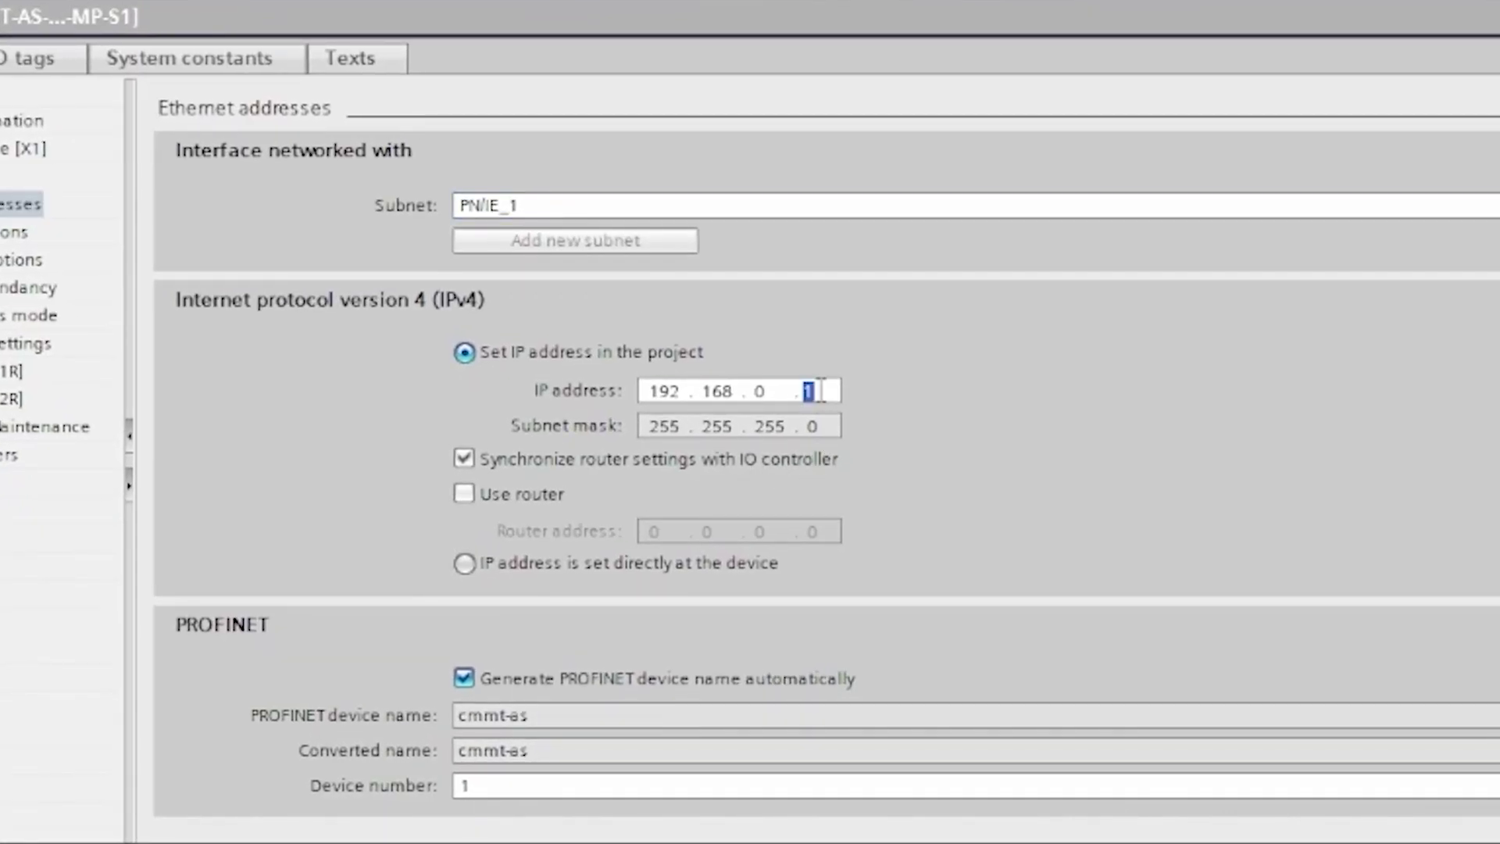
text(4)
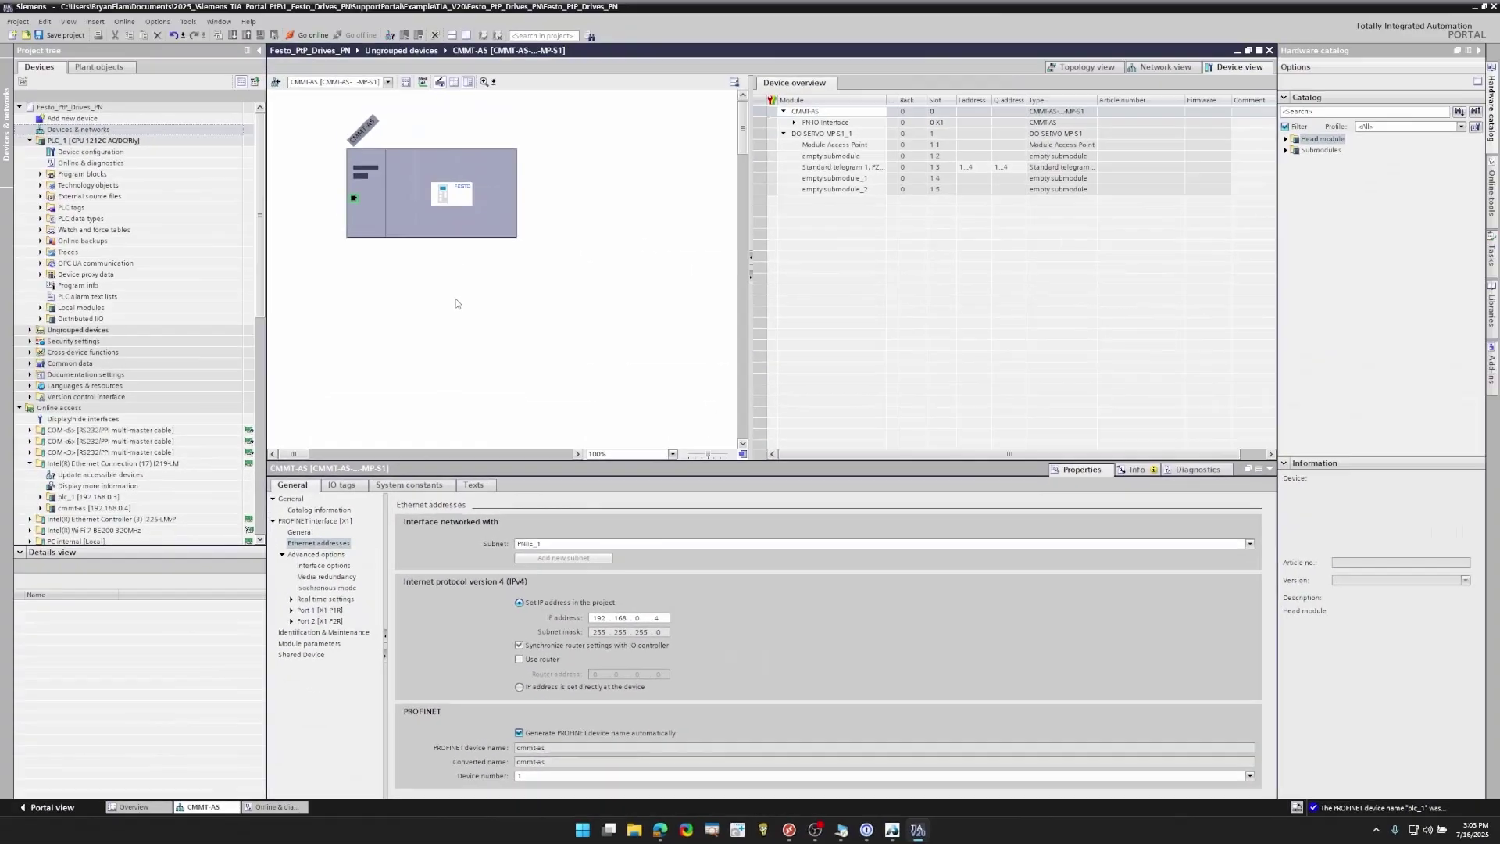
click(479, 291)
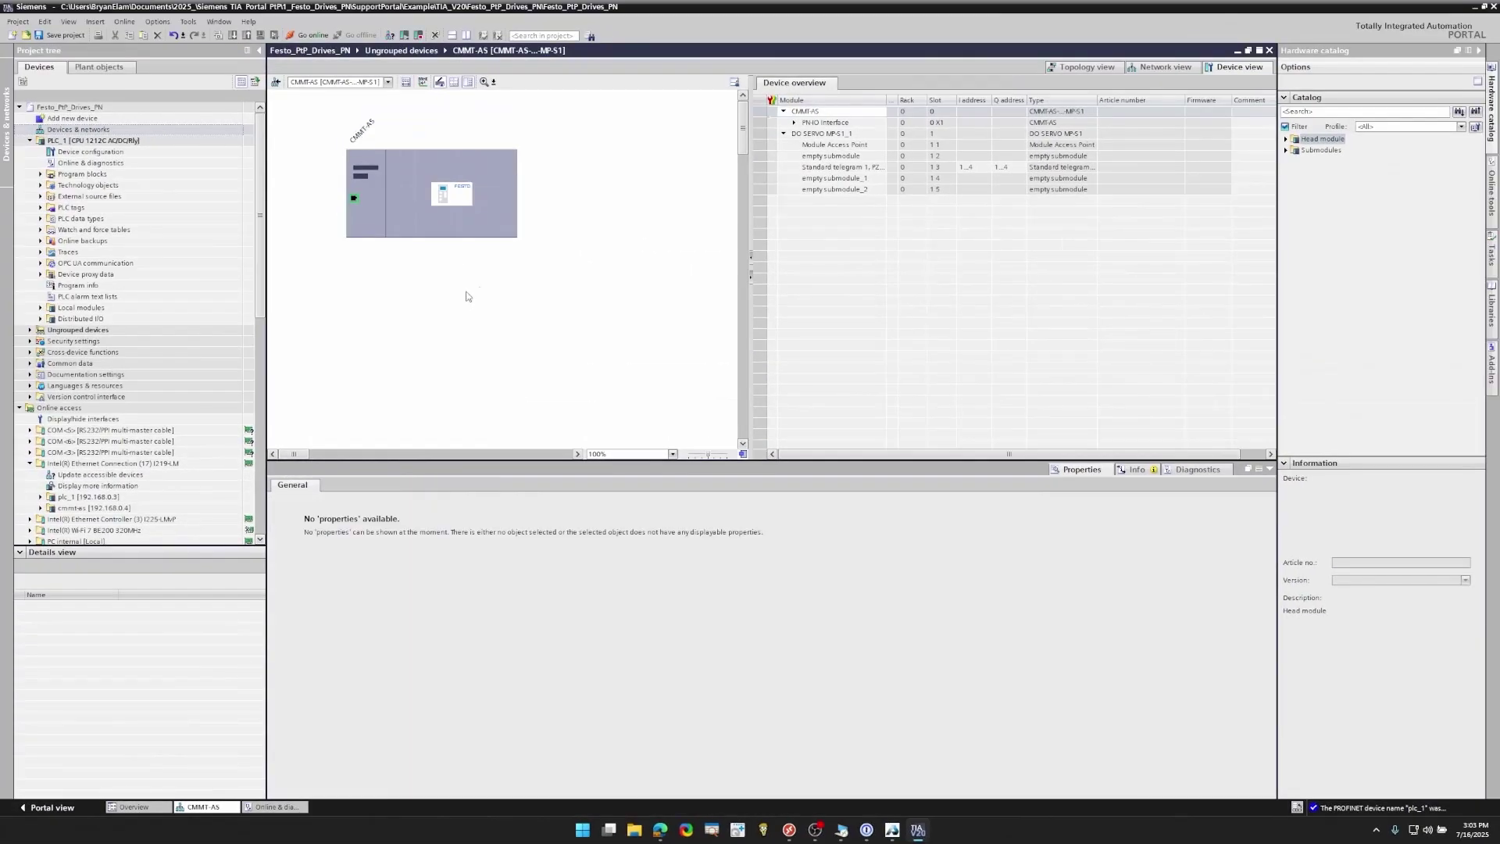
- Assign PROFINET device name cmmt-as to the drive found at 192.168.0.4
click(1164, 67)
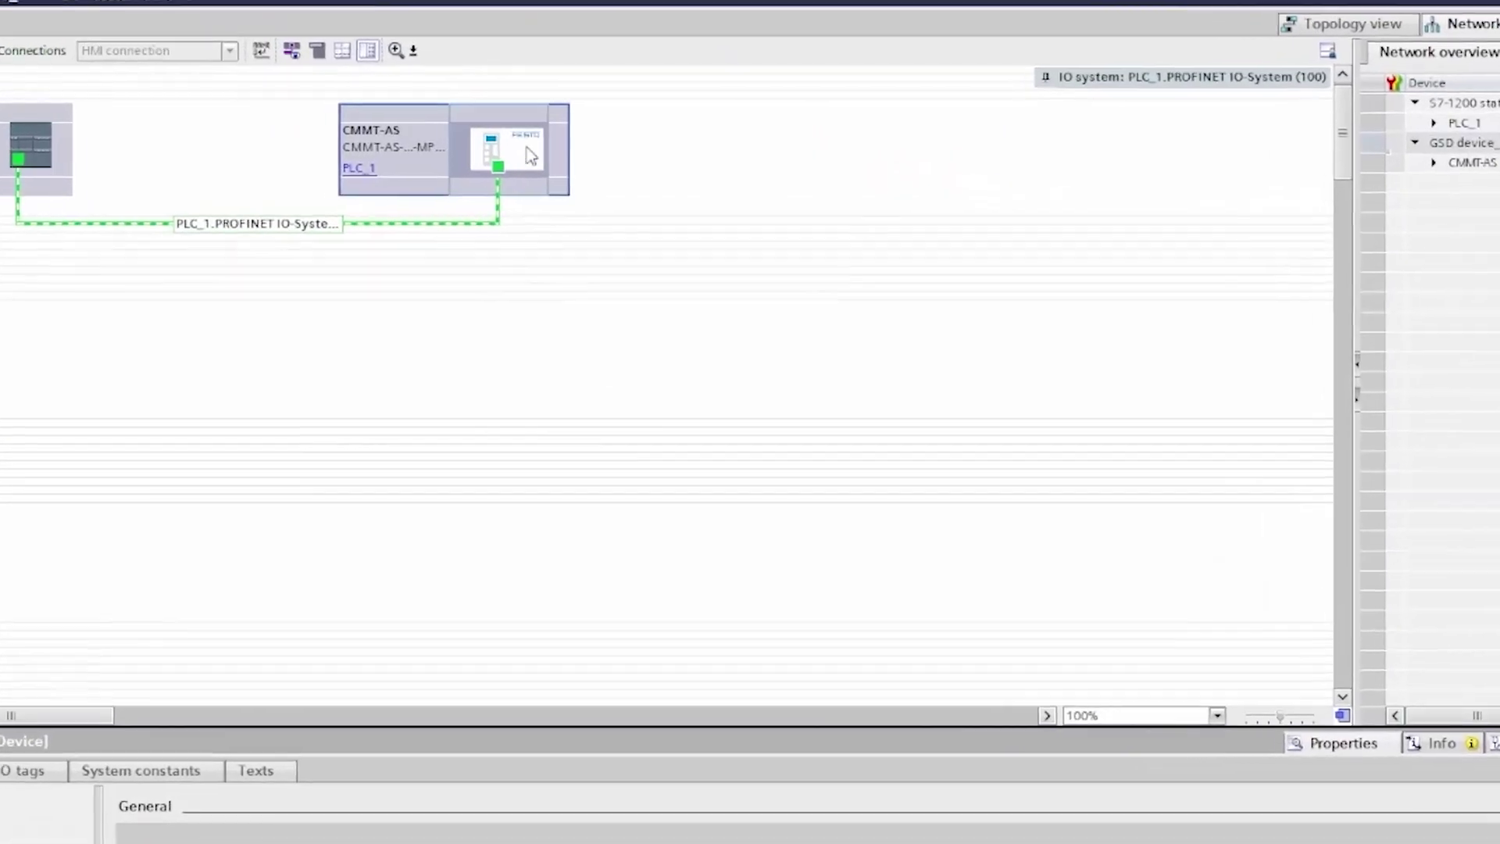
right_click(627, 132)
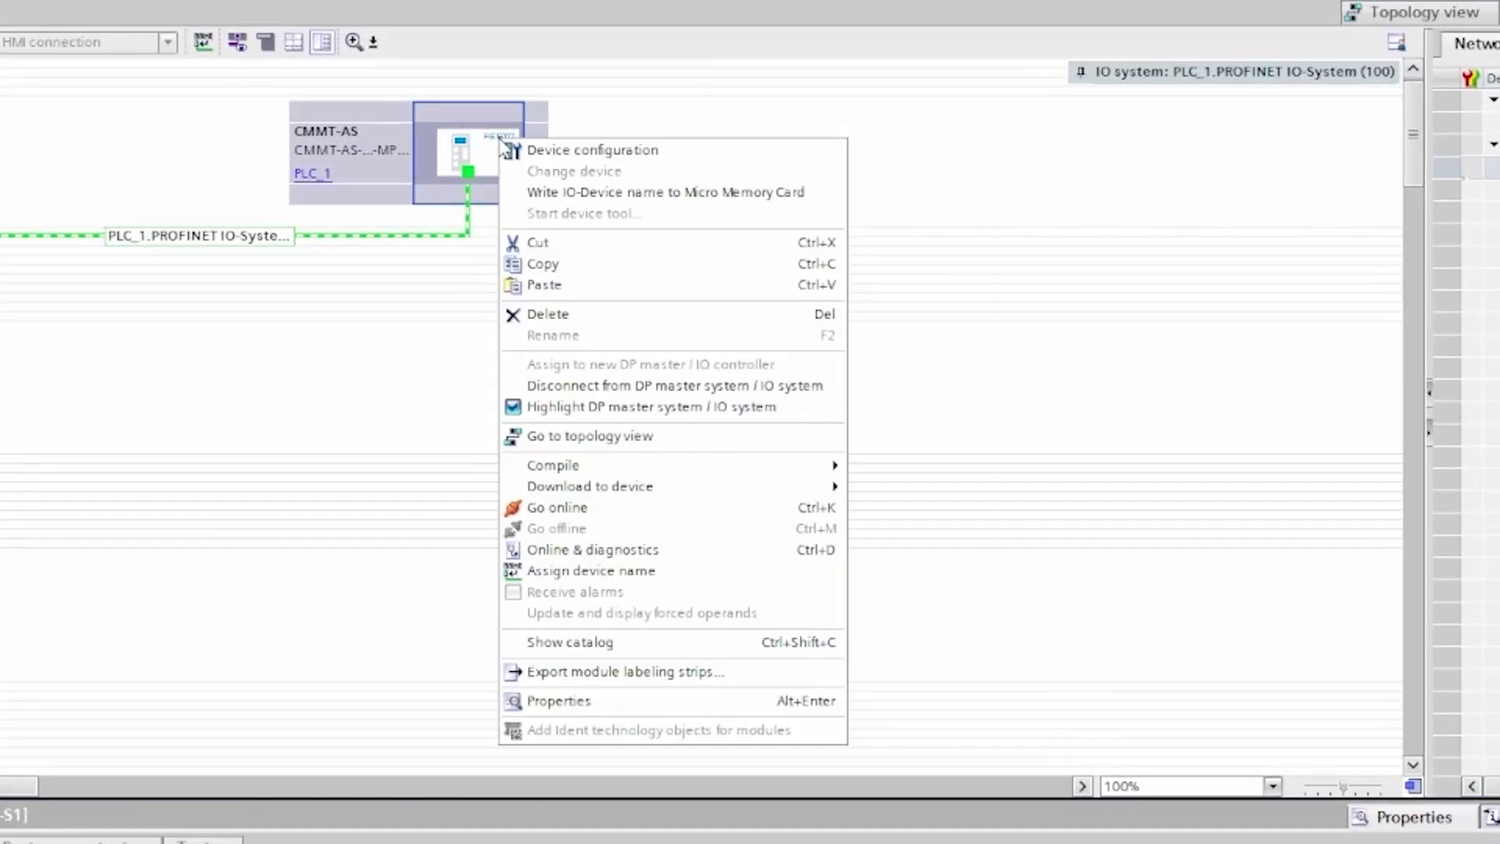
click(591, 570)
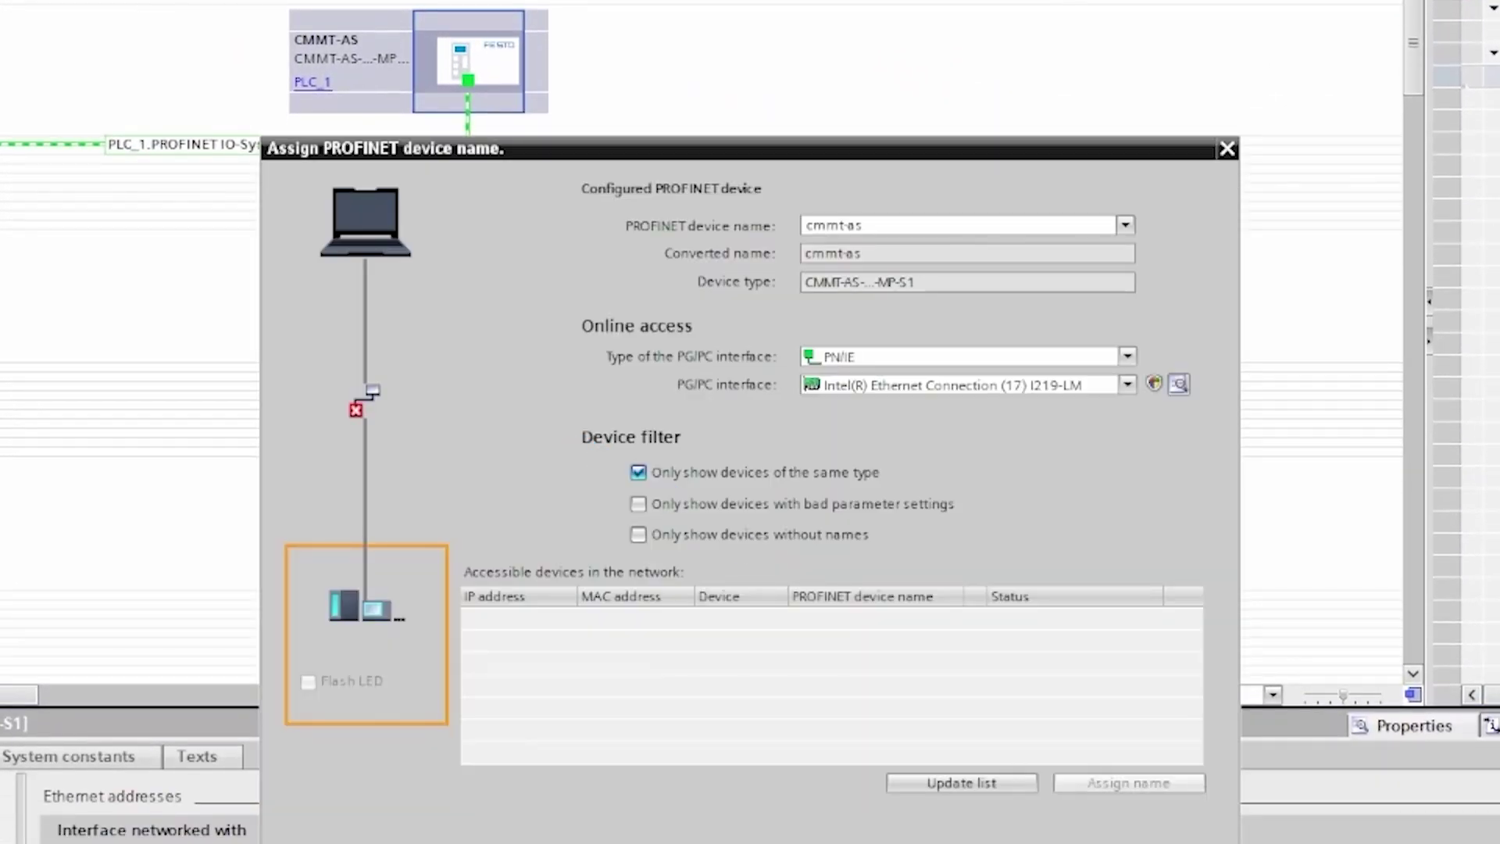
click(962, 784)
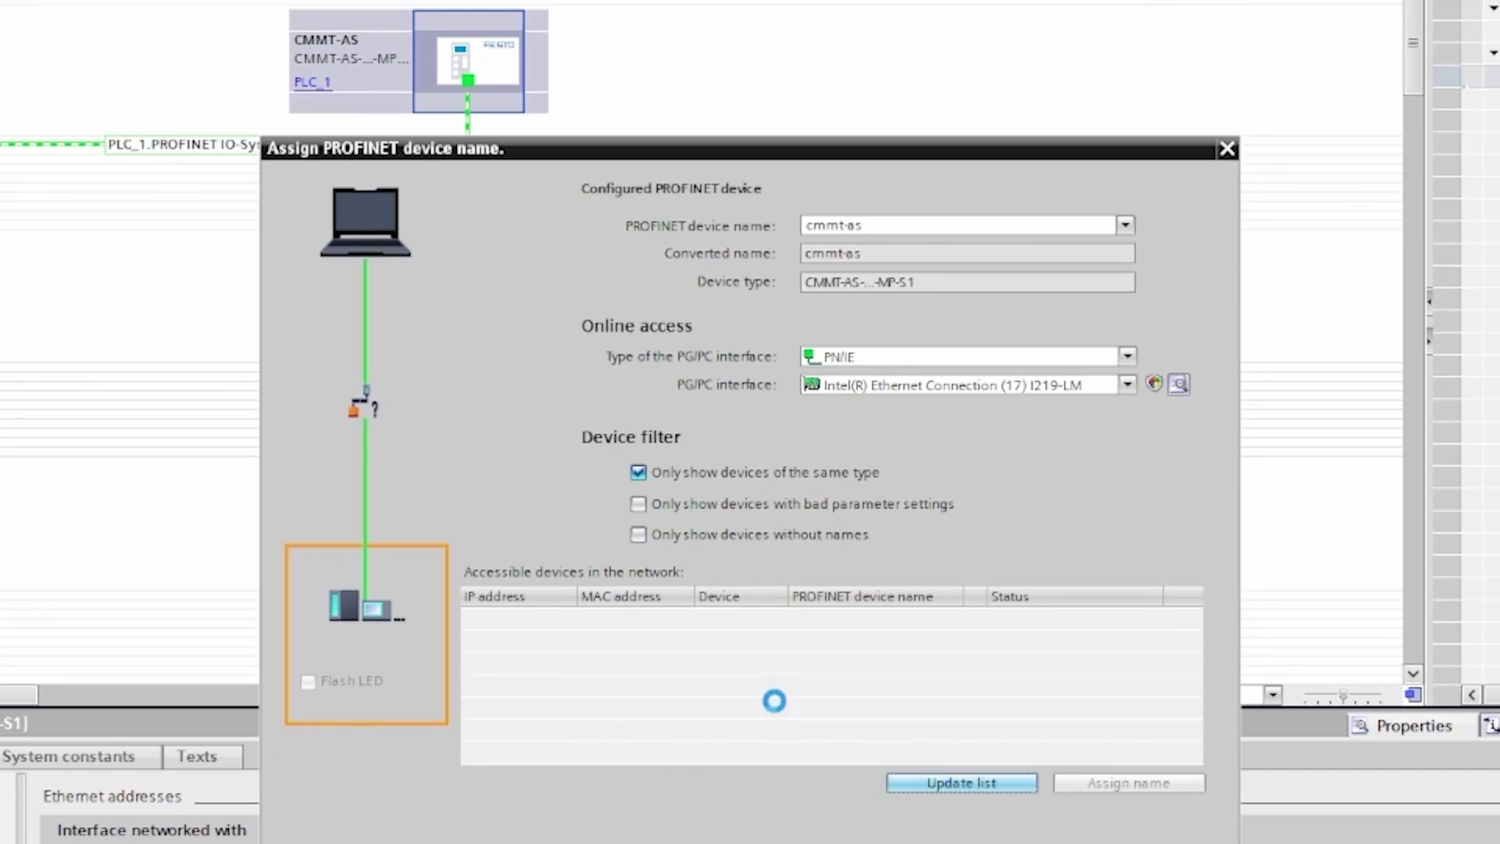
click(931, 630)
click(1117, 785)
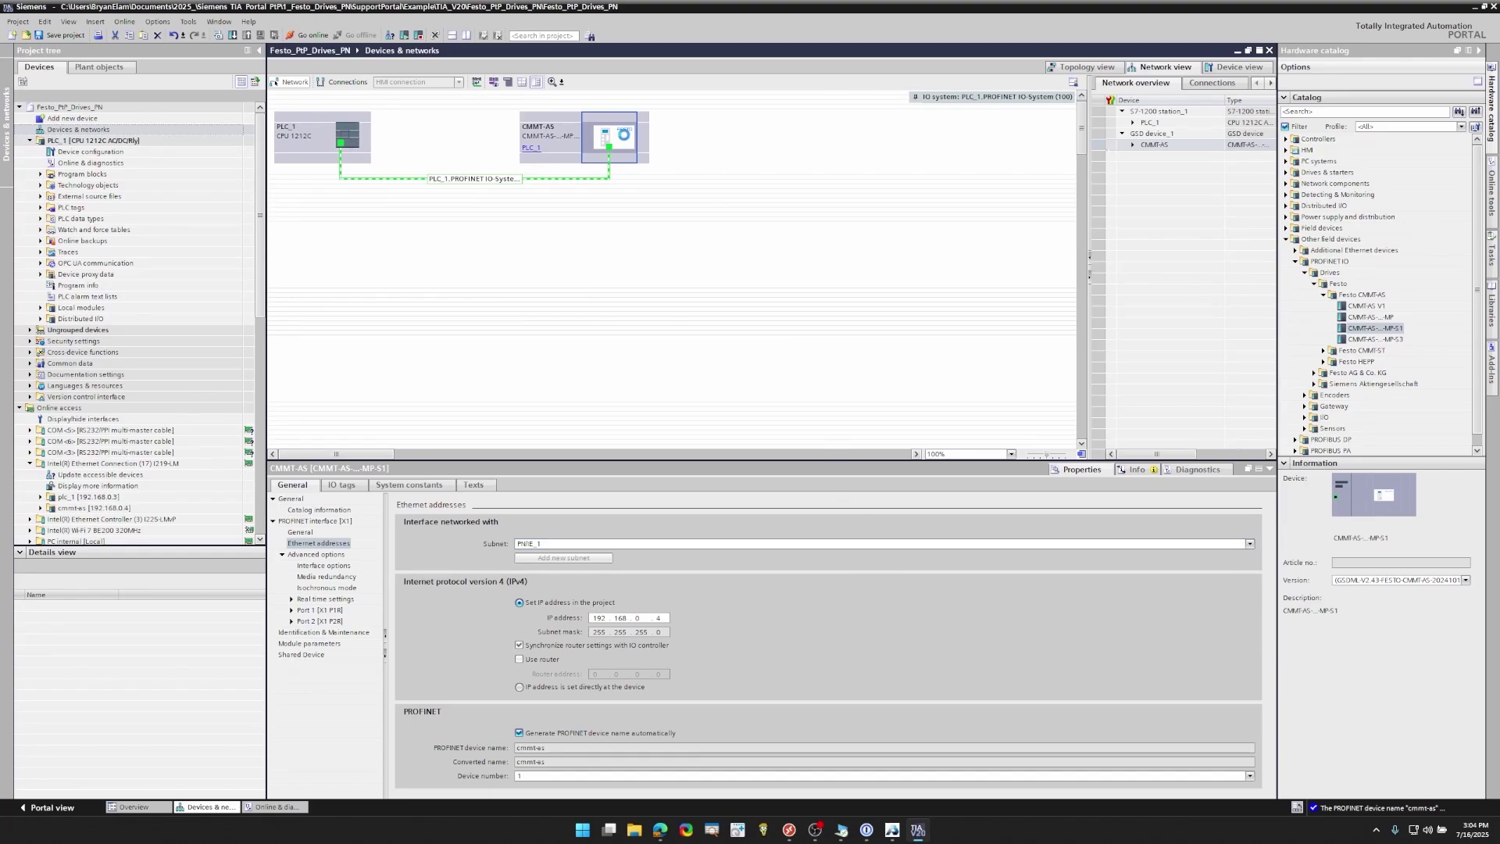
- Delete Standard telegram 1 from the CMMT-AS drive's device configuration
double_click(625, 139)
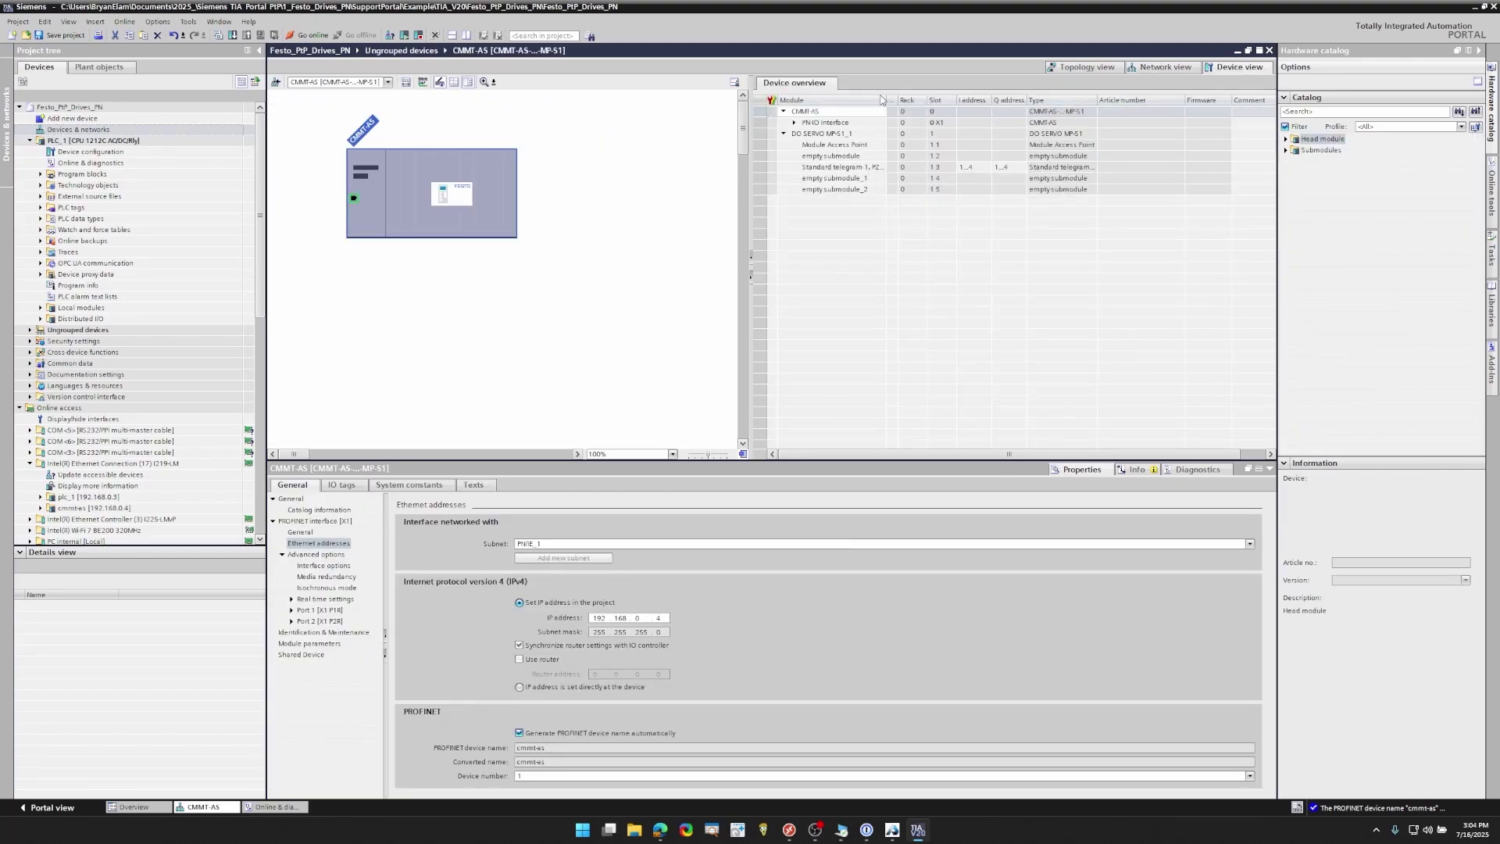
double_click(929, 100)
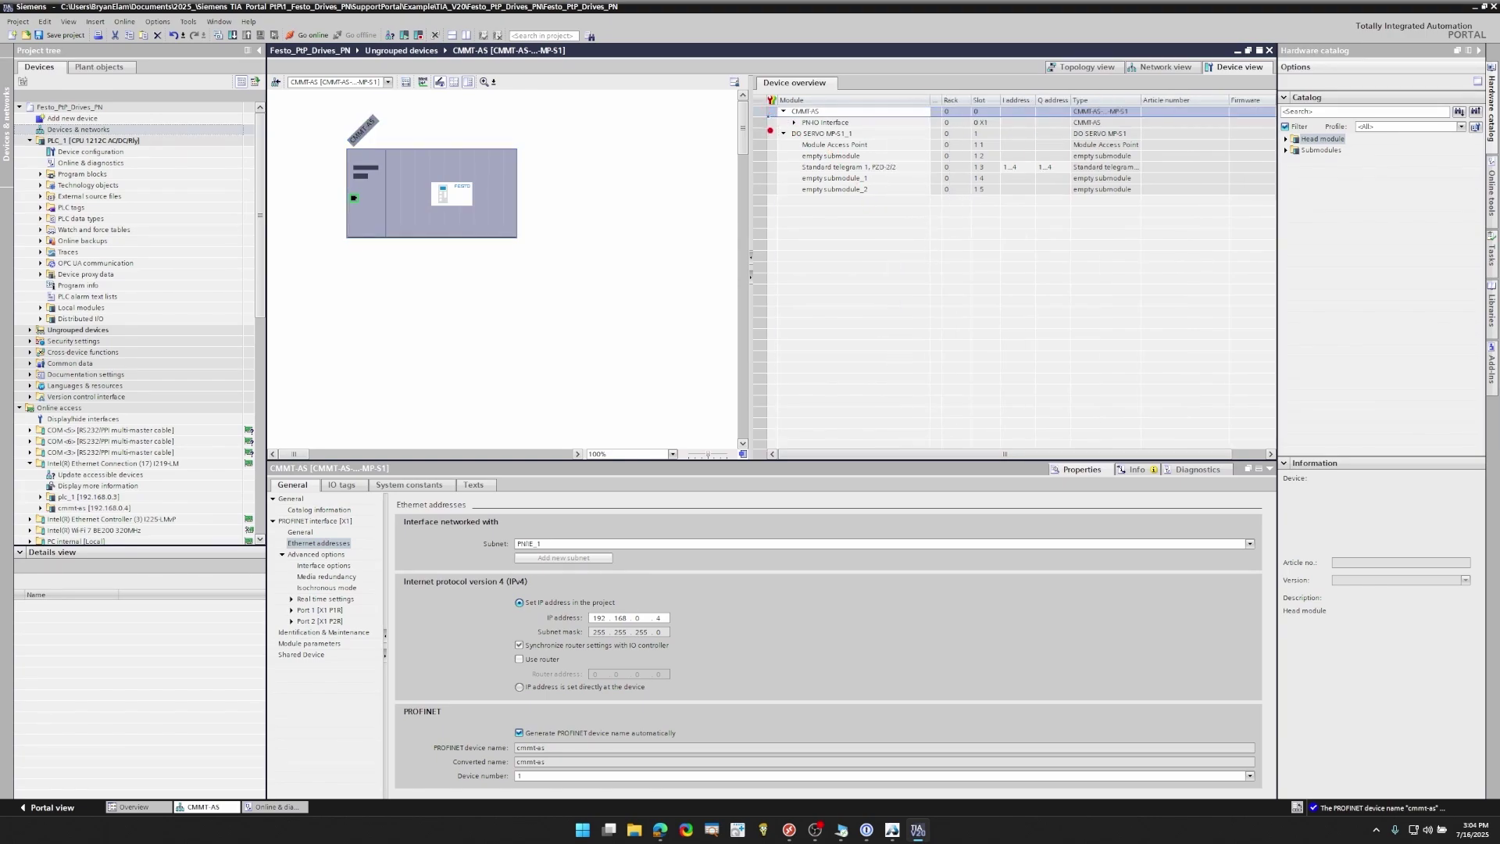
mouse_move(769, 130)
mouse_down()
mouse_move(826, 174)
mouse_move(935, 204)
mouse_up()
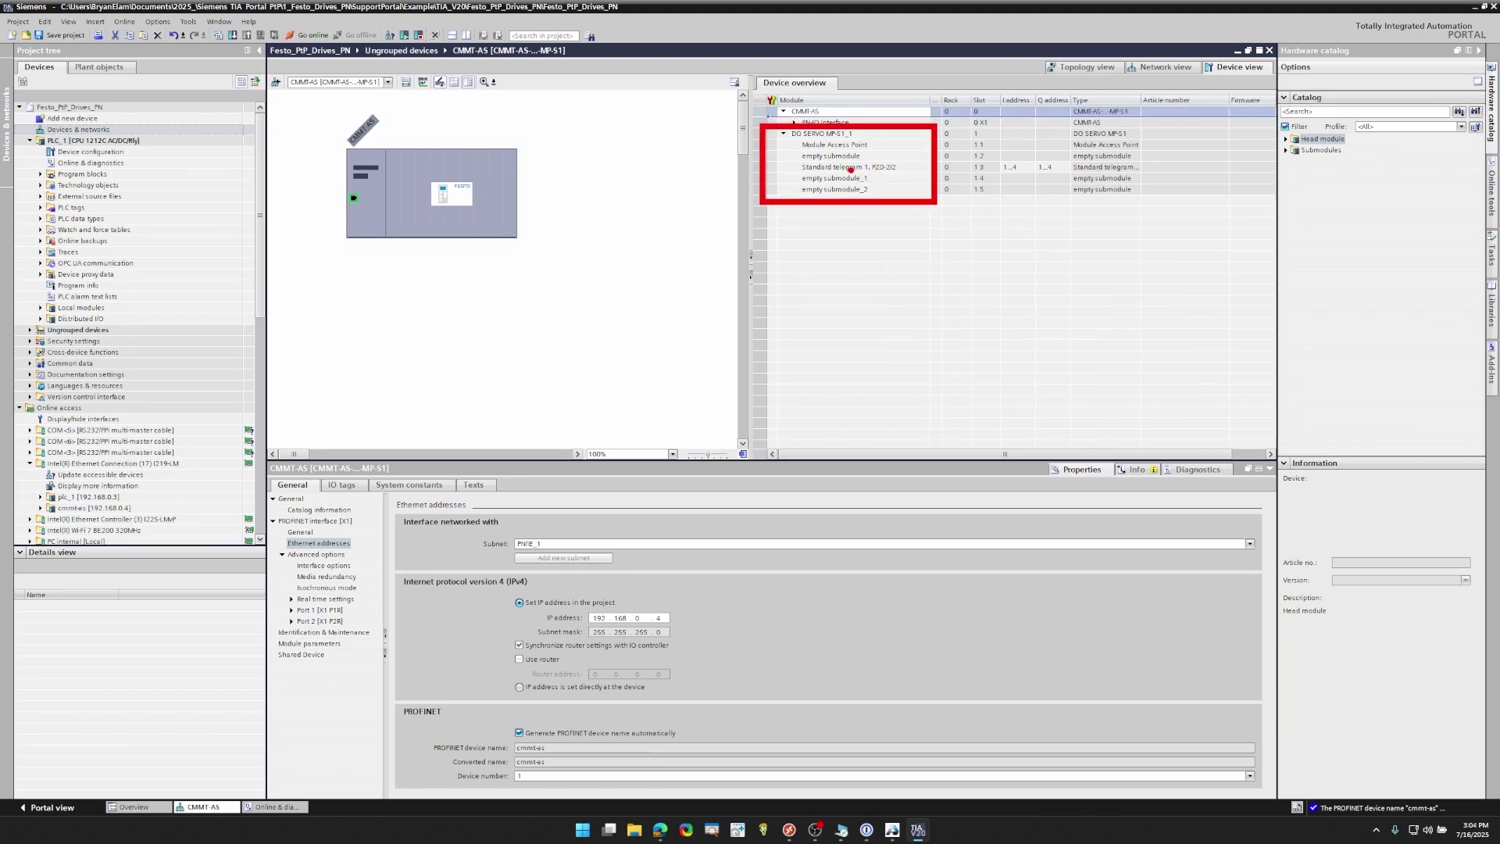
key(Escape)
click(788, 168)
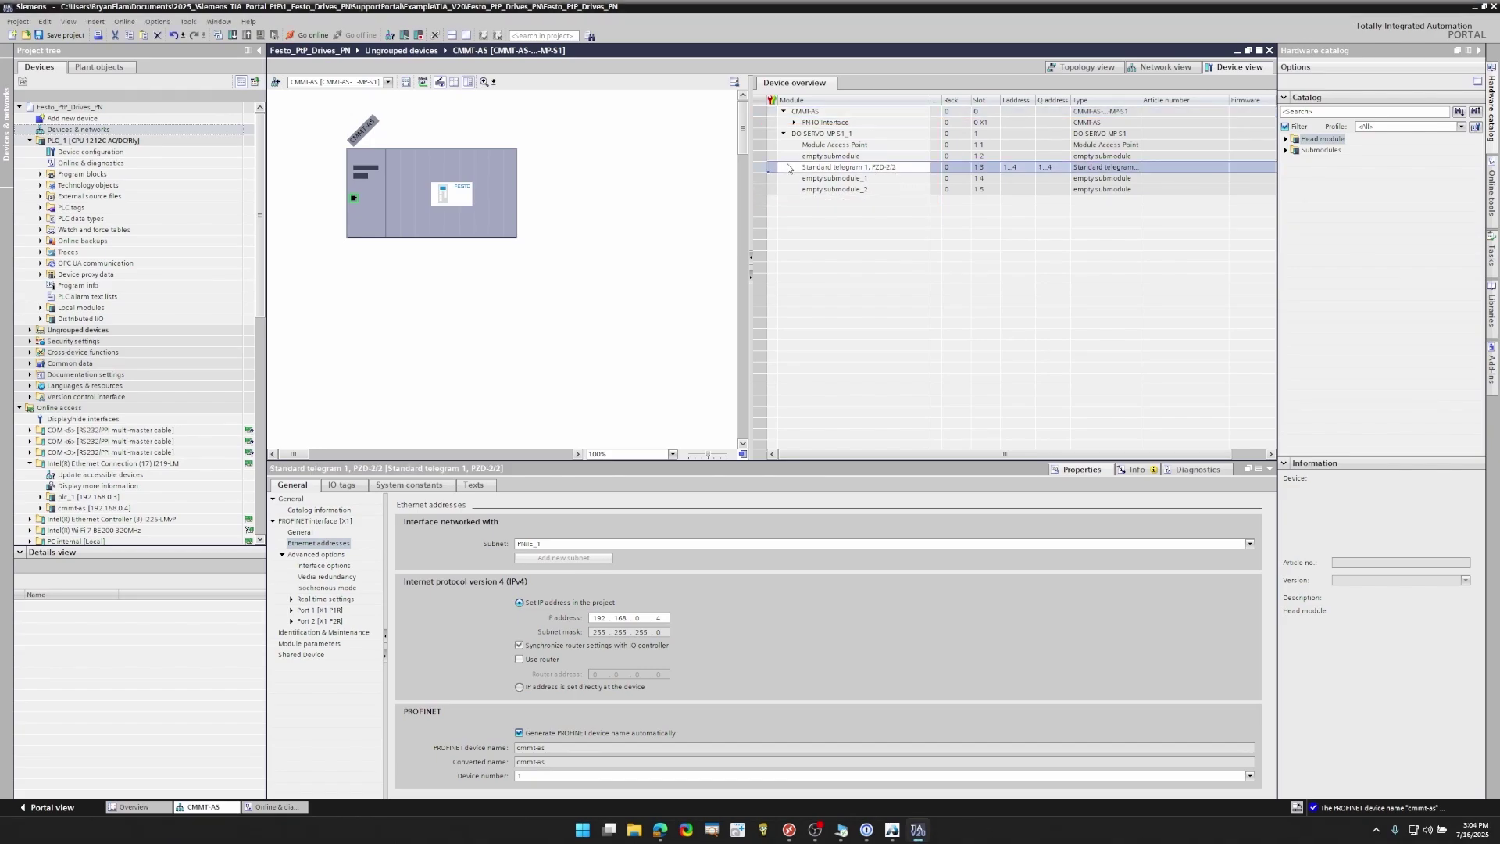
right_click(755, 168)
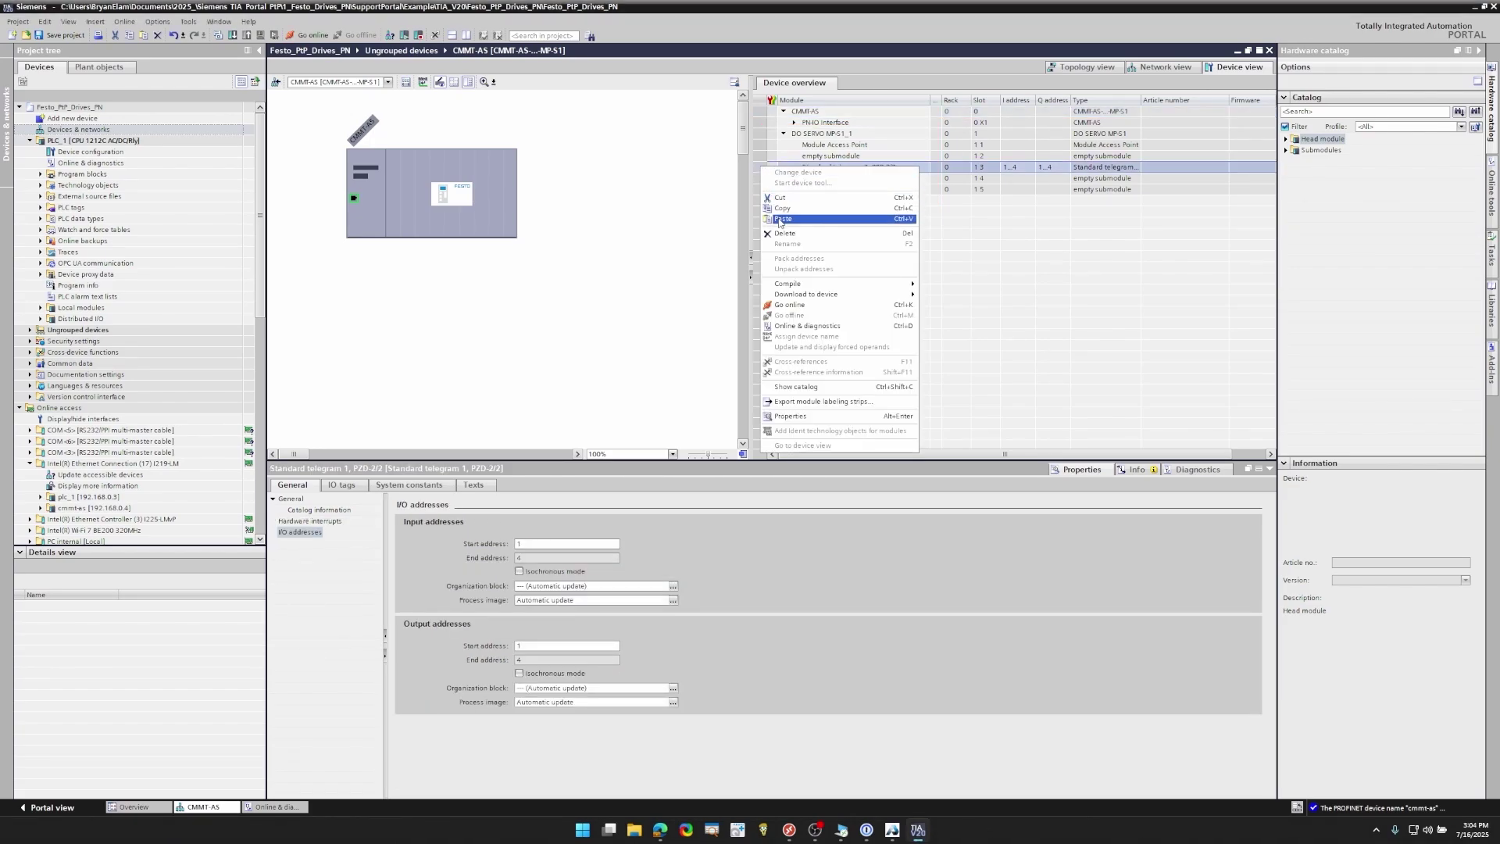
click(823, 239)
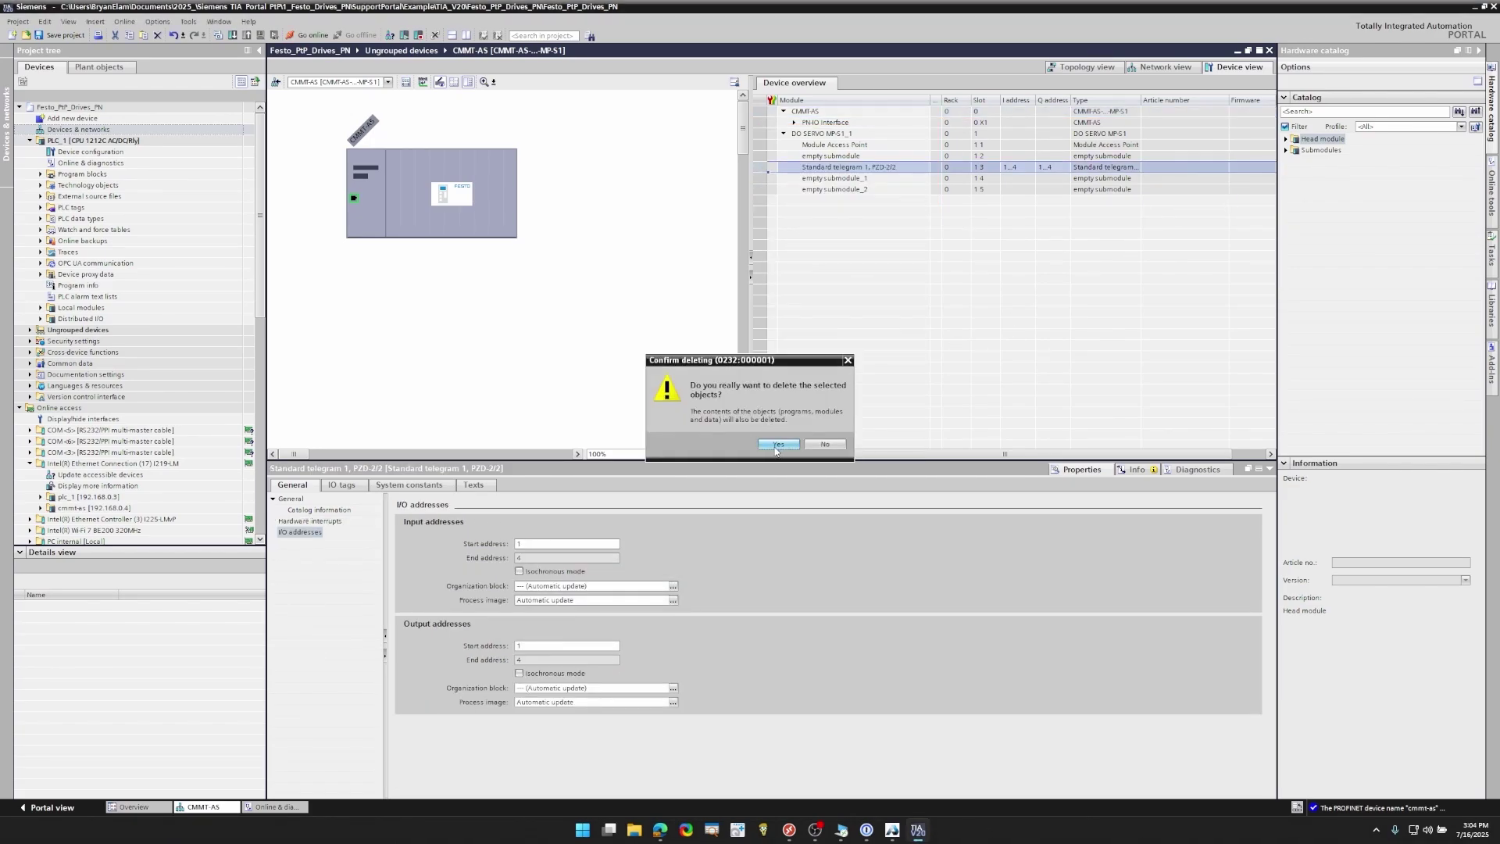
click(777, 444)
- Insert Siemens telegram 111, PZD-12/12 into slot 1 3, then return to Devices & networks
click(1286, 150)
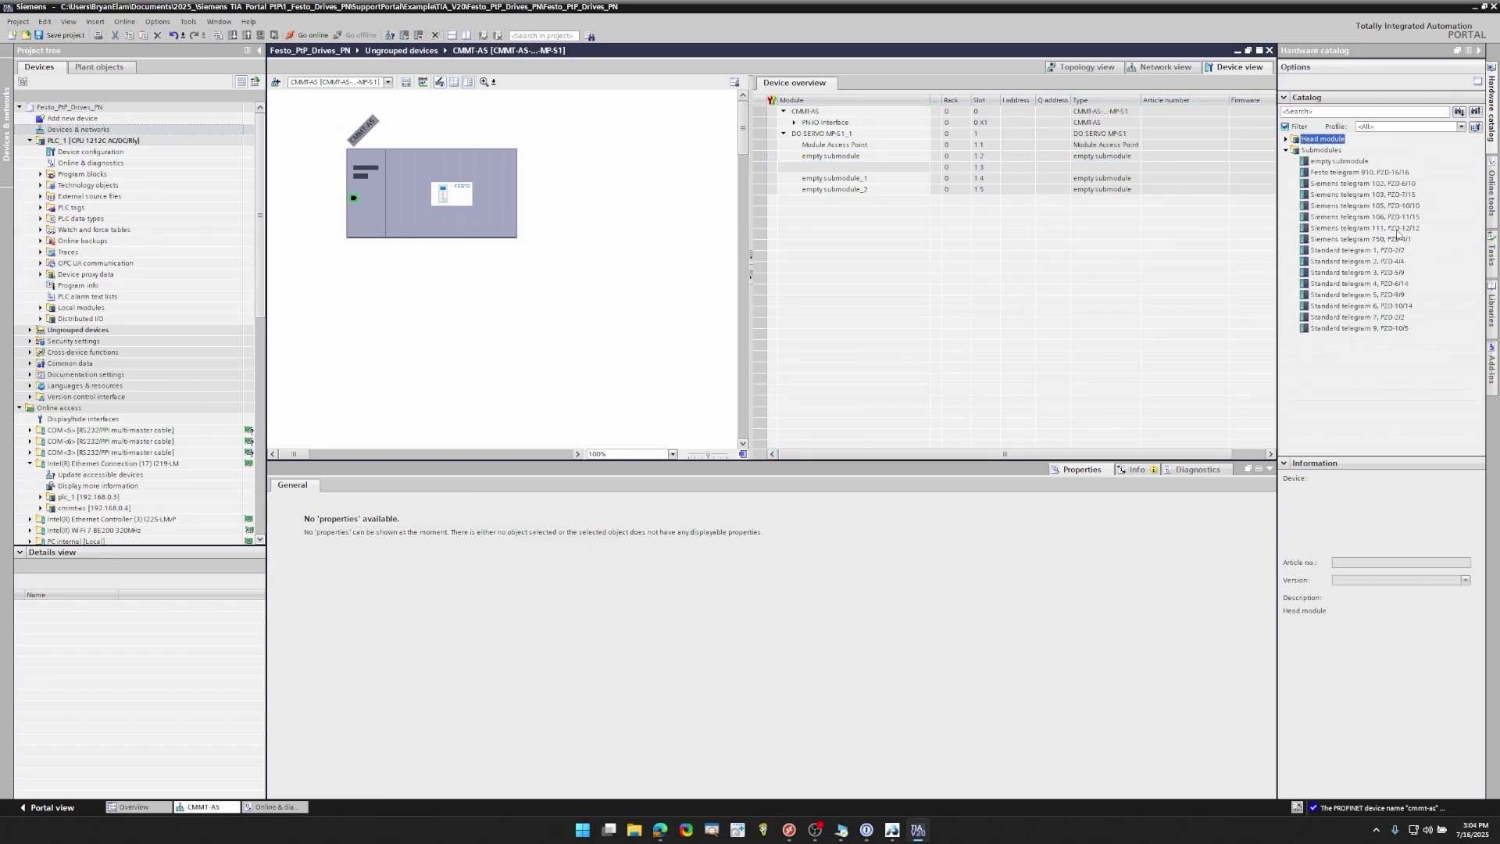
drag(1285, 150, 1447, 343)
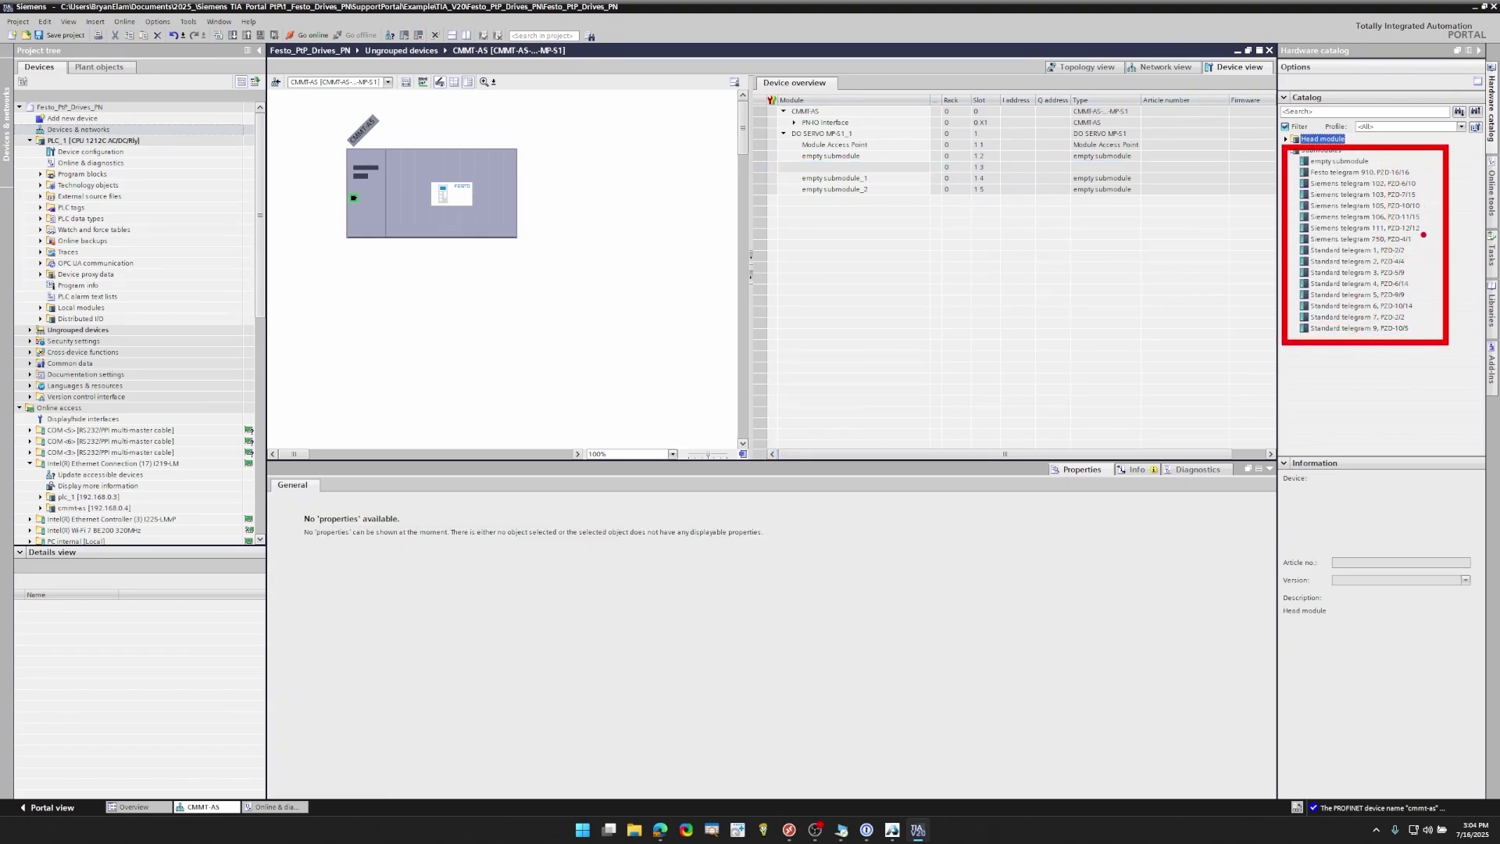
key(Escape)
drag(1372, 229, 883, 168)
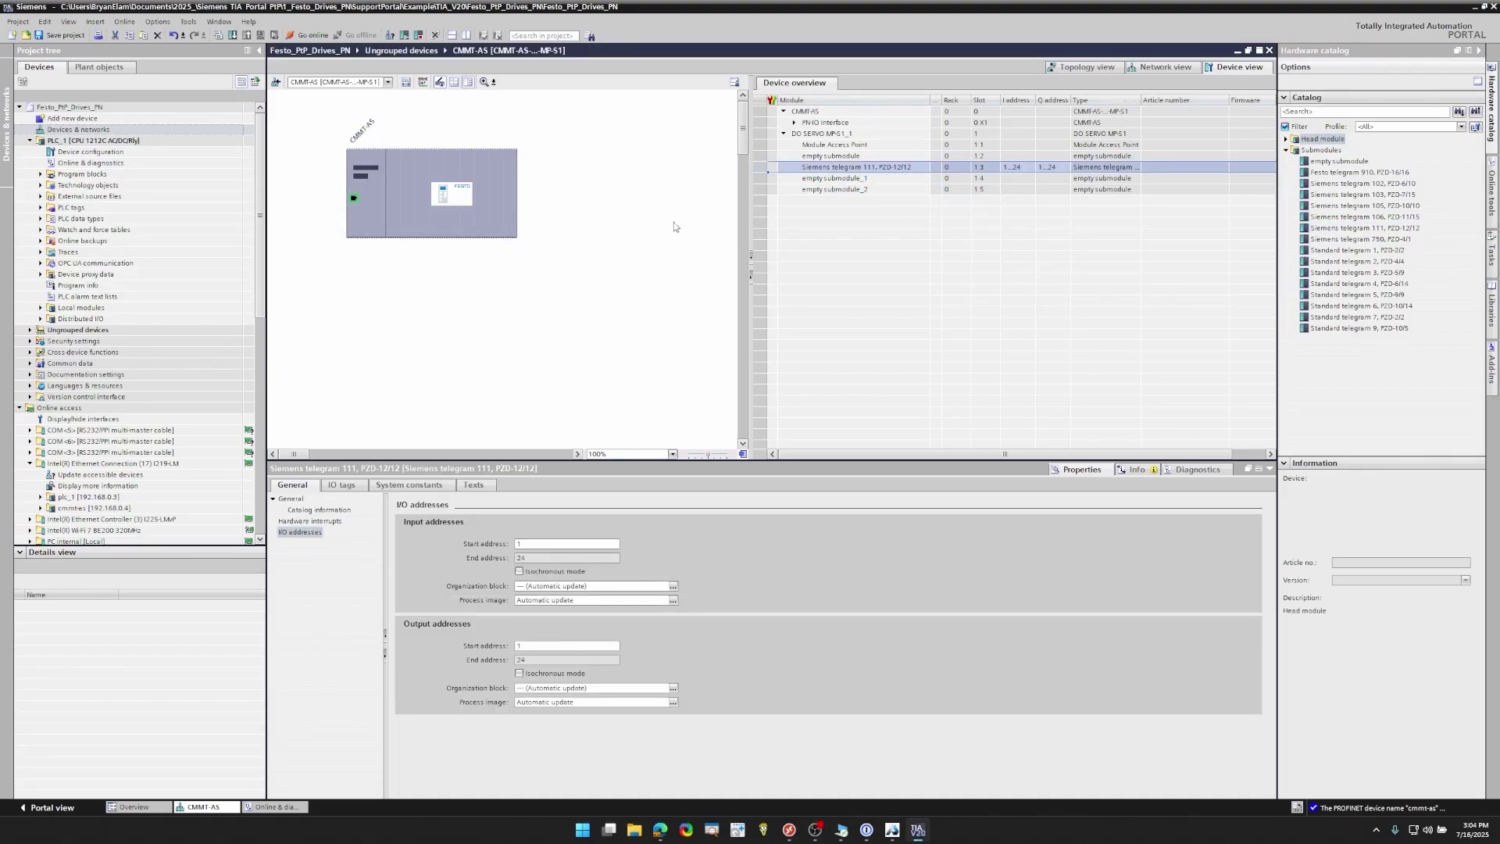
double_click(107, 130)
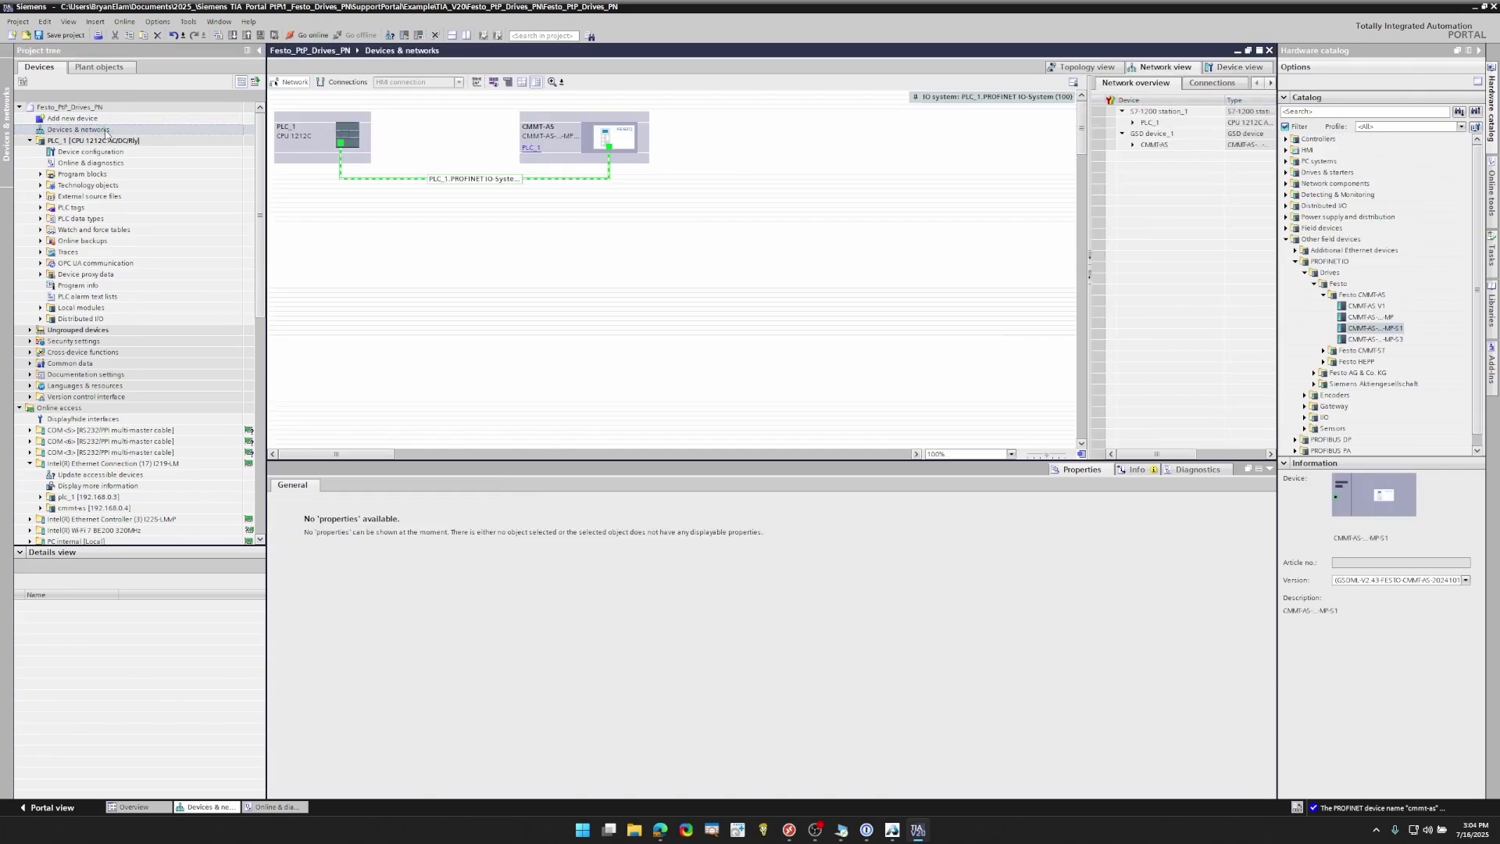
- Compile and download the configuration and program to PLC_1, overwriting all differing settings
click(165, 54)
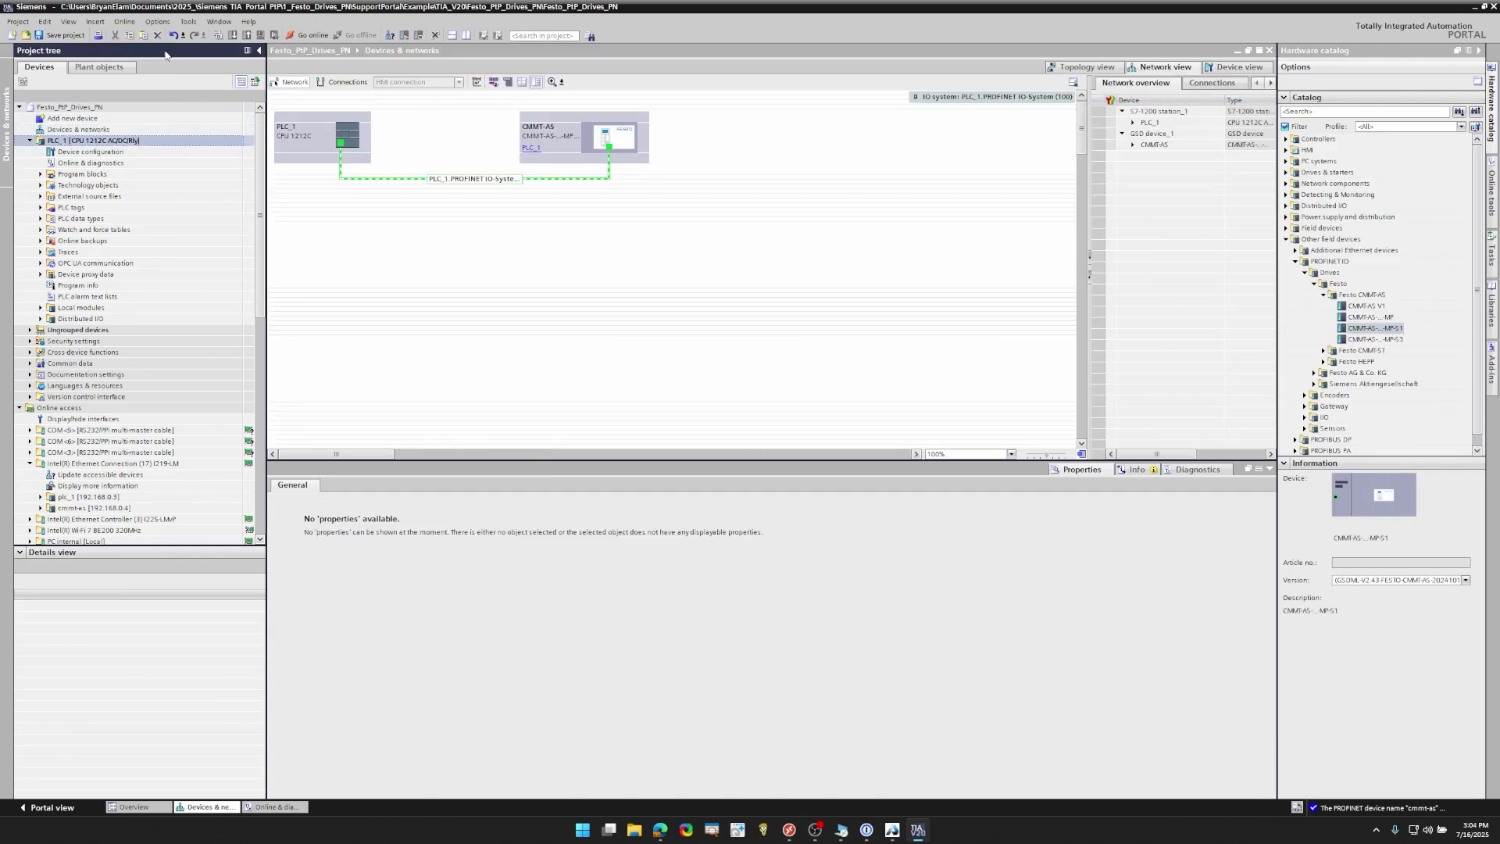
click(219, 36)
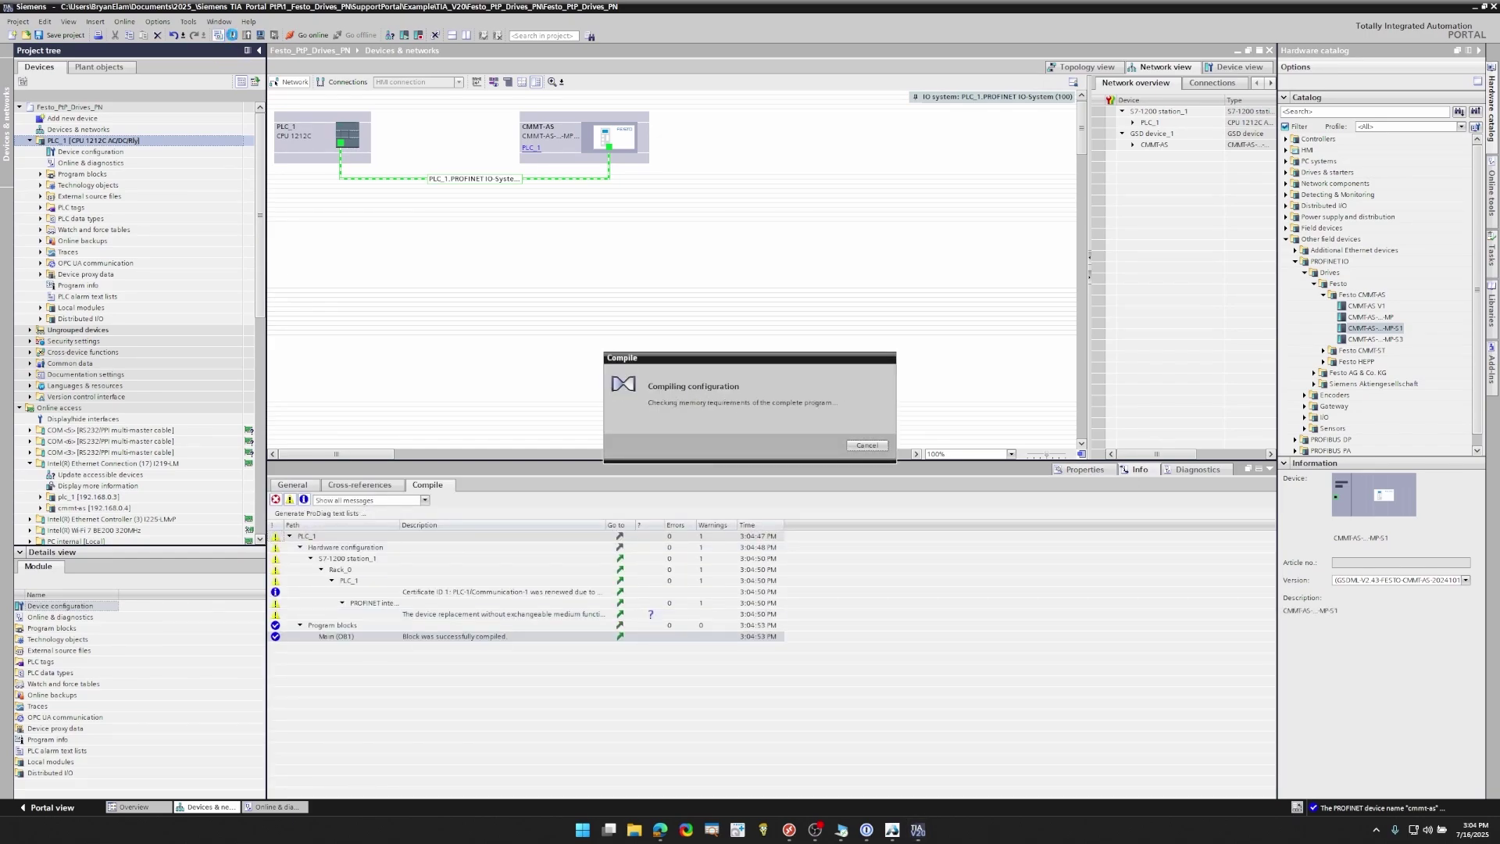
click(233, 36)
click(811, 462)
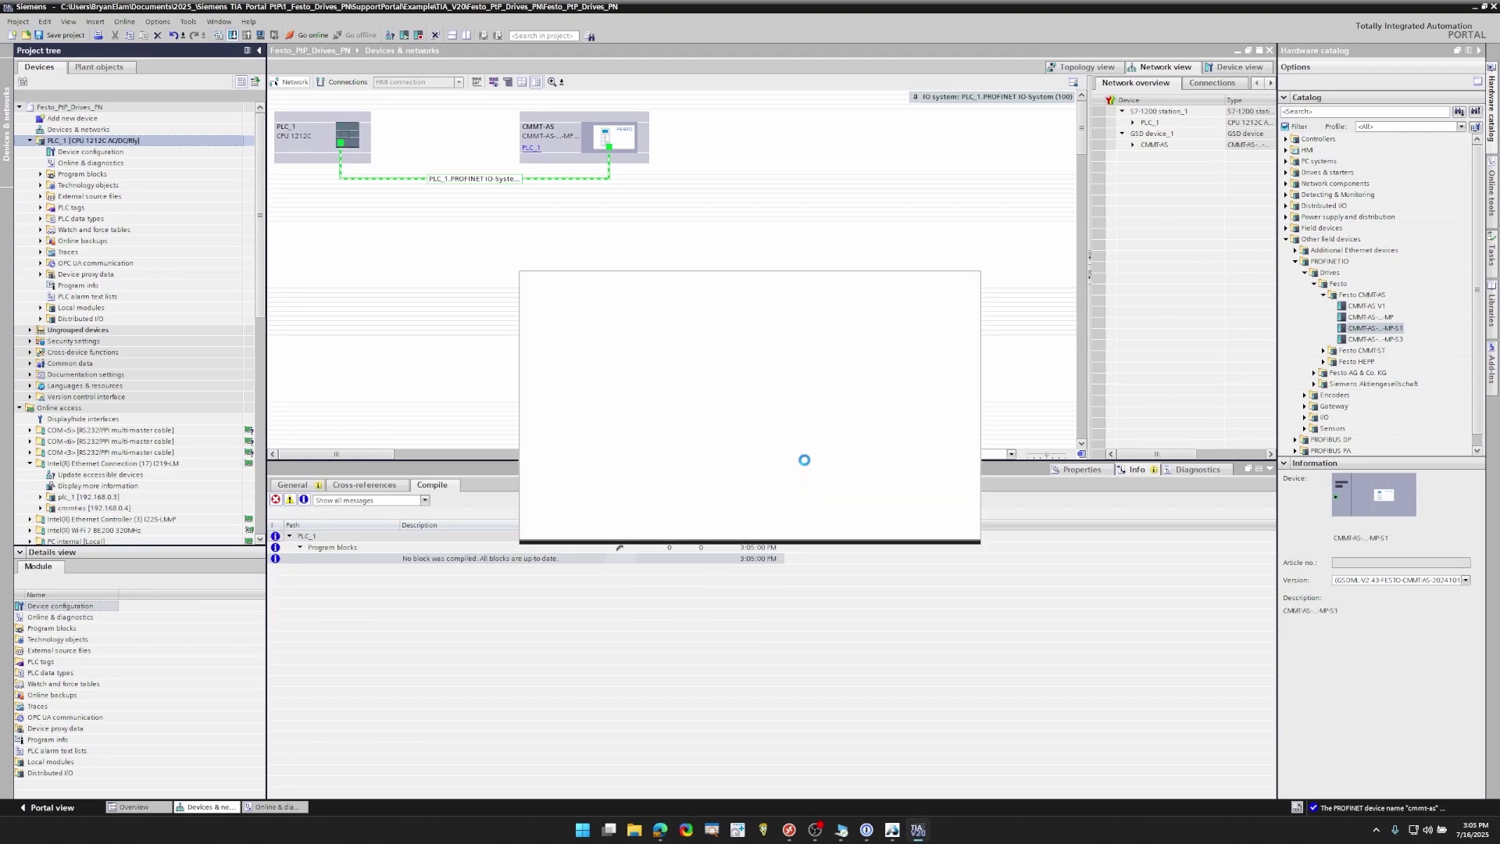
click(880, 461)
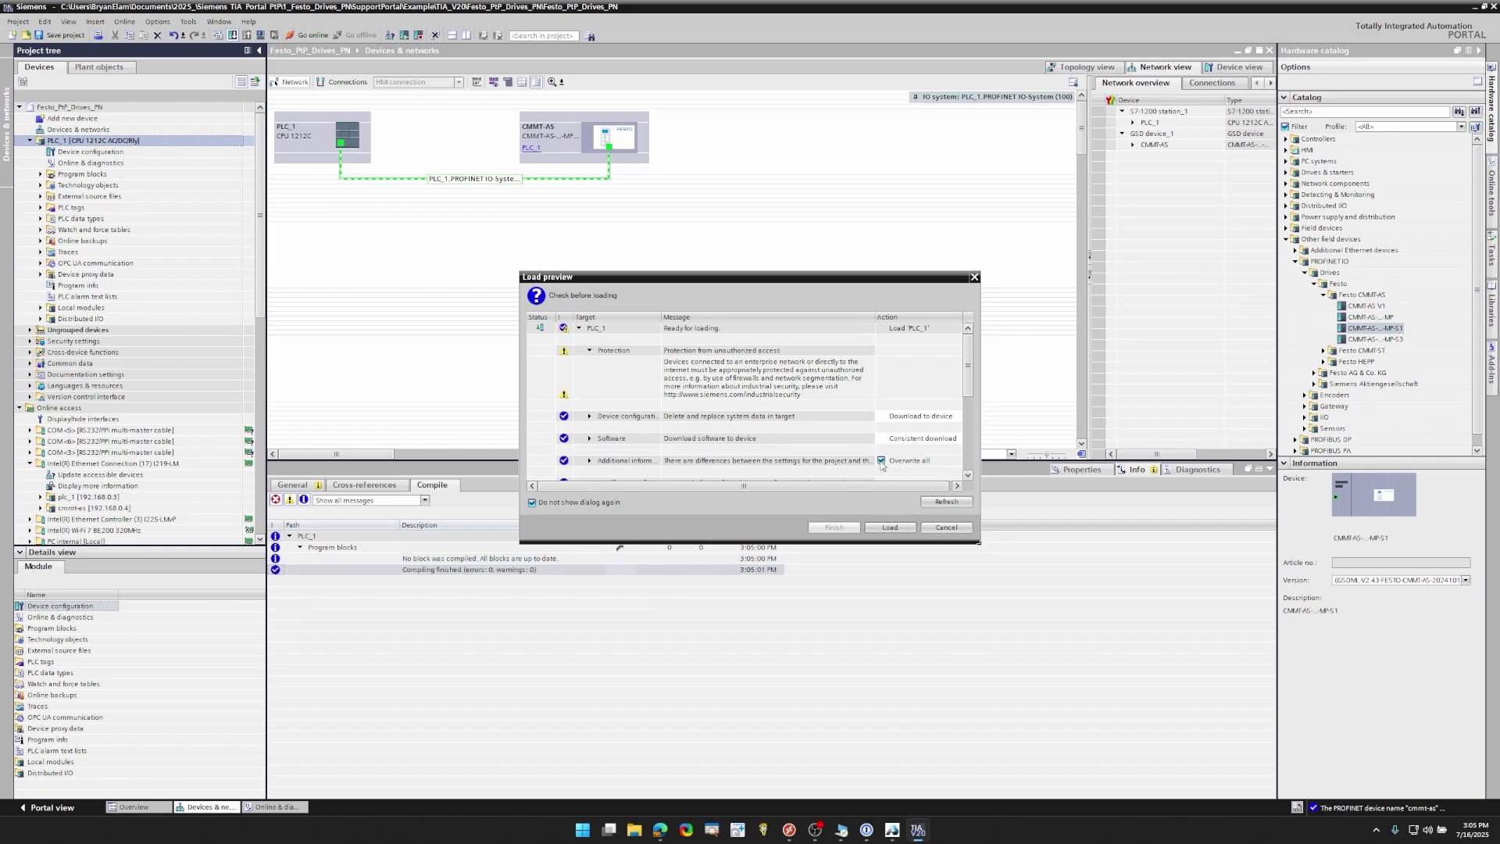
click(890, 527)
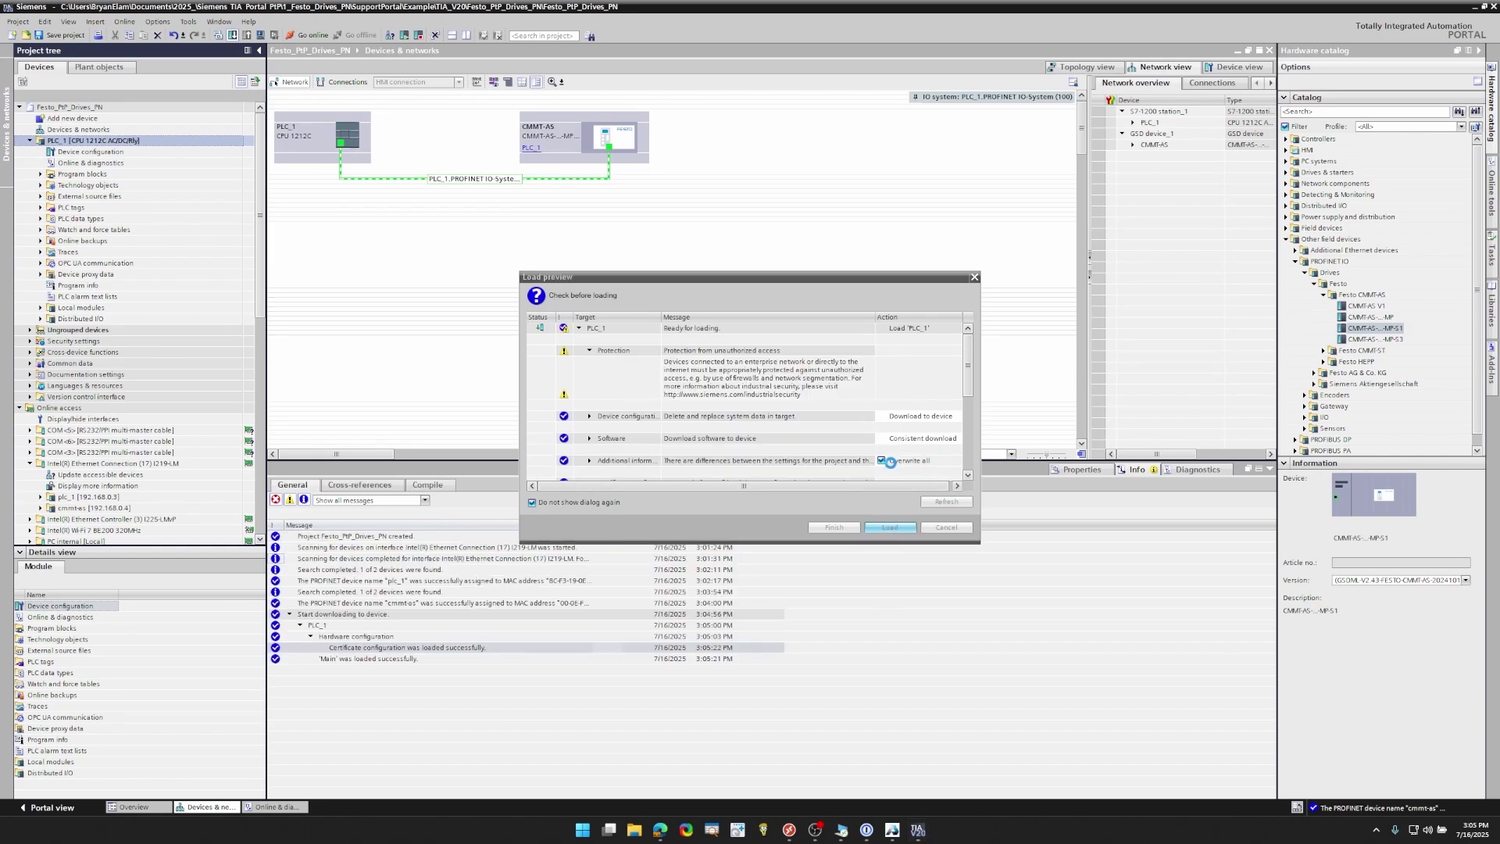
click(833, 527)
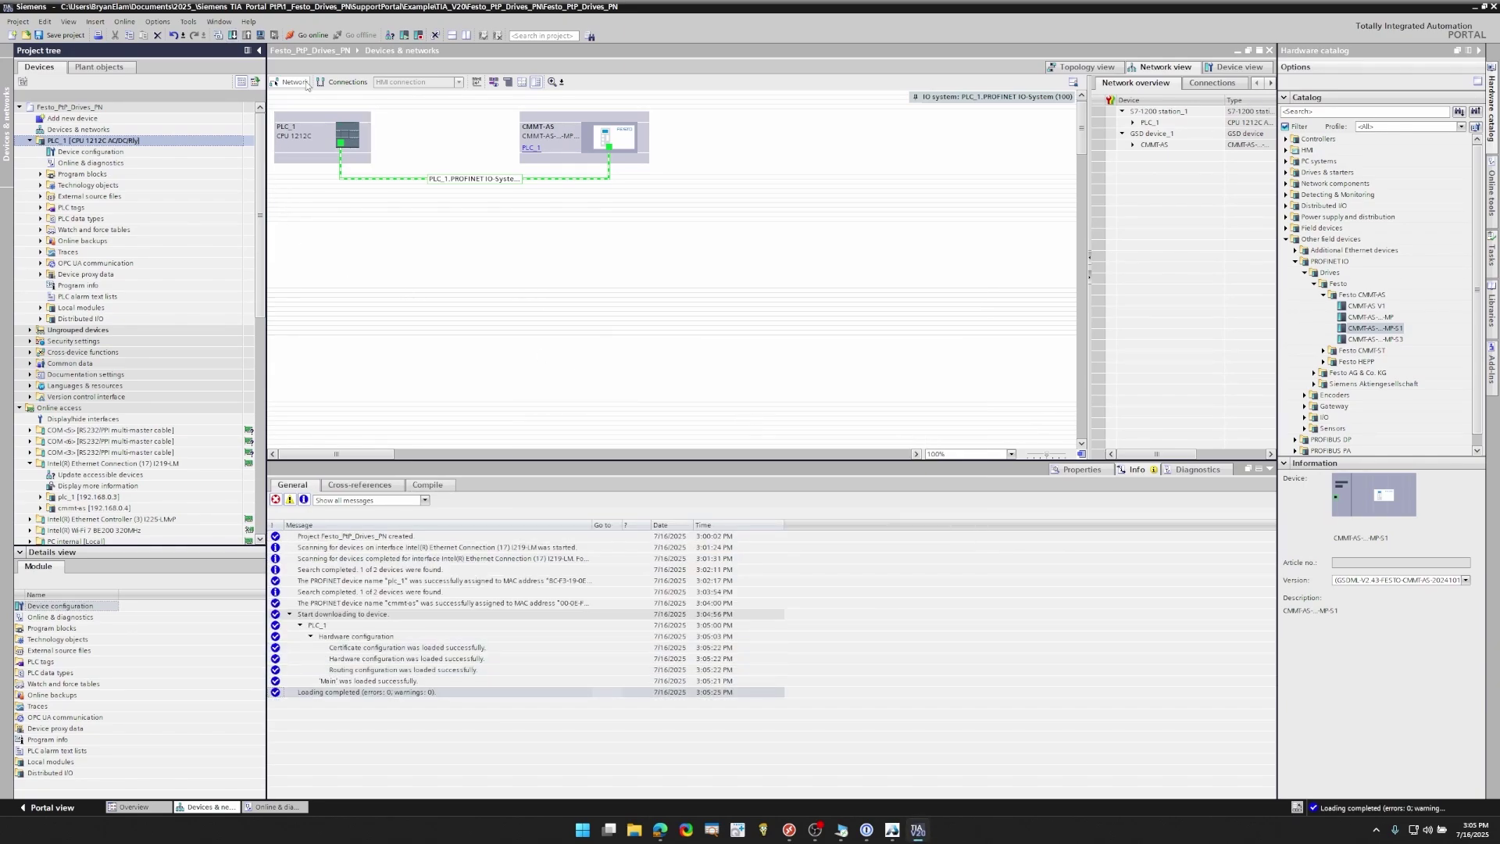
- Go online, switch the PLC_1 CPU to RUN, then go offline
click(308, 35)
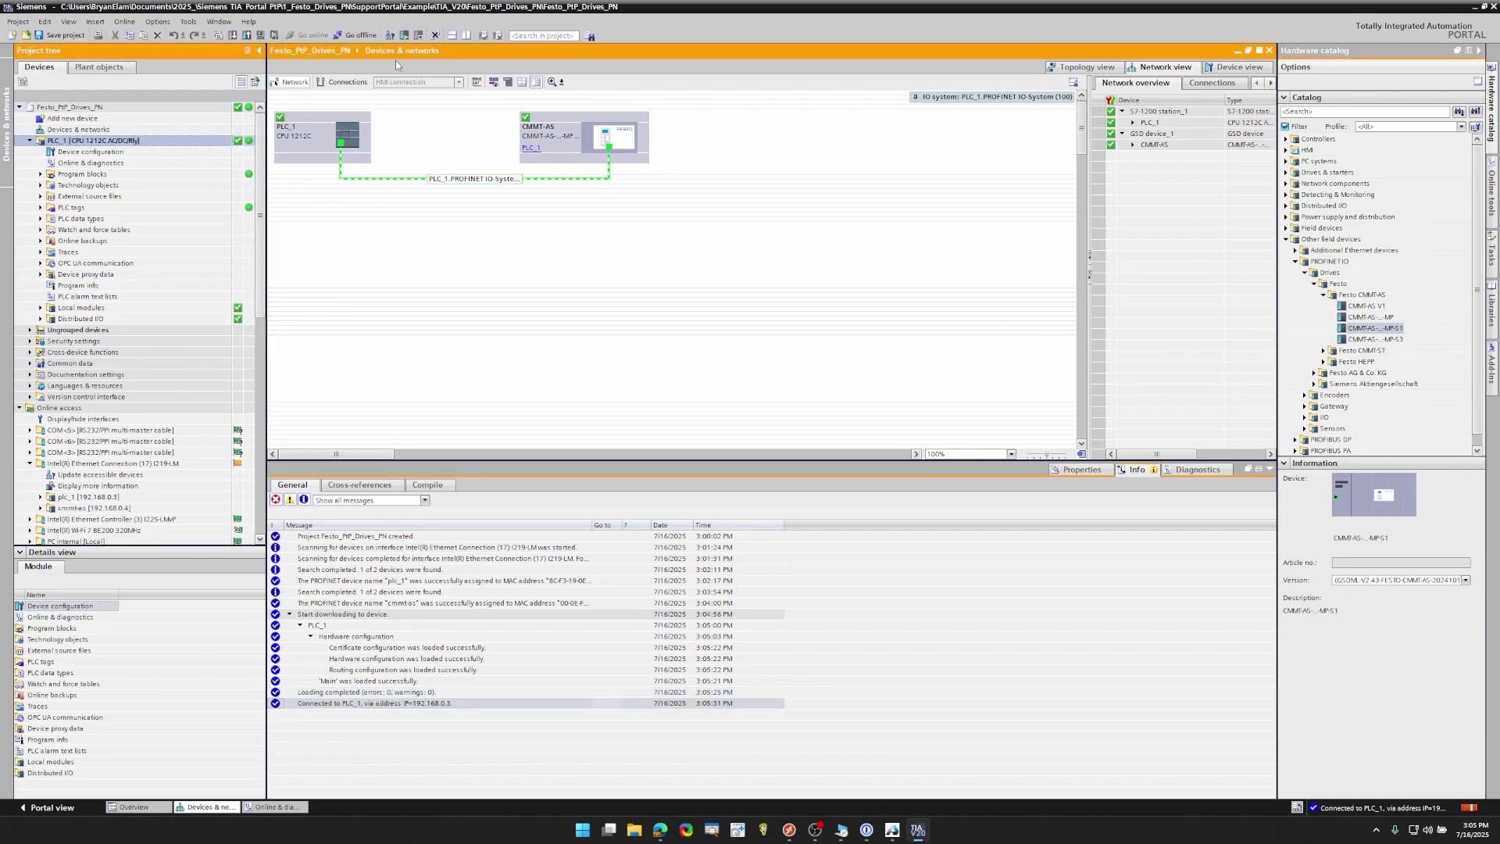
click(404, 36)
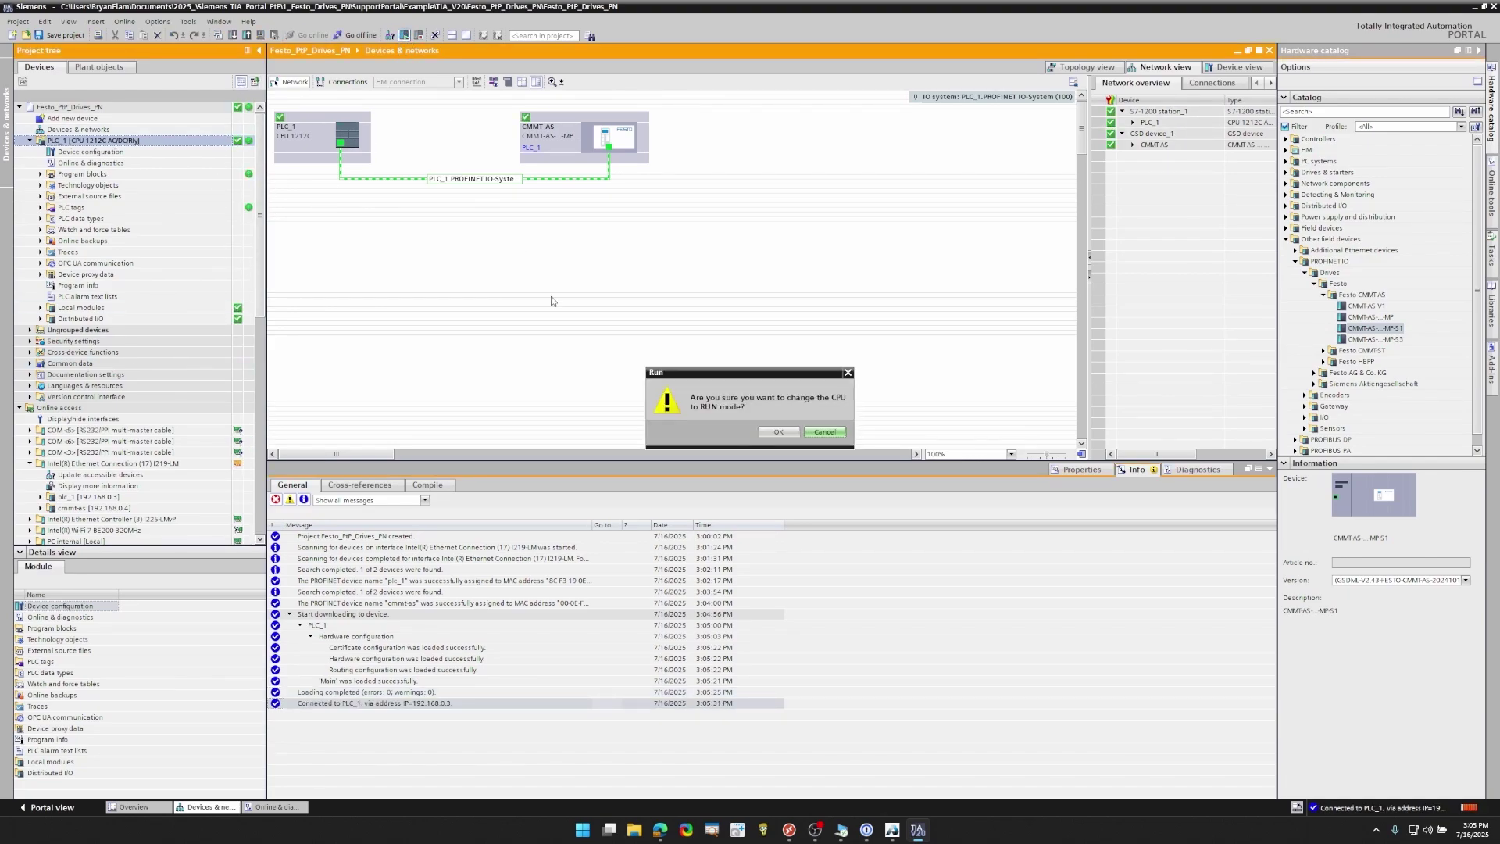
click(777, 431)
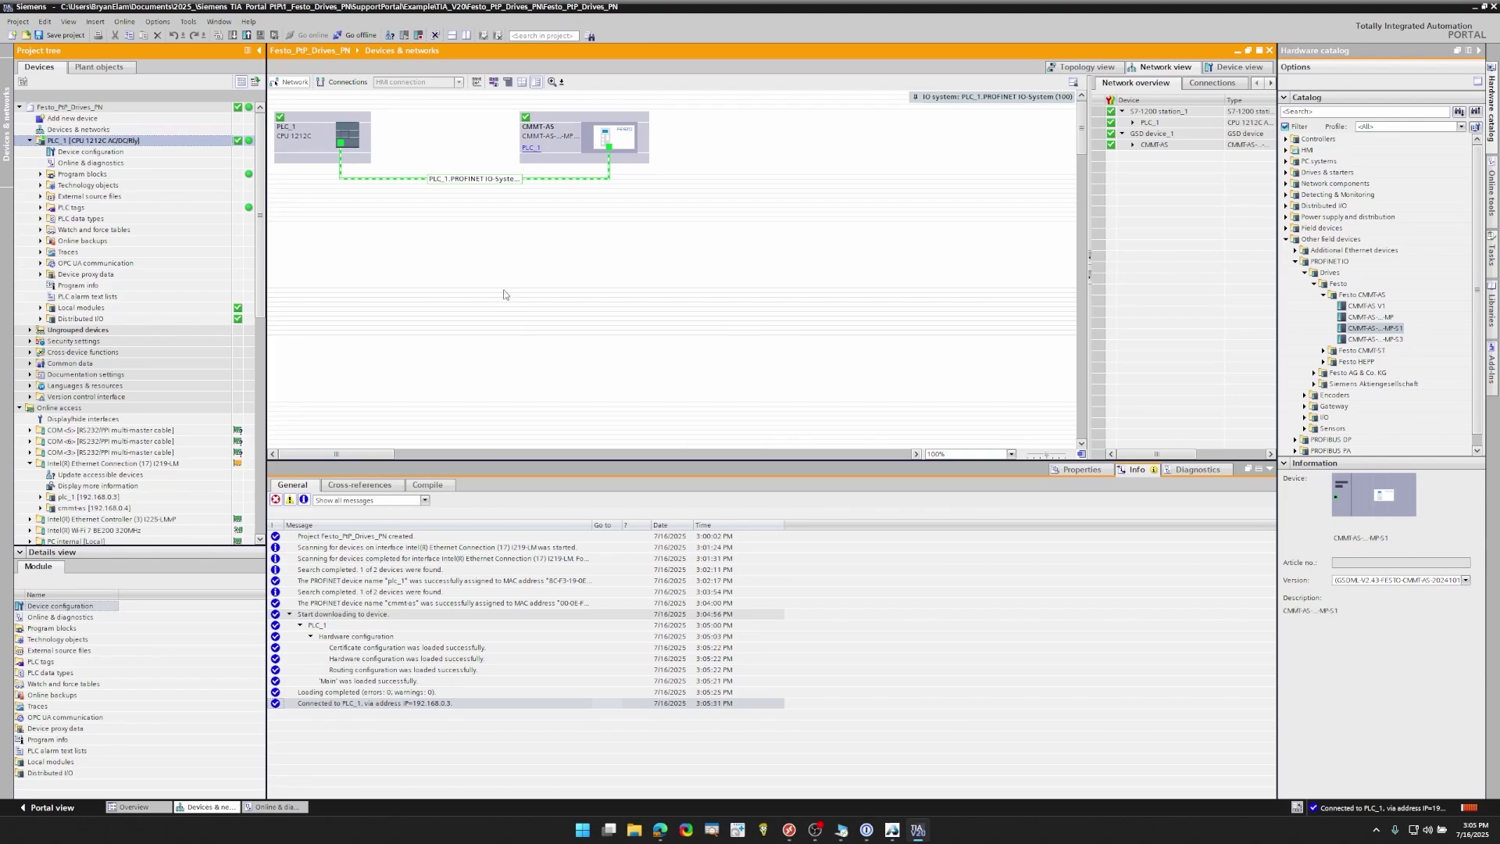
click(354, 36)
- Open Main [OB1] and load the Festo_Drives_PN_Lib_V20.al20 global library
click(41, 175)
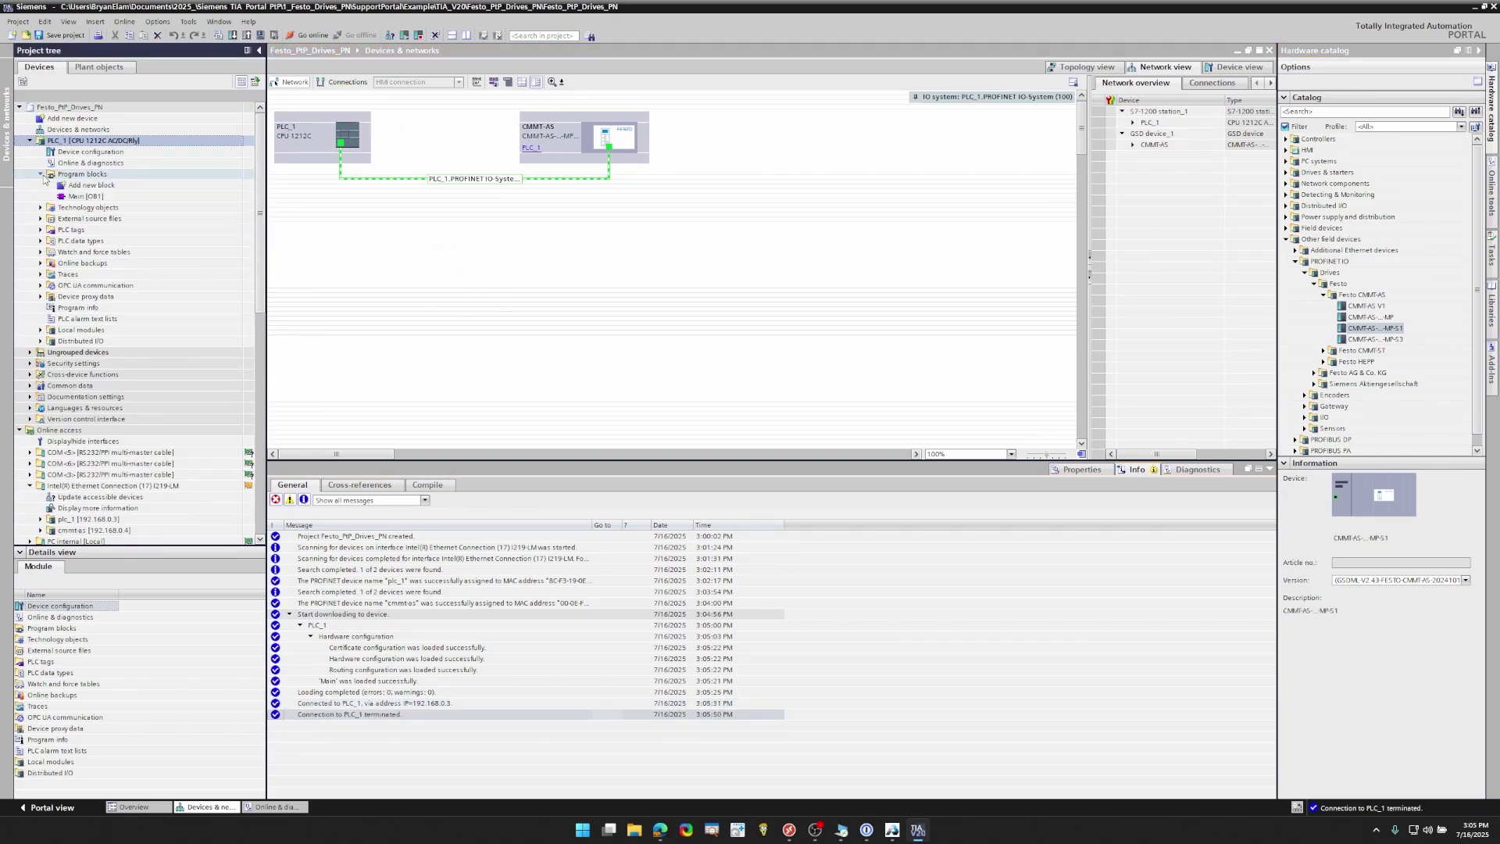
double_click(86, 196)
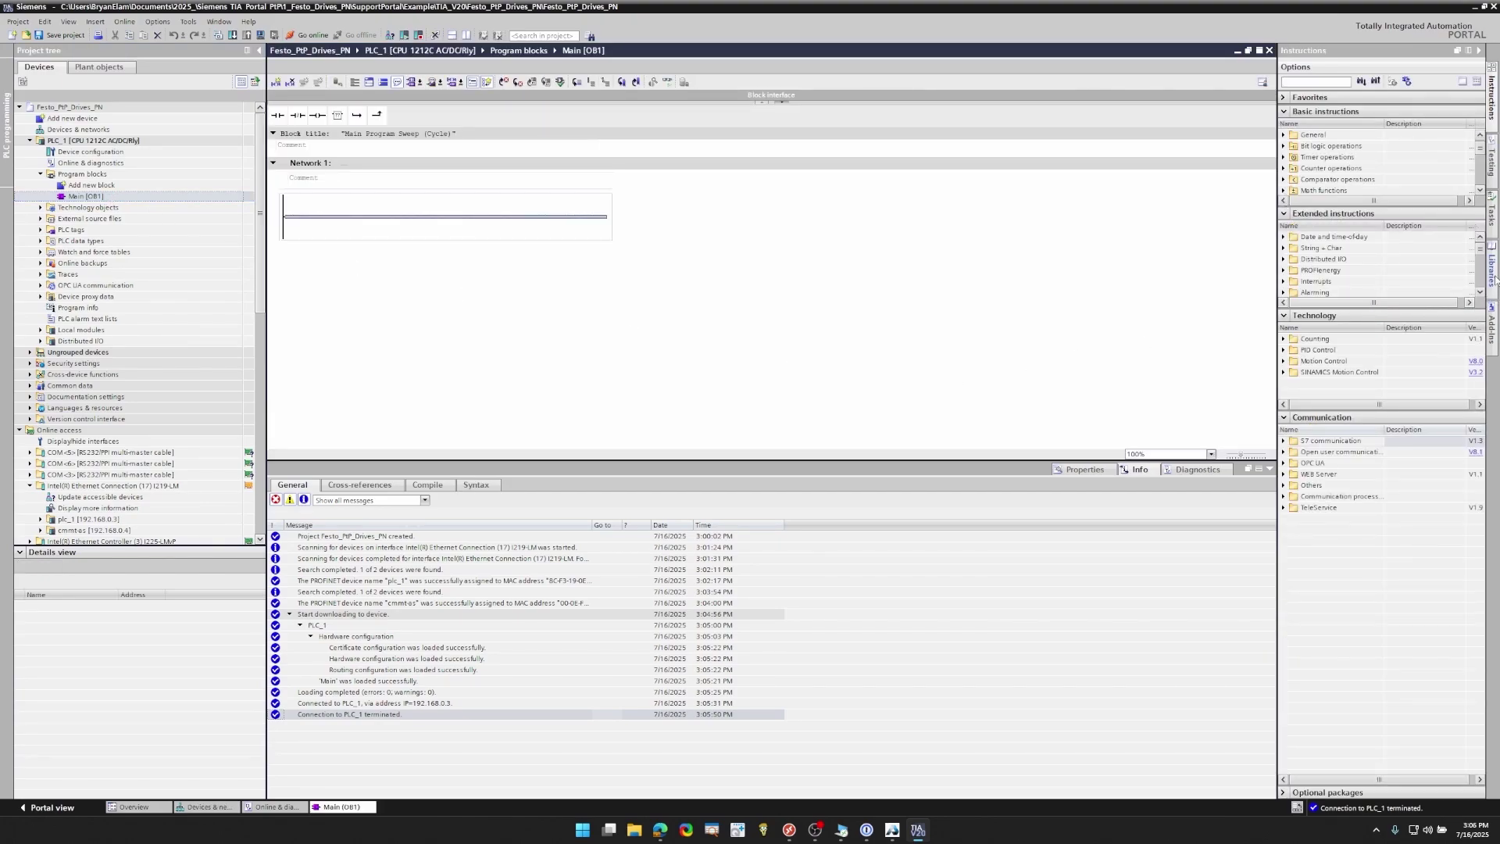
click(1493, 270)
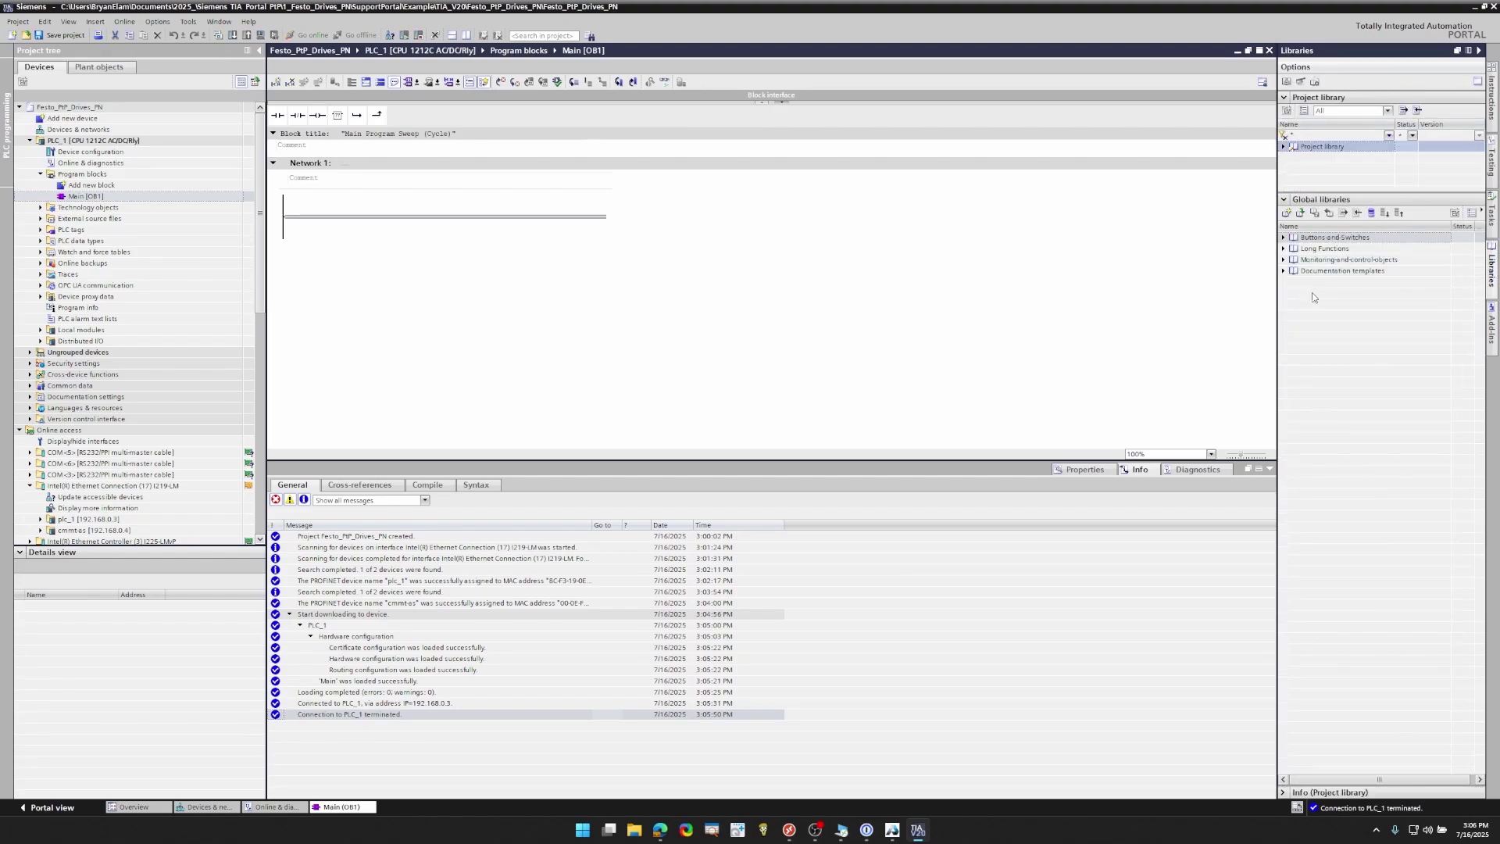
click(1300, 215)
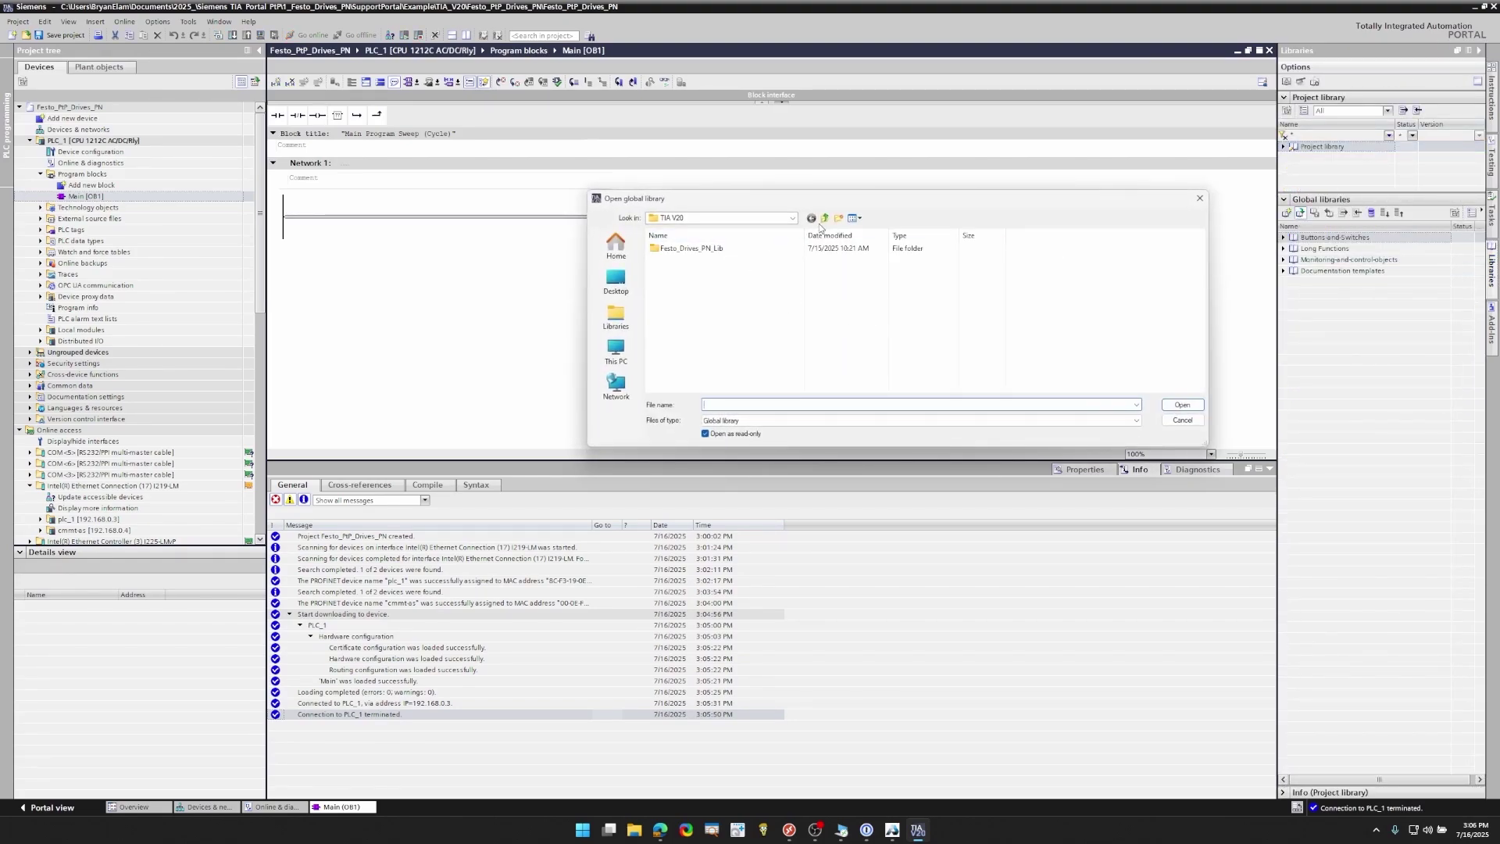
double_click(703, 249)
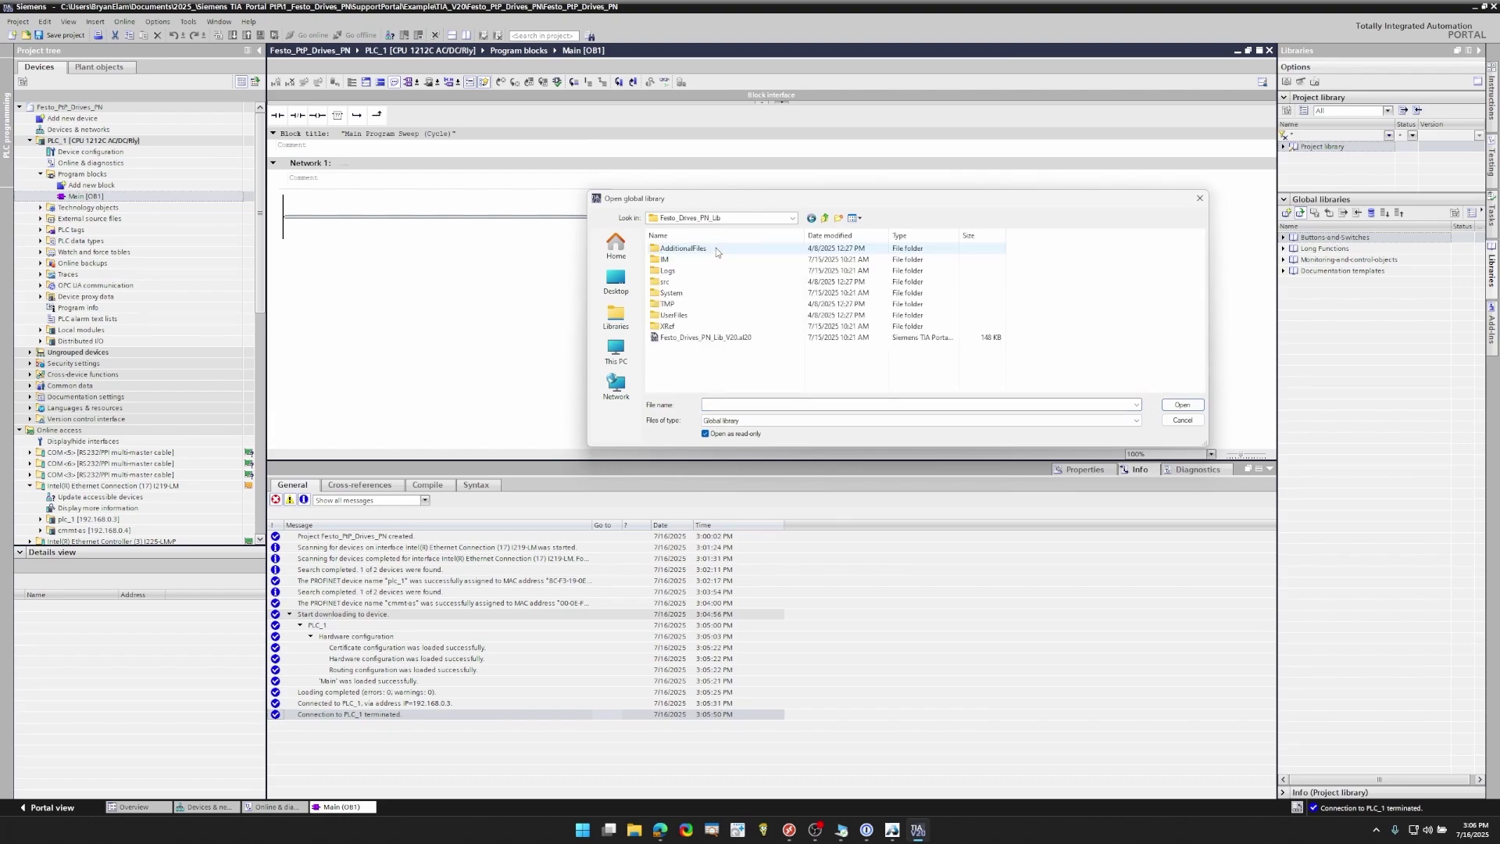
click(708, 339)
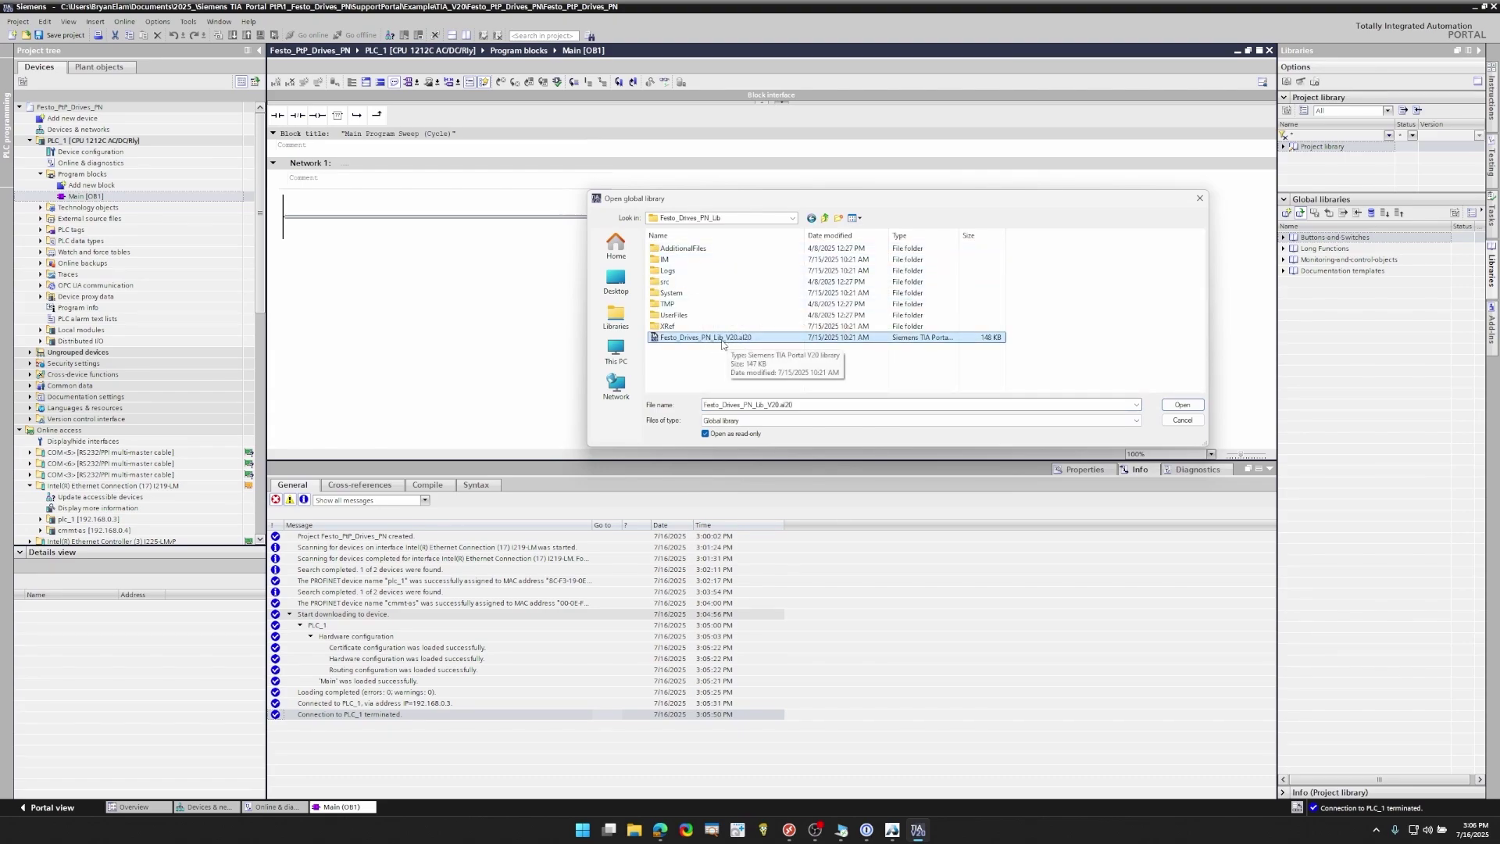
click(1182, 405)
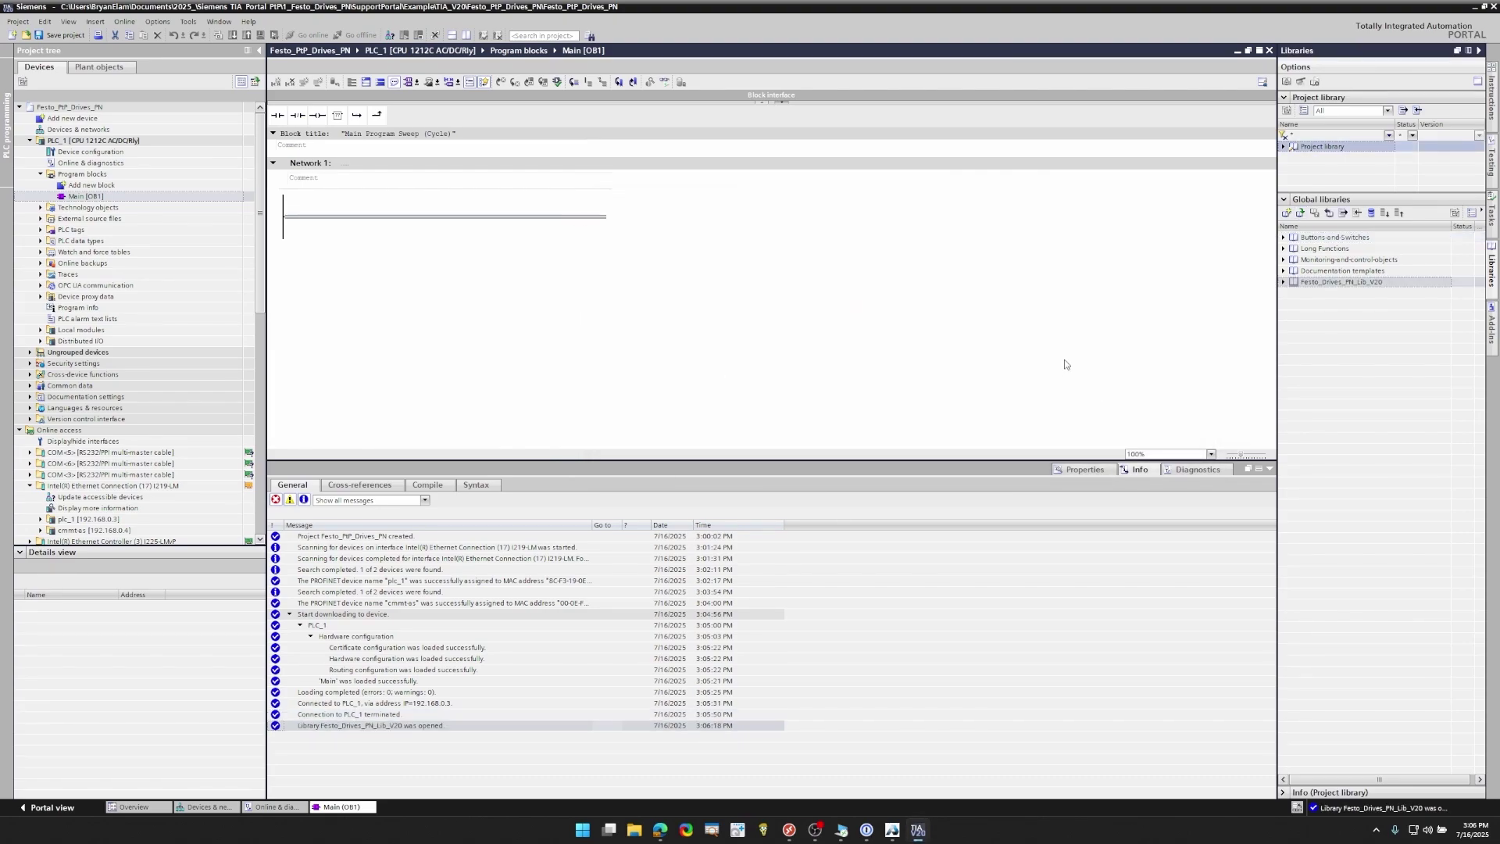
- Place the Festo_PtP_Drives_PN master copy in Network 1 with its instance DB
click(1283, 281)
click(1294, 304)
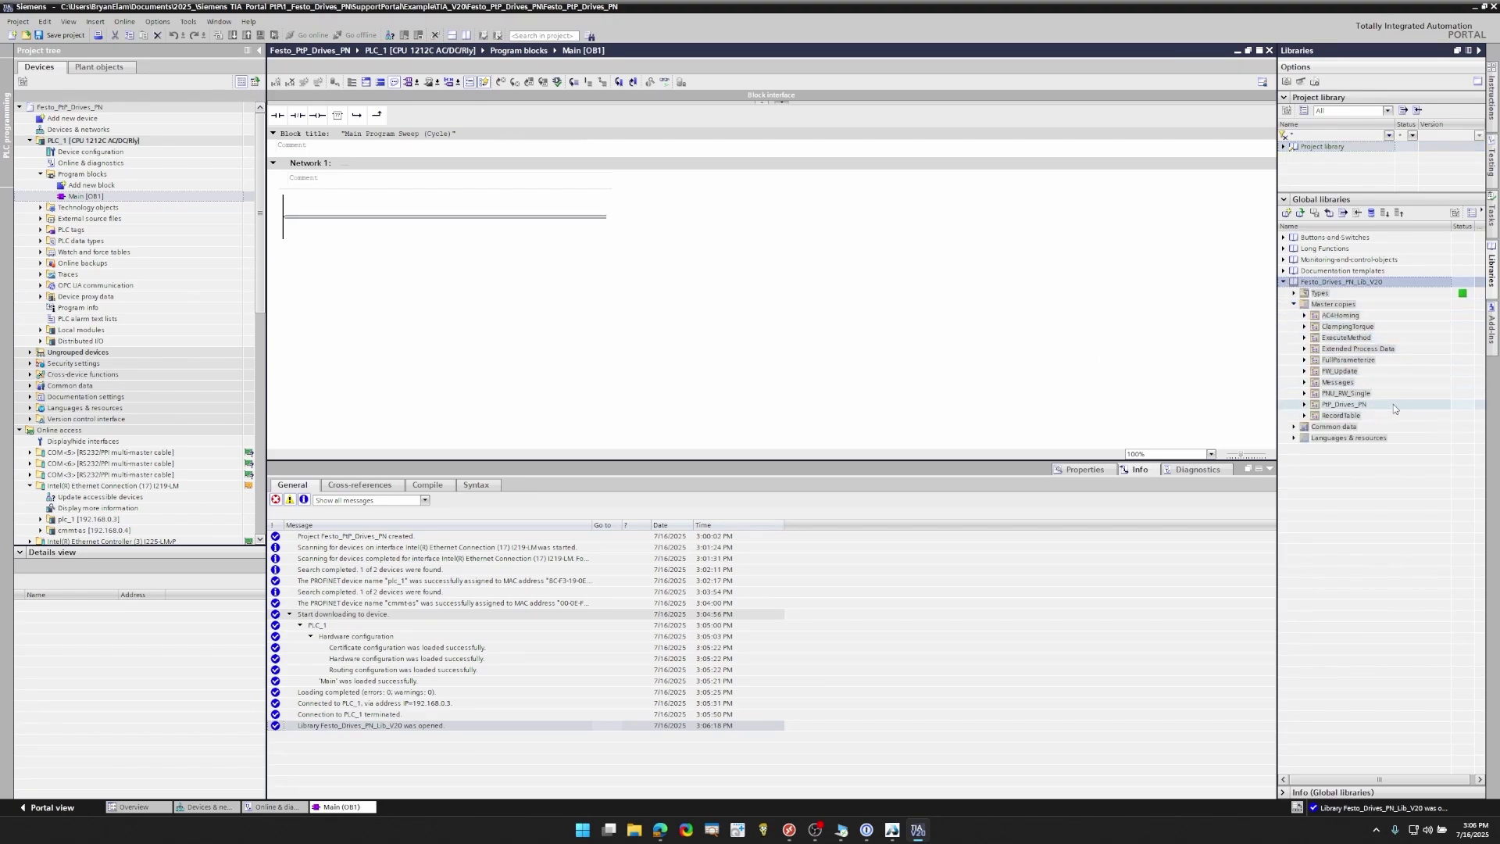
click(1304, 405)
drag(1399, 422, 442, 227)
click(827, 508)
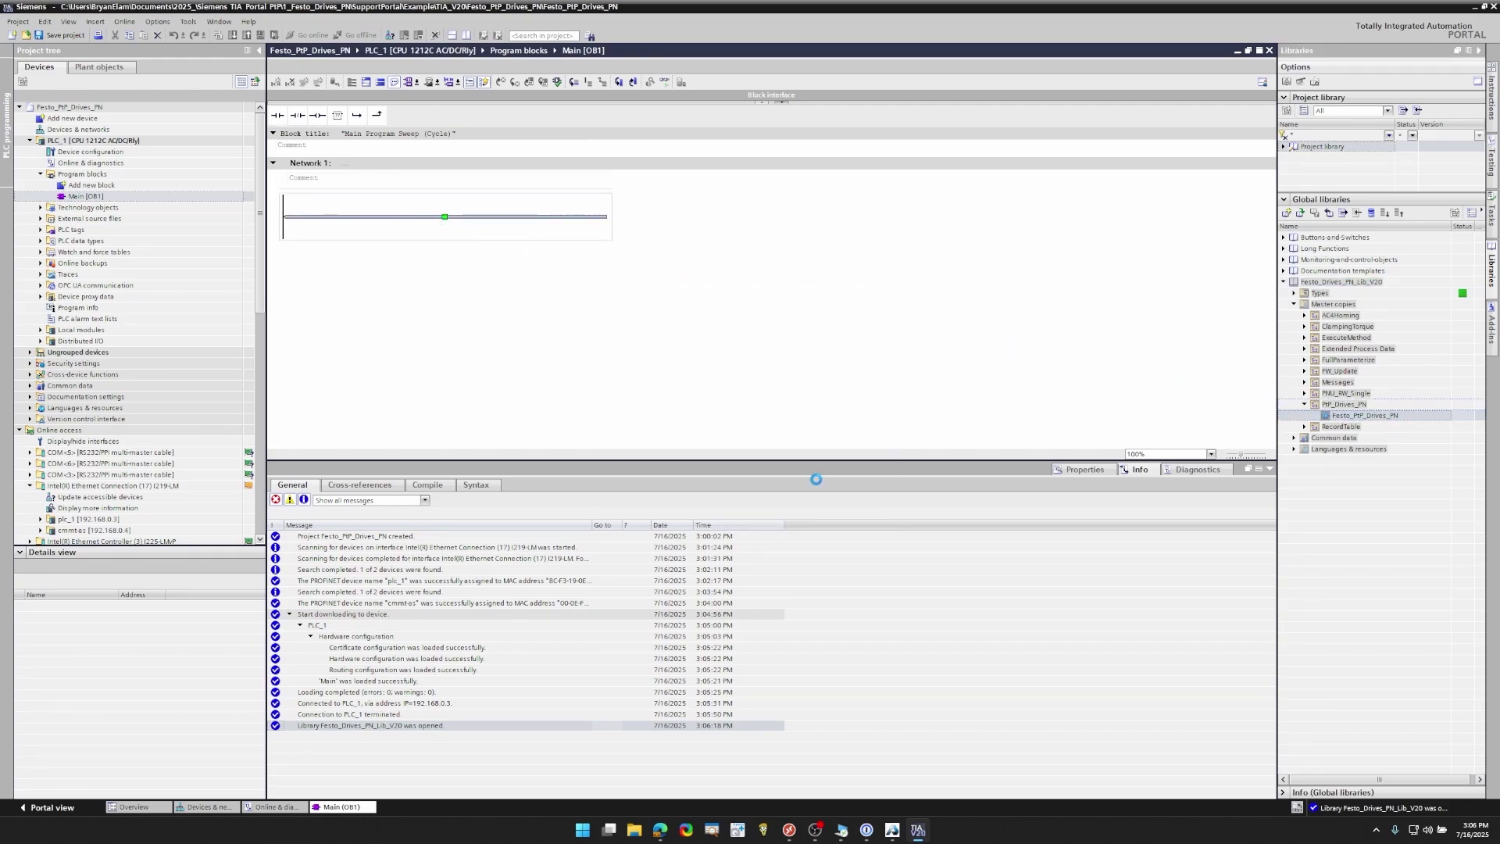
drag(733, 532, 1137, 583)
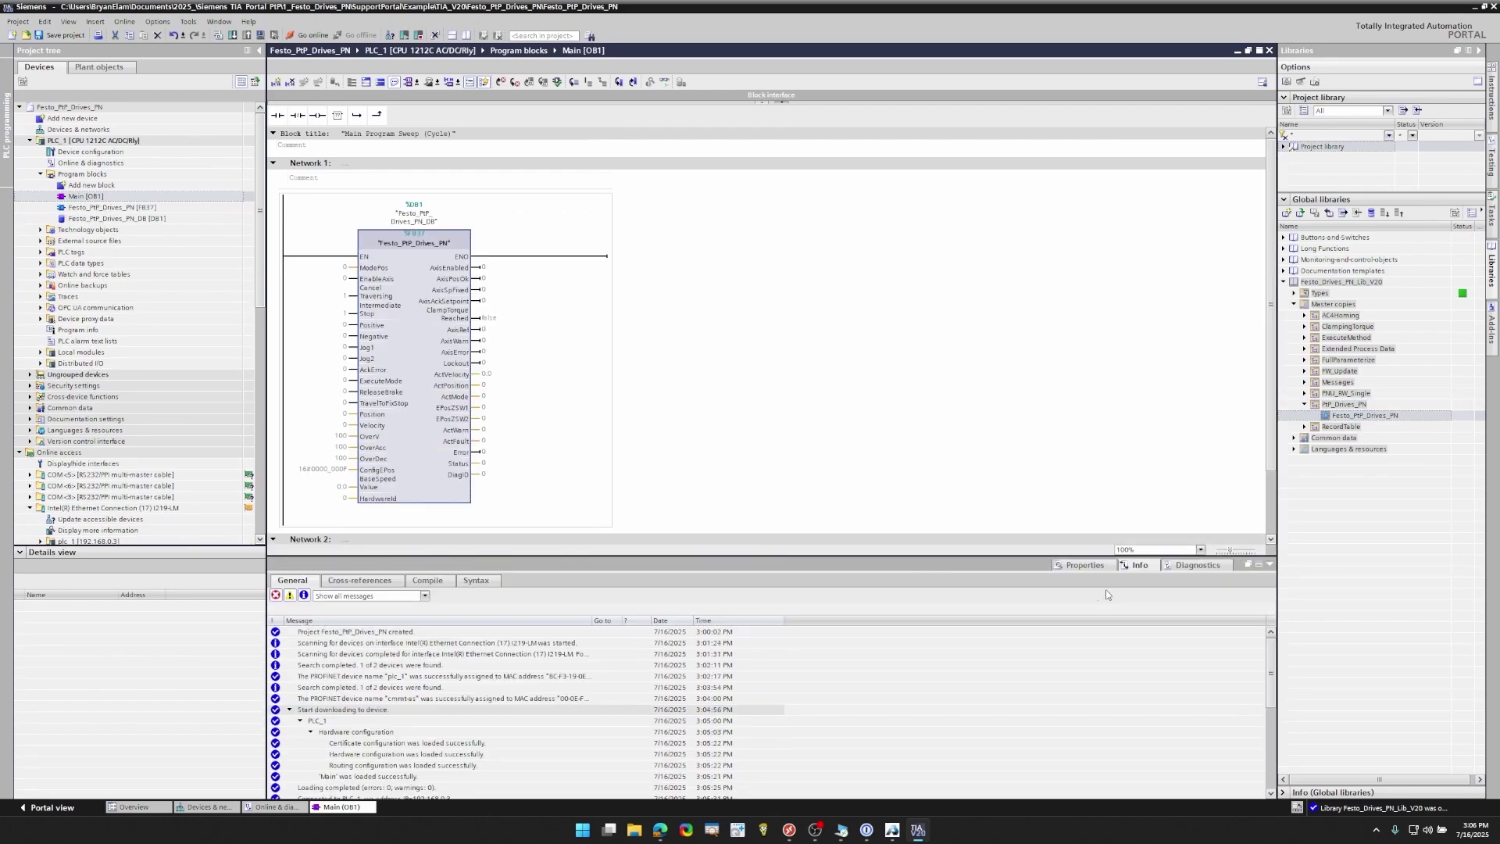
drag(715, 555, 715, 587)
scroll(913, 518, up, 3)
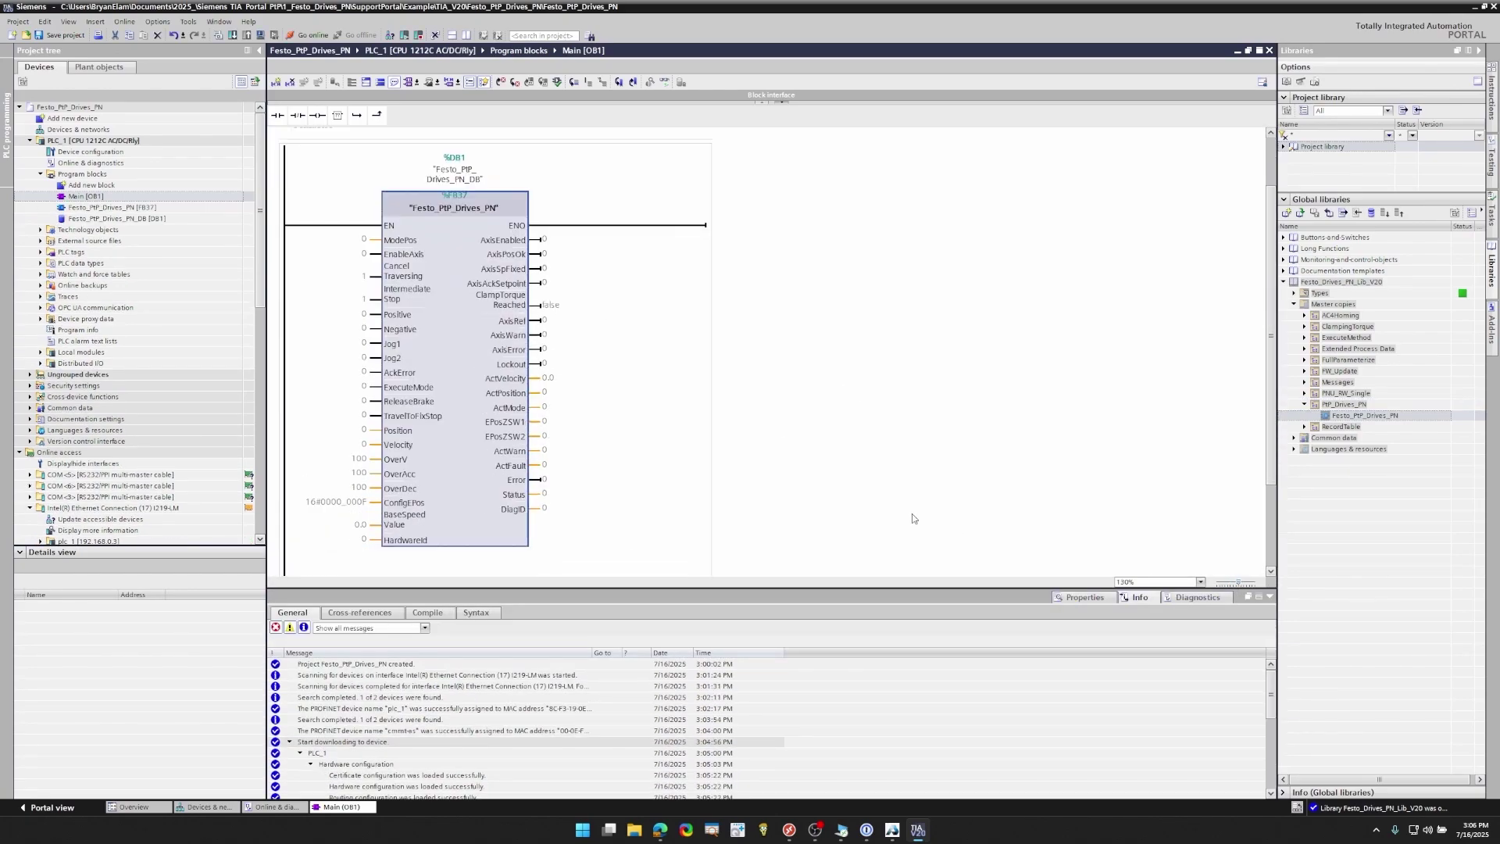
- Open the Festo_Drives_PN_Lib PDF manual and scroll to section 6.5.2 Inputs and outputs
click(670, 831)
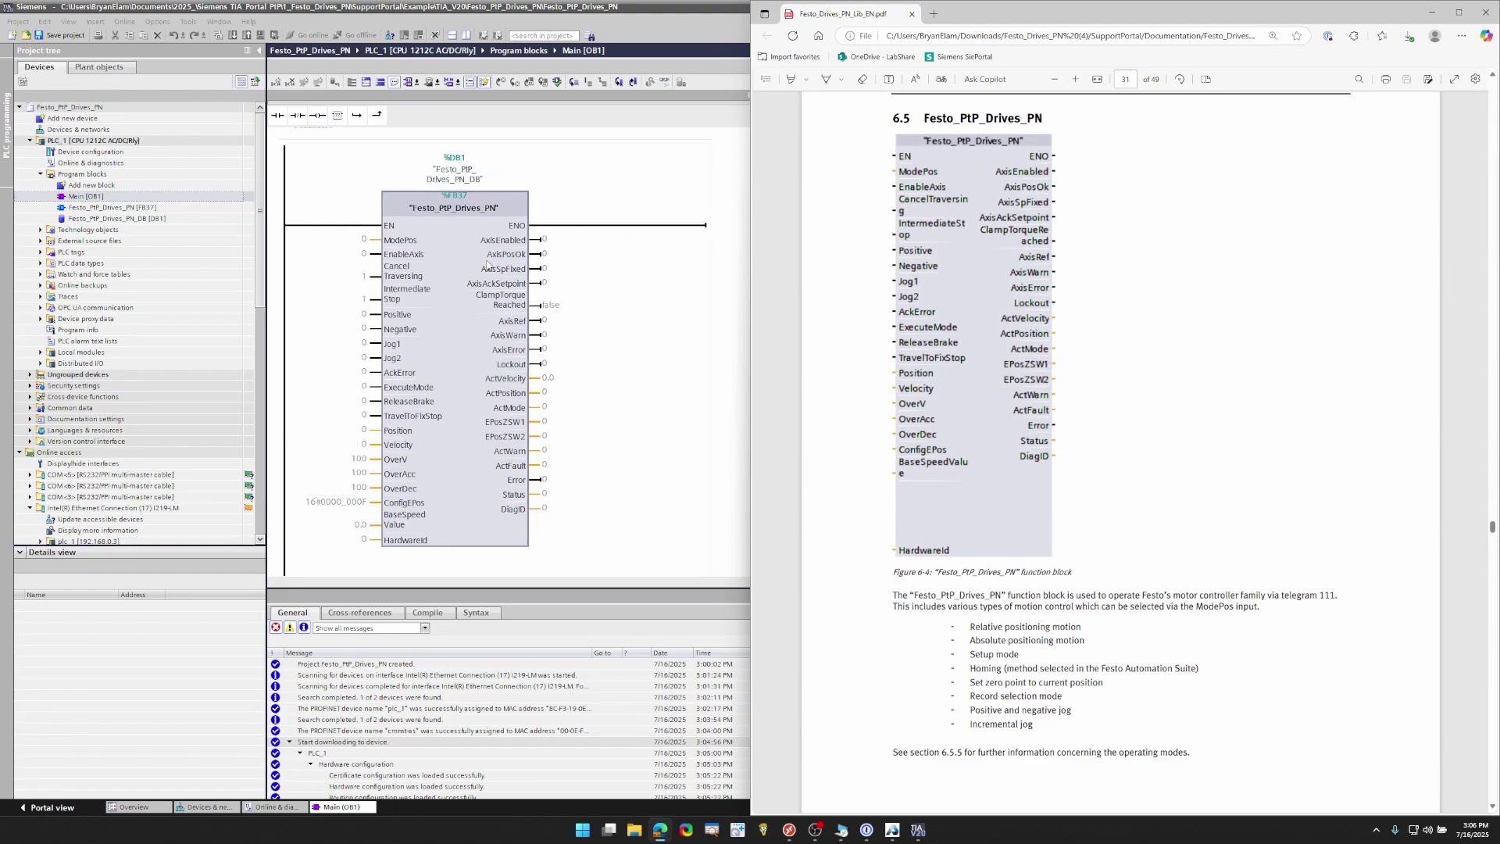
scroll(859, 431, down, 3)
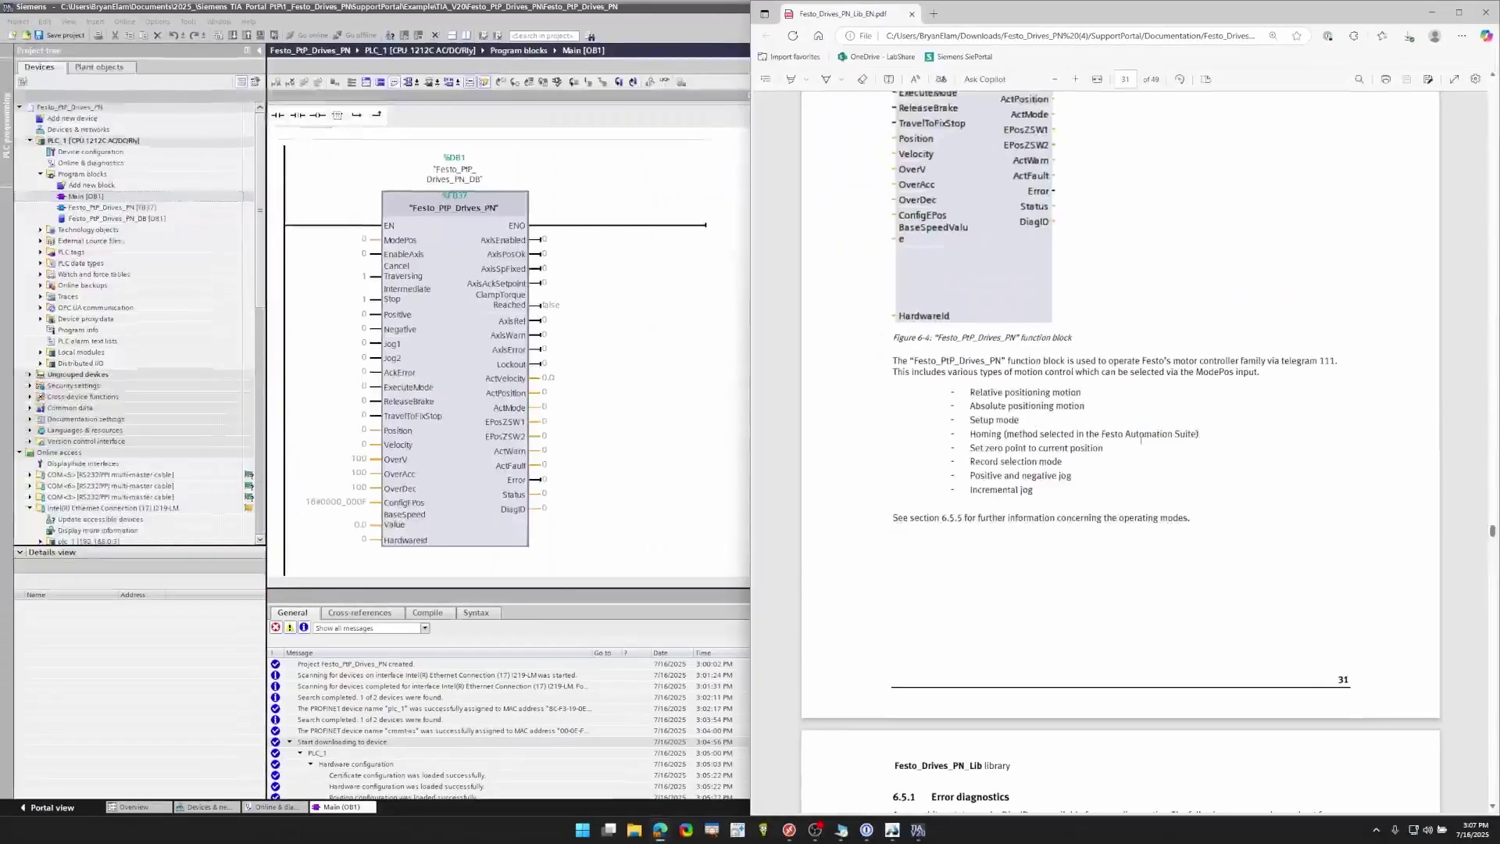
scroll(1130, 434, down, 3)
scroll(1130, 434, down, 6)
ctrl+scroll(1129, 434, down, 1)
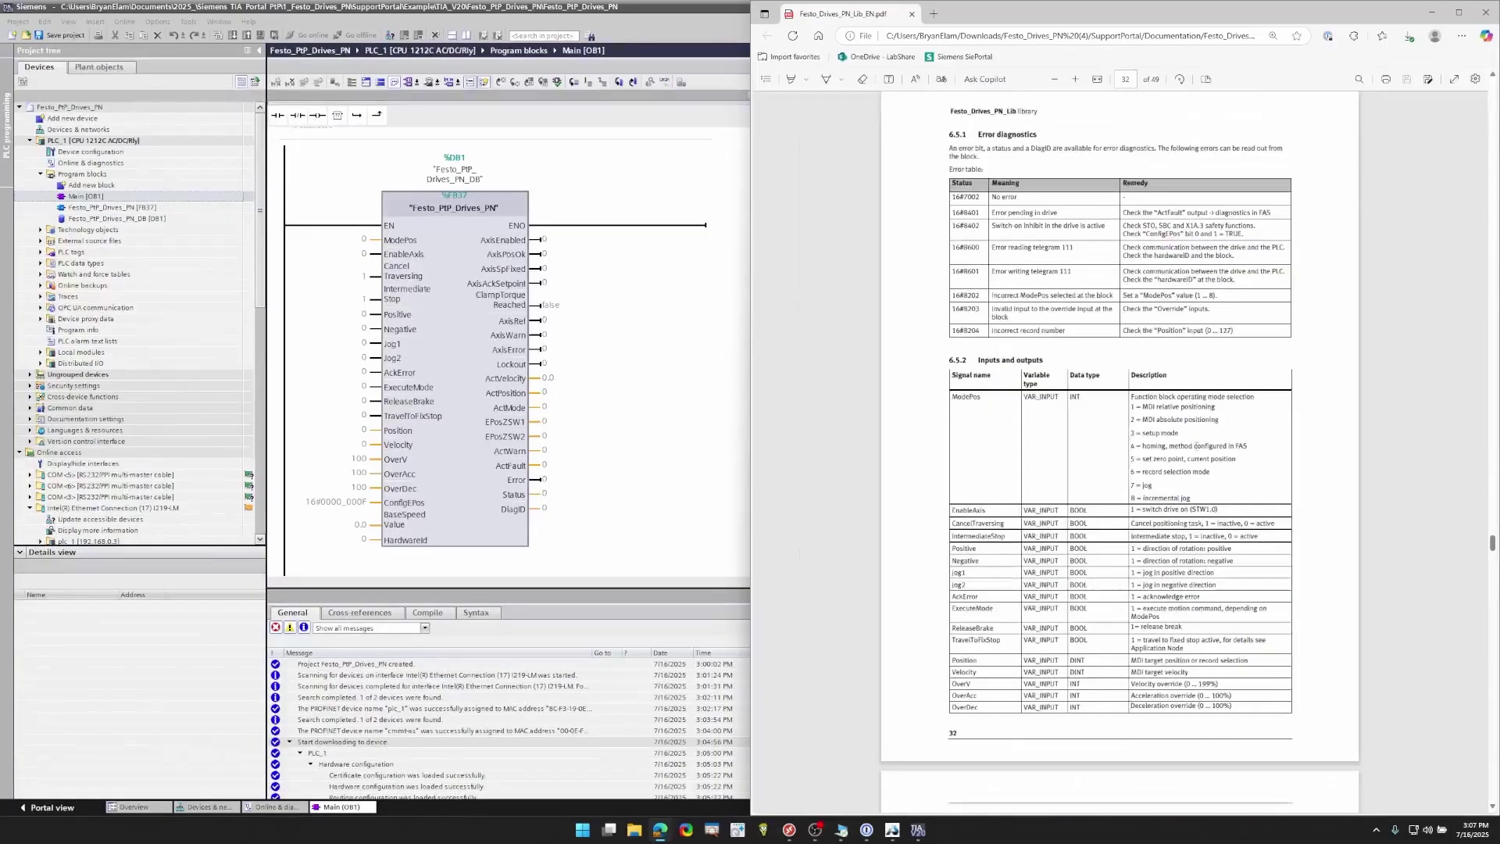
scroll(1285, 462, down, 5)
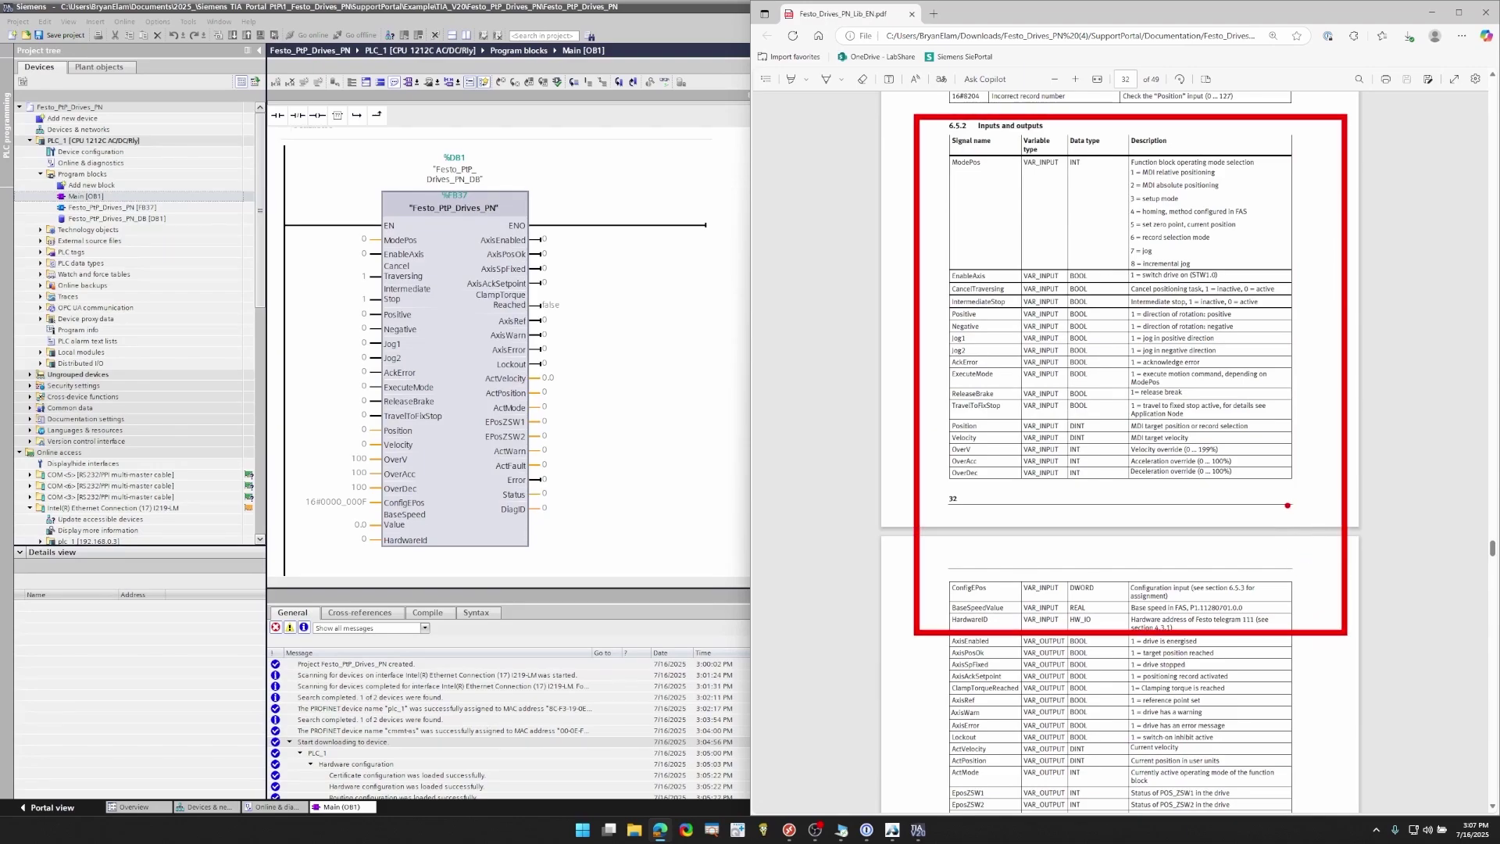
scroll(1283, 519, down, 2)
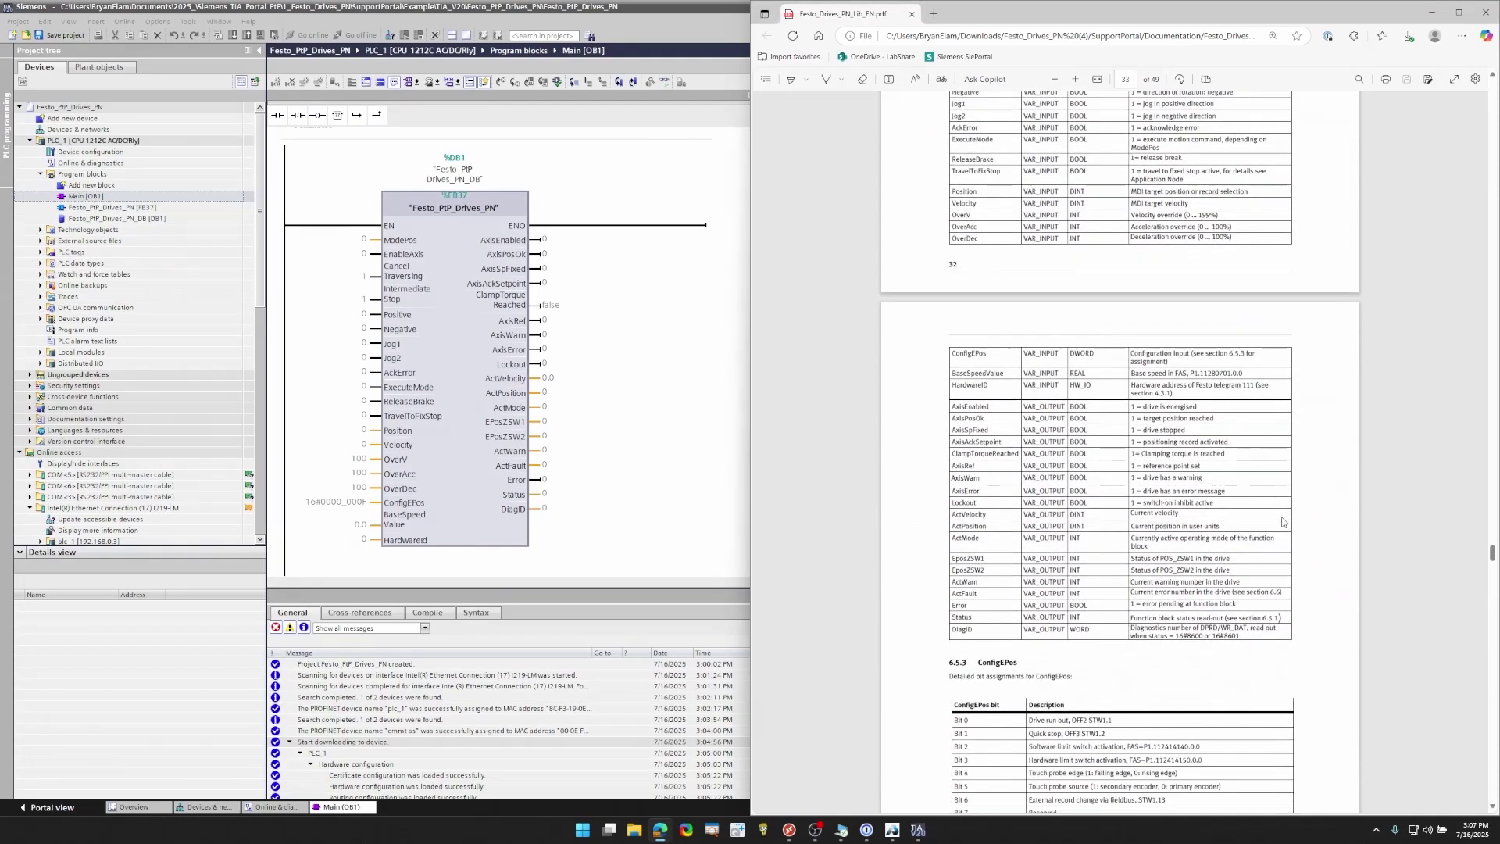
- Frame the VAR_OUTPUT rows and the ConfigEPos, BaseSpeedValue, HardwareID rows in red
drag(935, 397, 1326, 646)
key(Escape)
drag(925, 337, 1301, 400)
text(SetUp)
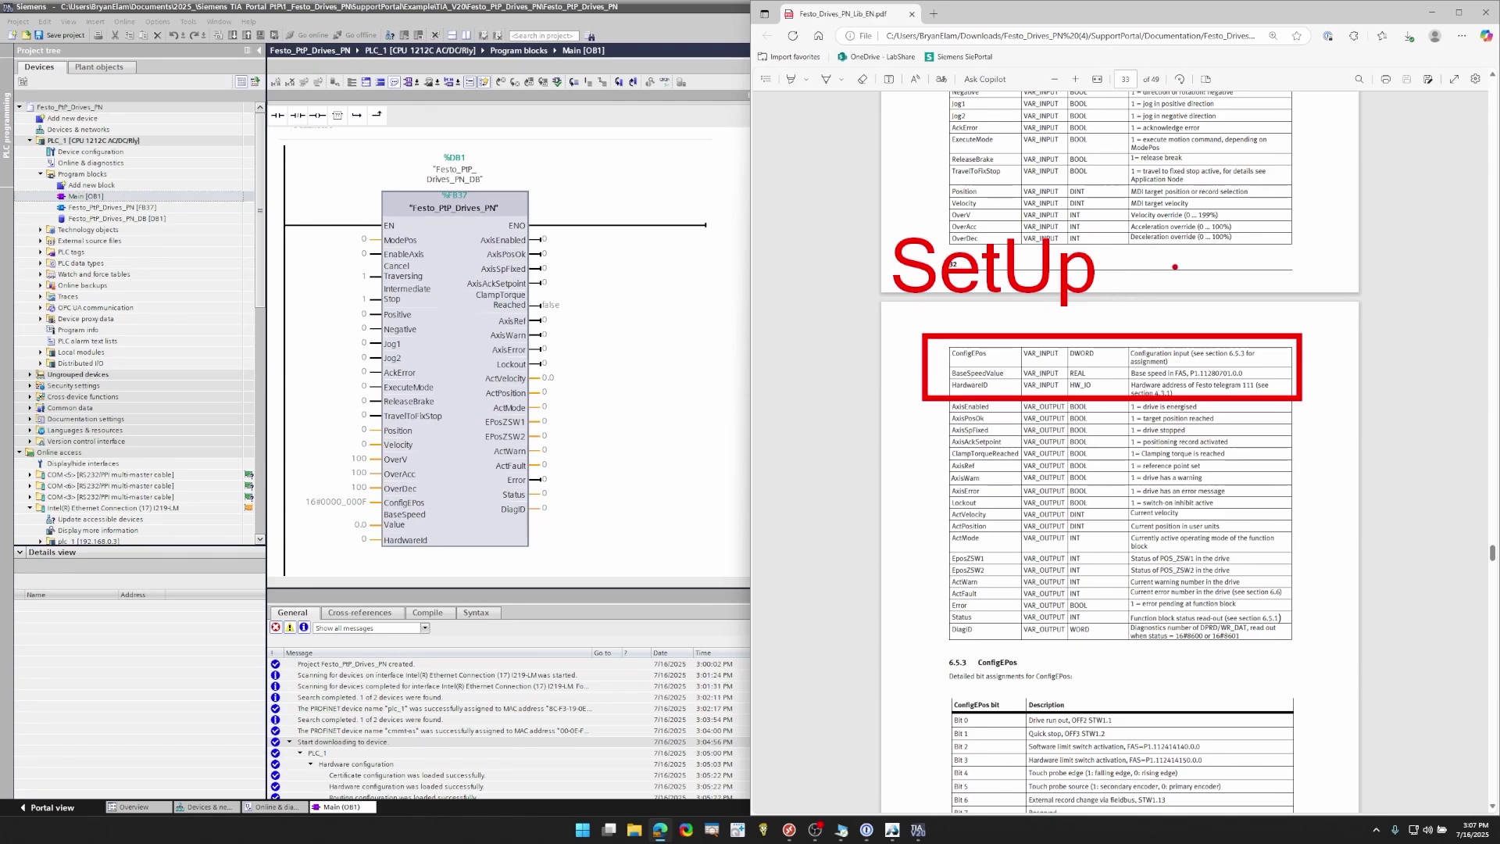
key(Escape)
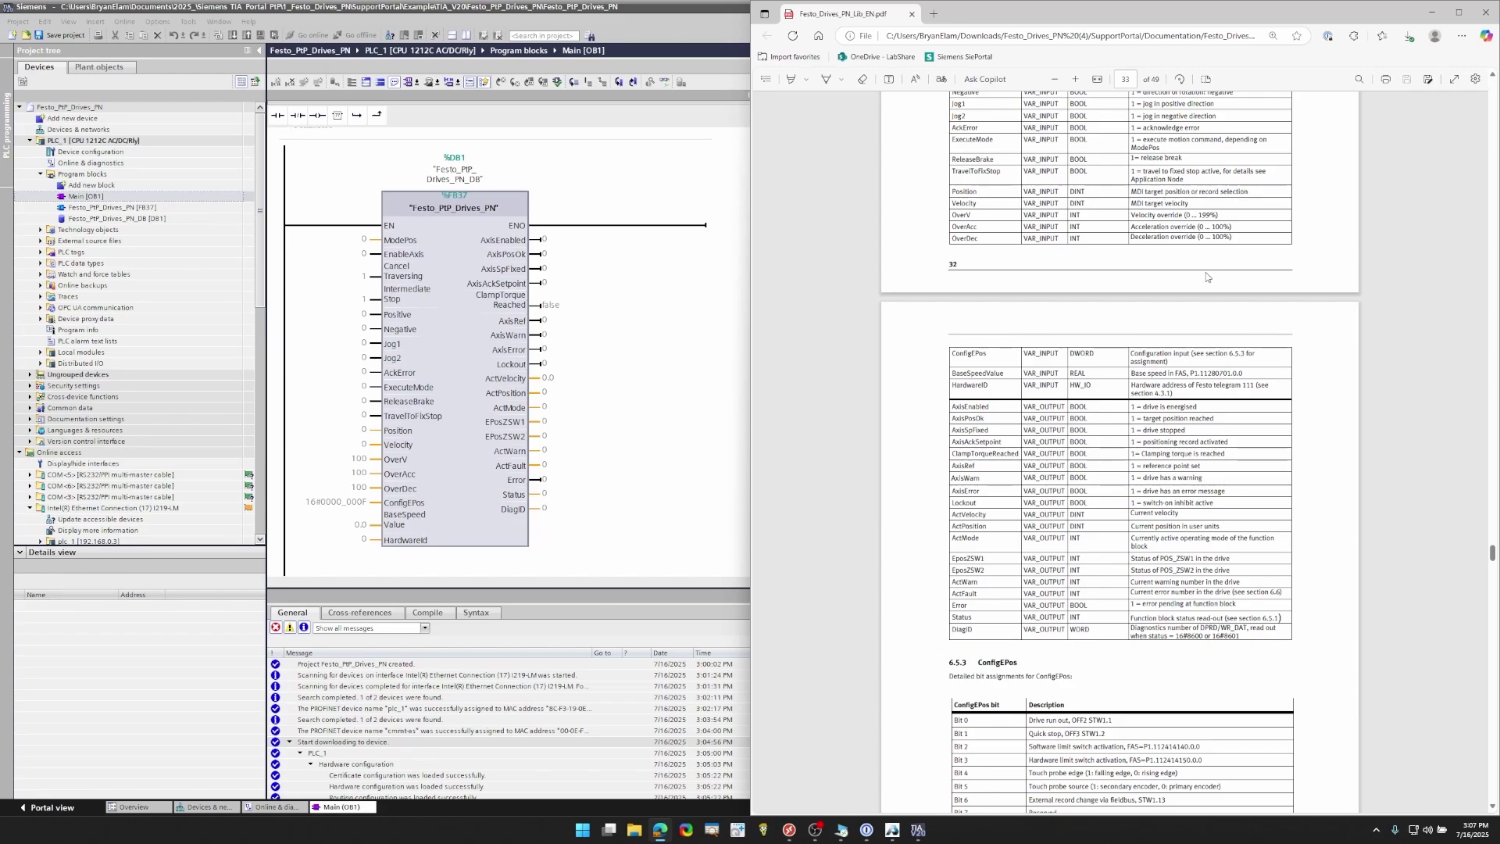
double_click(668, 14)
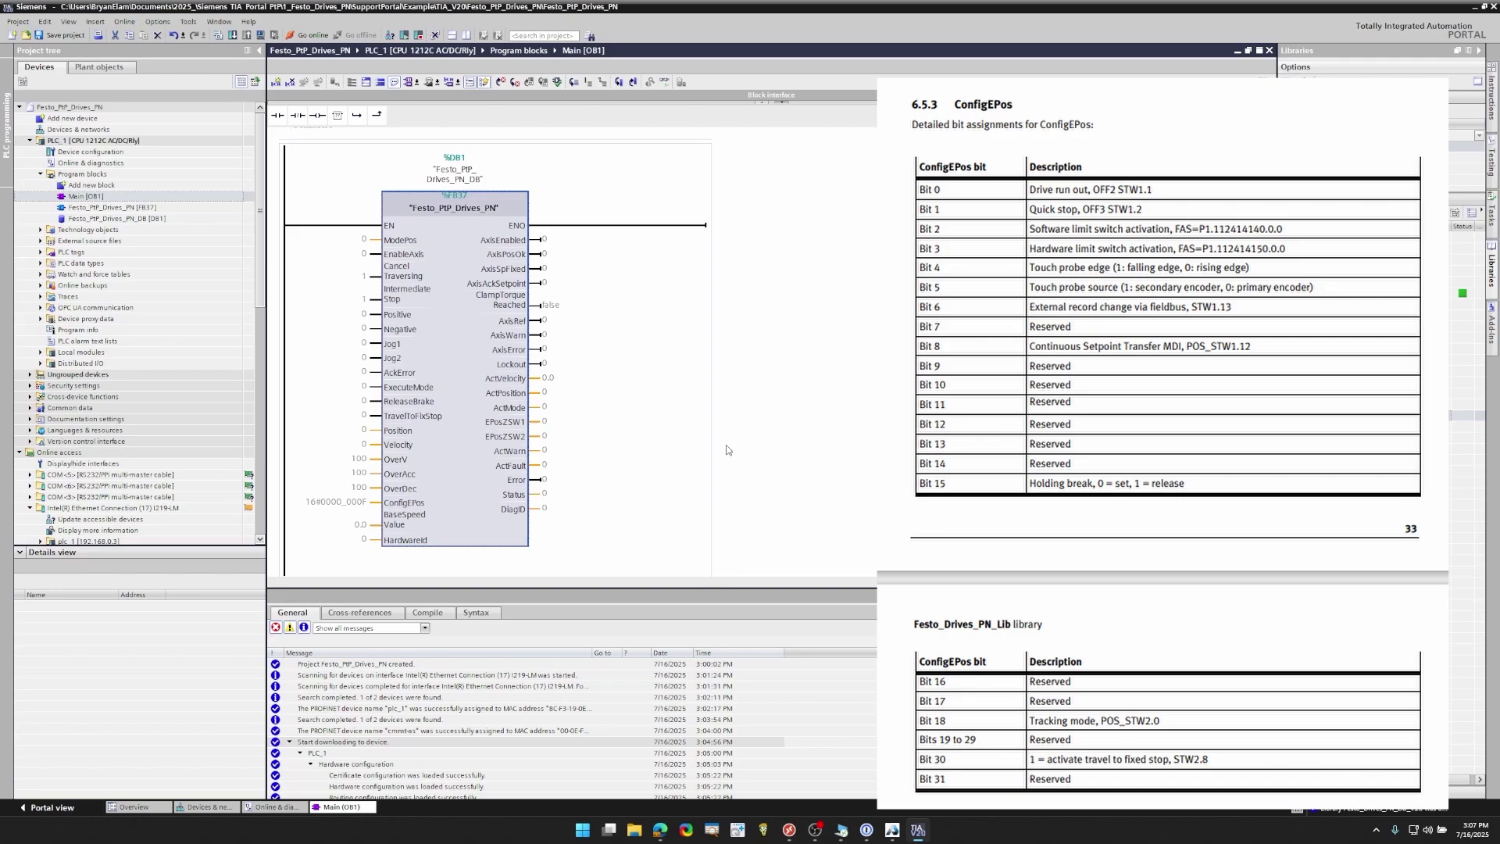
- Enter 16#0000_0003 as ConfigEPos, leaving BaseSpeedValue at its default
click(365, 504)
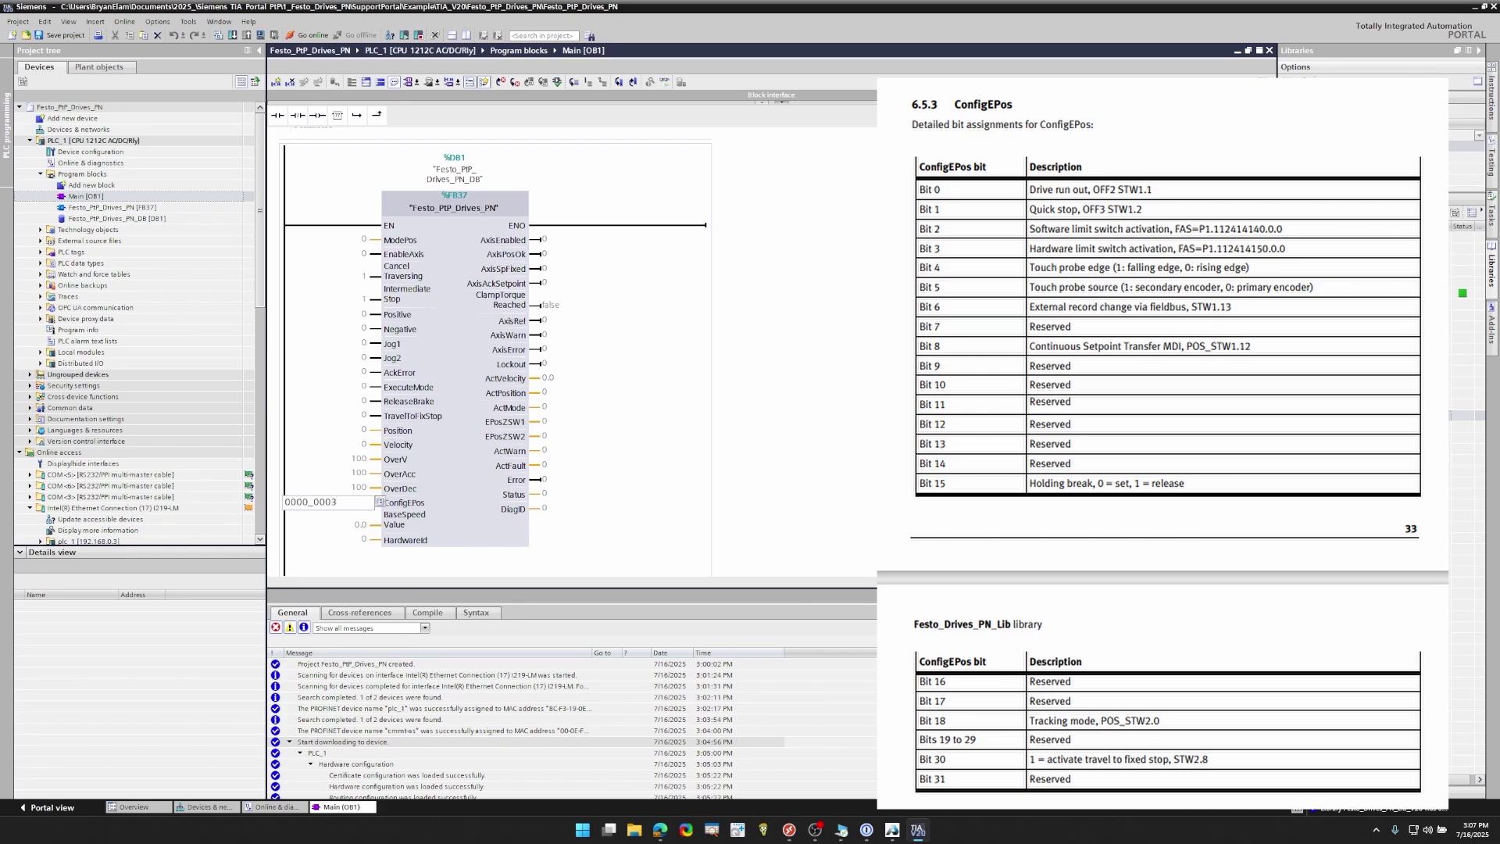
key(Return)
key(Escape)
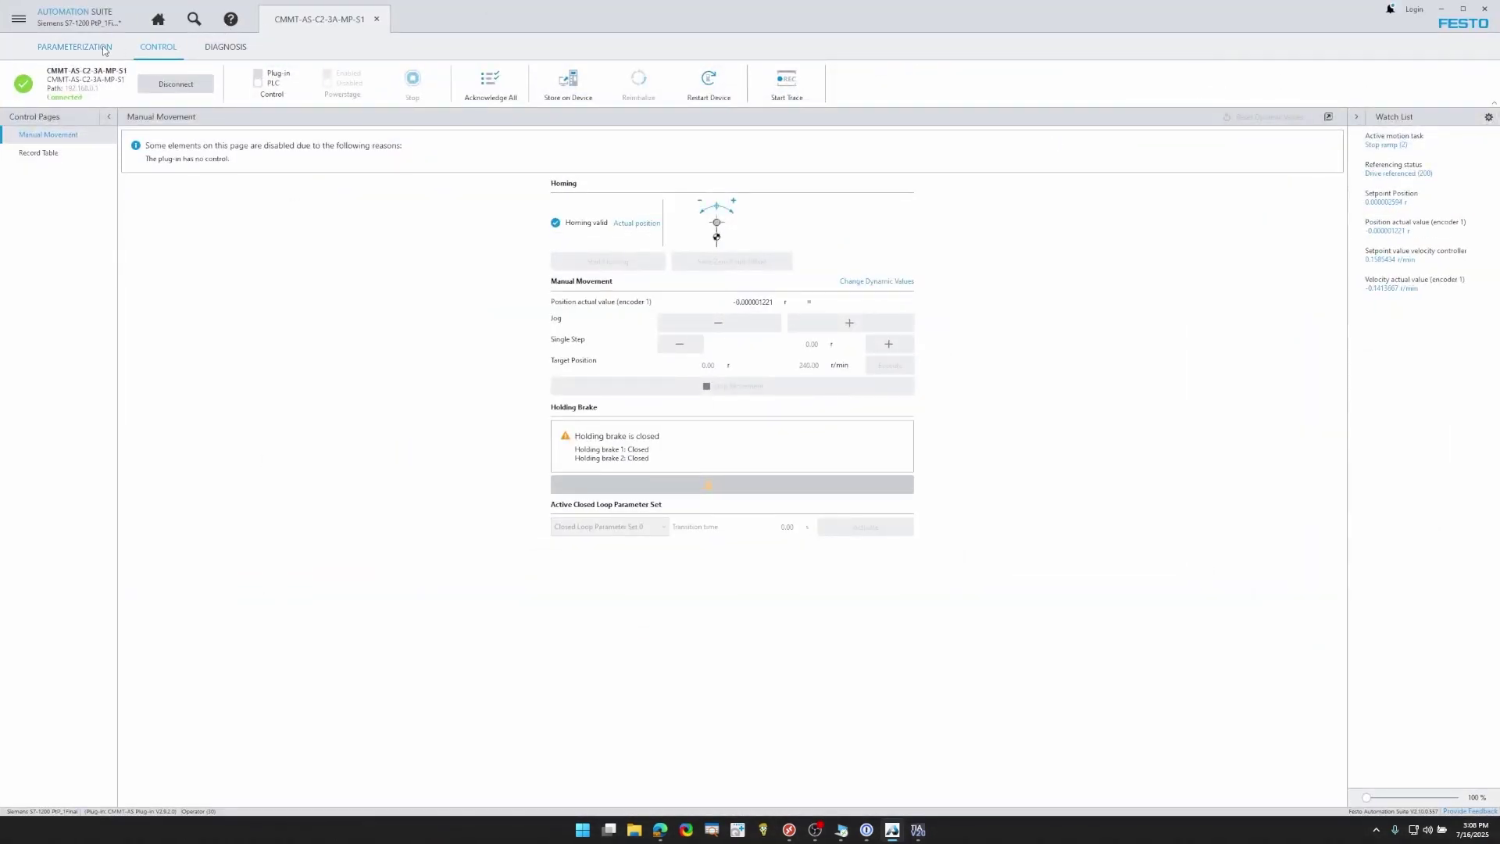
- Filter the Parameter List for 'base value veloc' and select the Base value velocity value
click(104, 49)
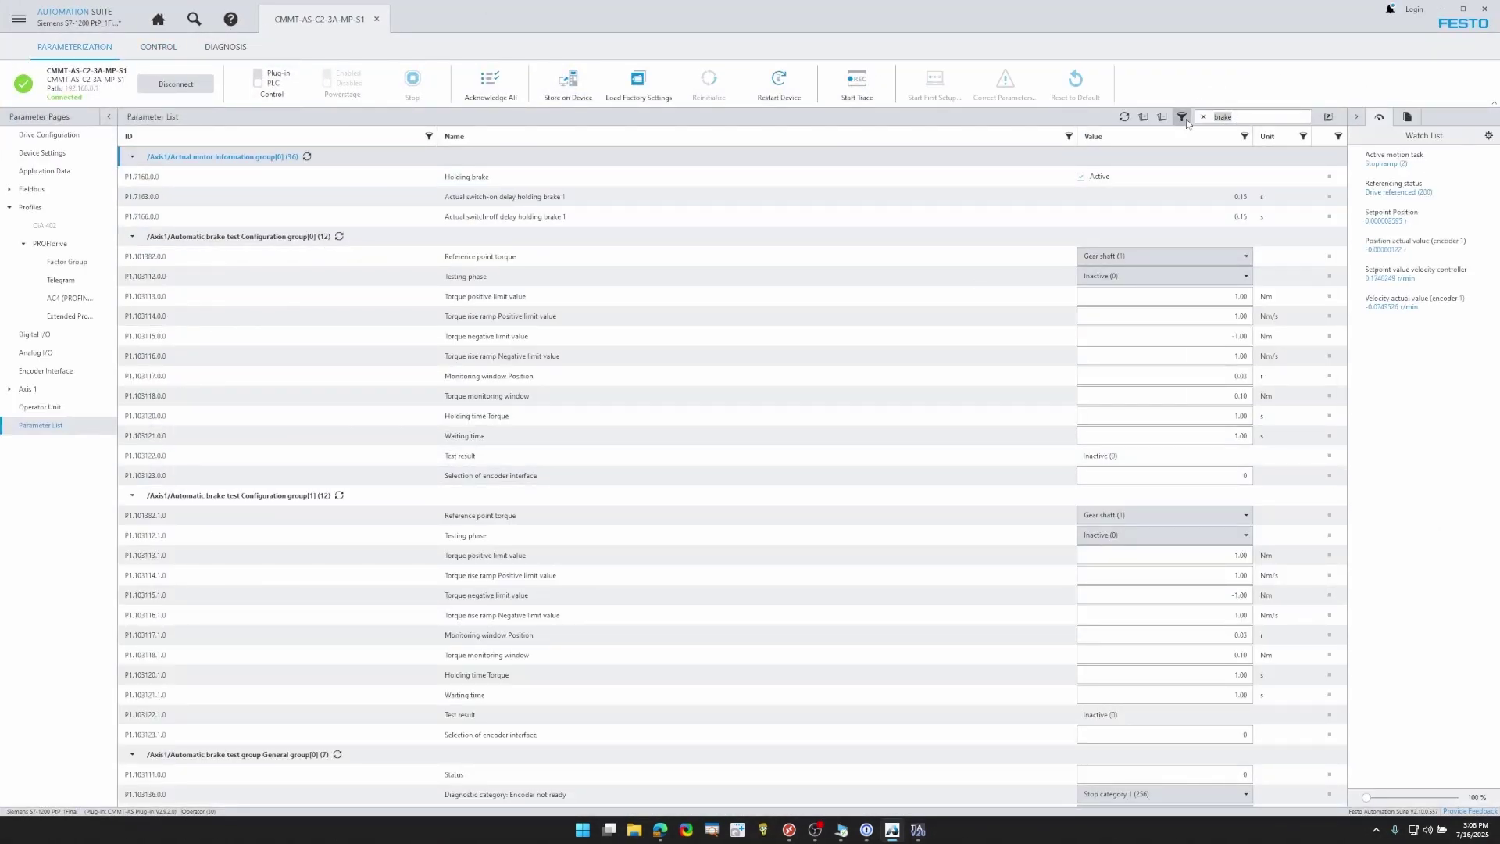
text(base value velocity)
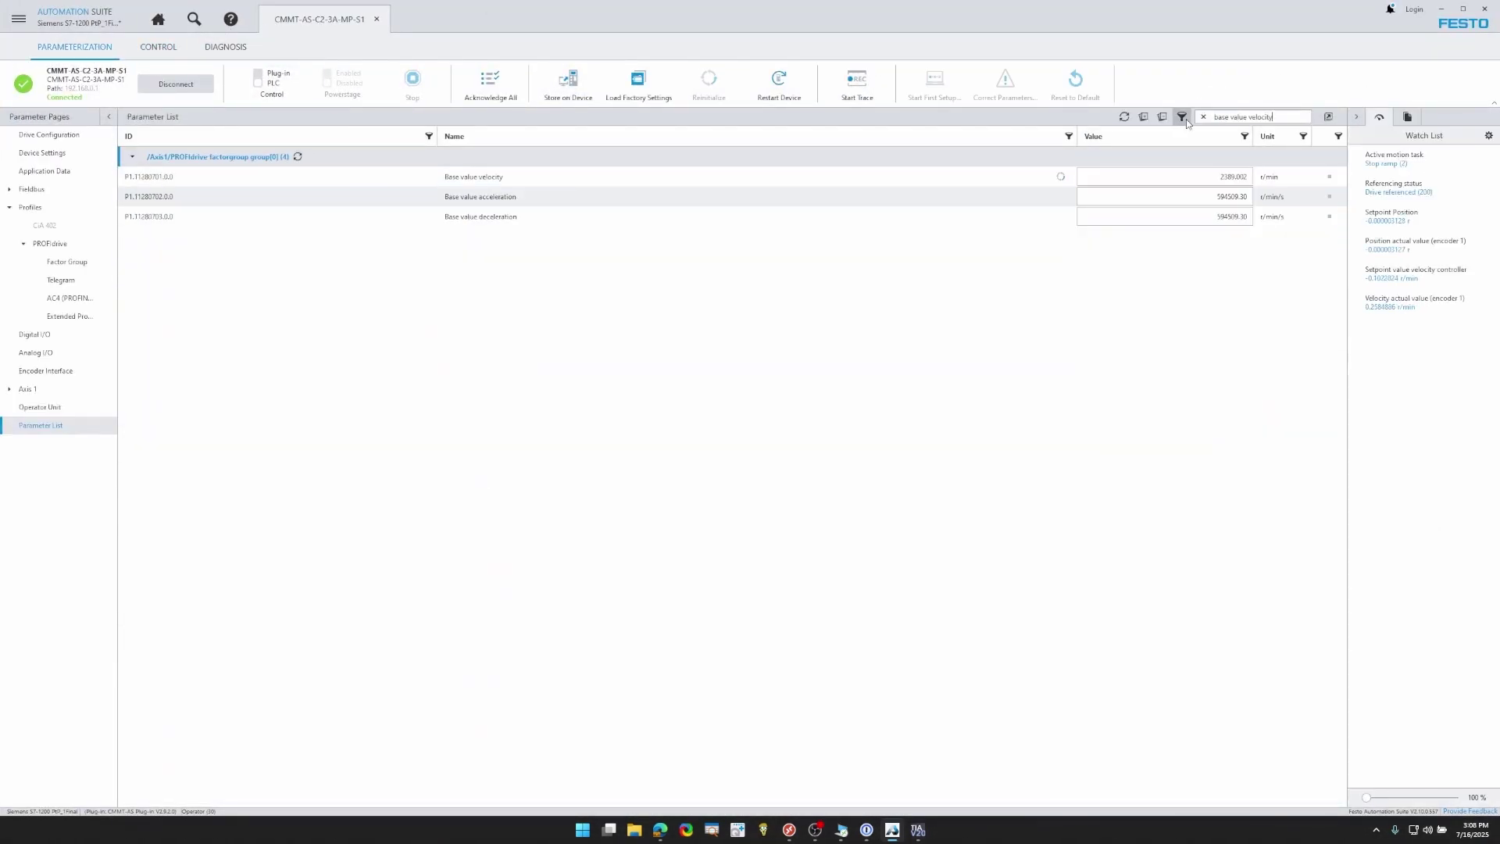
click(1173, 173)
click(1441, 8)
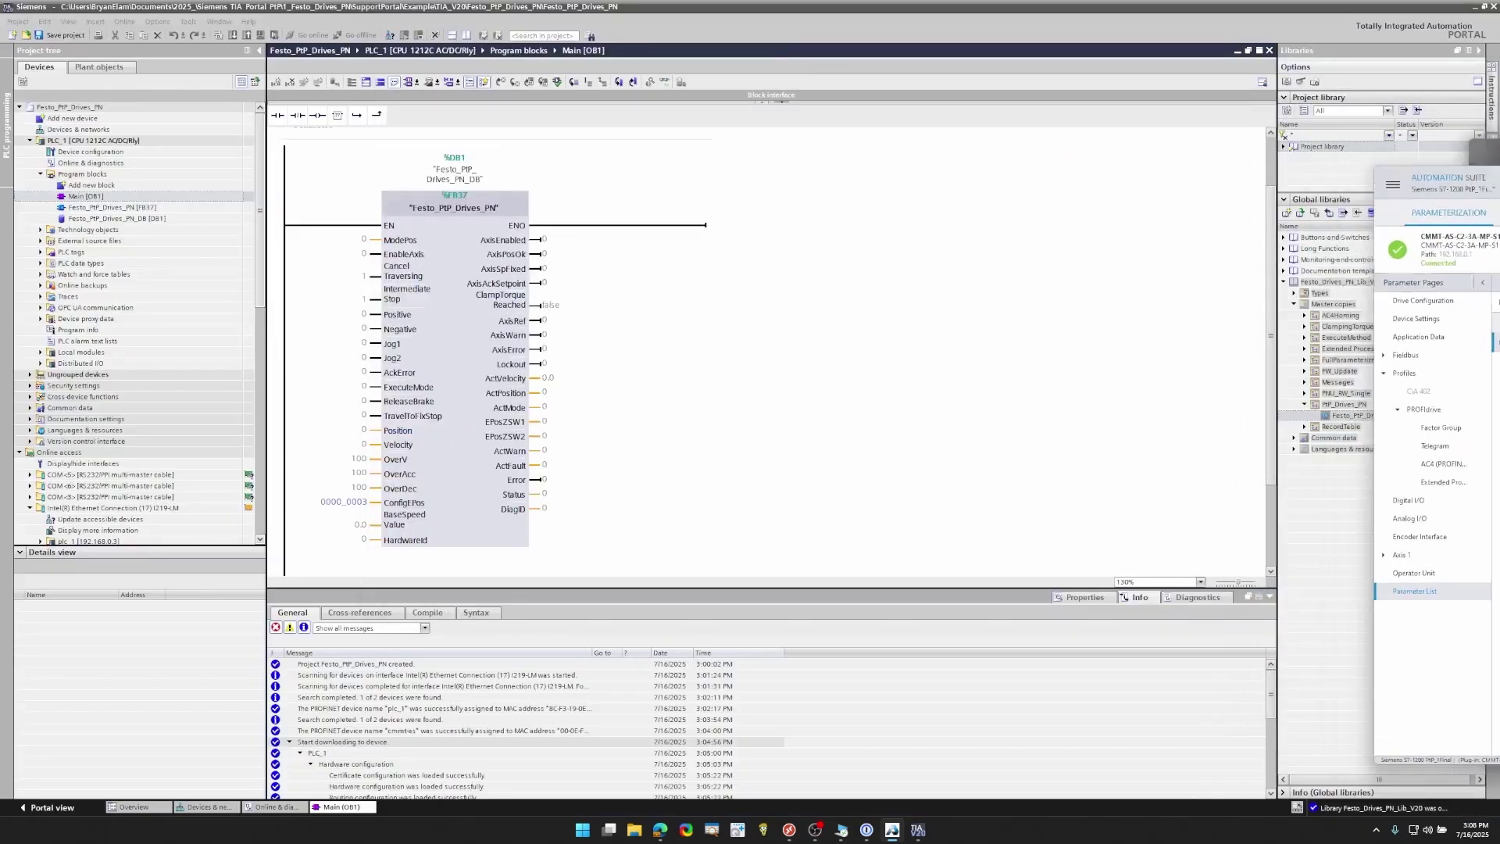
- Set BaseSpeedValue to 2389.002 and HardwareId to the telegram 111 constant 283, then compile PLC_1
double_click(358, 524)
key(BackSpace)
key(Return)
click(352, 540)
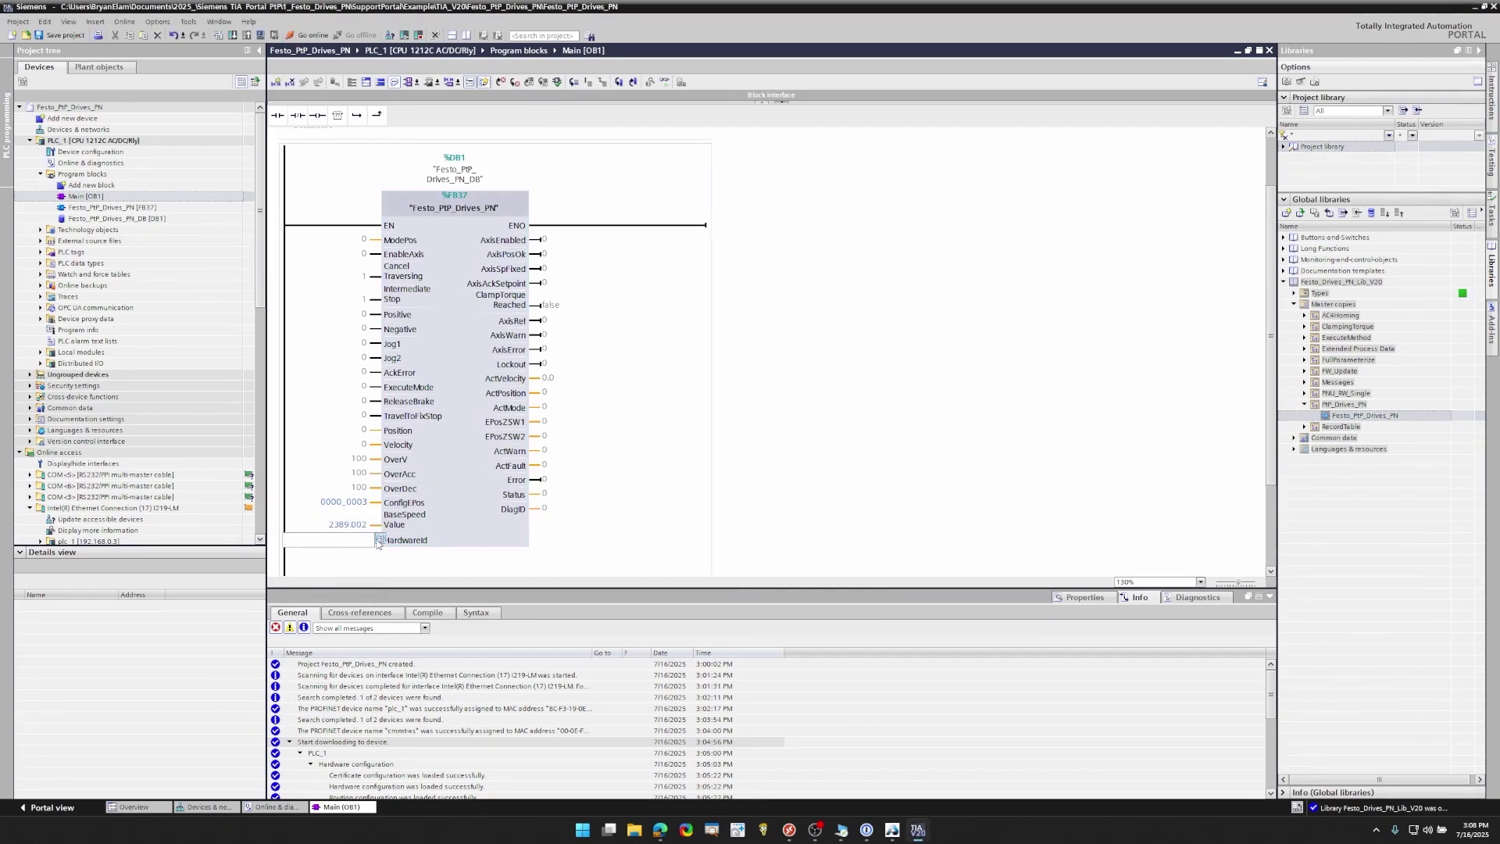
click(379, 540)
click(351, 609)
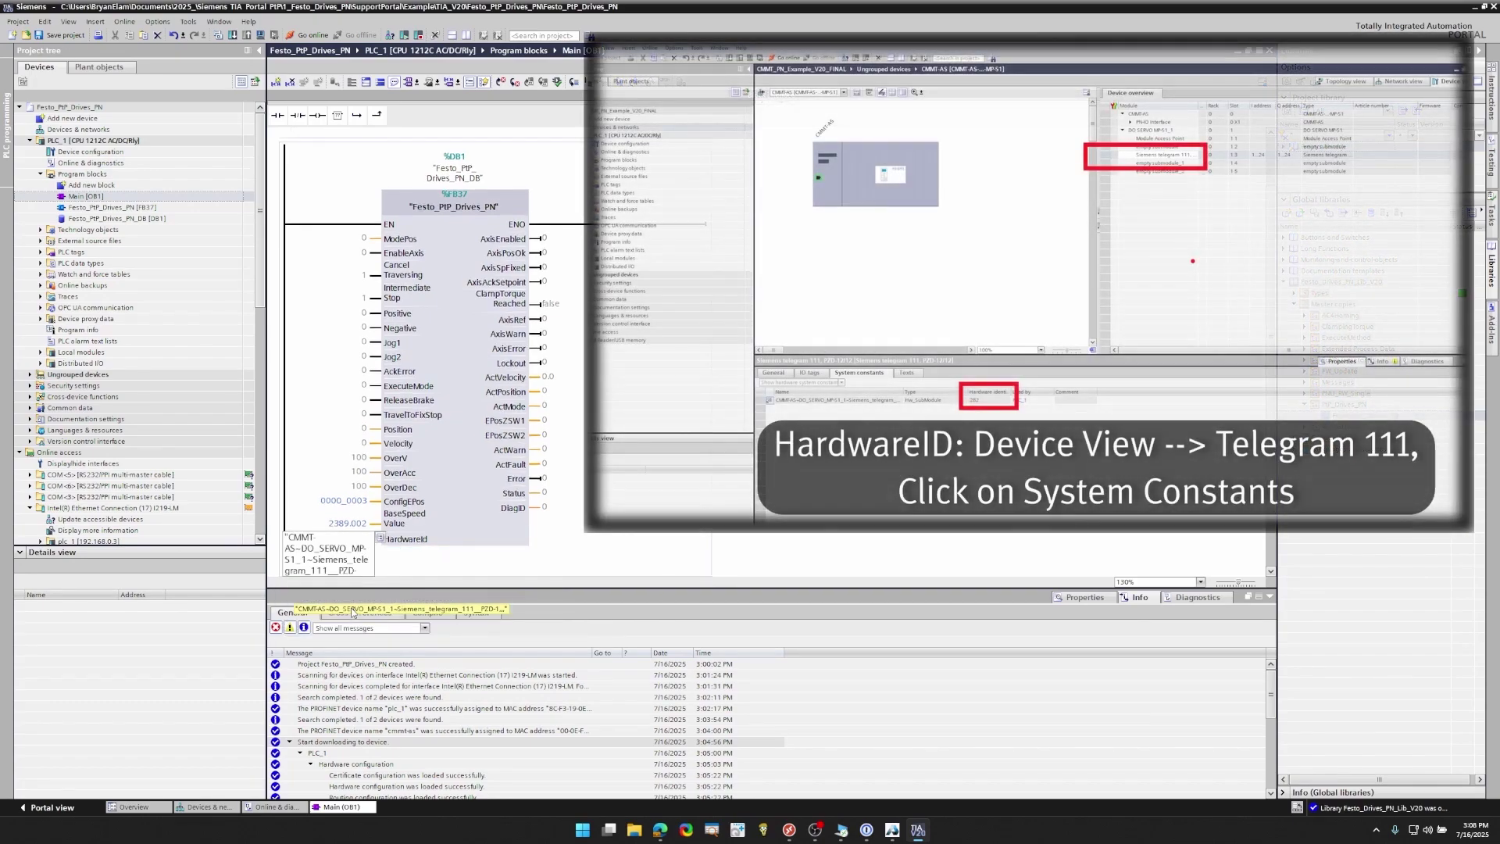
click(563, 559)
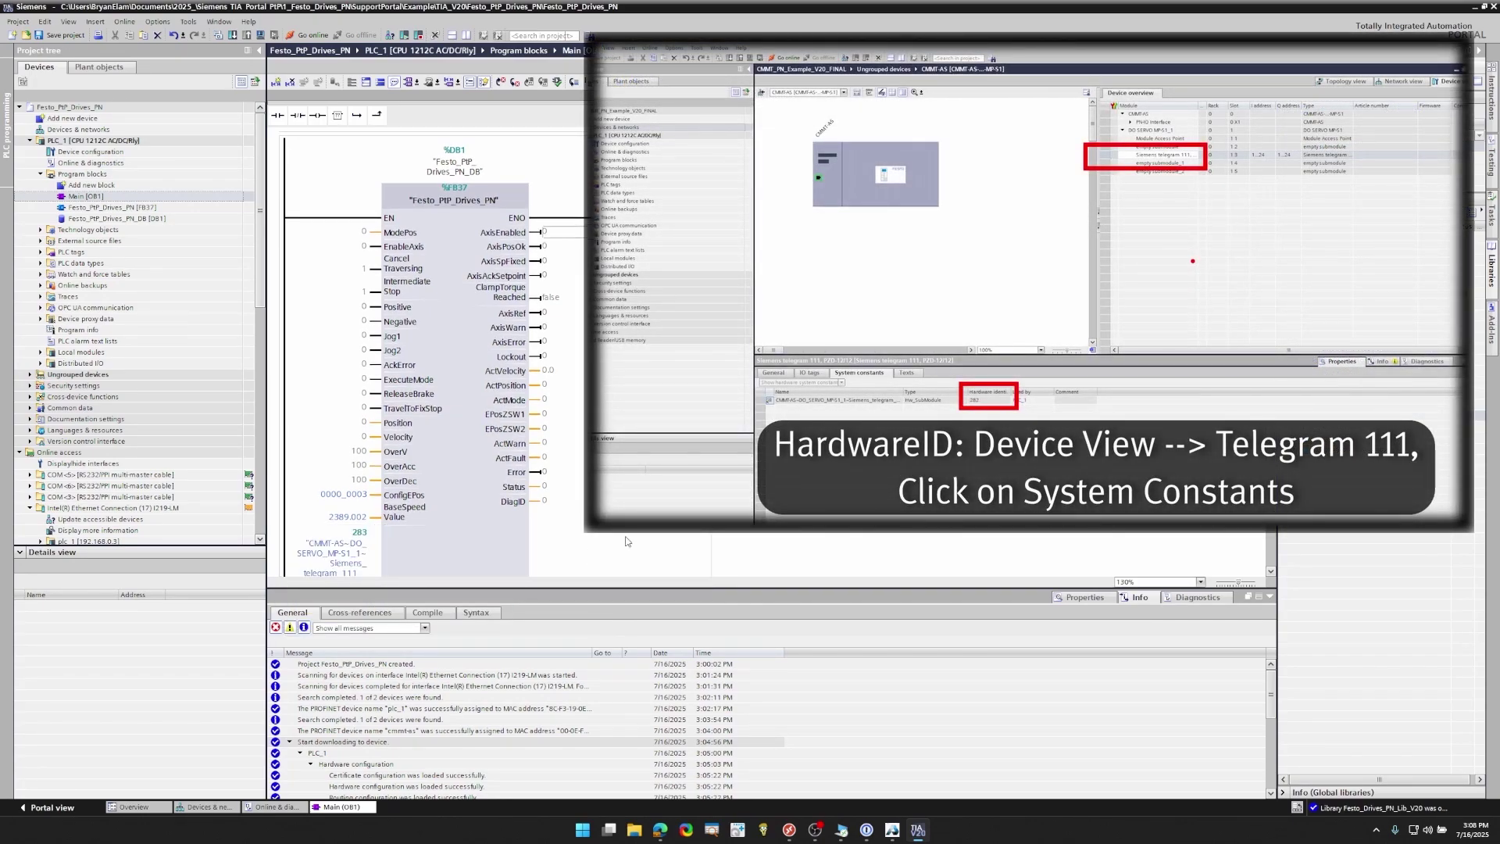
scroll(626, 541, down, 2)
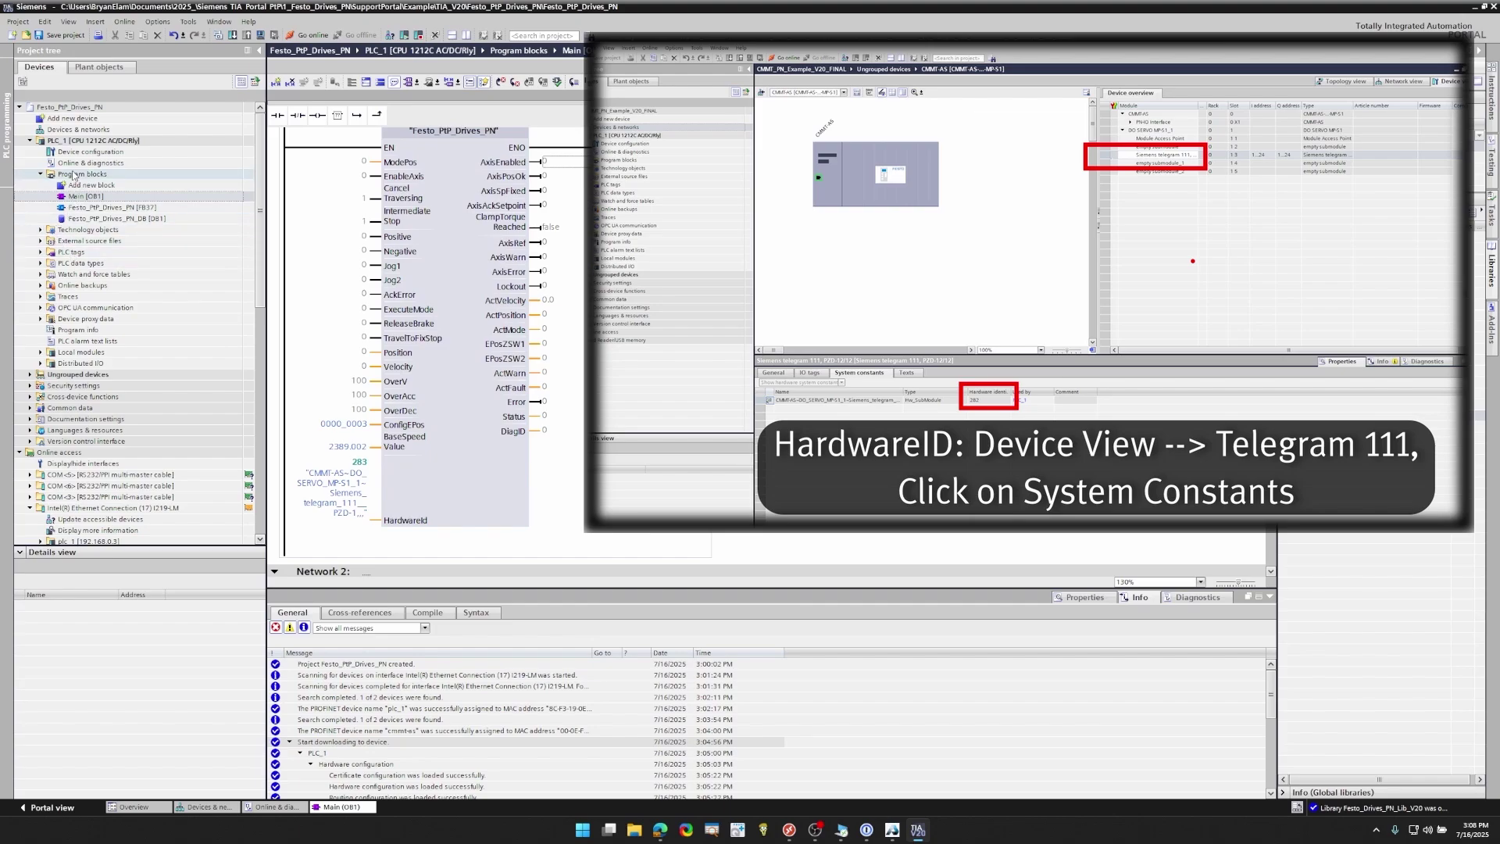
click(86, 141)
click(217, 35)
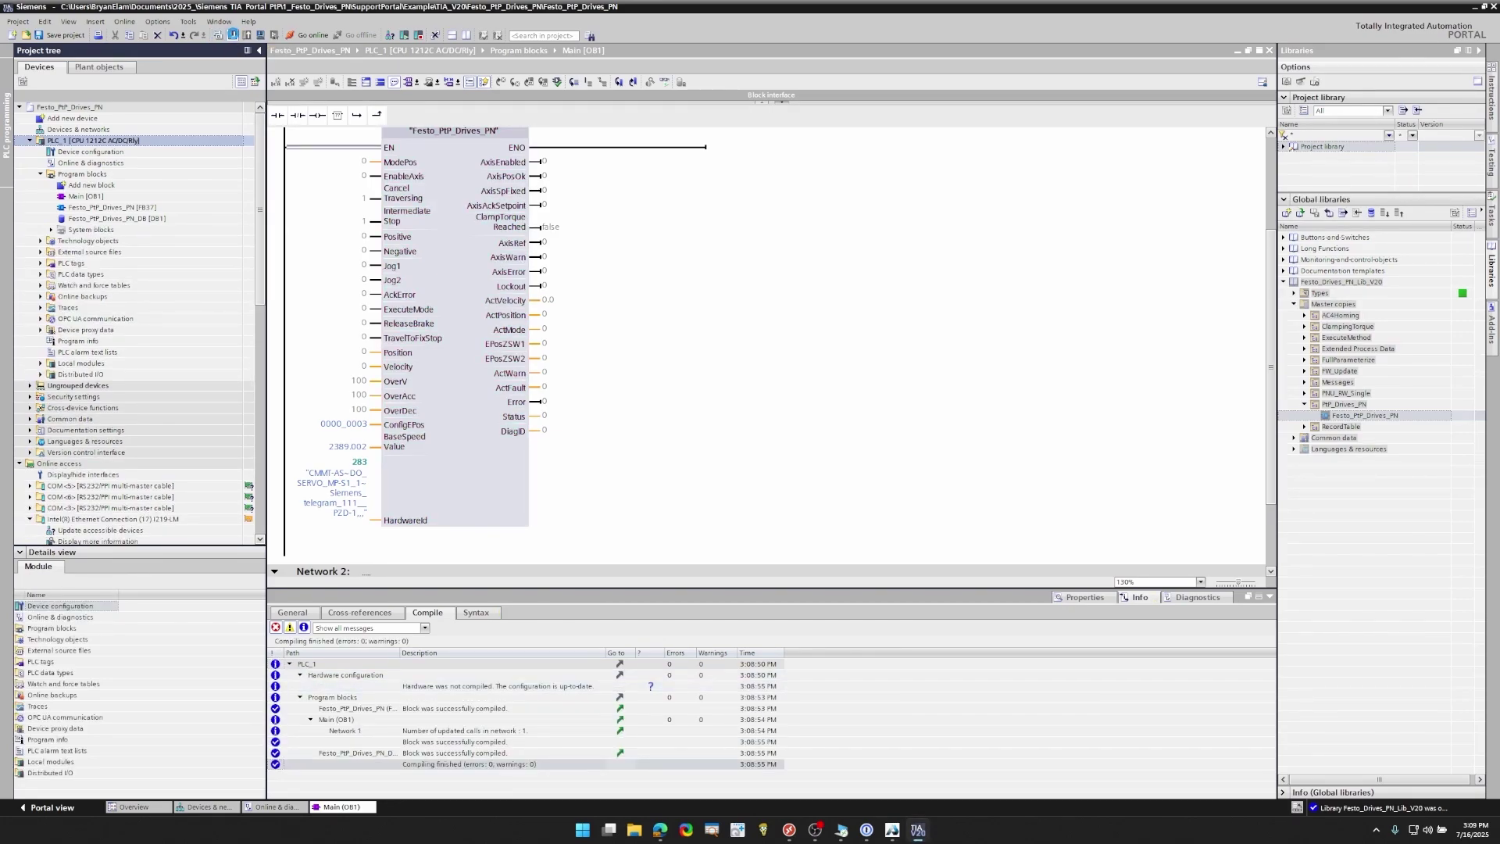
- Load the compiled program into PLC_1 and go online with it at 192.168.0.3
click(233, 34)
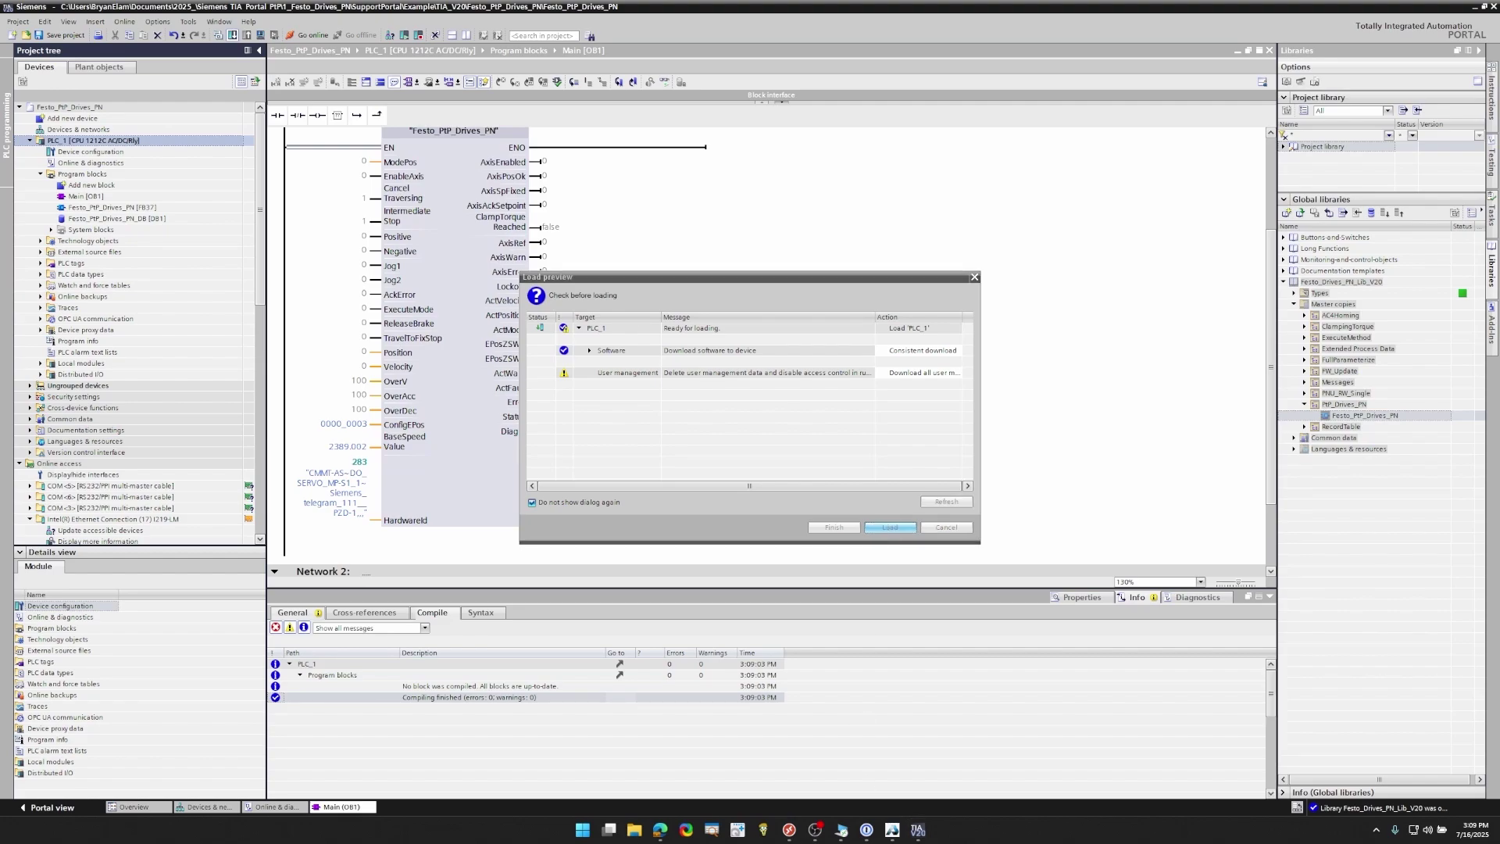
click(890, 527)
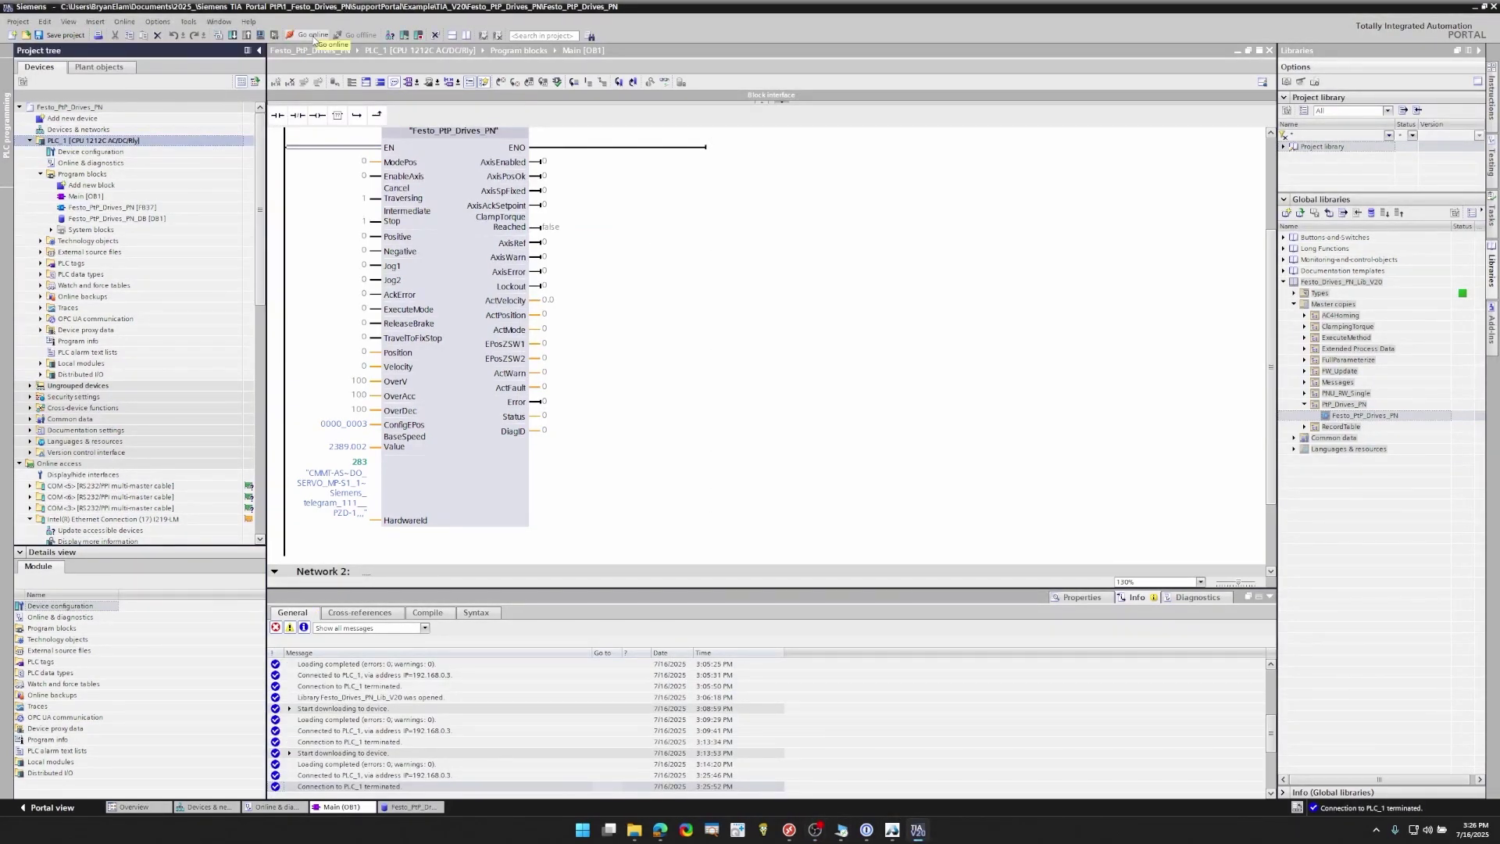
click(313, 35)
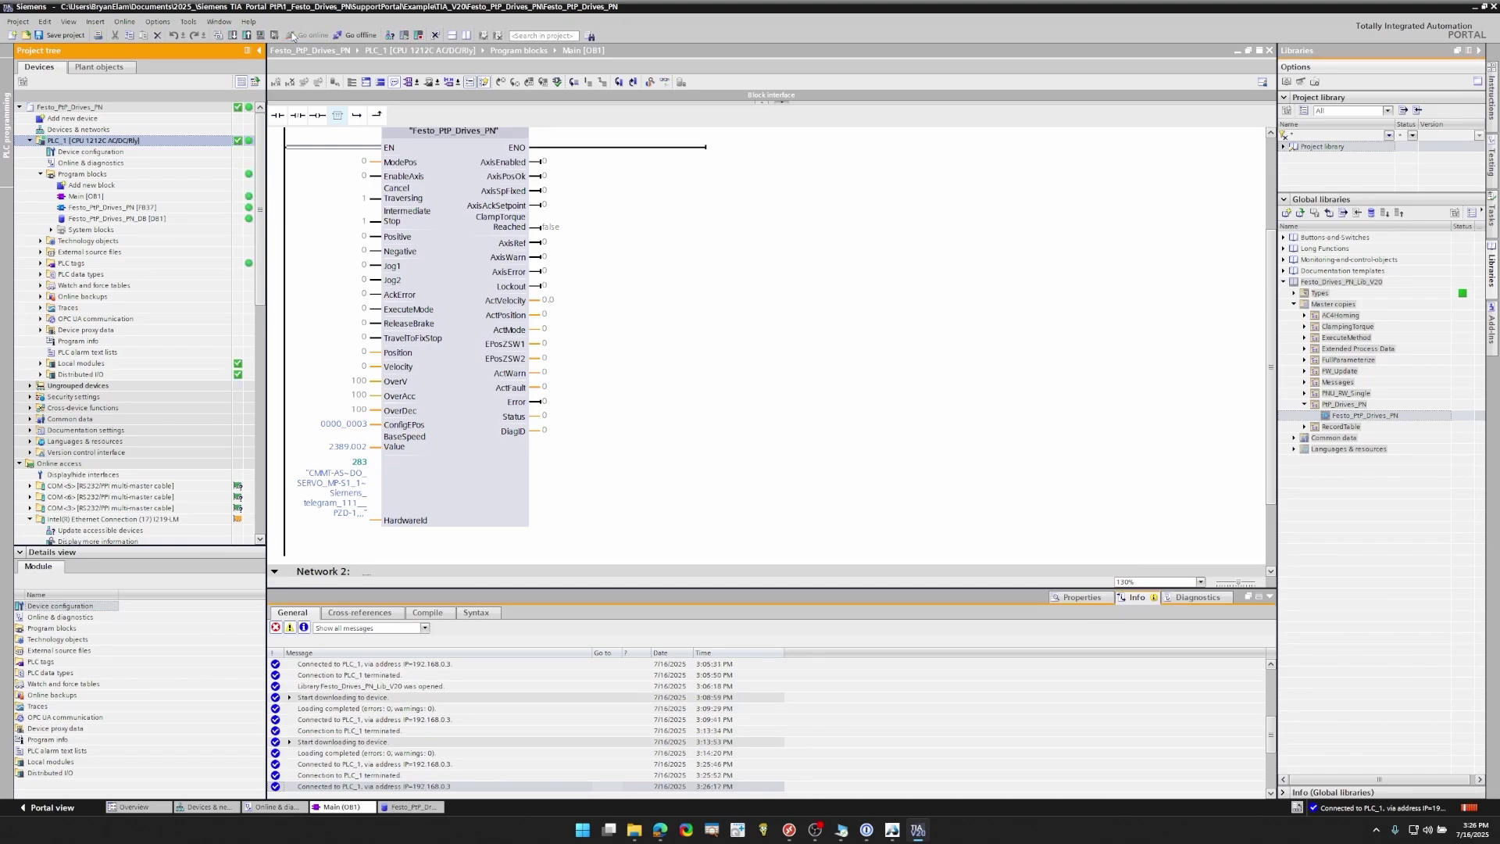
- Monitor Festo_PtP_Drives_PN_DB live and modify ModePos to 7
click(145, 218)
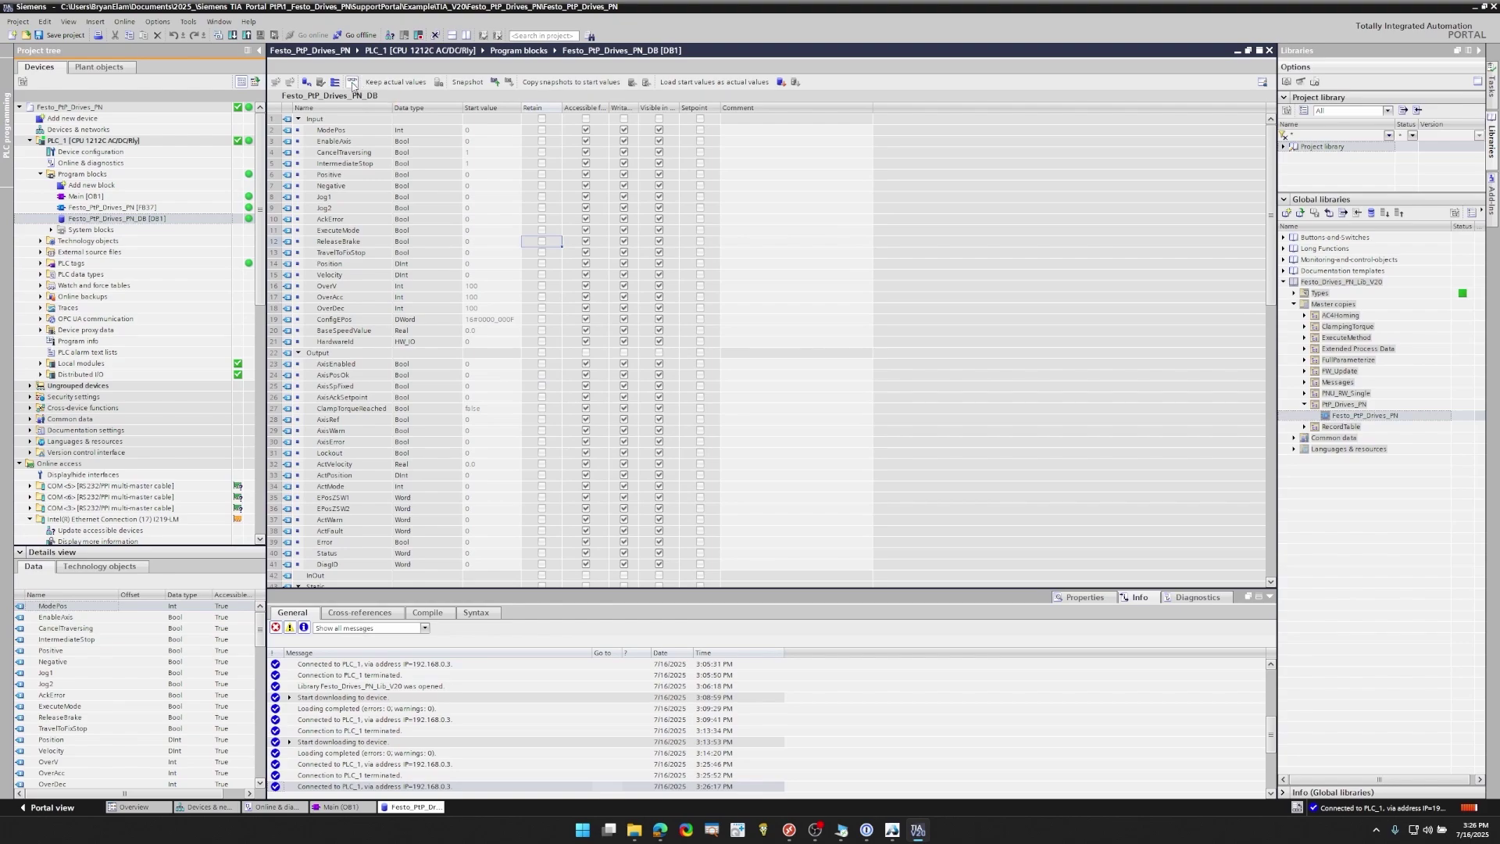
click(352, 82)
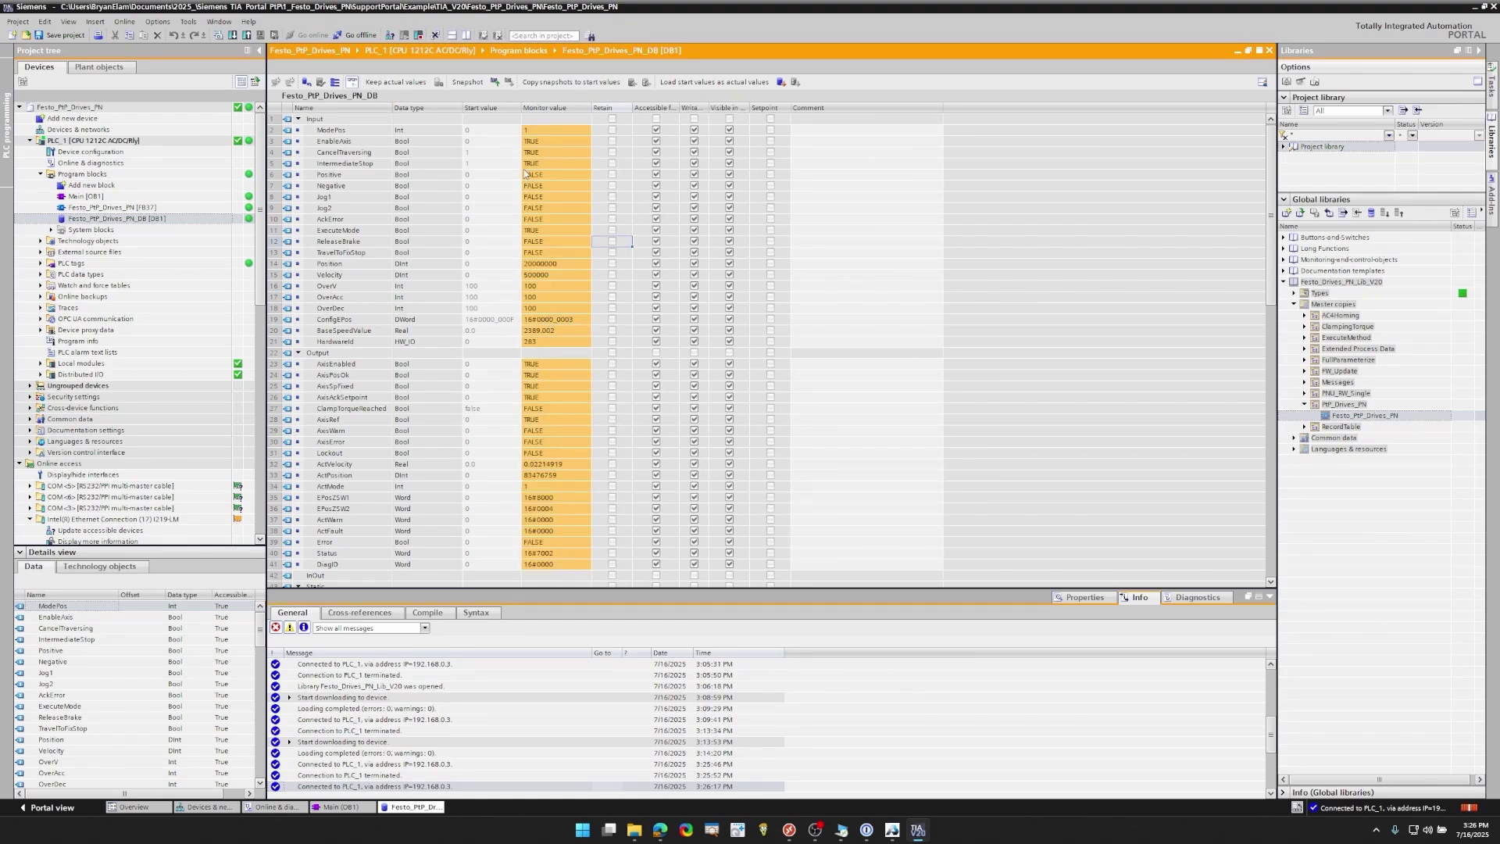
key(shift+F2)
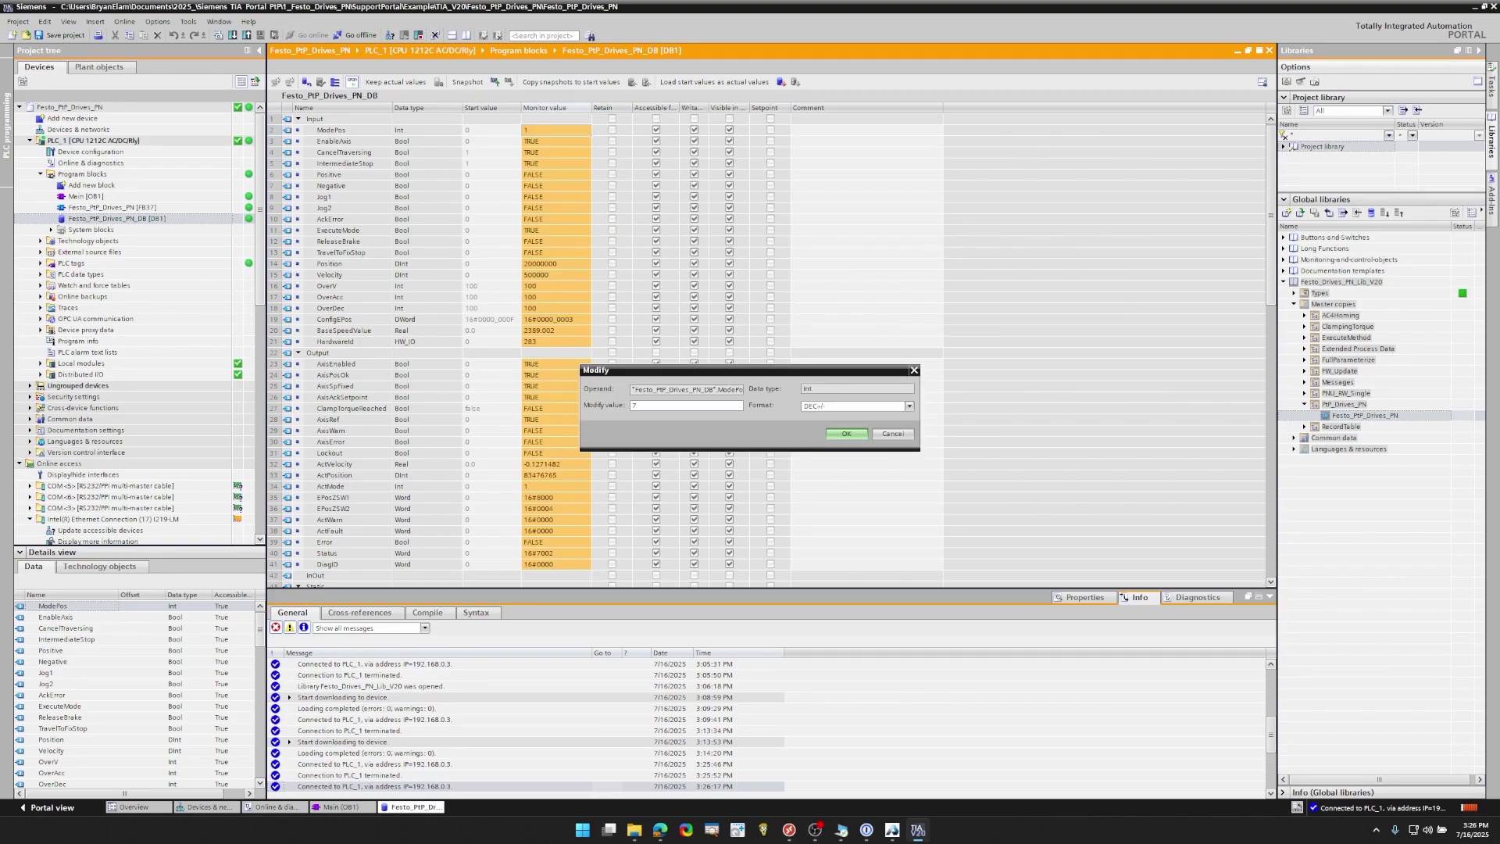
key(Return)
- Toggle EnableAxis on and confirm it in the data block monitor
click(539, 142)
key(ctrl+F2)
click(772, 450)
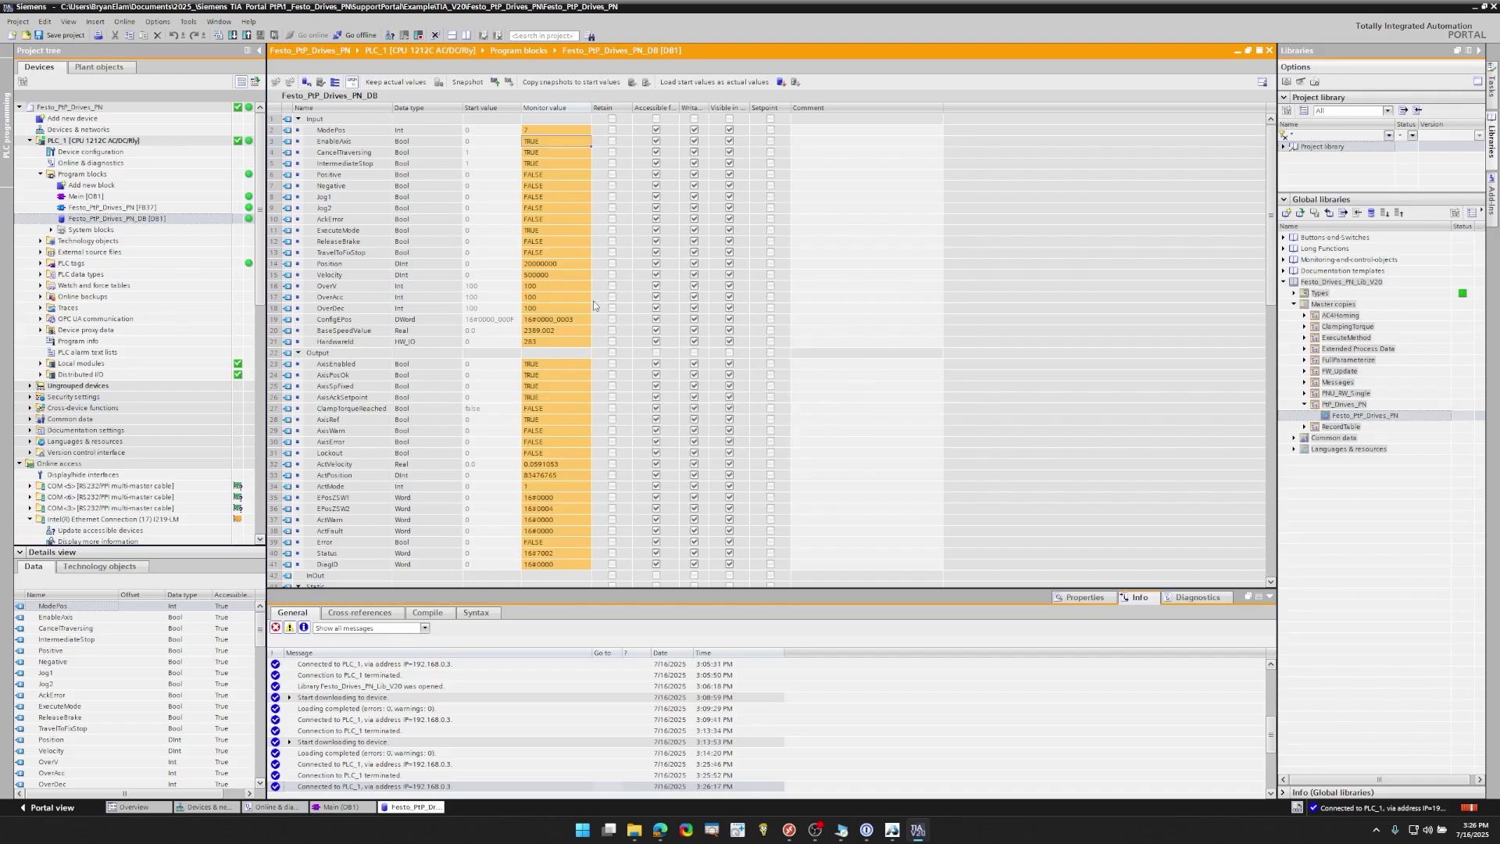
click(540, 232)
click(542, 142)
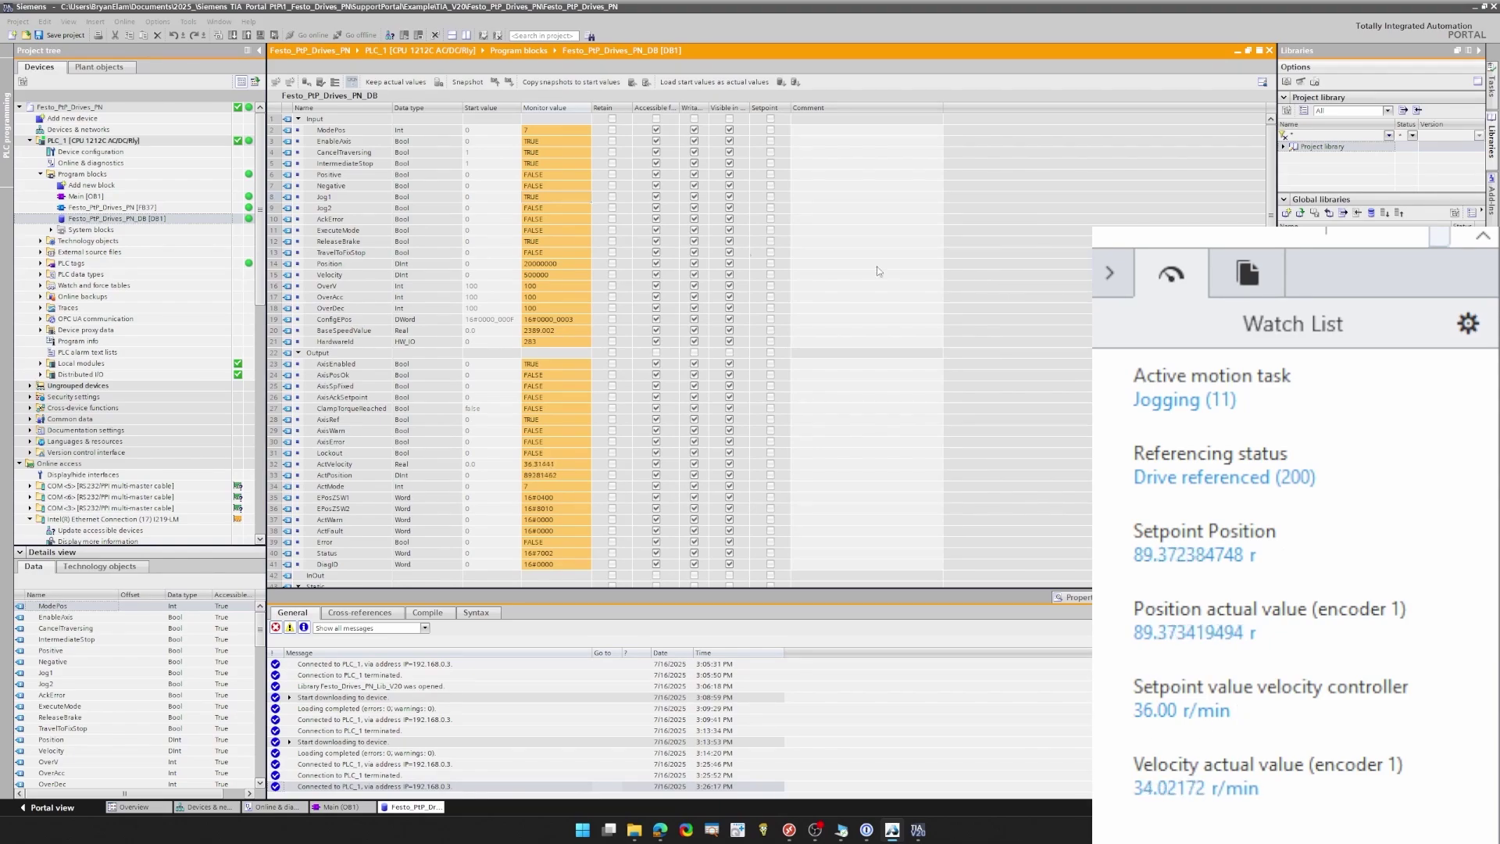
- Stop Jog1, then jog the drive in reverse with Jog2 and stop it
click(539, 202)
key(ctrl+F3)
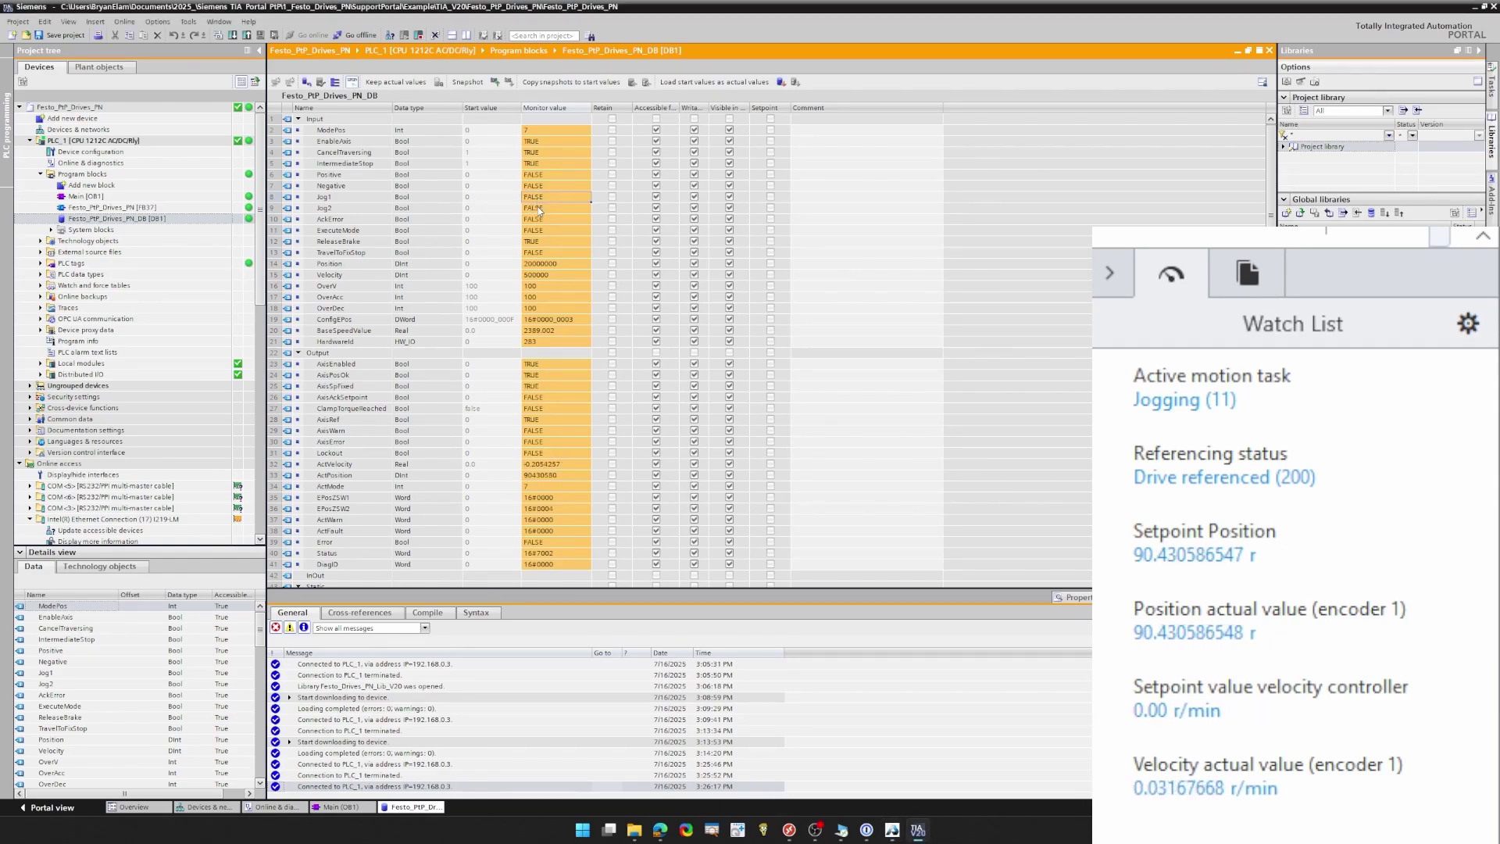
key(ctrl+F2)
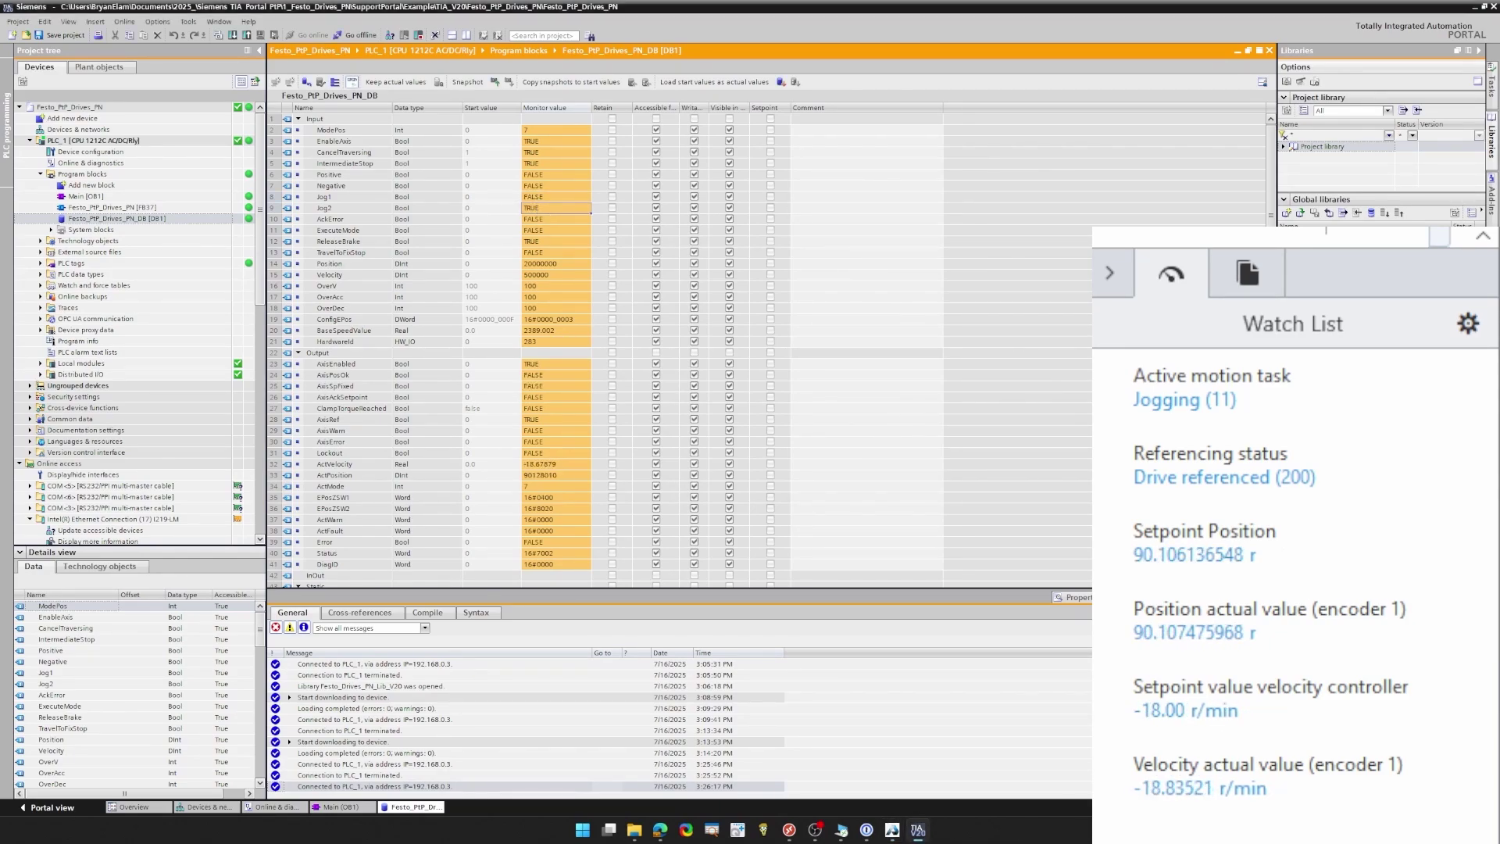
click(1274, 773)
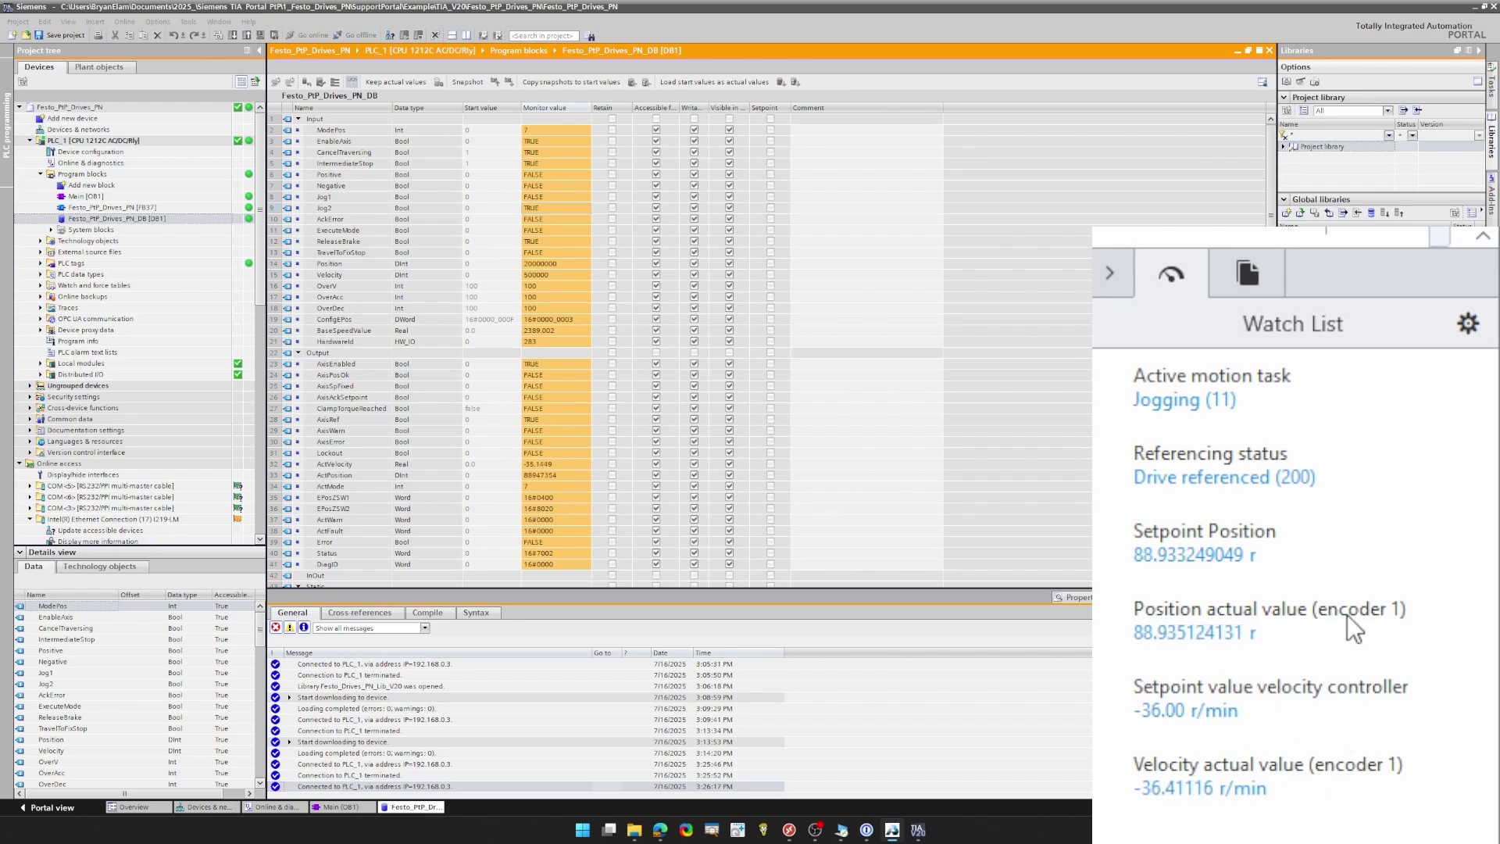
click(632, 15)
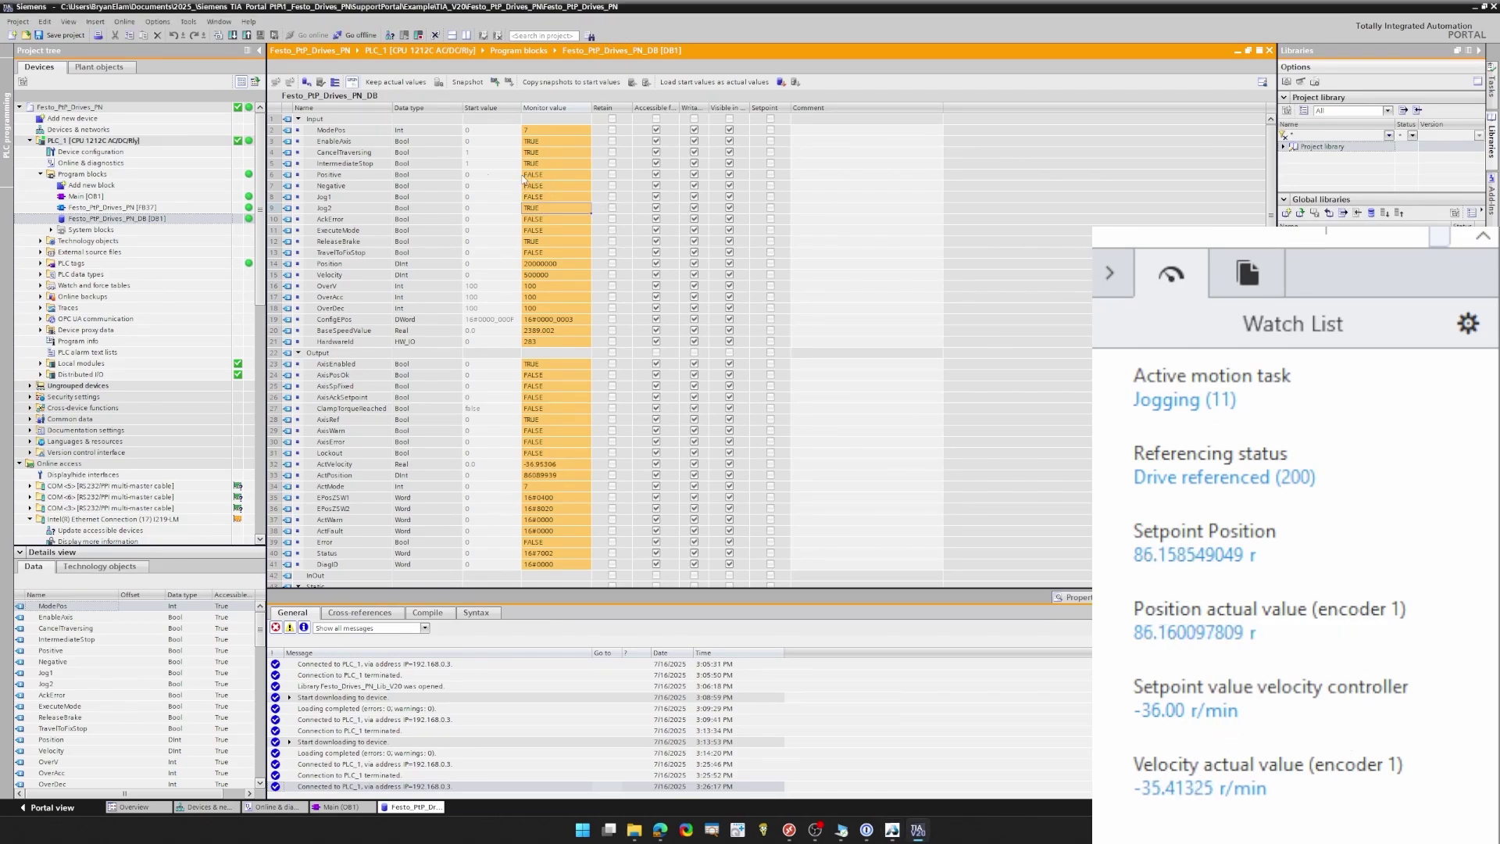
key(ctrl+F3)
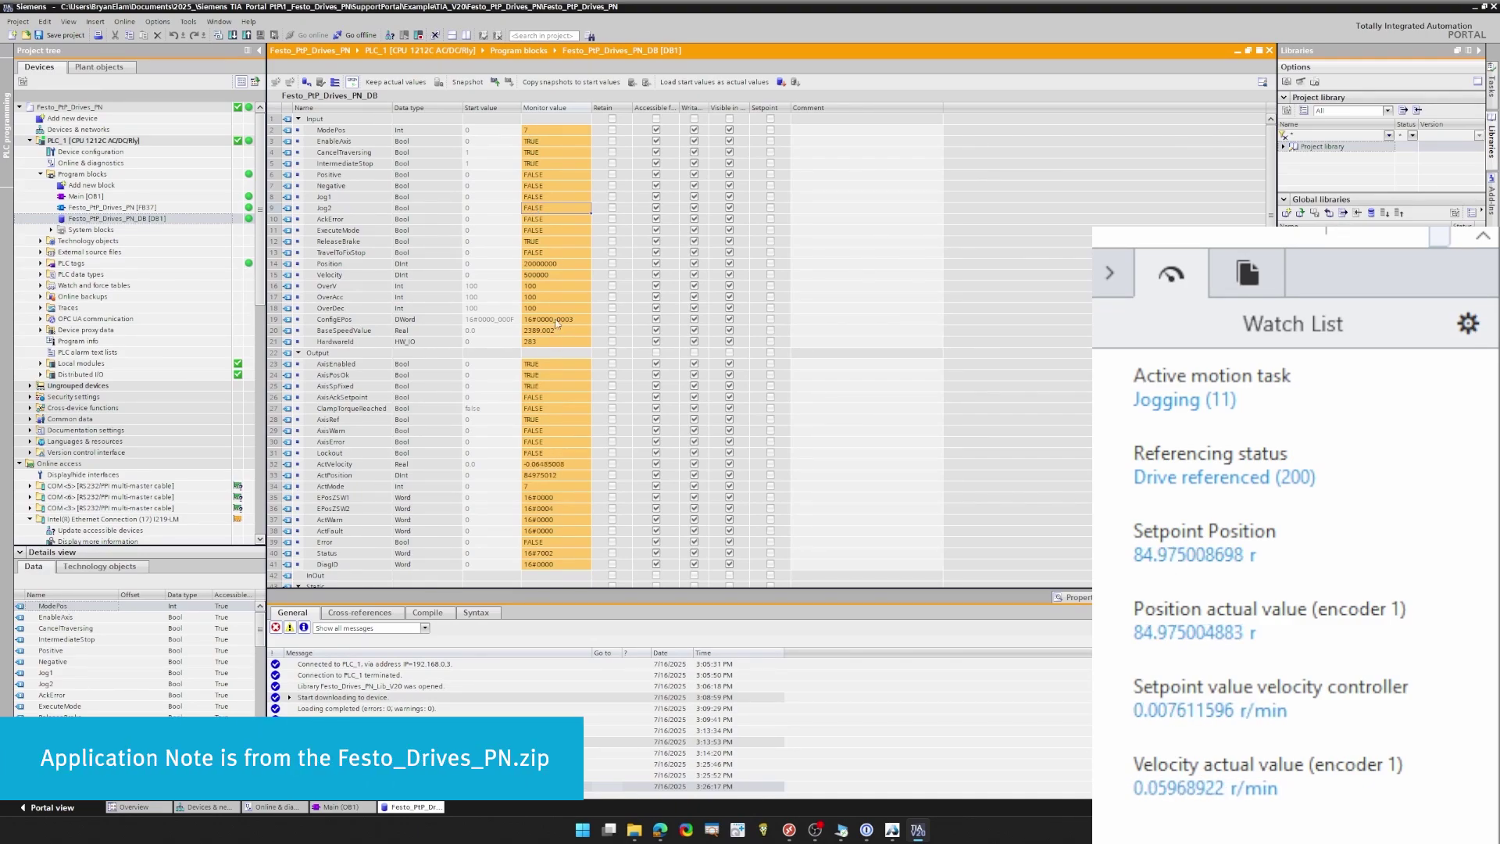
- Modify Position and Velocity to 0 in the data block
click(539, 266)
key(ctrl+shift+2)
text(0)
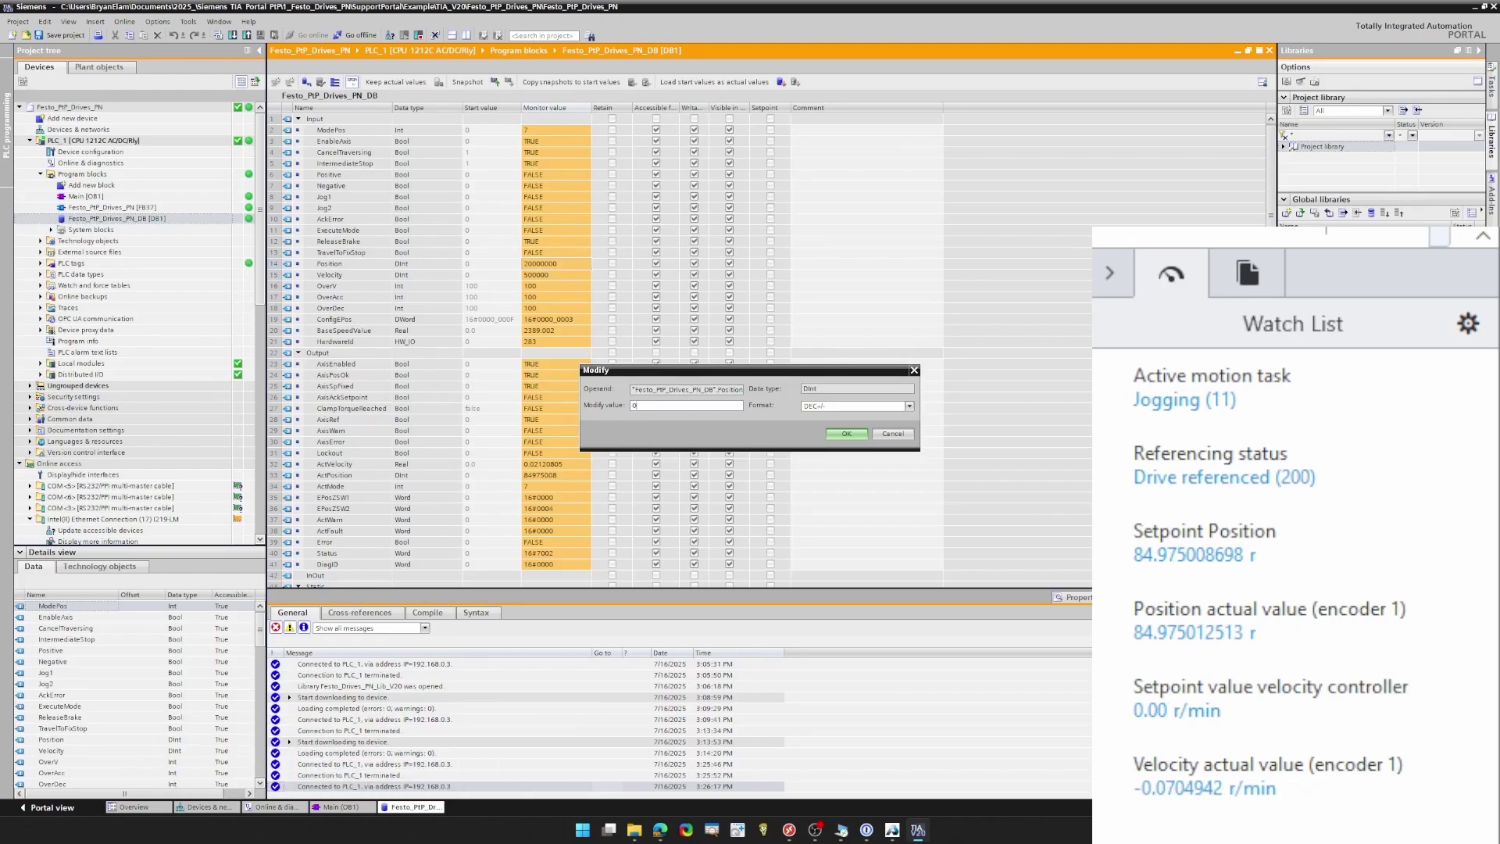
key(Return)
click(535, 275)
key(ctrl+shift+2)
text(0)
key(Return)
- Jog the drive forward with Jog1, check its live values, then switch Jog1 off
click(536, 198)
key(ctrl+F2)
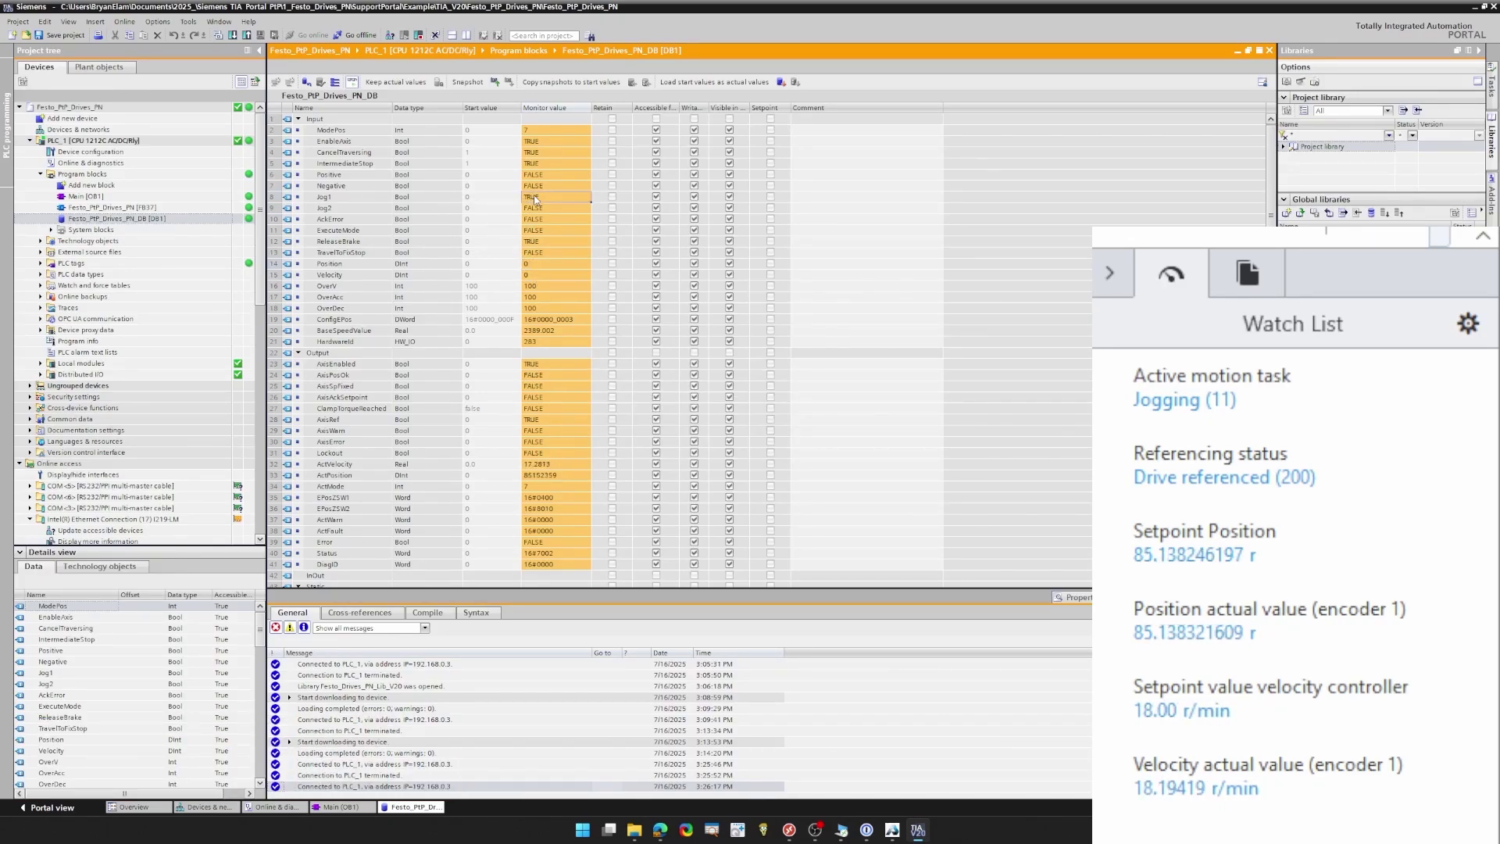
click(1247, 839)
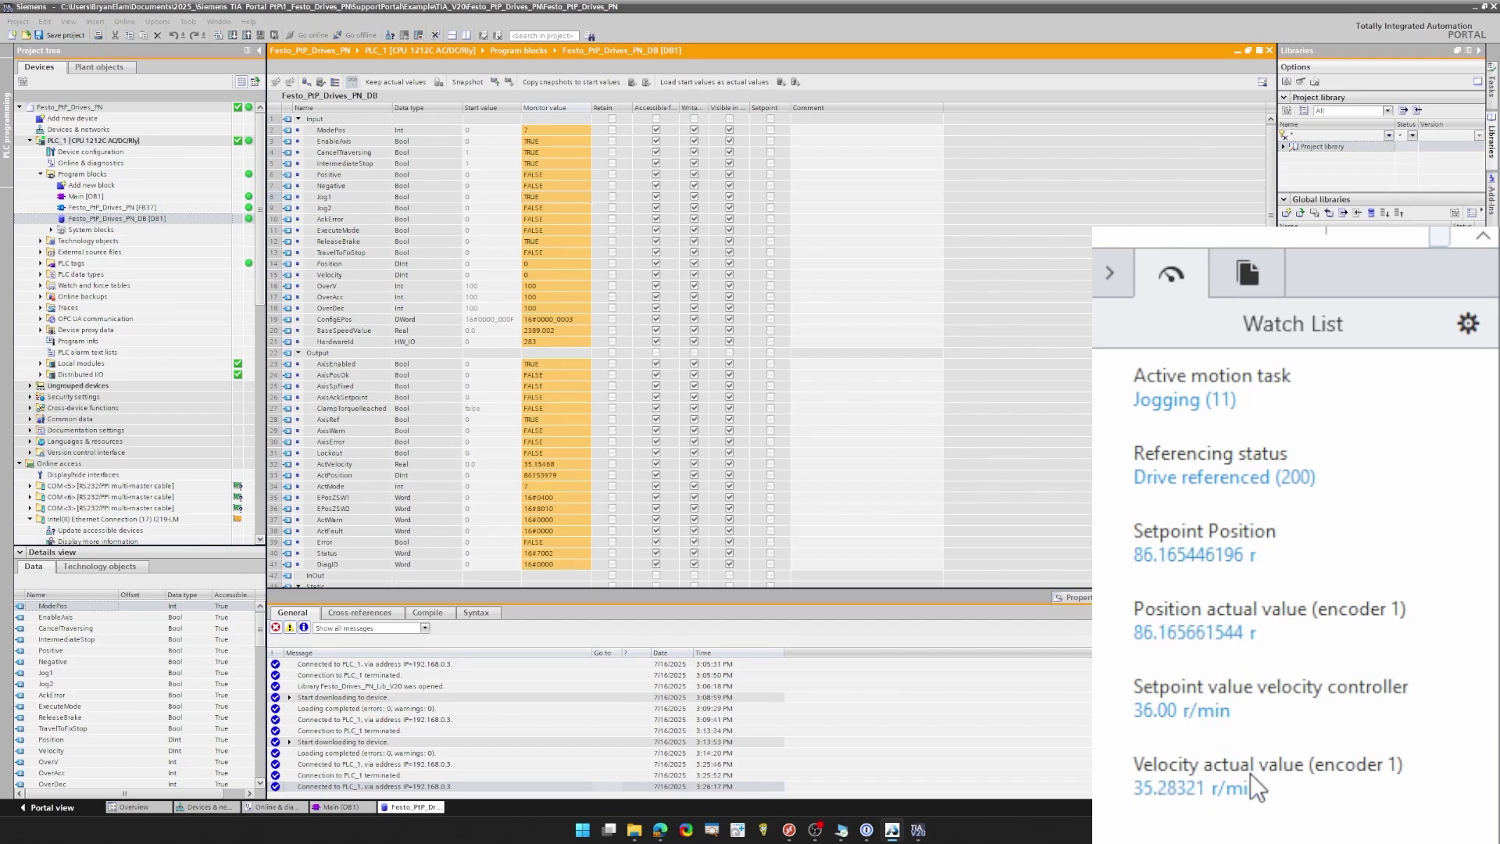
click(543, 195)
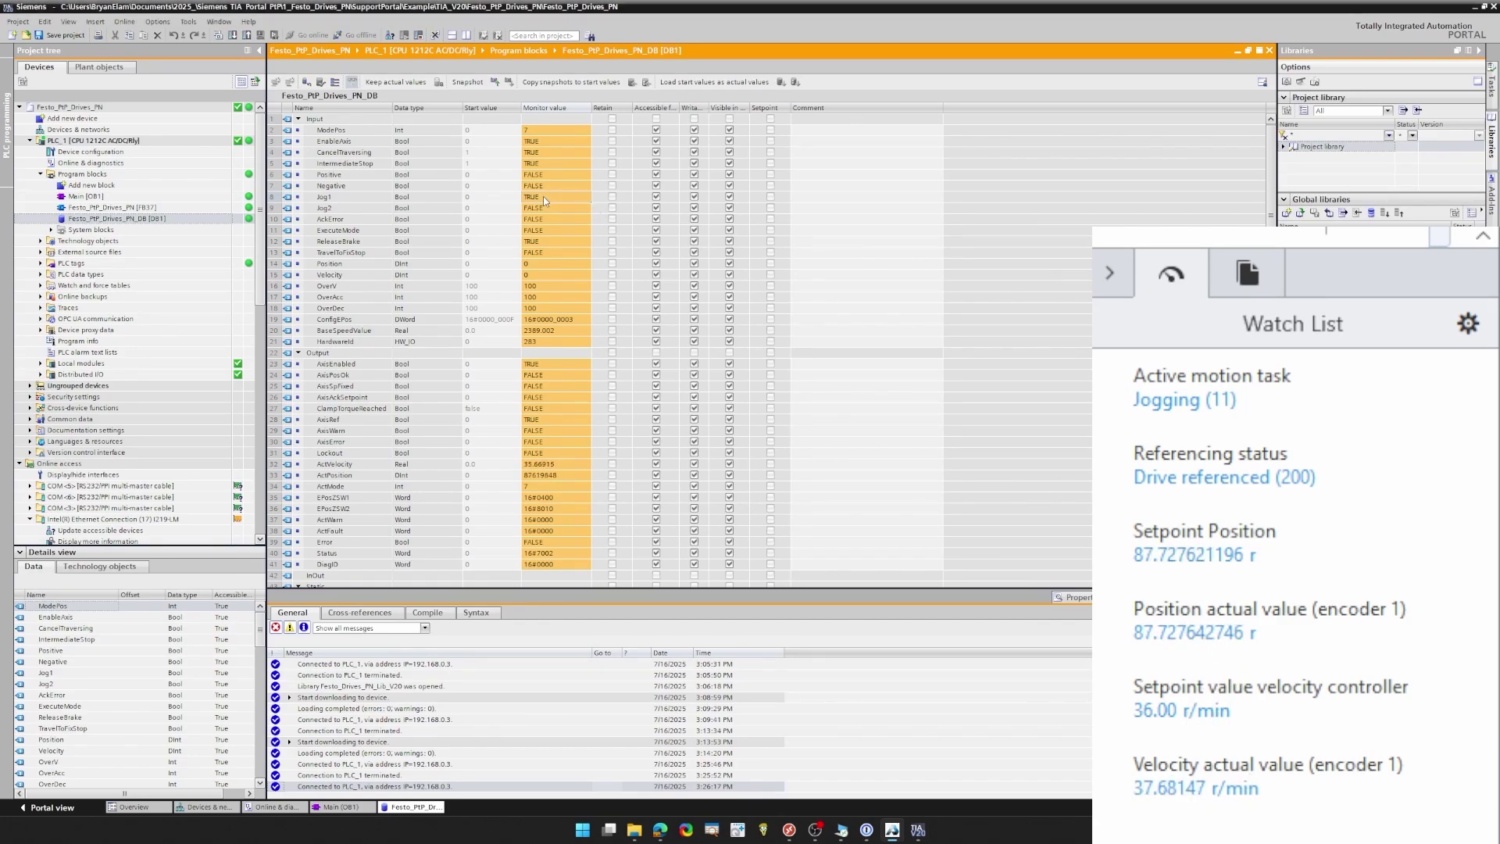
key(ctrl+F3)
click(534, 131)
key(shift+F2)
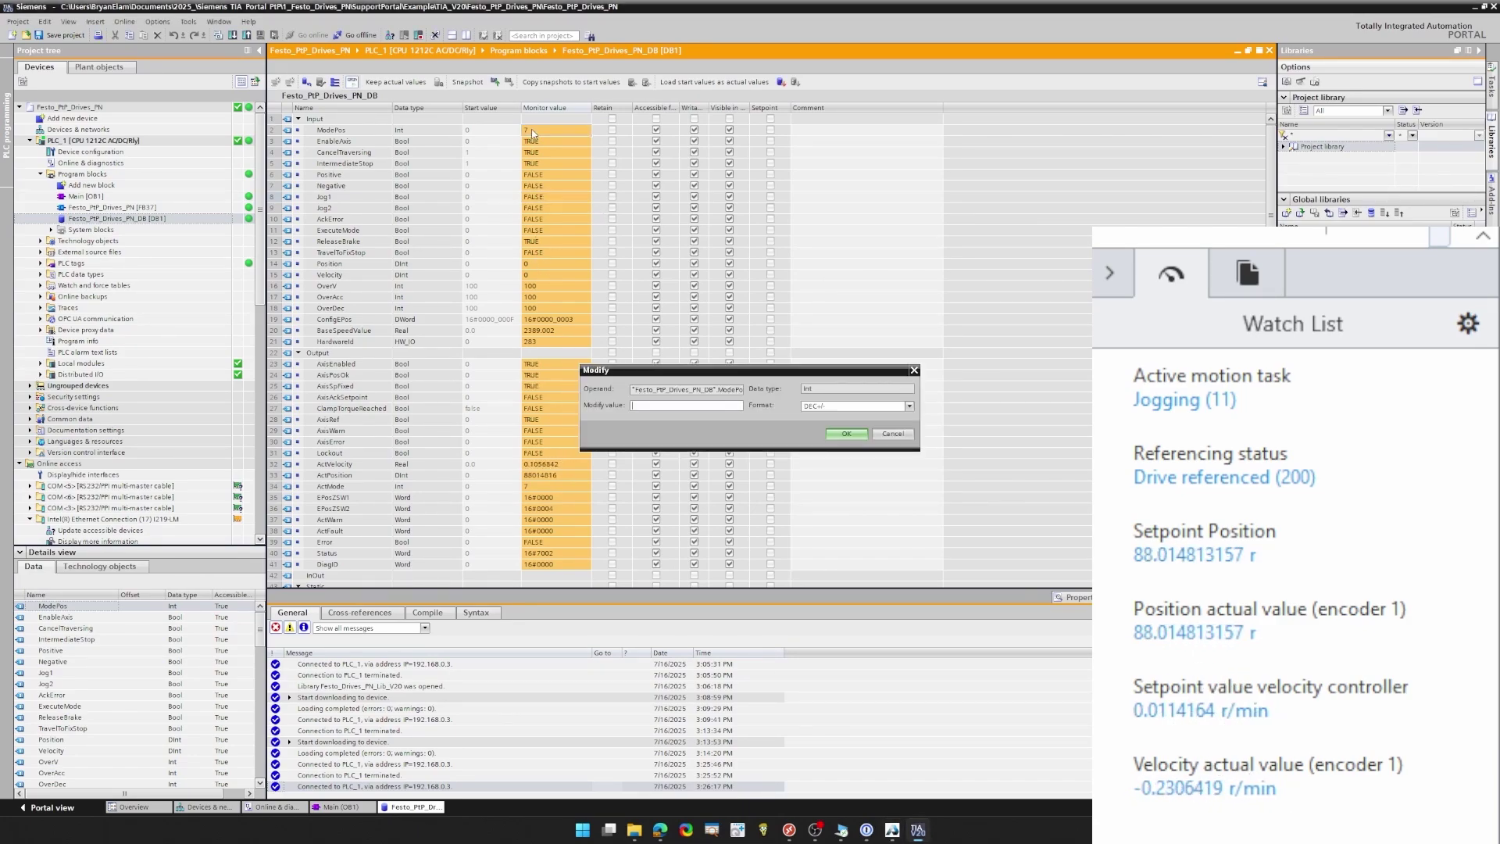
- Modify ModePos to 1 and Position to 20000000 in the drive data block
text(1)
key(Return)
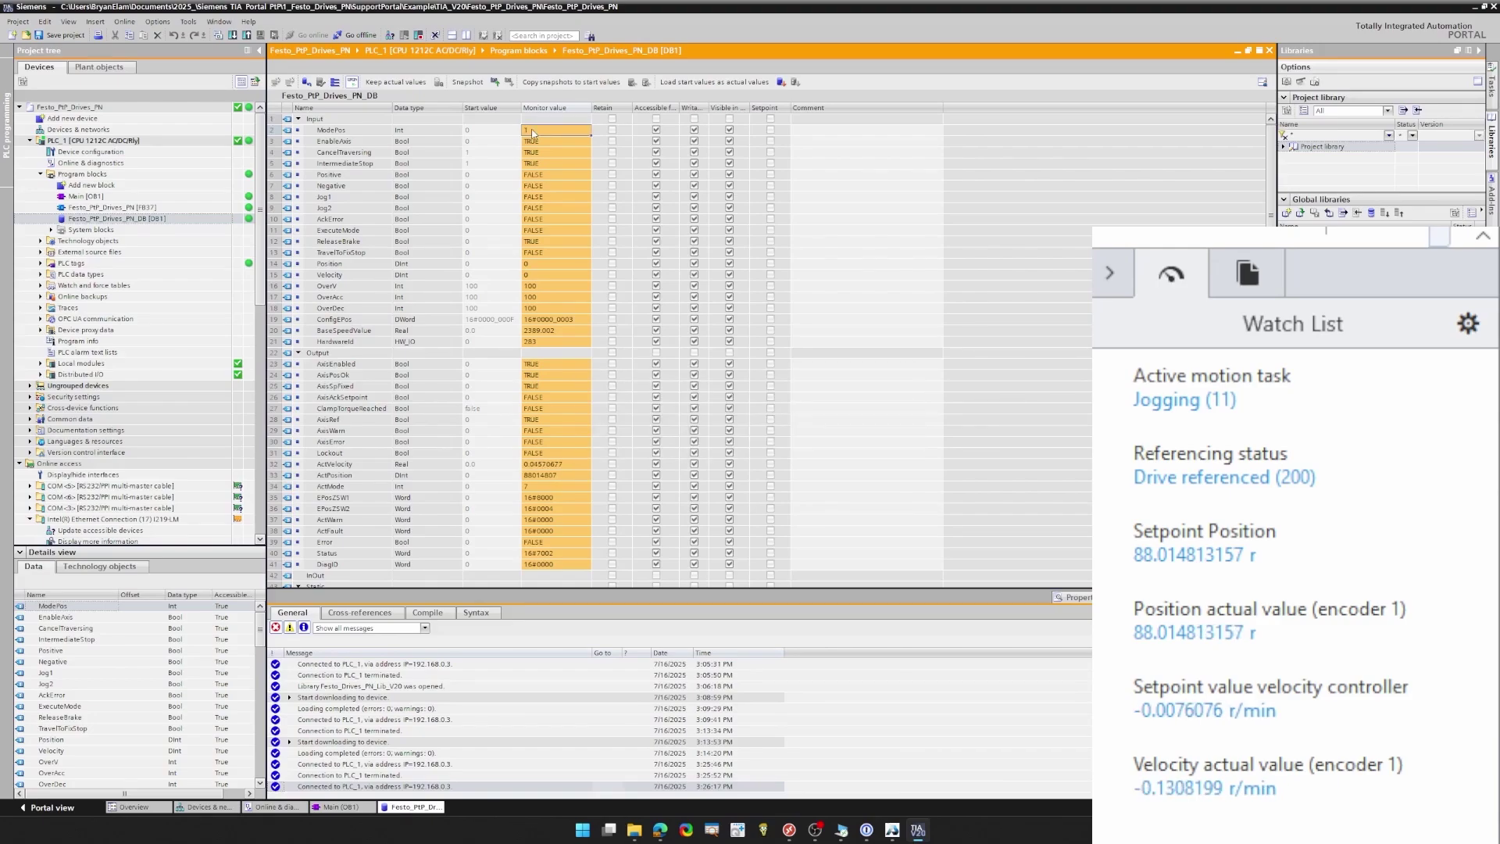
click(551, 262)
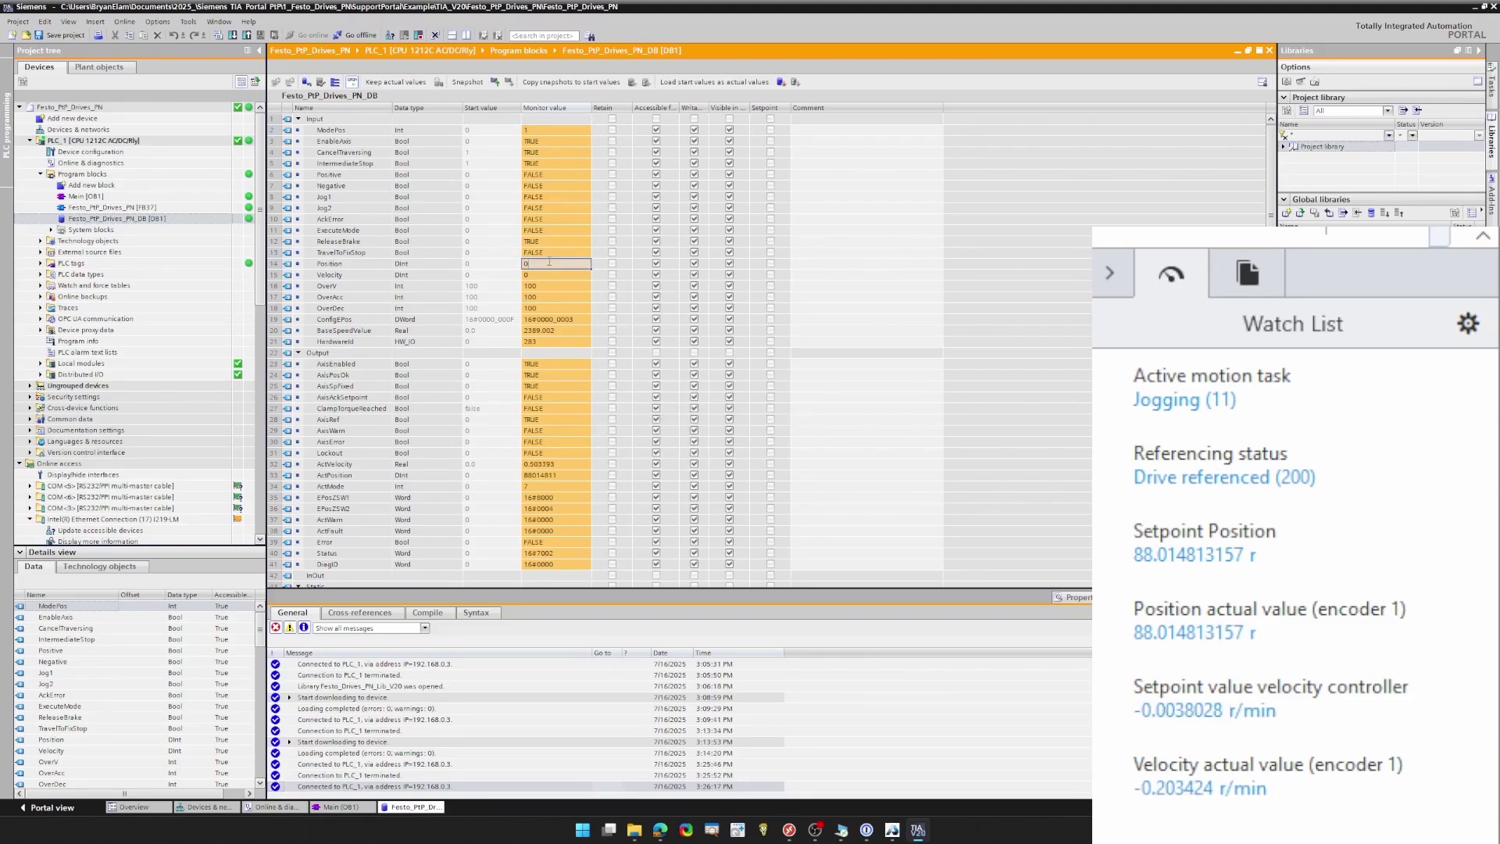
text(20)
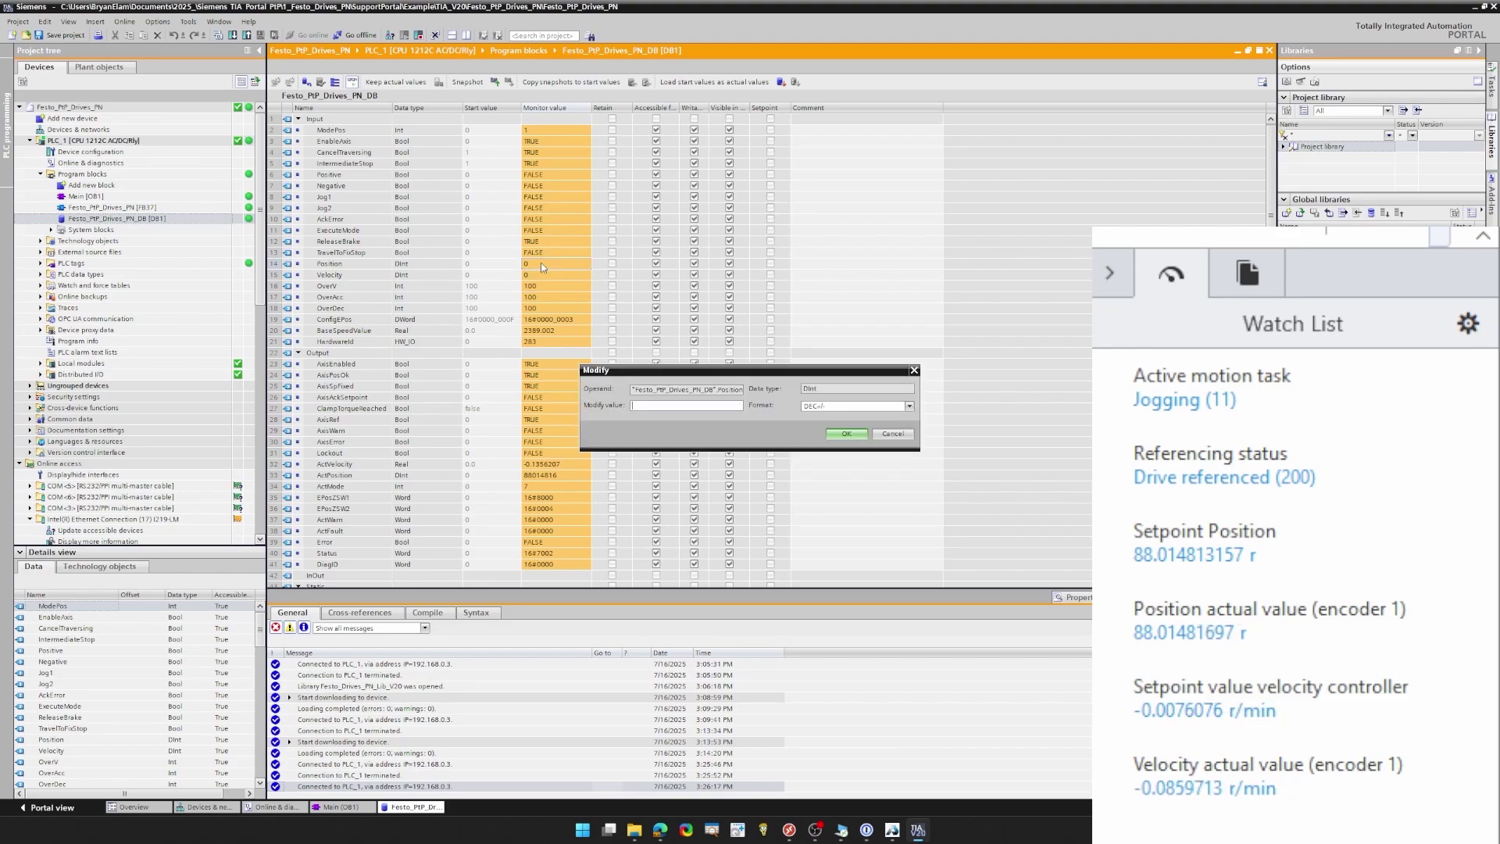
text(00)
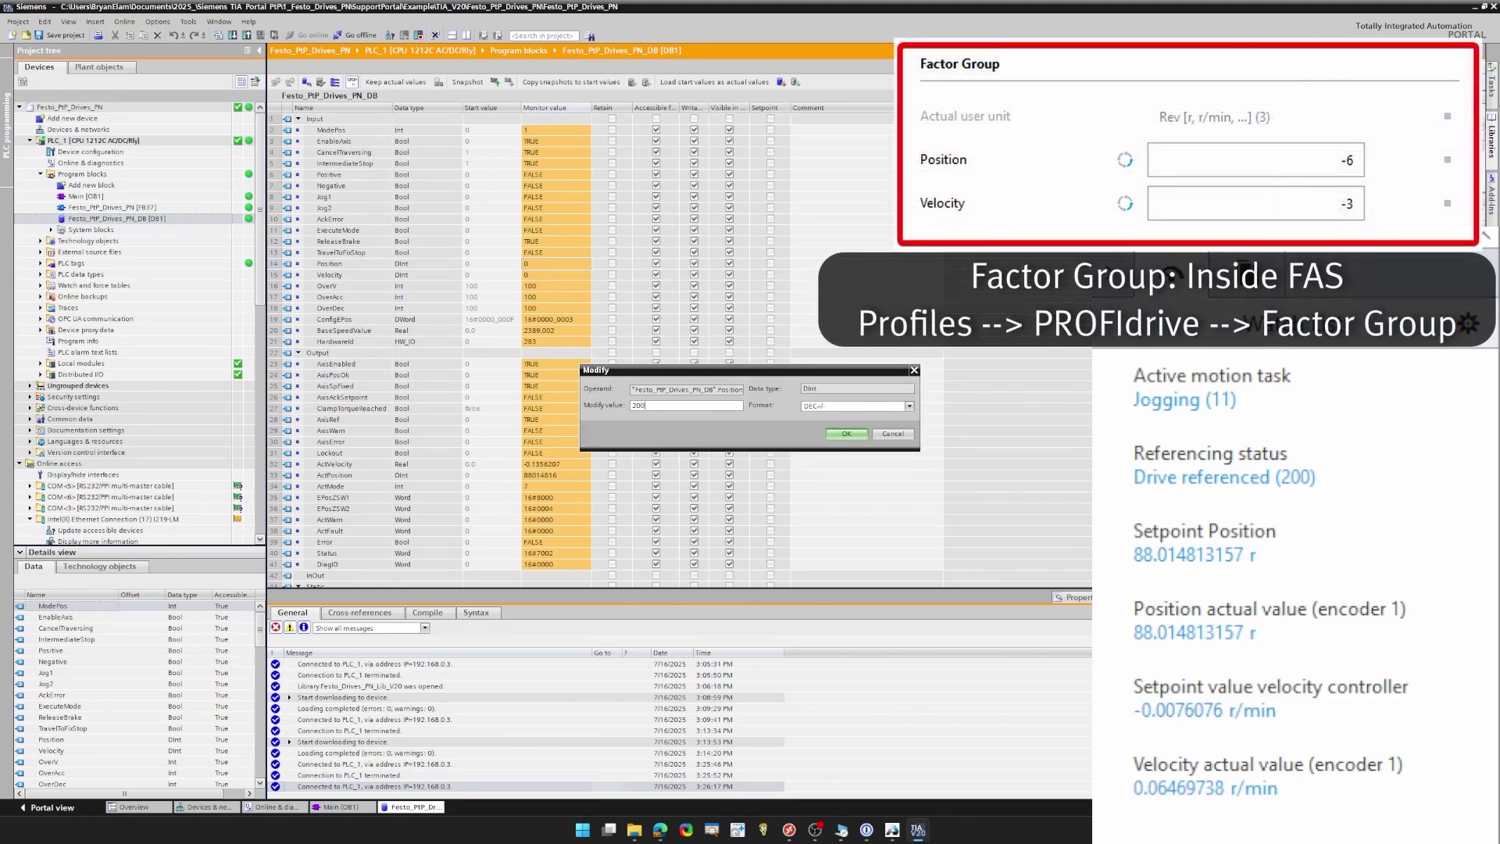
text(0000)
key(Return)
- Modify the drive data block's Velocity value to 500000
click(536, 274)
key(ctrl+shift+2)
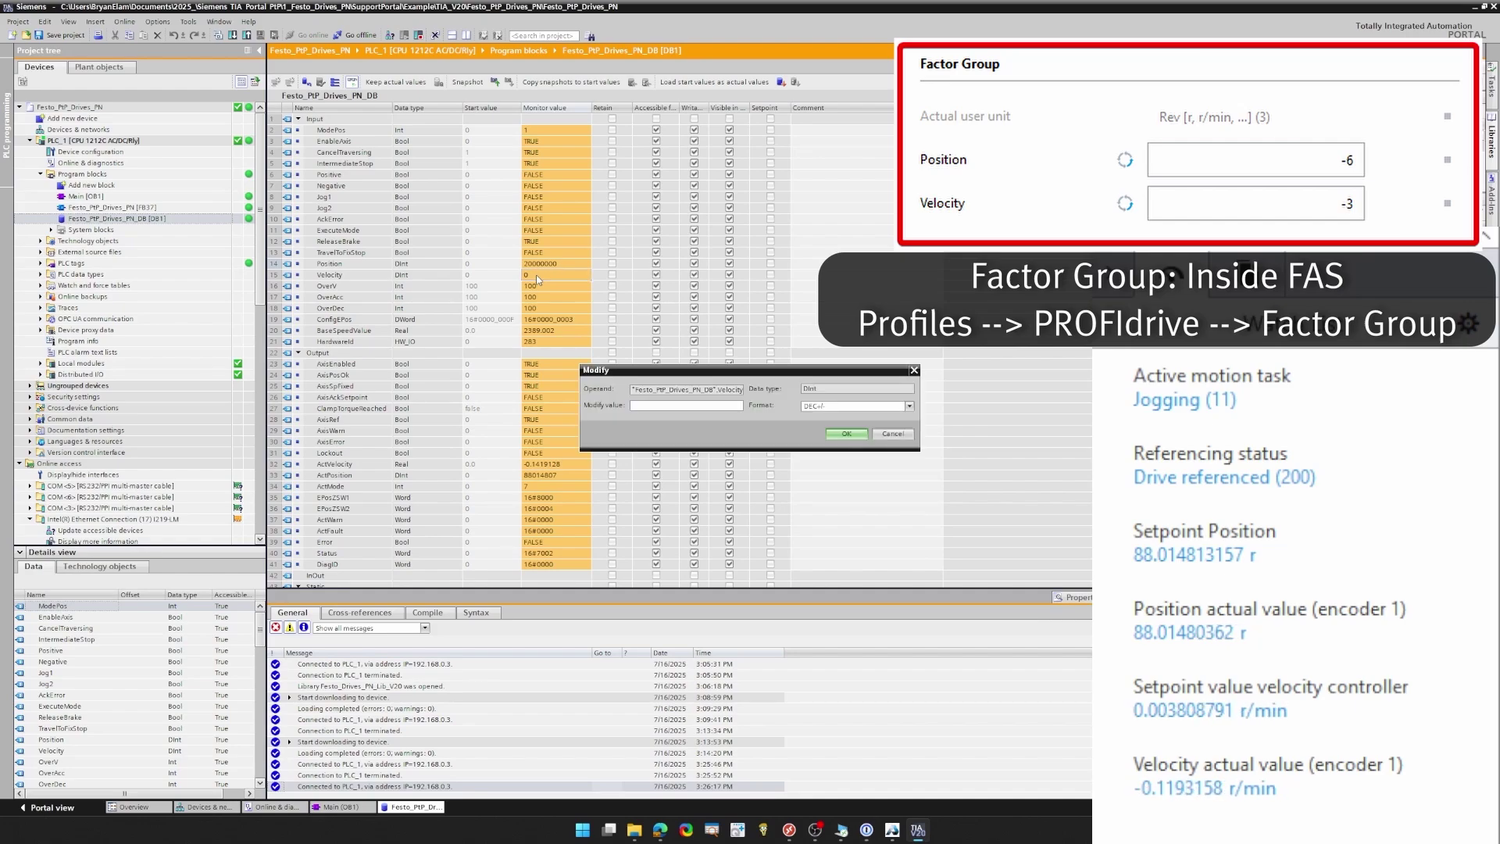
text(500000)
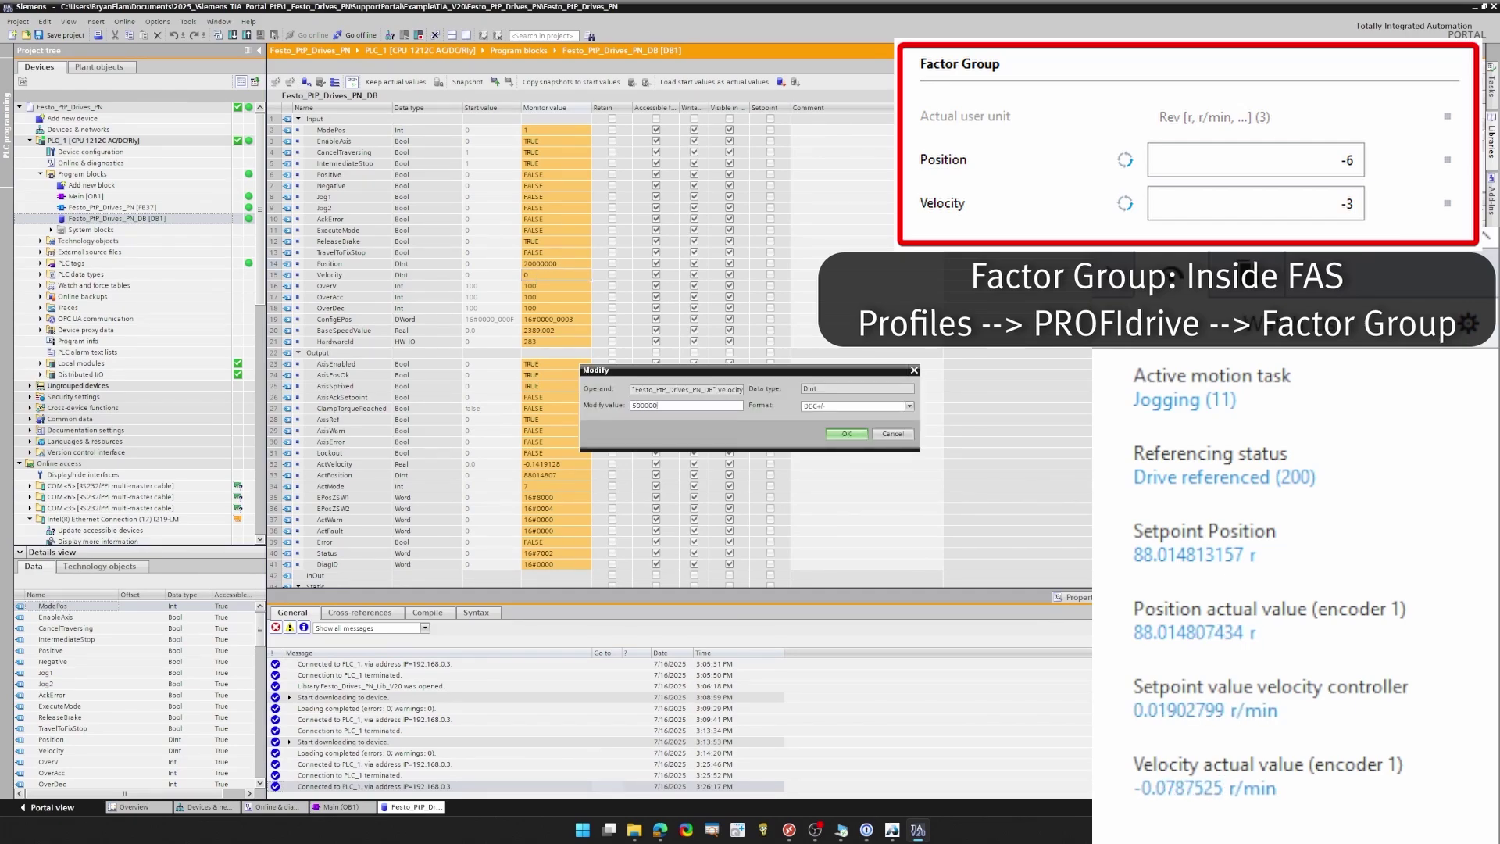
key(Return)
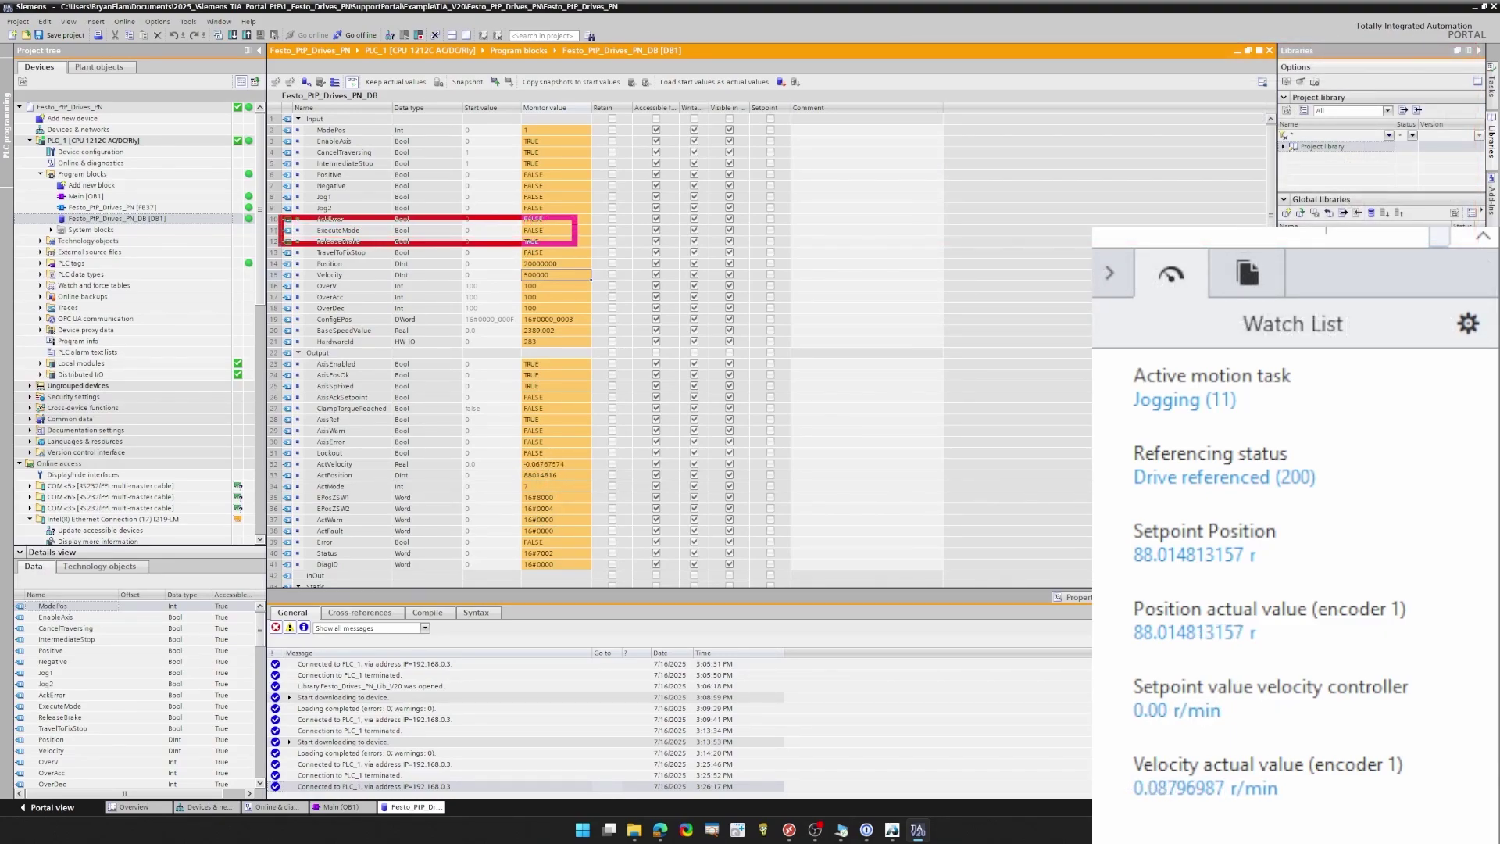
- Pulse ExecuteMode TRUE then FALSE to run a 20 r relative move
click(541, 231)
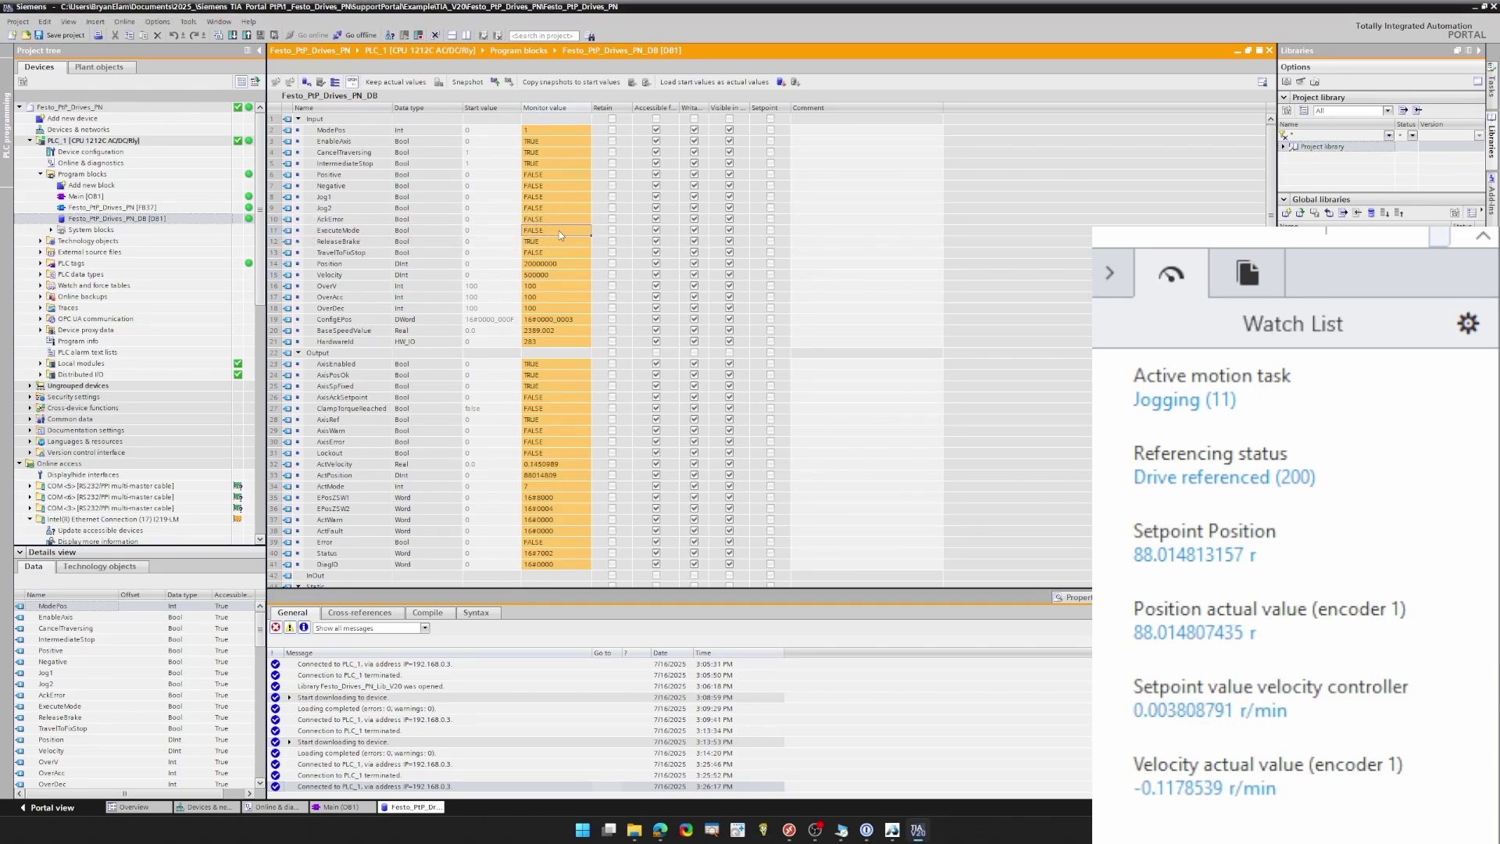
key(ctrl+F2)
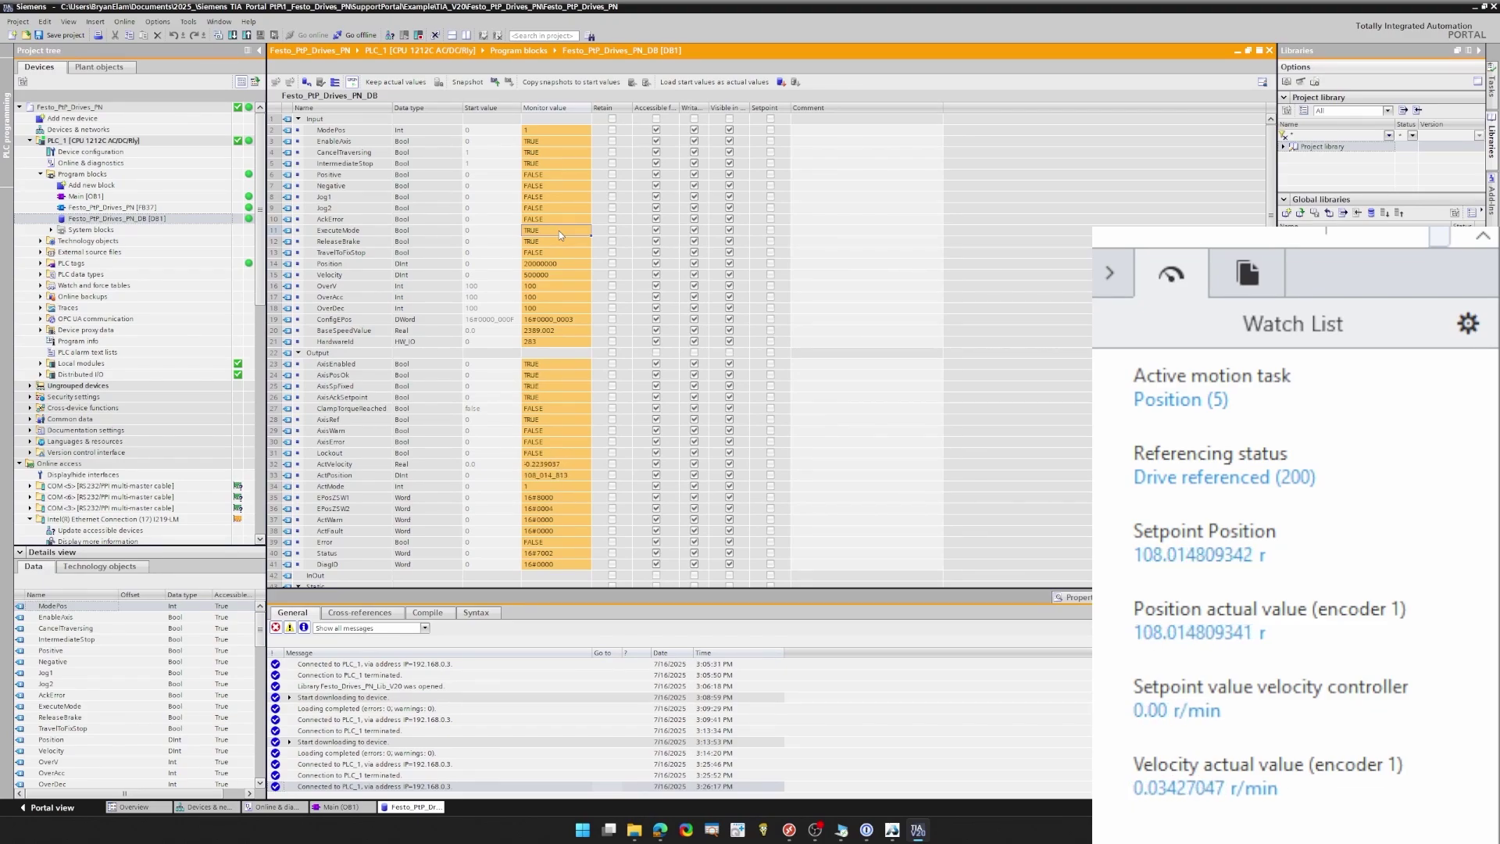
key(ctrl+F3)
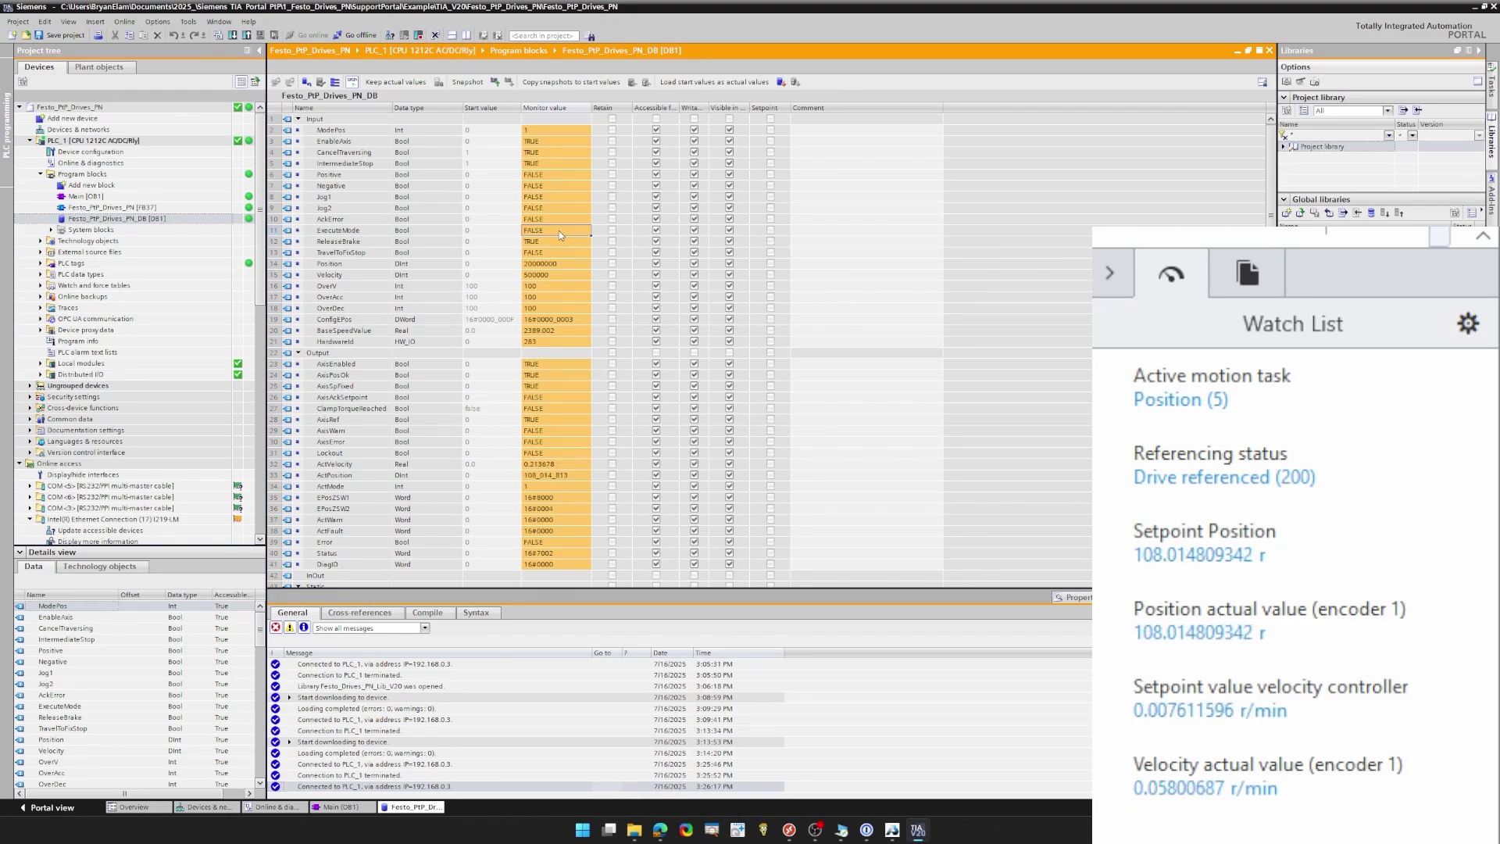
- Trigger ExecuteMode again so the drive reaches about 128 r, then reset it to FALSE
key(ctrl+F2)
click(1170, 713)
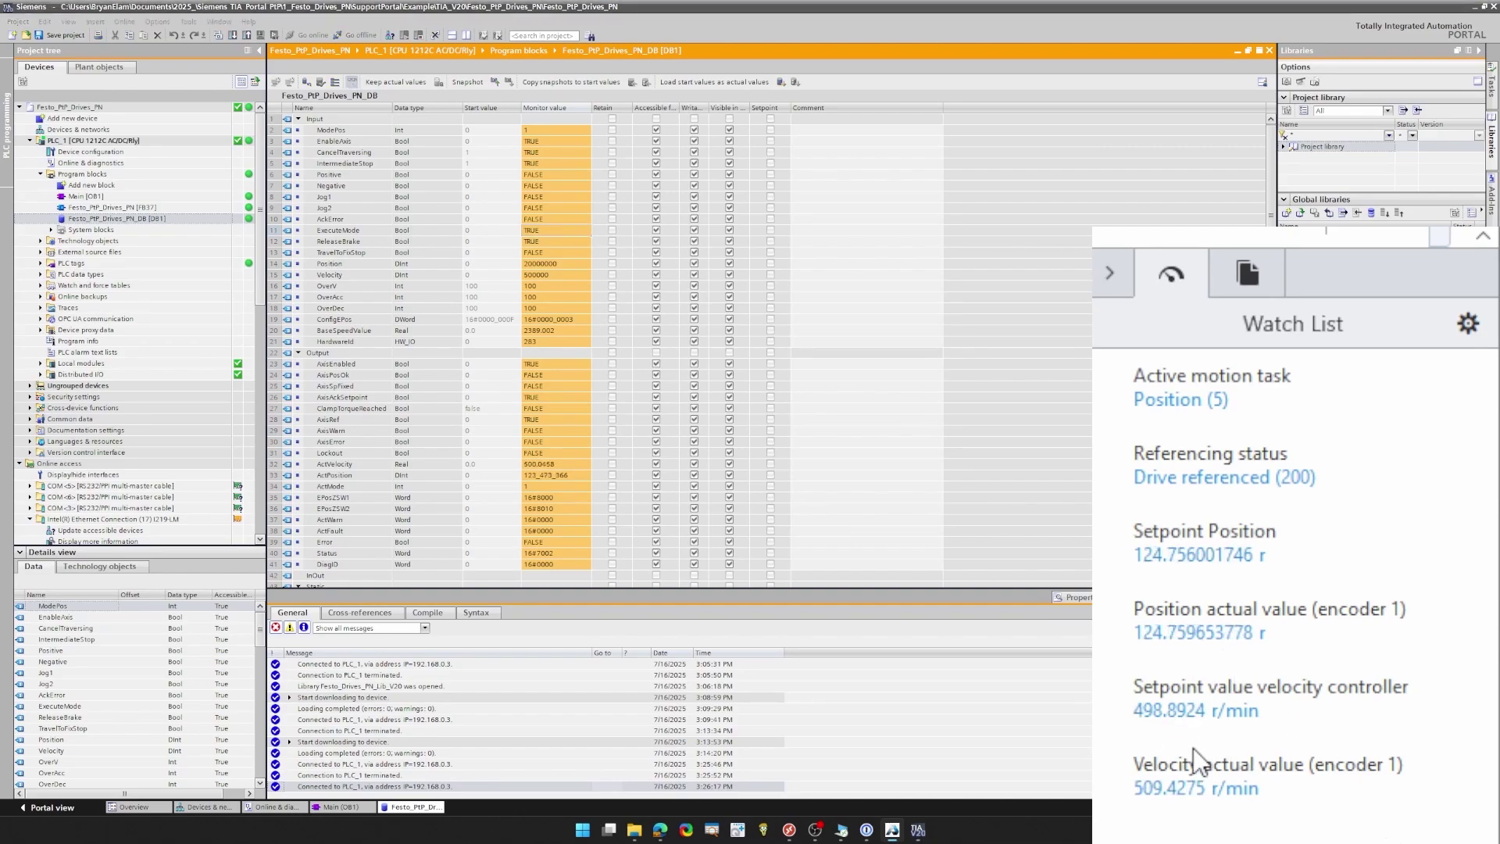
click(547, 232)
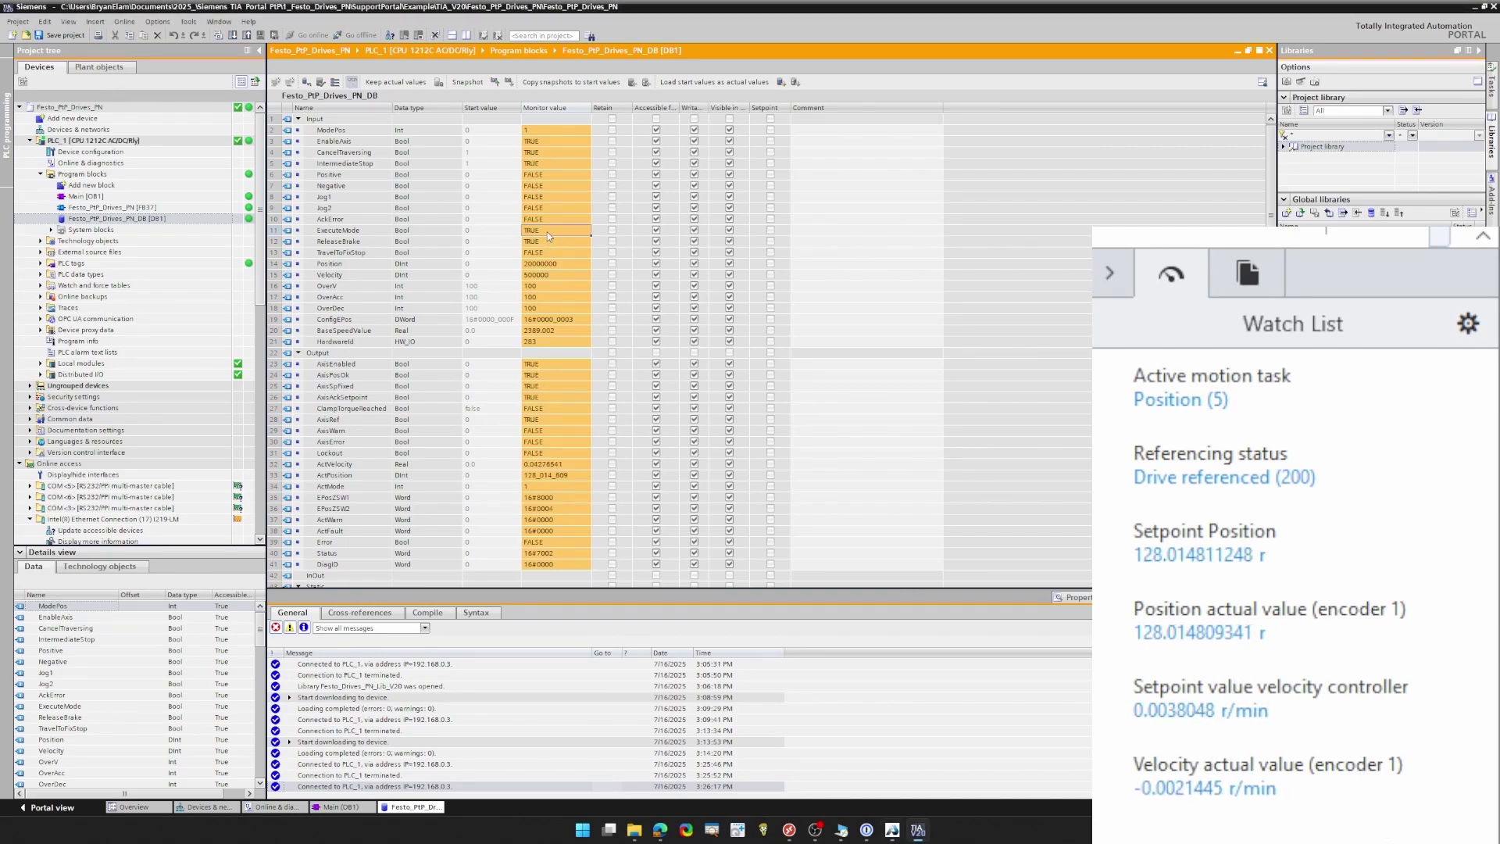
key(ctrl+F3)
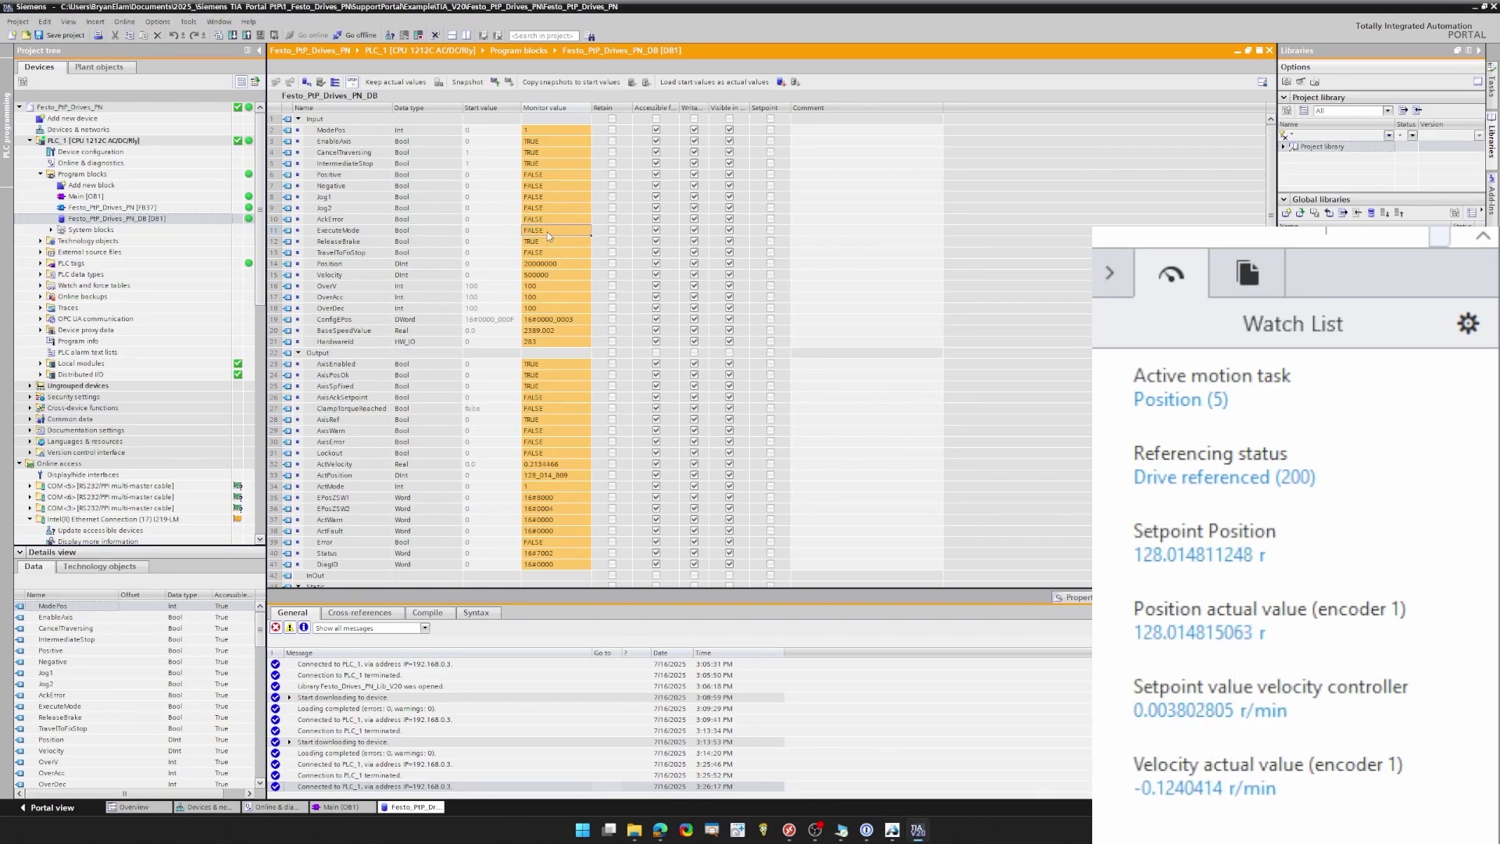
click(534, 130)
key(ctrl+shift+2)
- Apply ModePos 2 for absolute positioning and set Position to 0
key(Return)
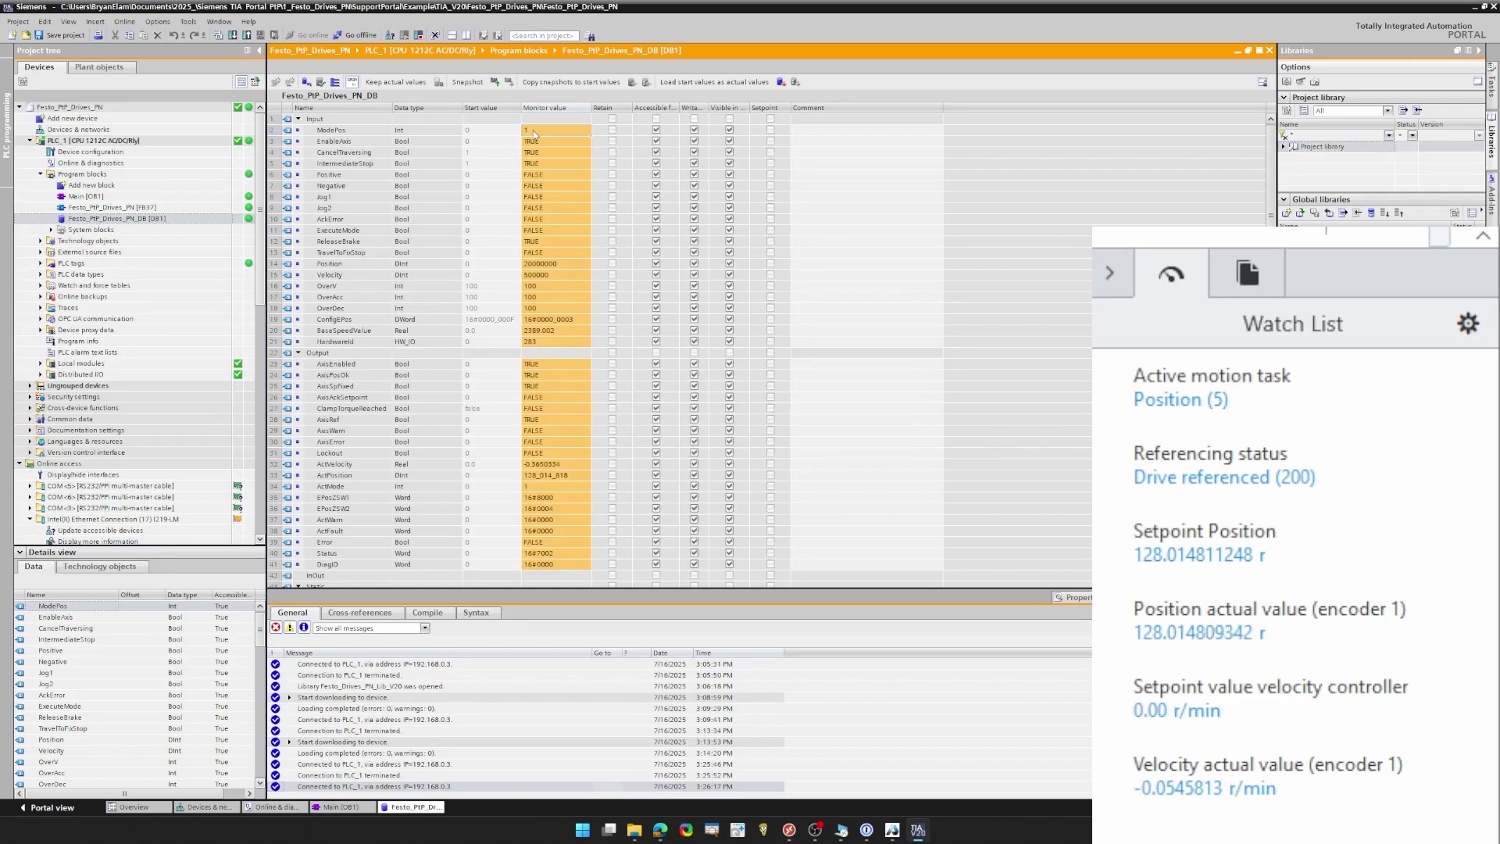
click(533, 264)
key(ctrl+shift+2)
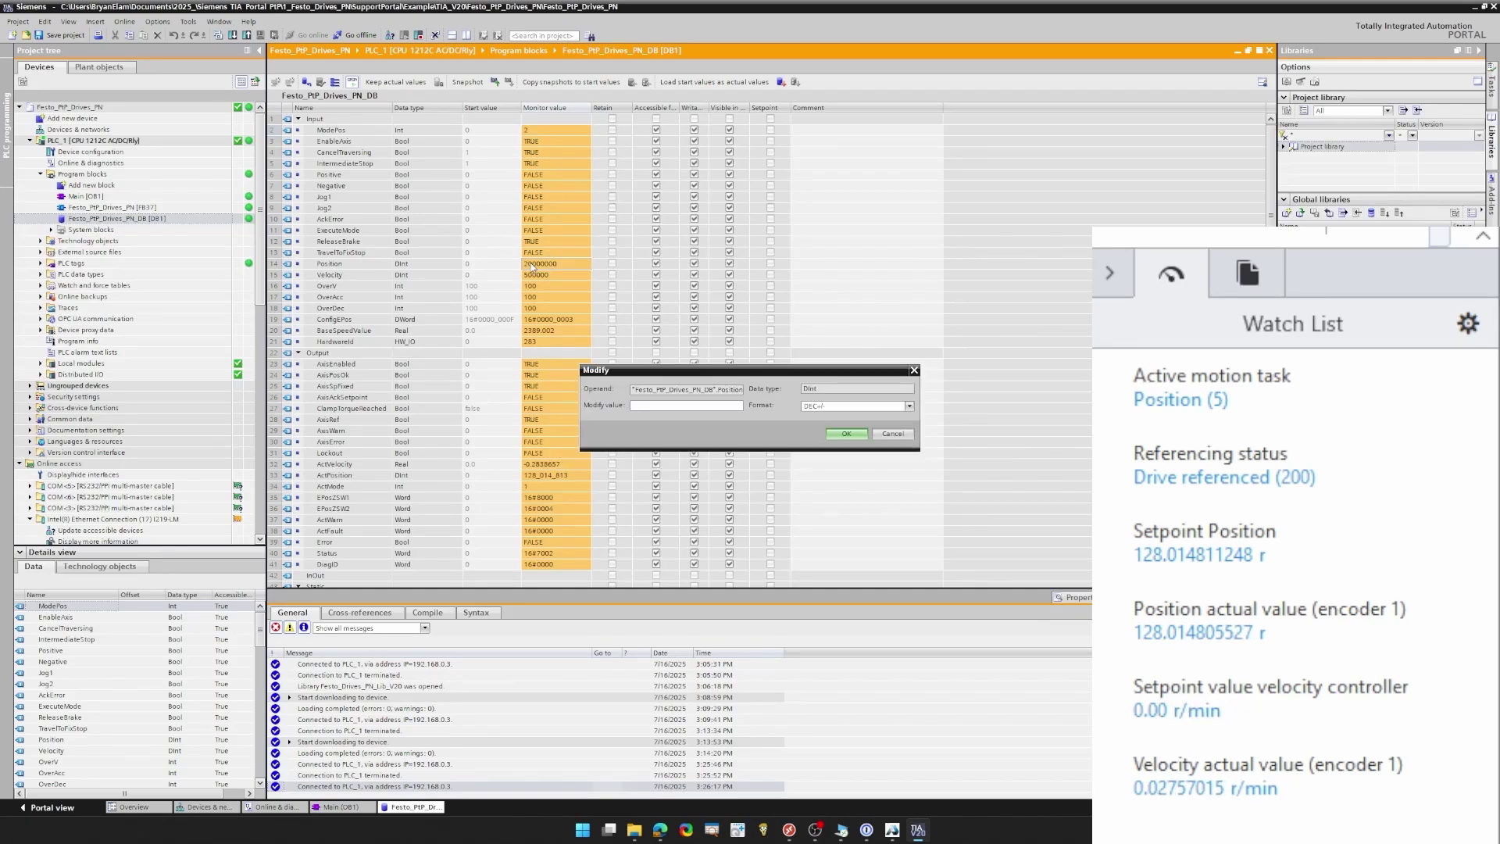
text(0)
key(Return)
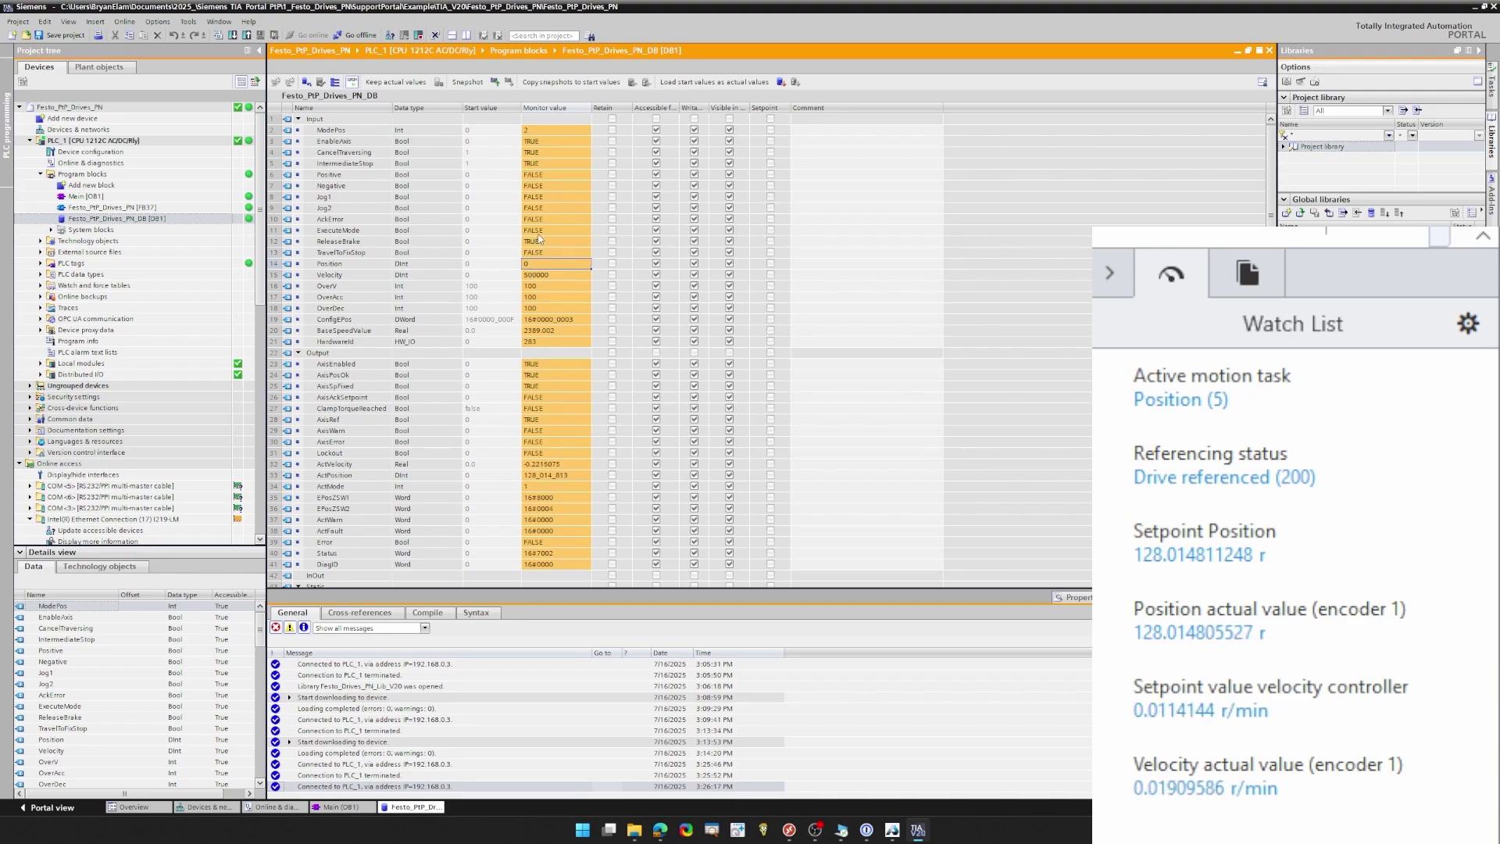
- Set ExecuteMode TRUE so the drive drives back to 0 r
click(540, 231)
key(ctrl+F2)
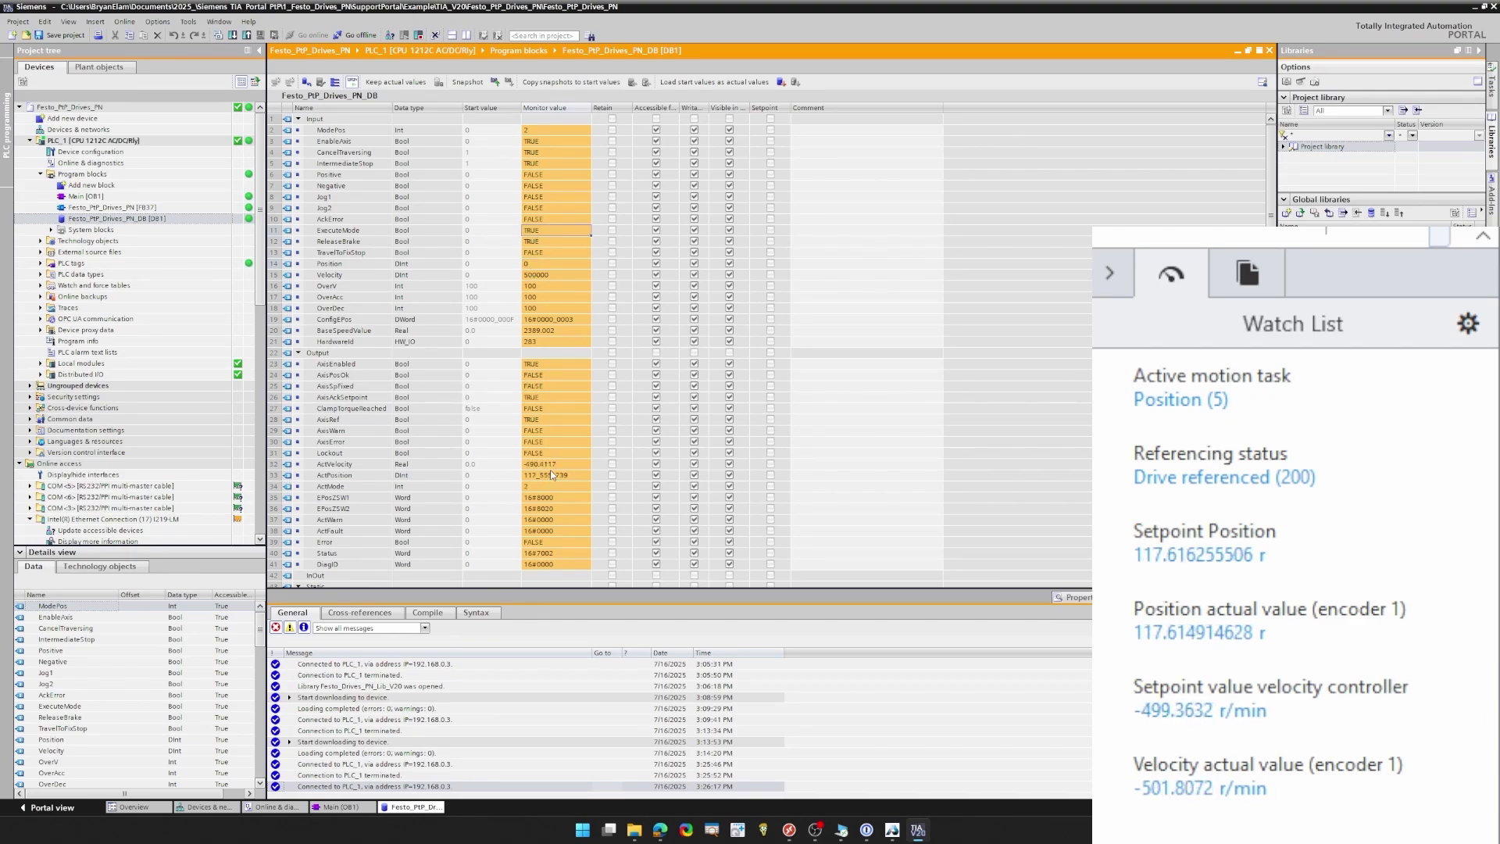
click(1158, 658)
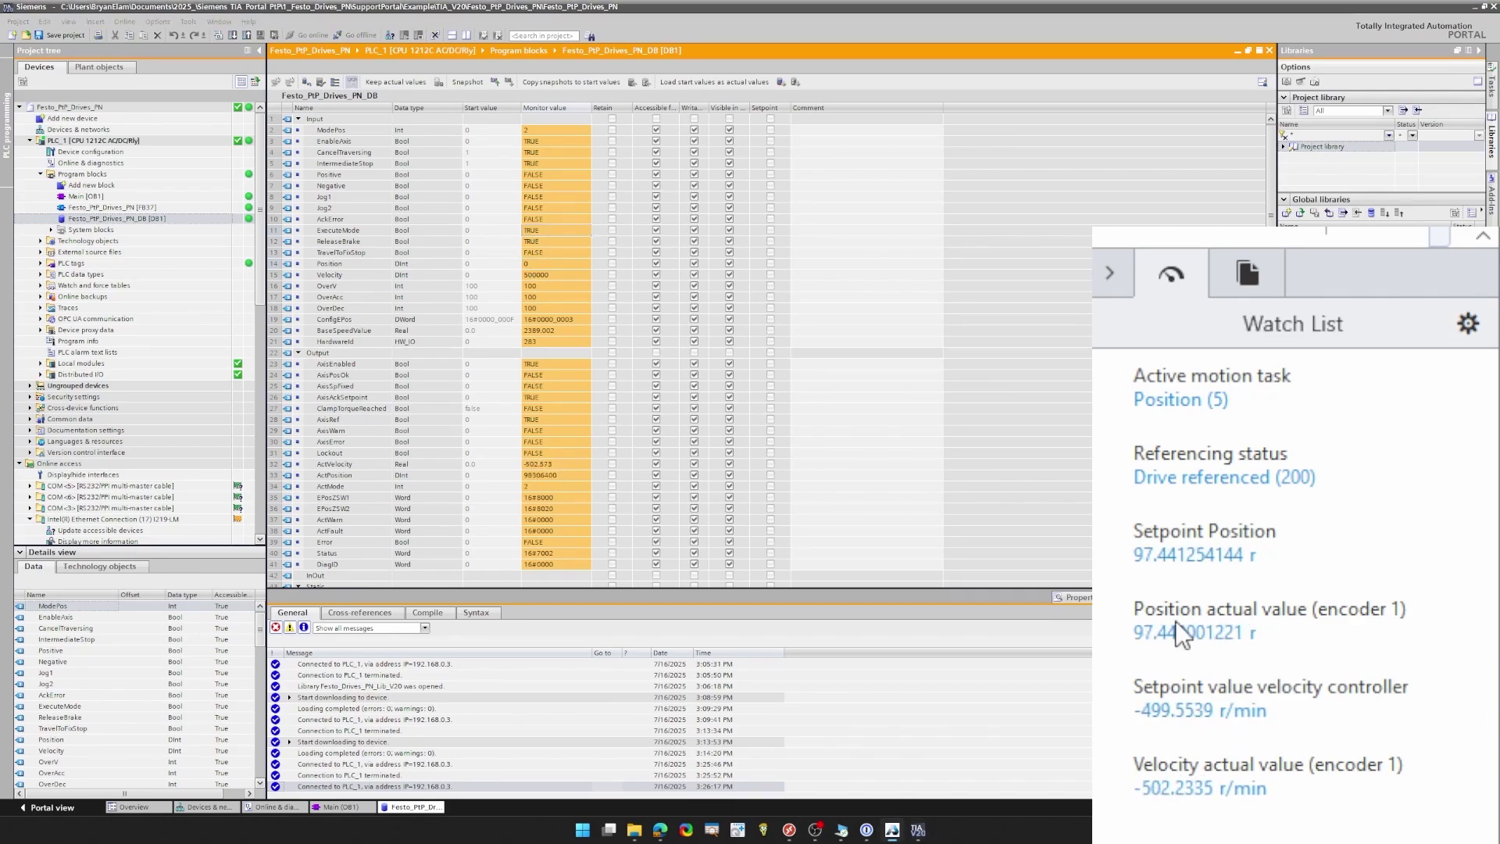
click(817, 31)
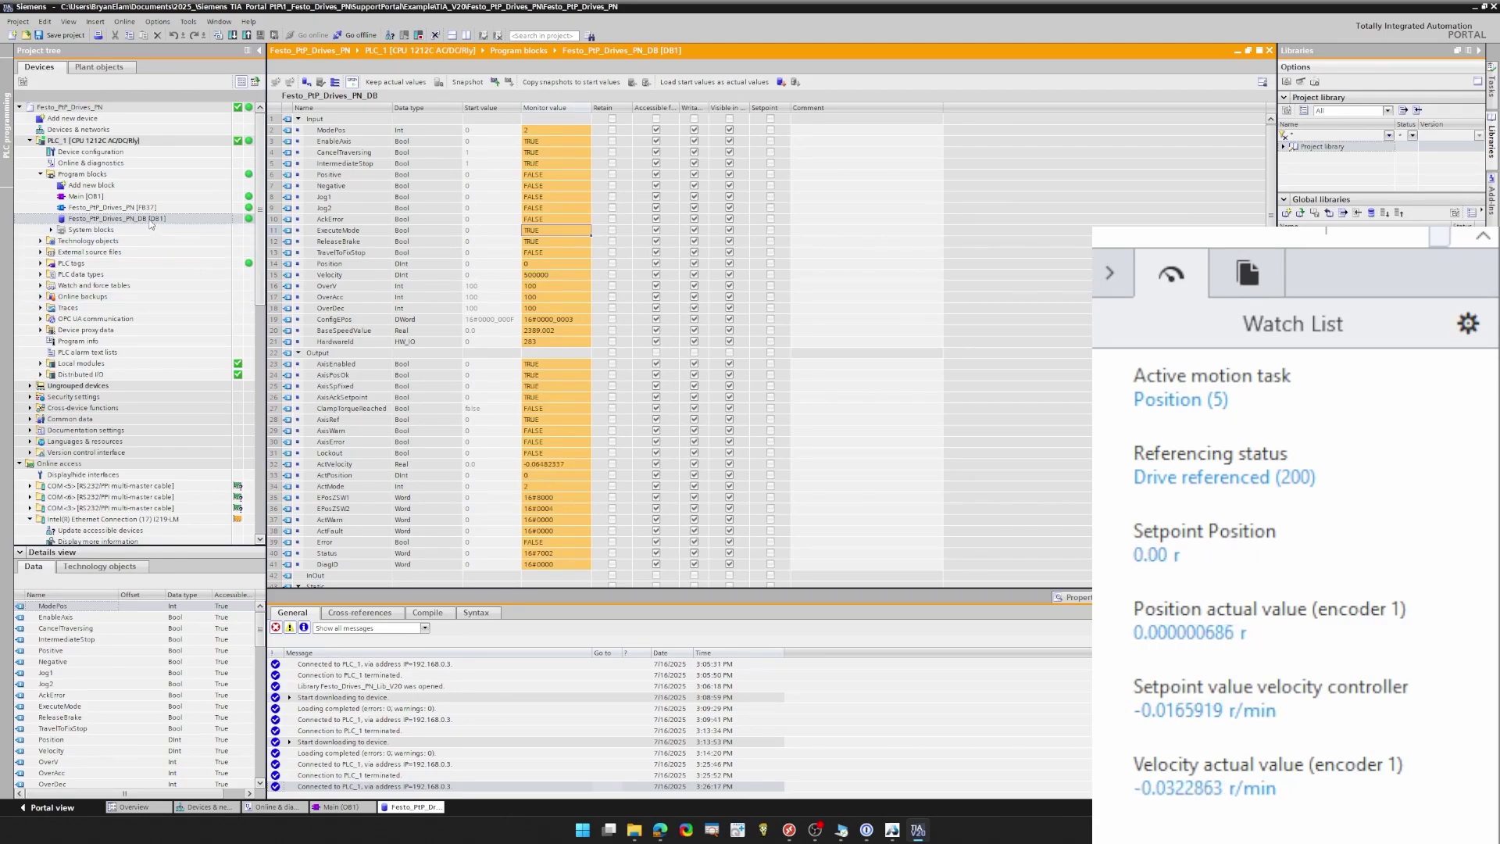
- Add Watch table_1 filled with every Festo_PtP_Drives_PN_DB tag down to DiagID, monitoring all
click(41, 286)
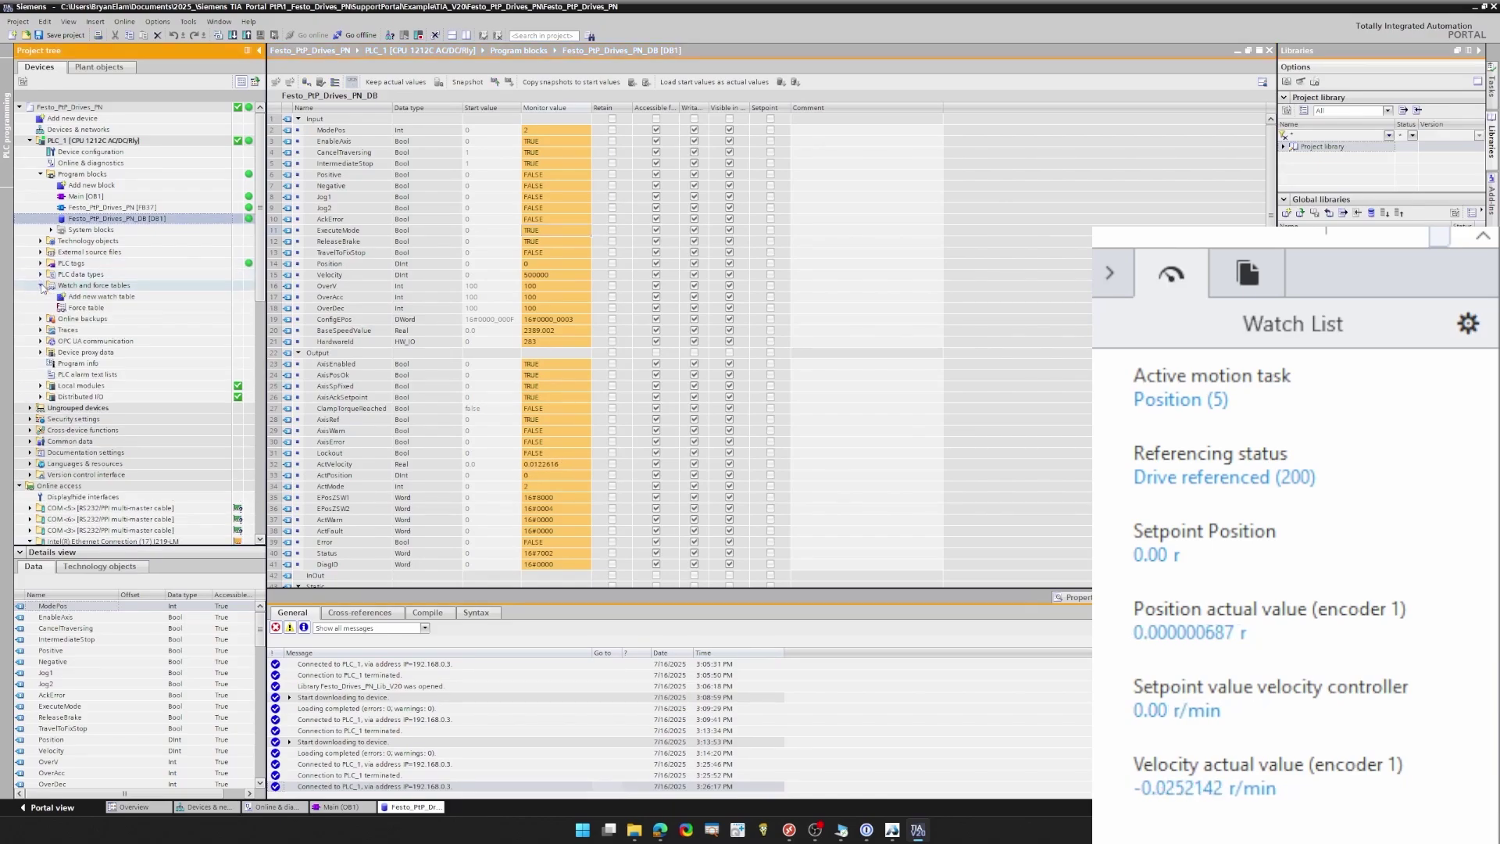
double_click(93, 297)
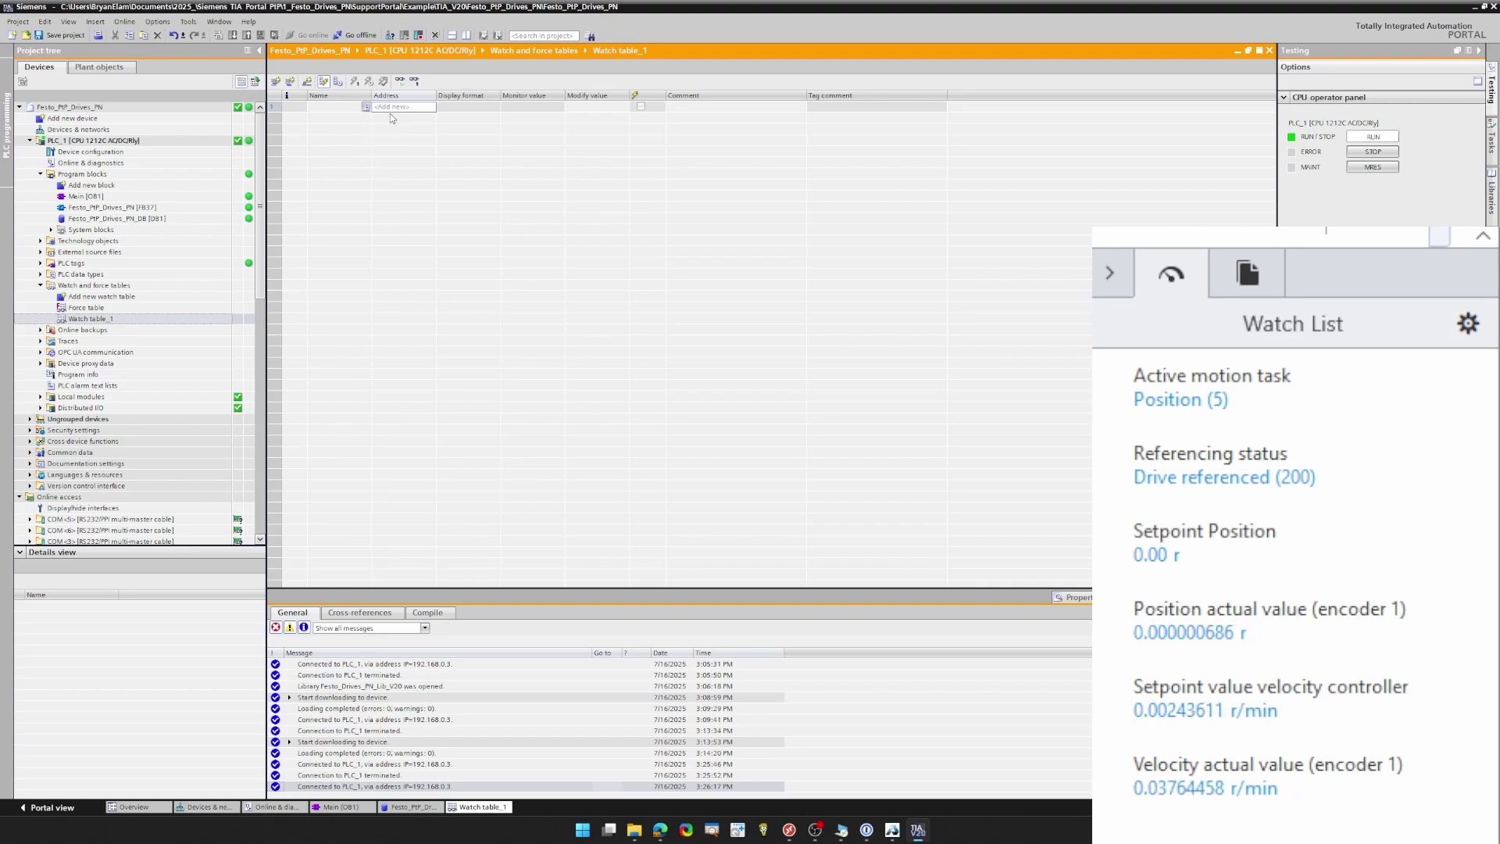
click(108, 219)
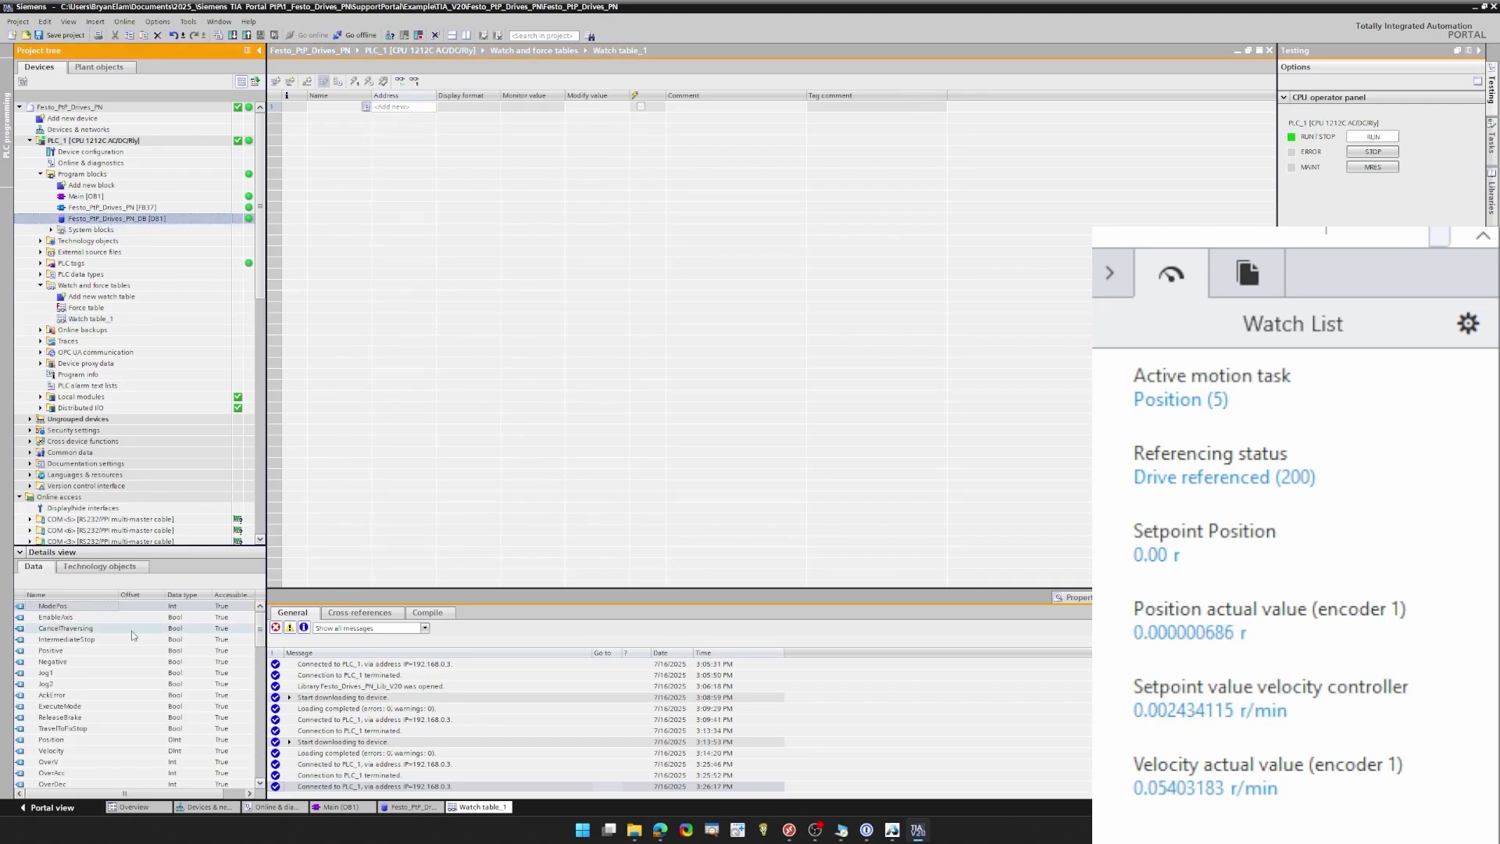
scroll(121, 636, down, 10)
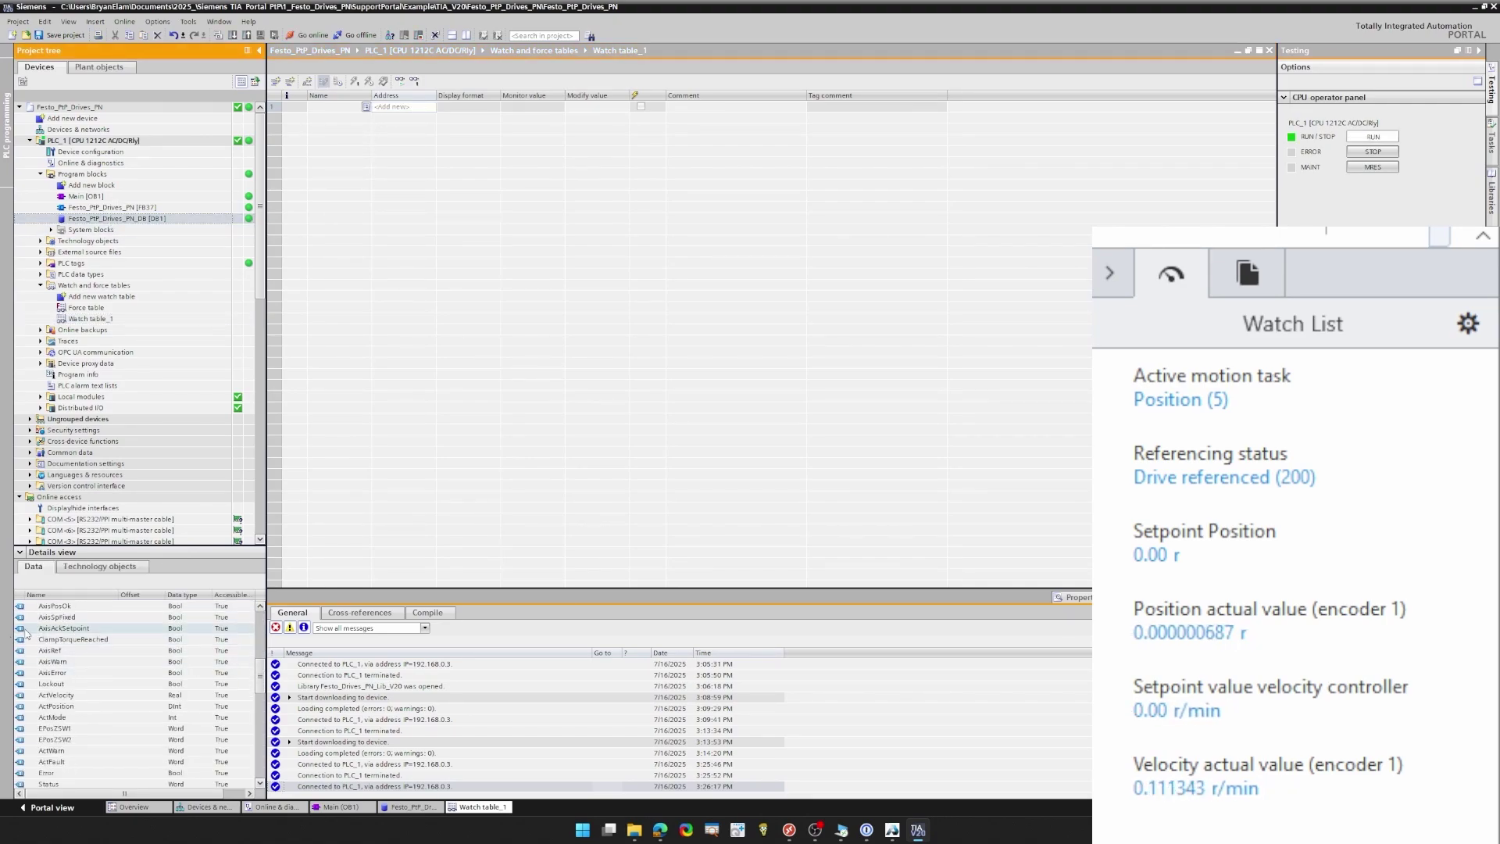
click(70, 639)
scroll(68, 739, down, 3)
shift+click(68, 761)
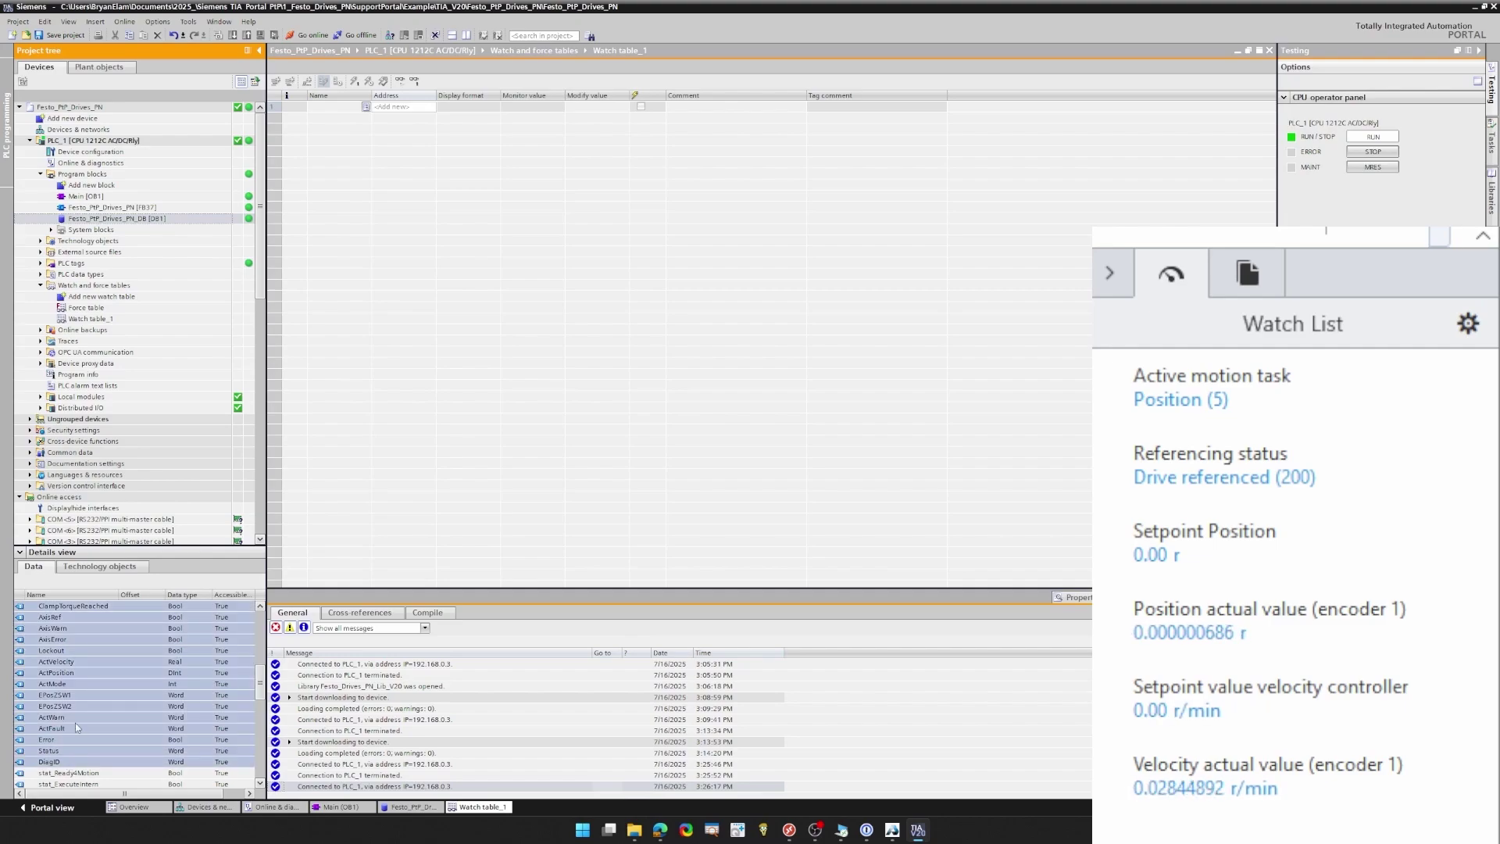
drag(393, 121, 387, 113)
click(399, 81)
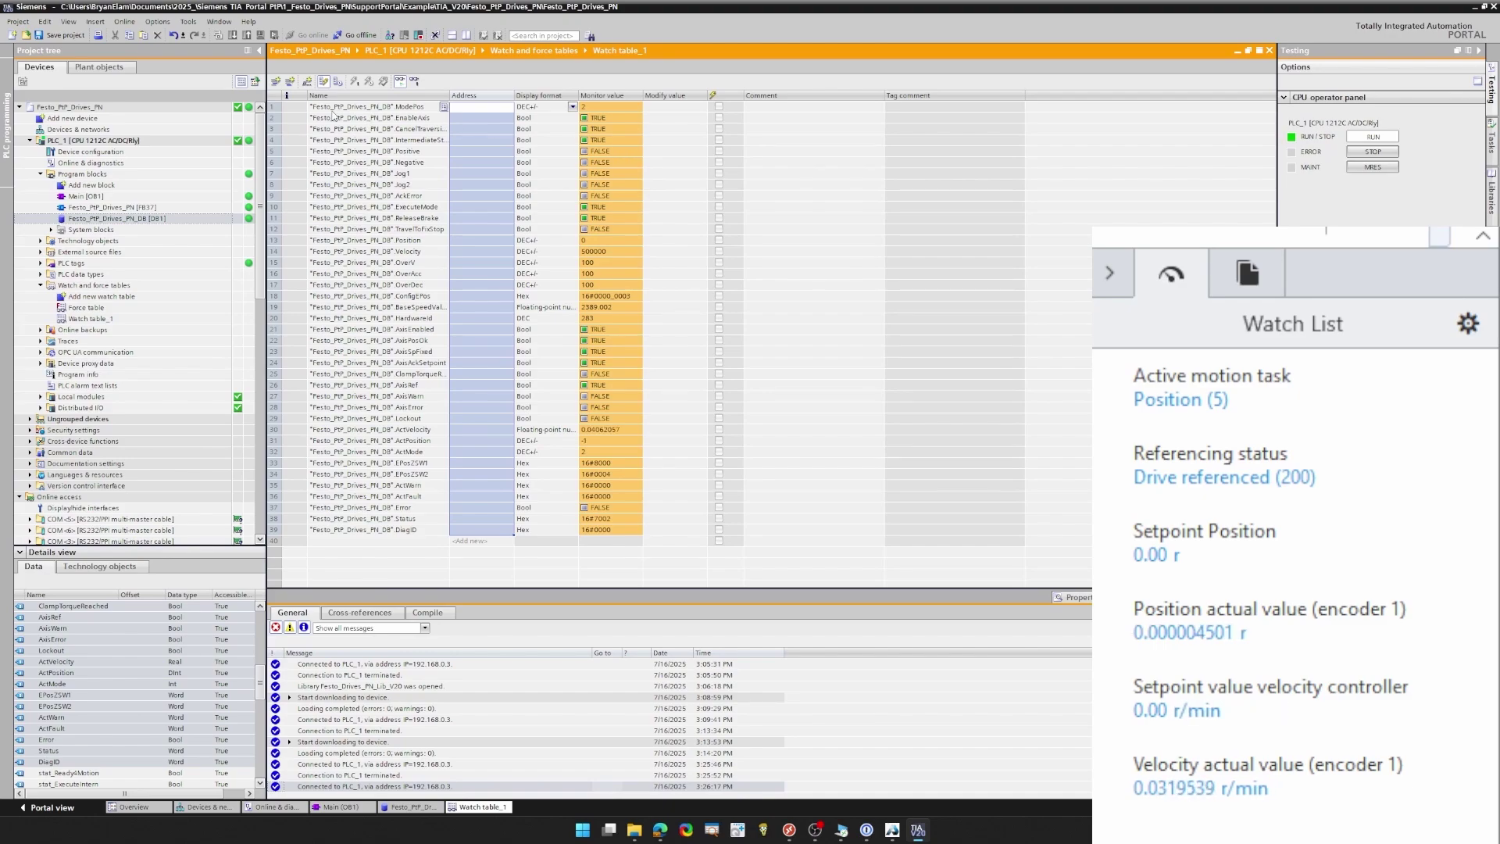
- Insert an INPUTS comment line at the top of Watch table_1
right_click(280, 109)
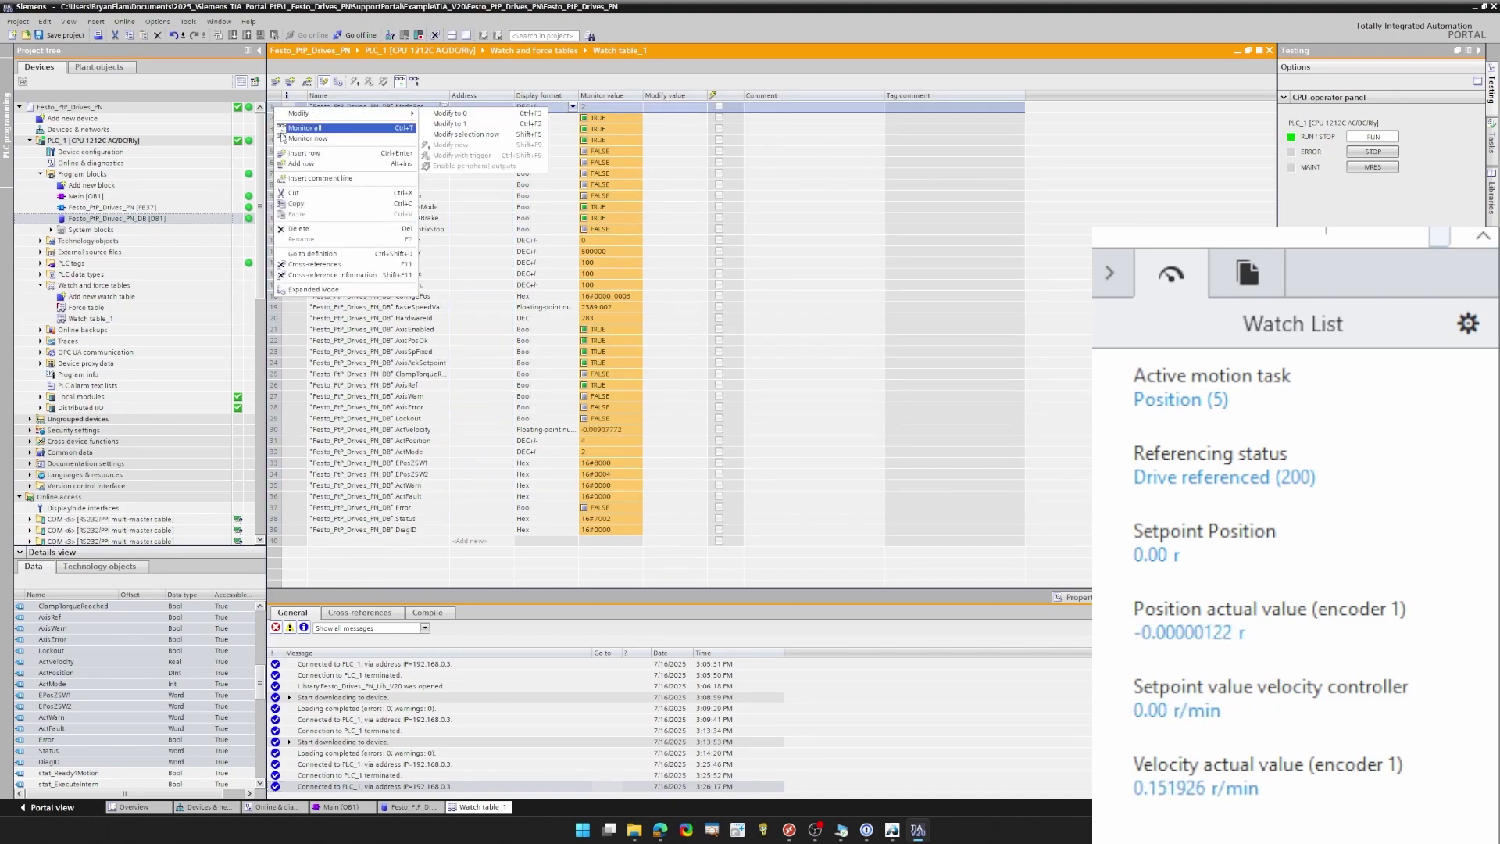
click(297, 179)
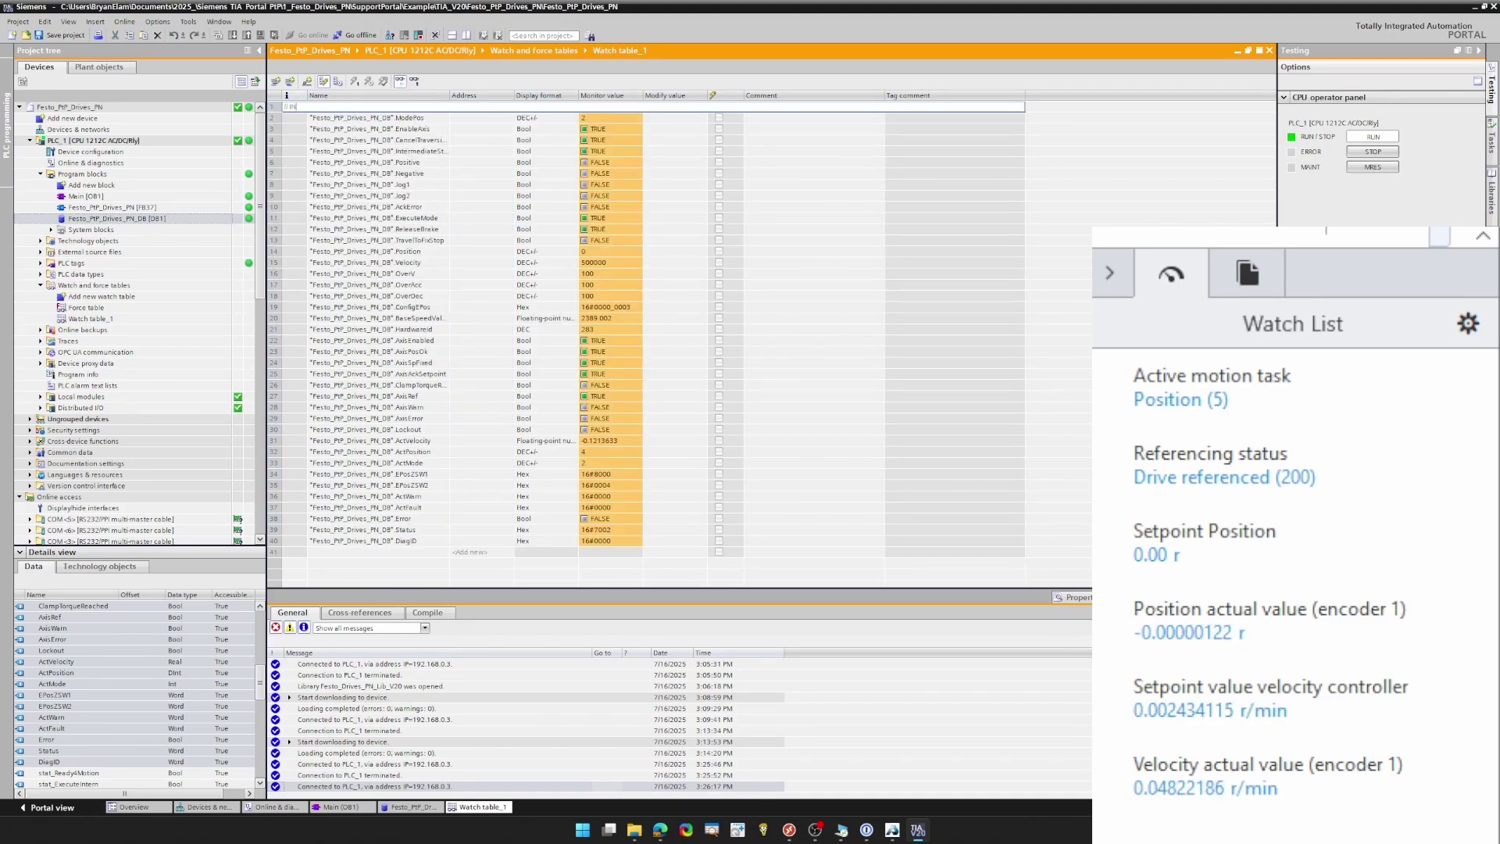
click(377, 275)
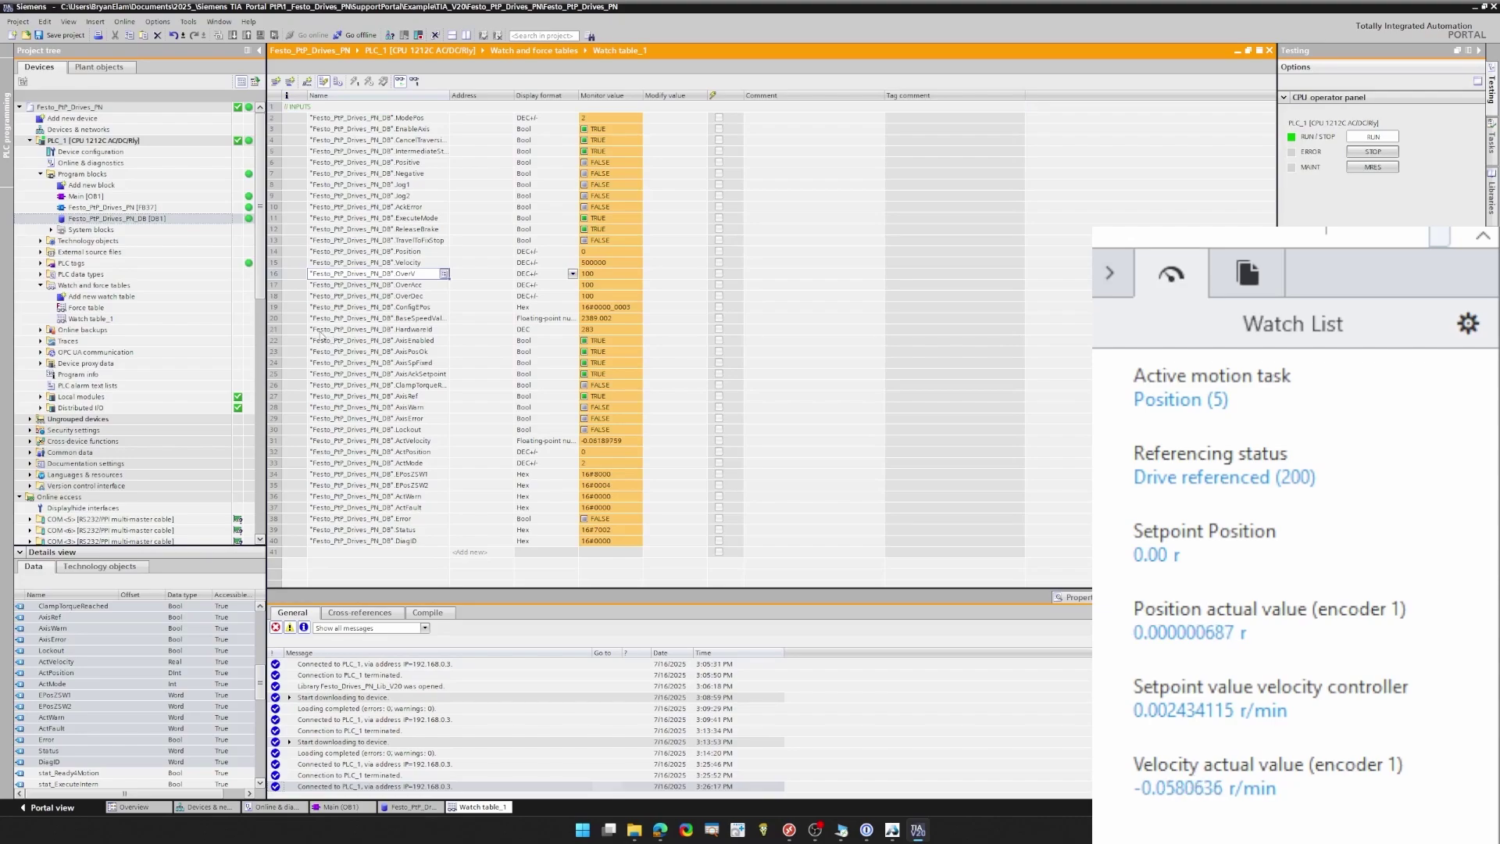
- Insert an OUTPUTS comment line above the AxisEnabled row
right_click(275, 342)
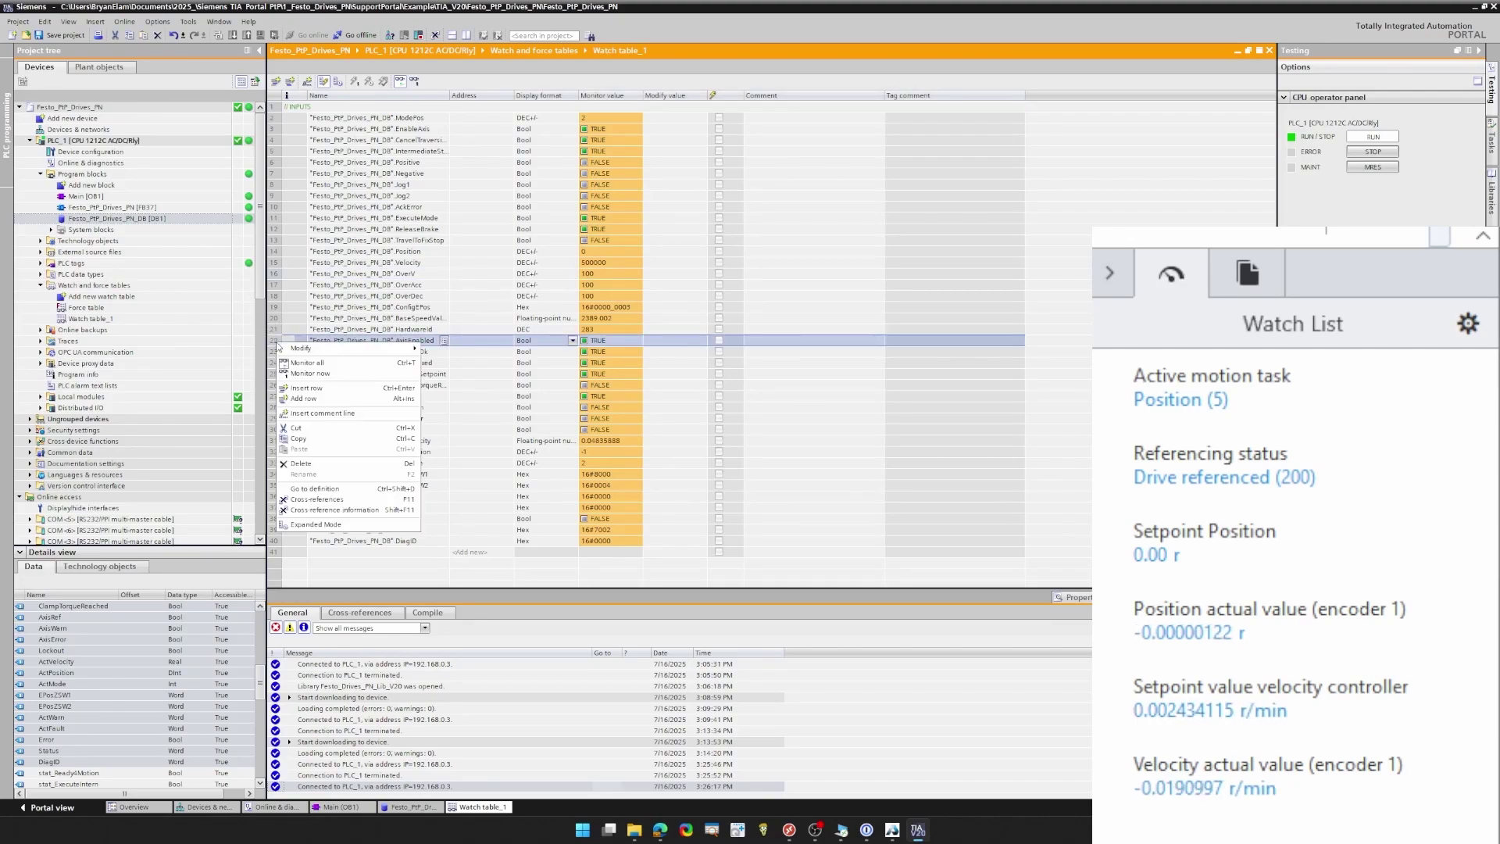
click(313, 413)
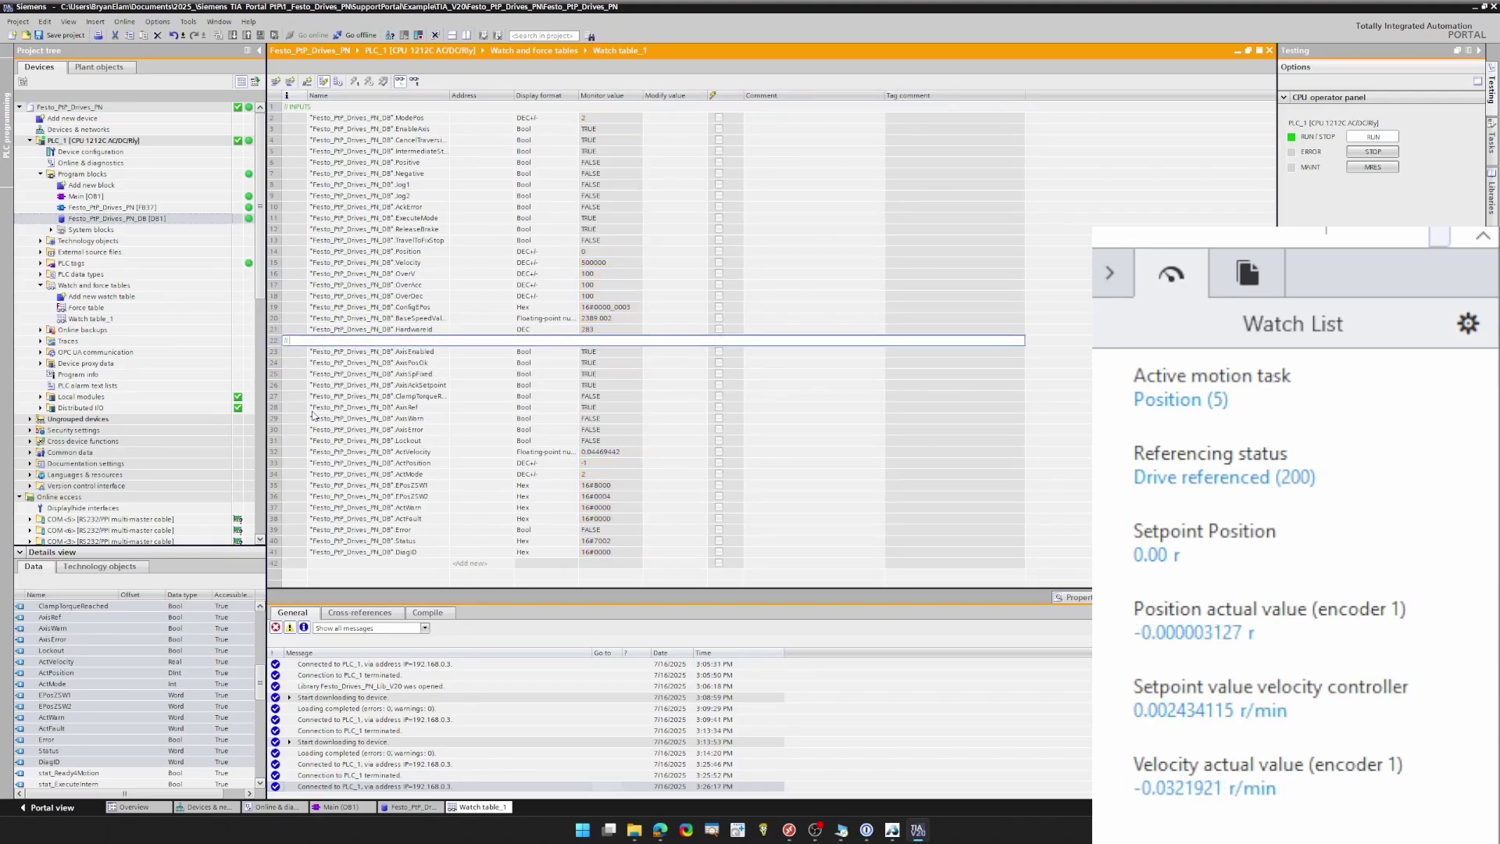
text(OUTPUTS)
key(Return)
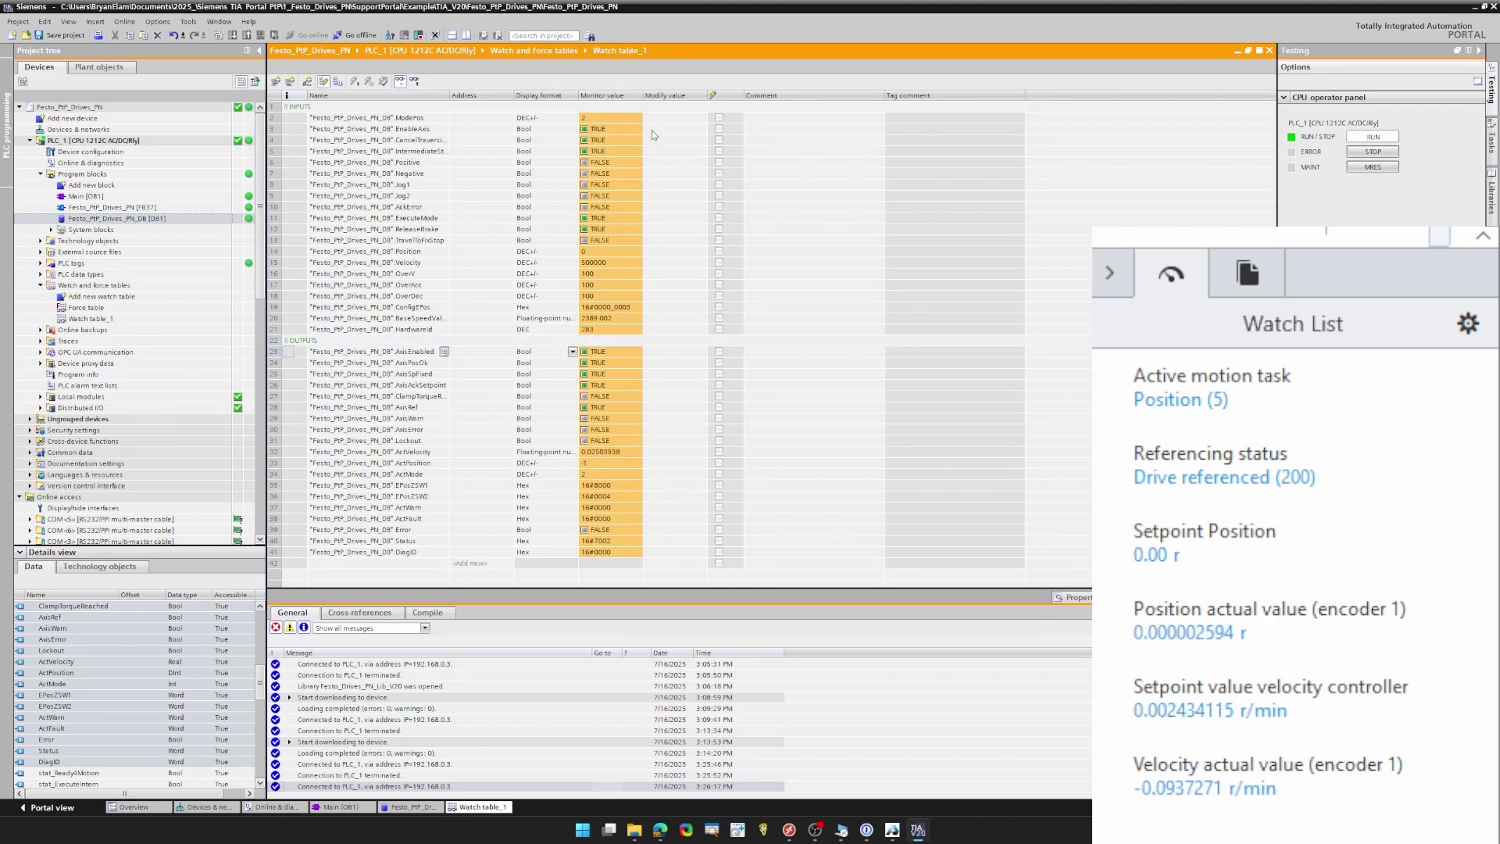
- Apply modify values ModePos 7, Jog1 TRUE, ExecuteMode FALSE once, starting the 36 r/min jog
click(666, 118)
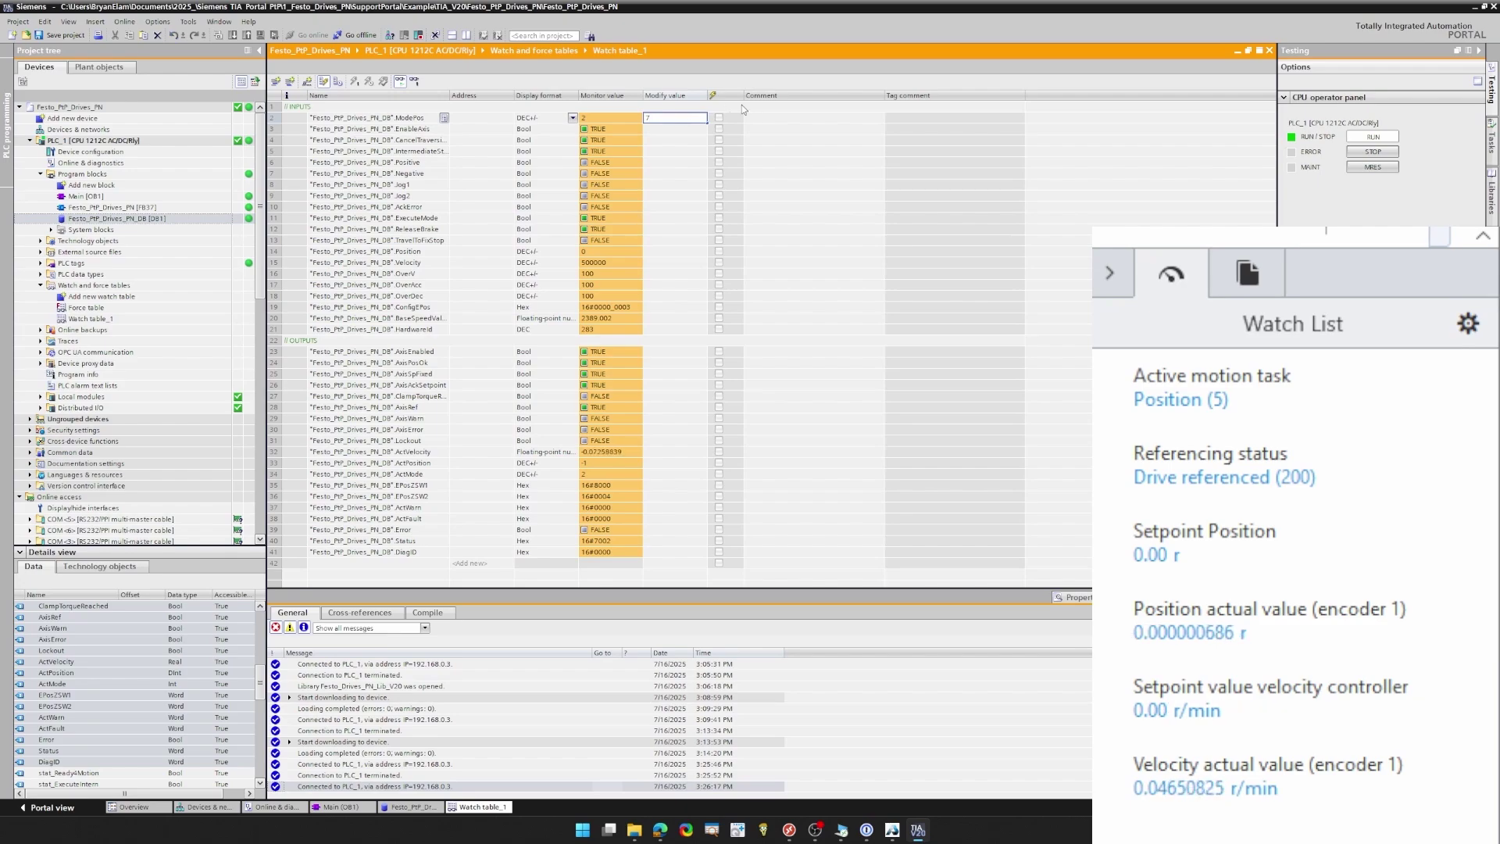
click(672, 161)
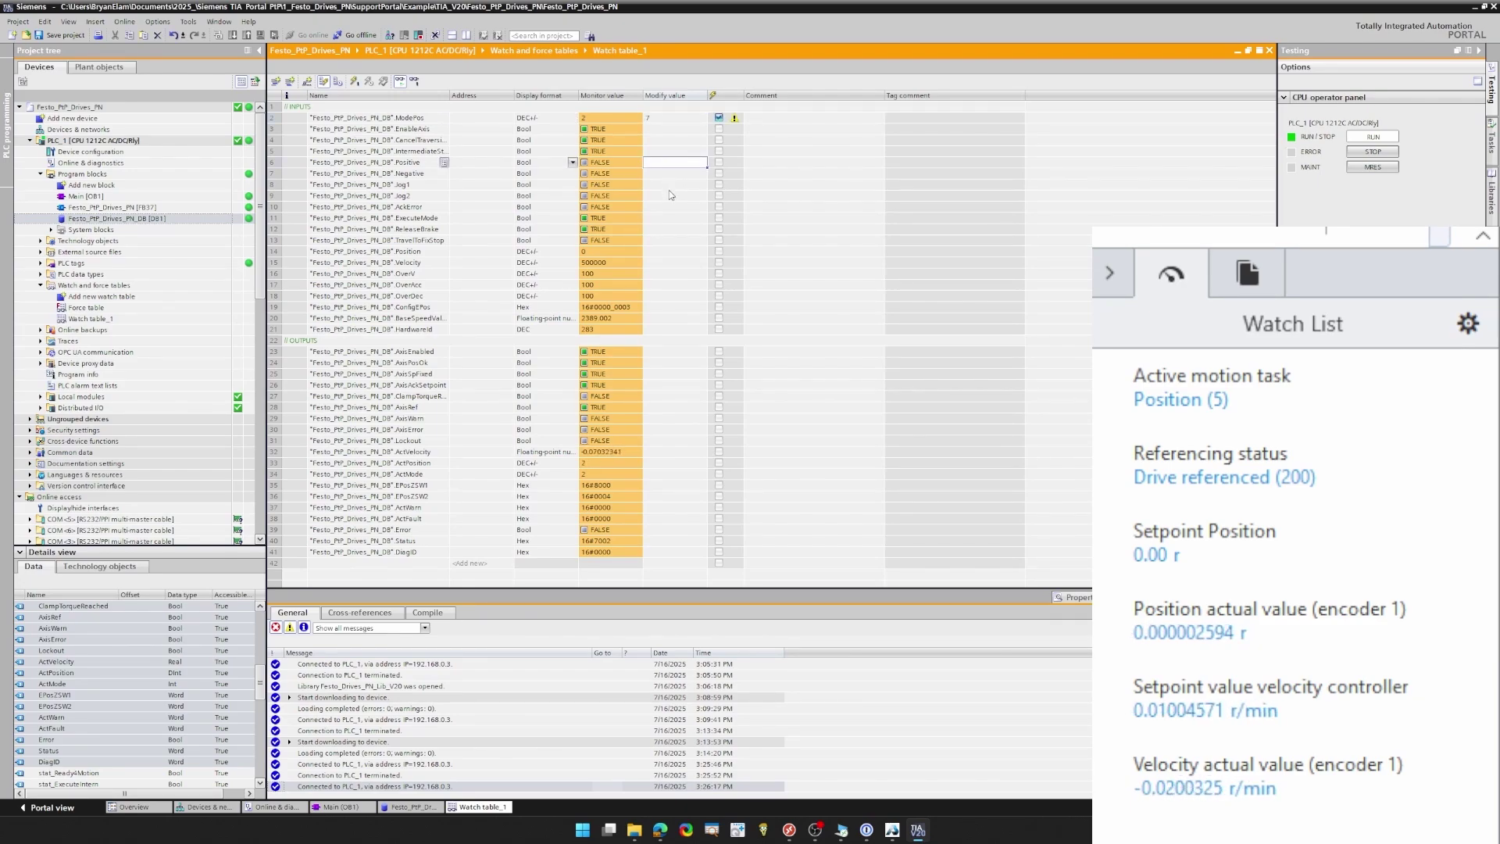
click(671, 185)
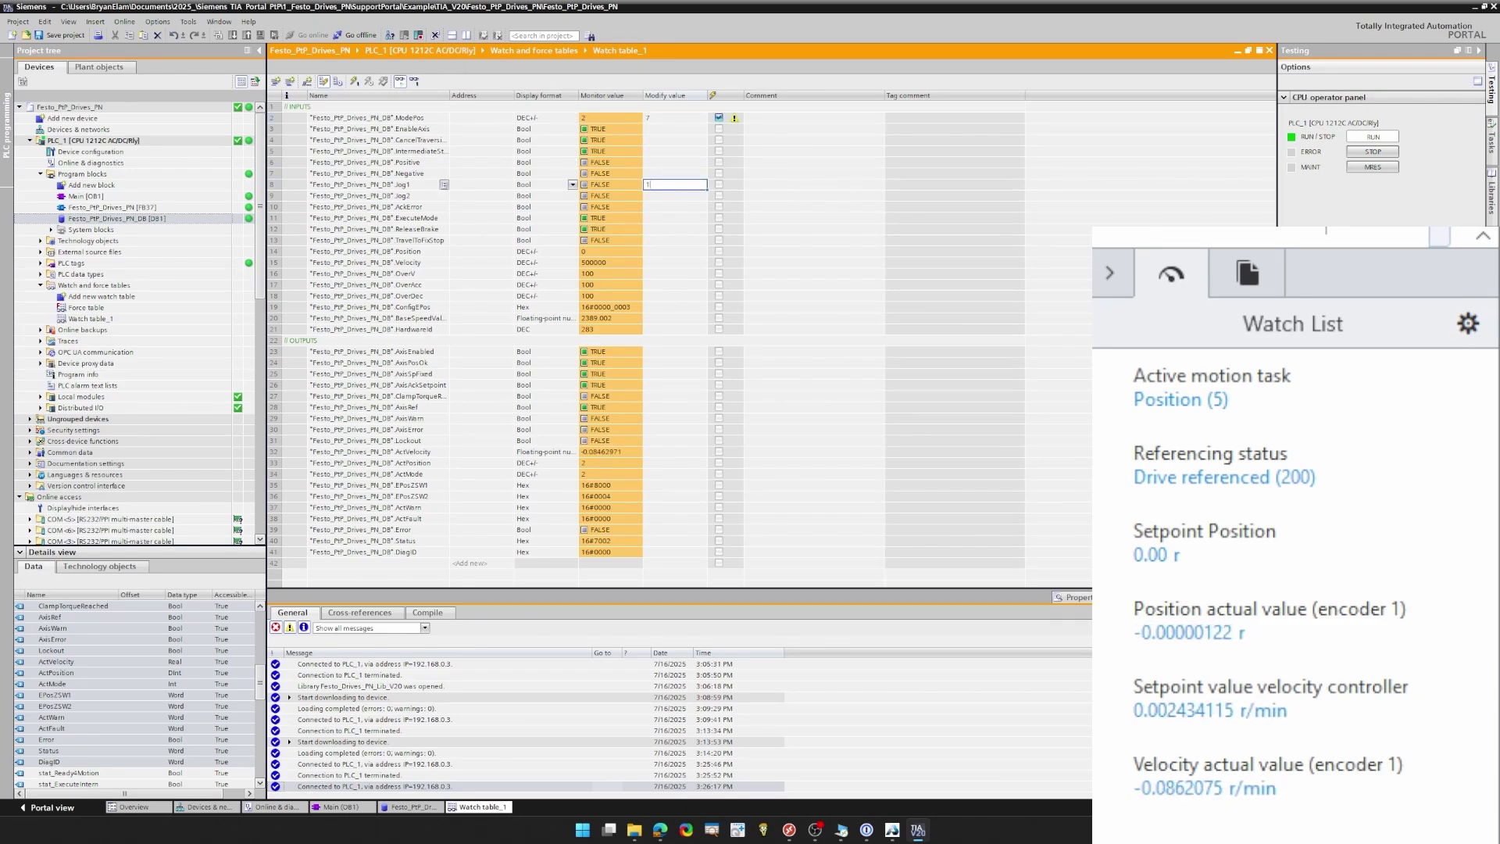
key(Return)
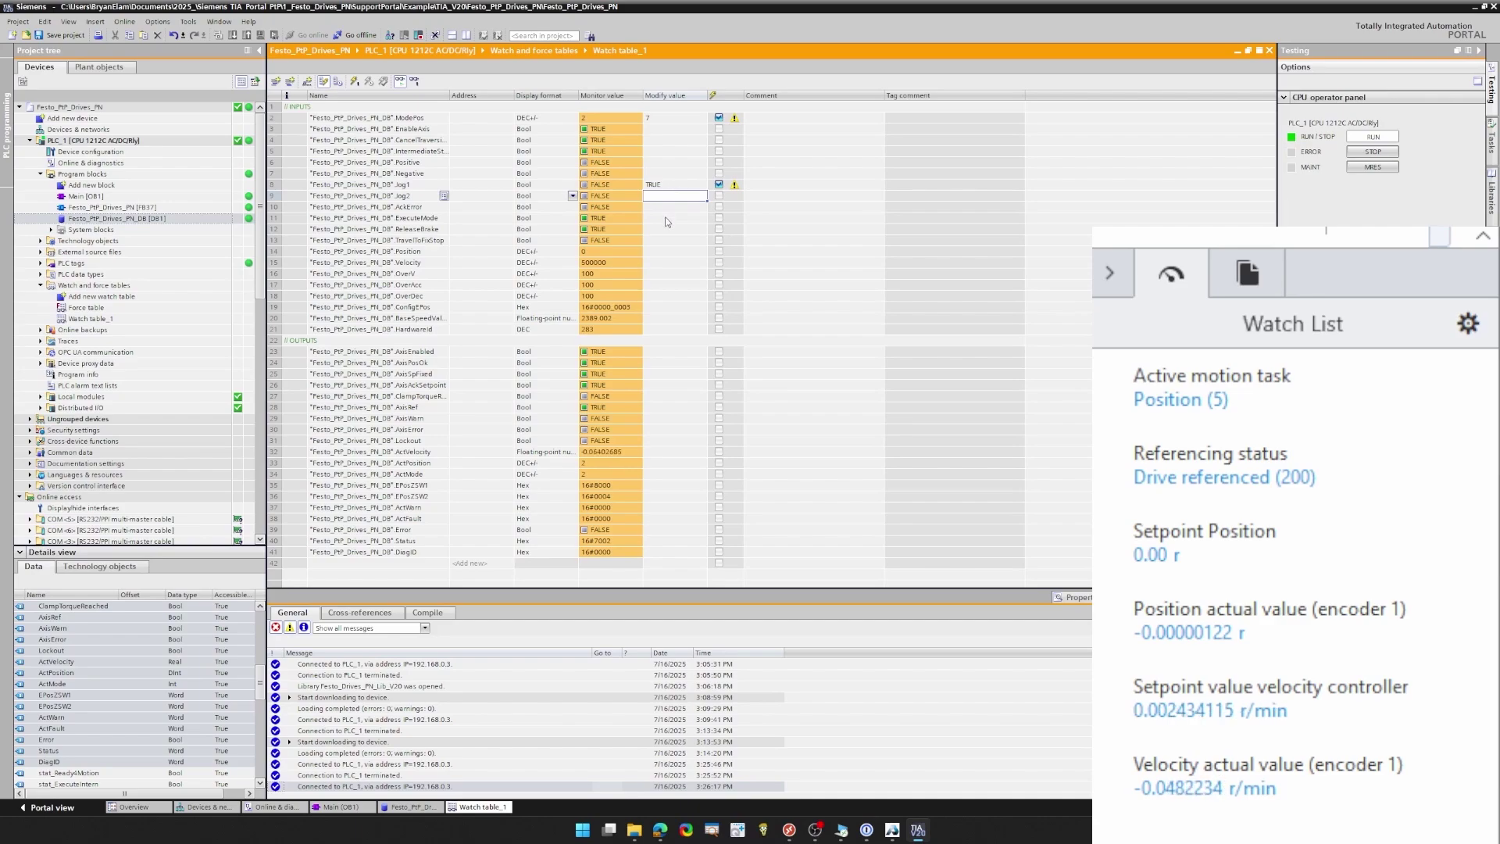
click(666, 219)
text(FALSE)
key(Return)
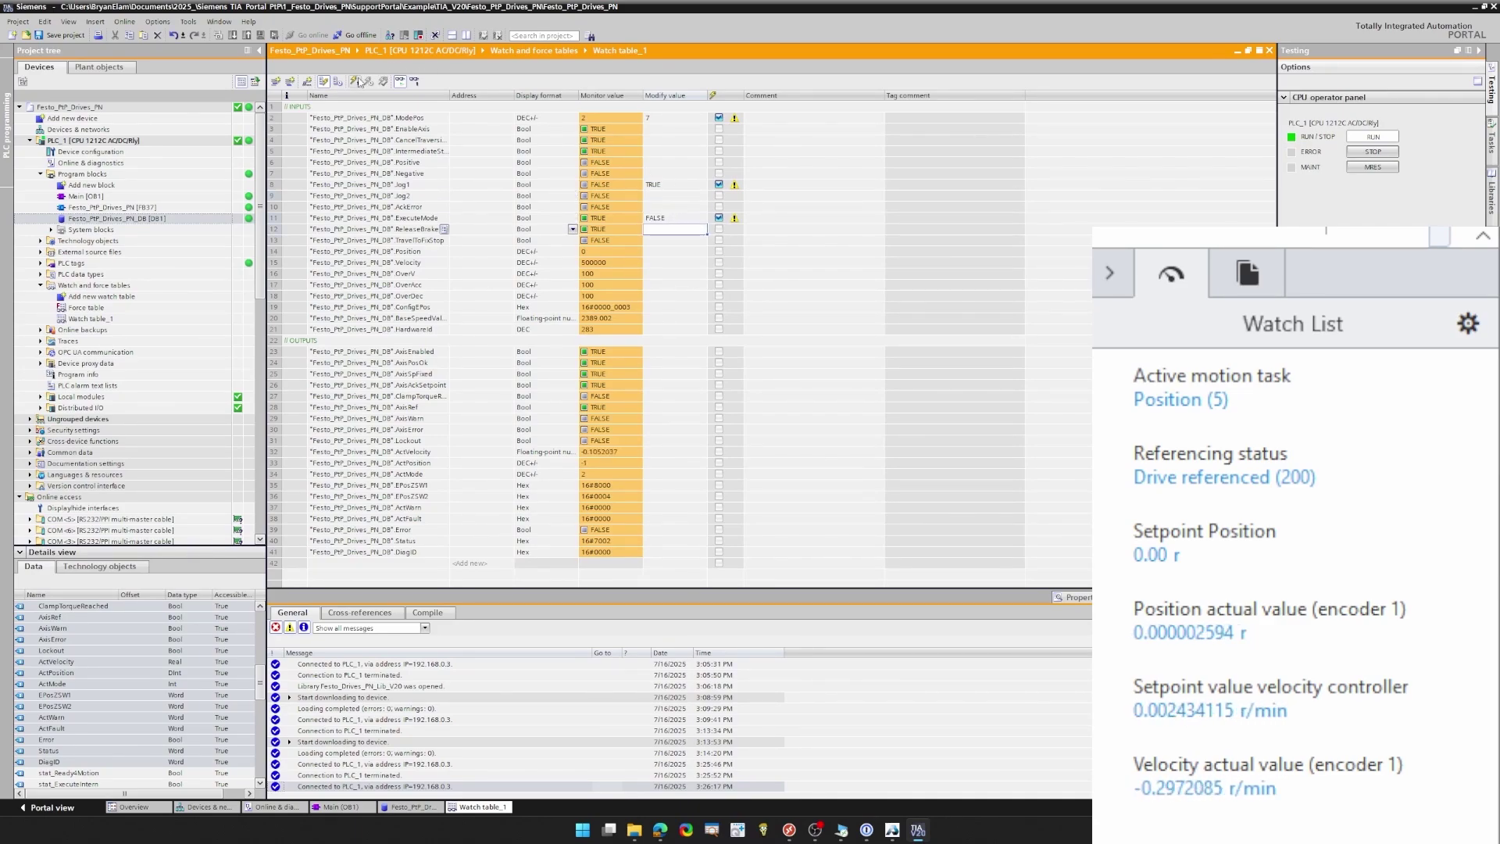
click(359, 81)
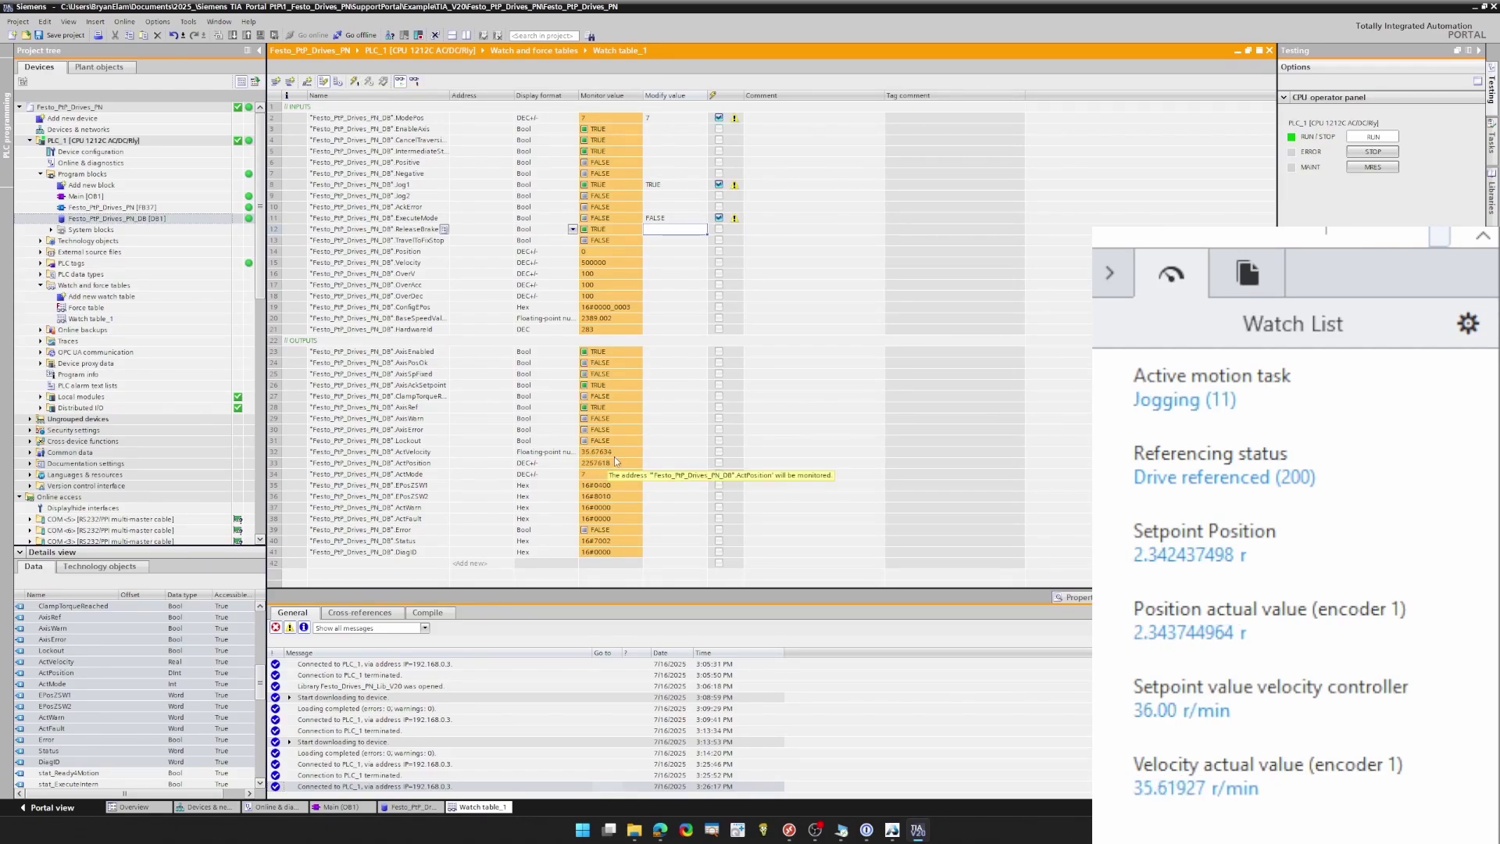
- Show ConfigEPos in binary and widen the Monitor value column to fit all bits
click(574, 310)
click(574, 311)
click(539, 337)
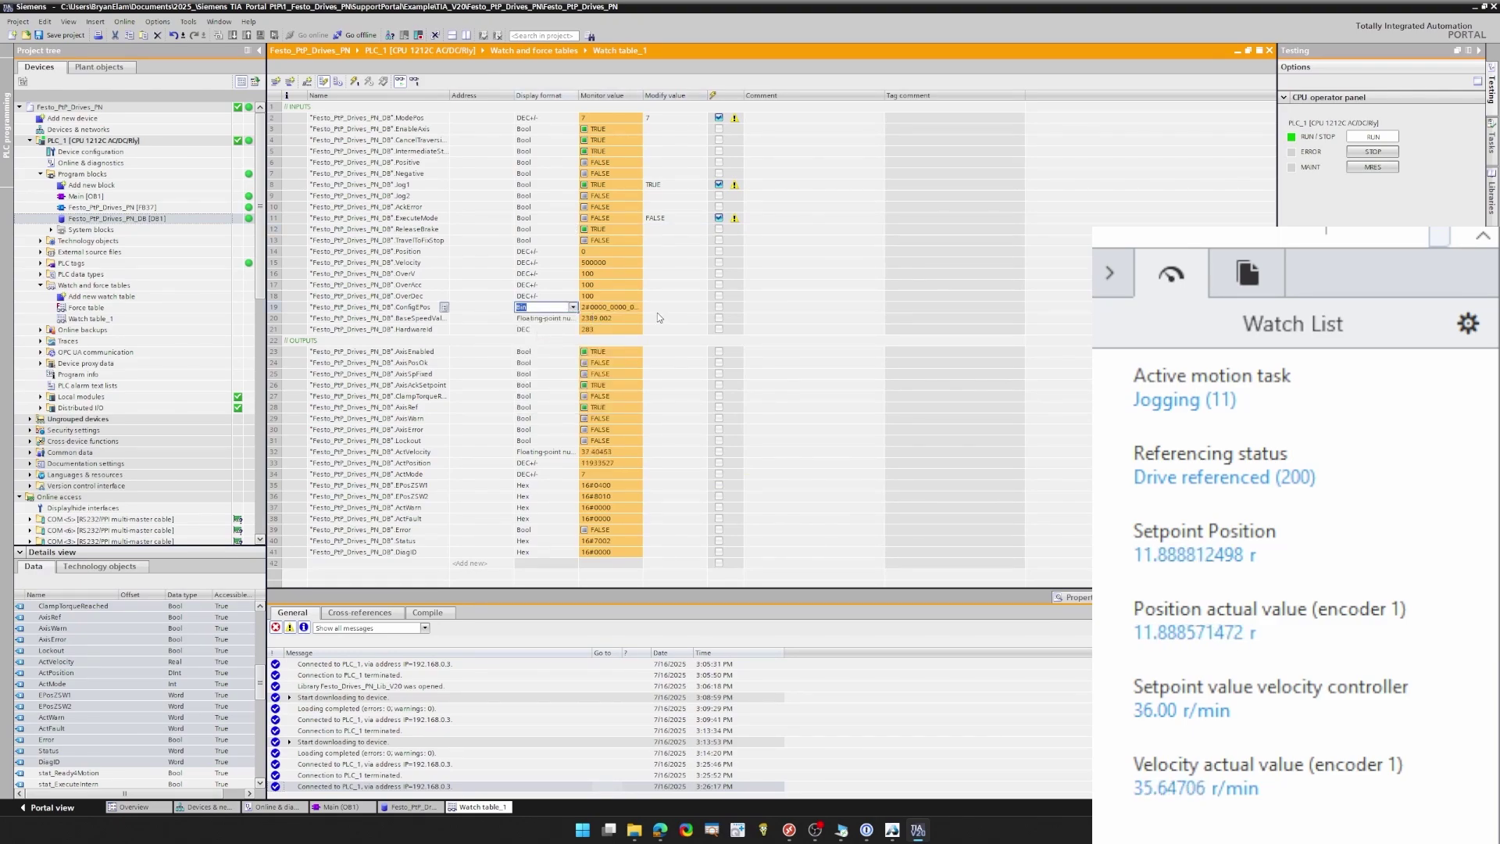
drag(643, 95, 768, 95)
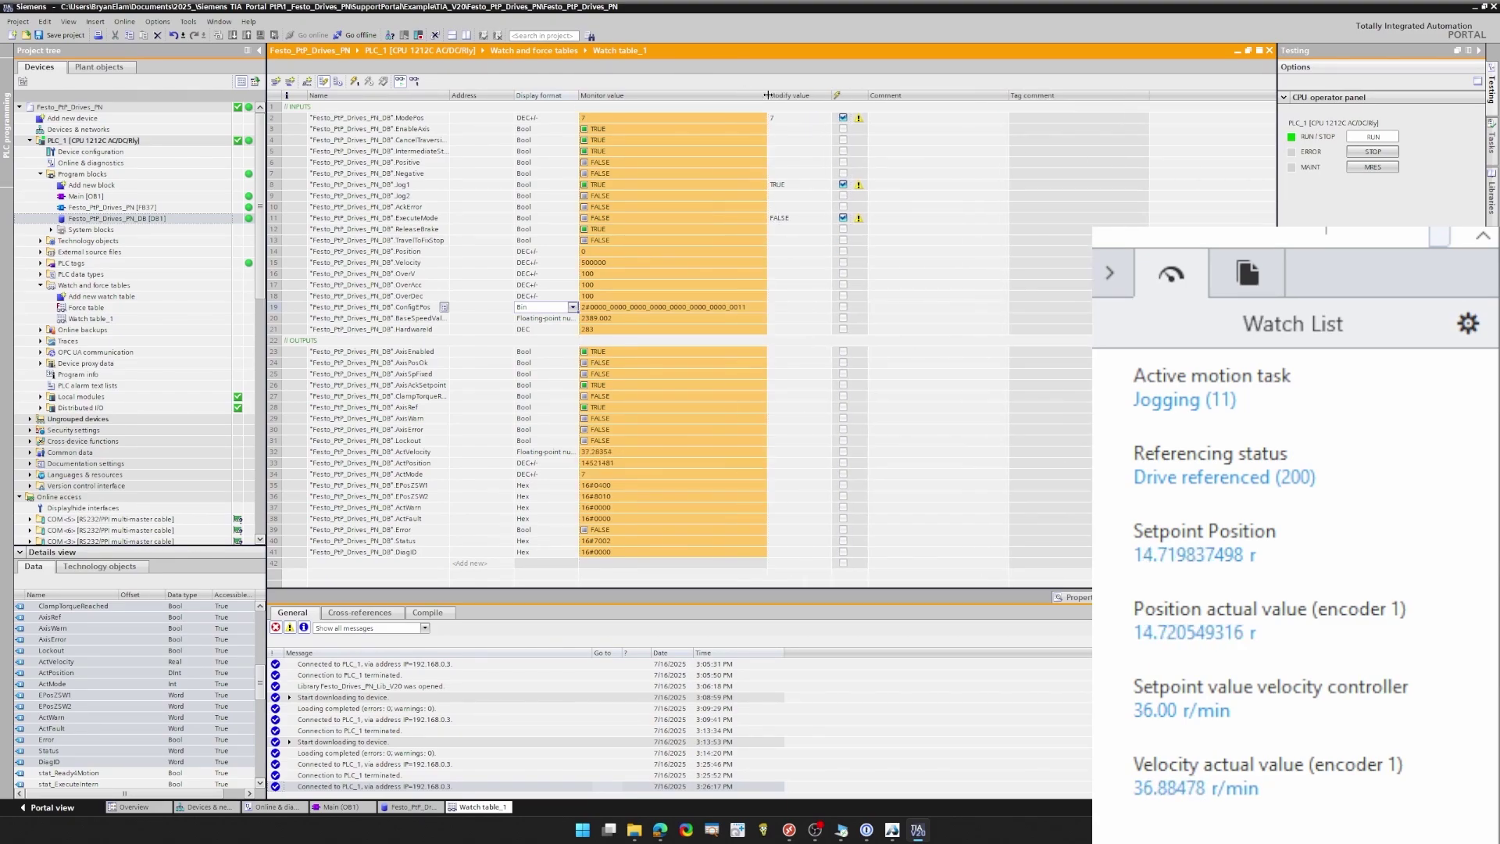
- Switch EPosZSW2's display format to binary
click(422, 530)
click(428, 499)
click(572, 497)
click(547, 533)
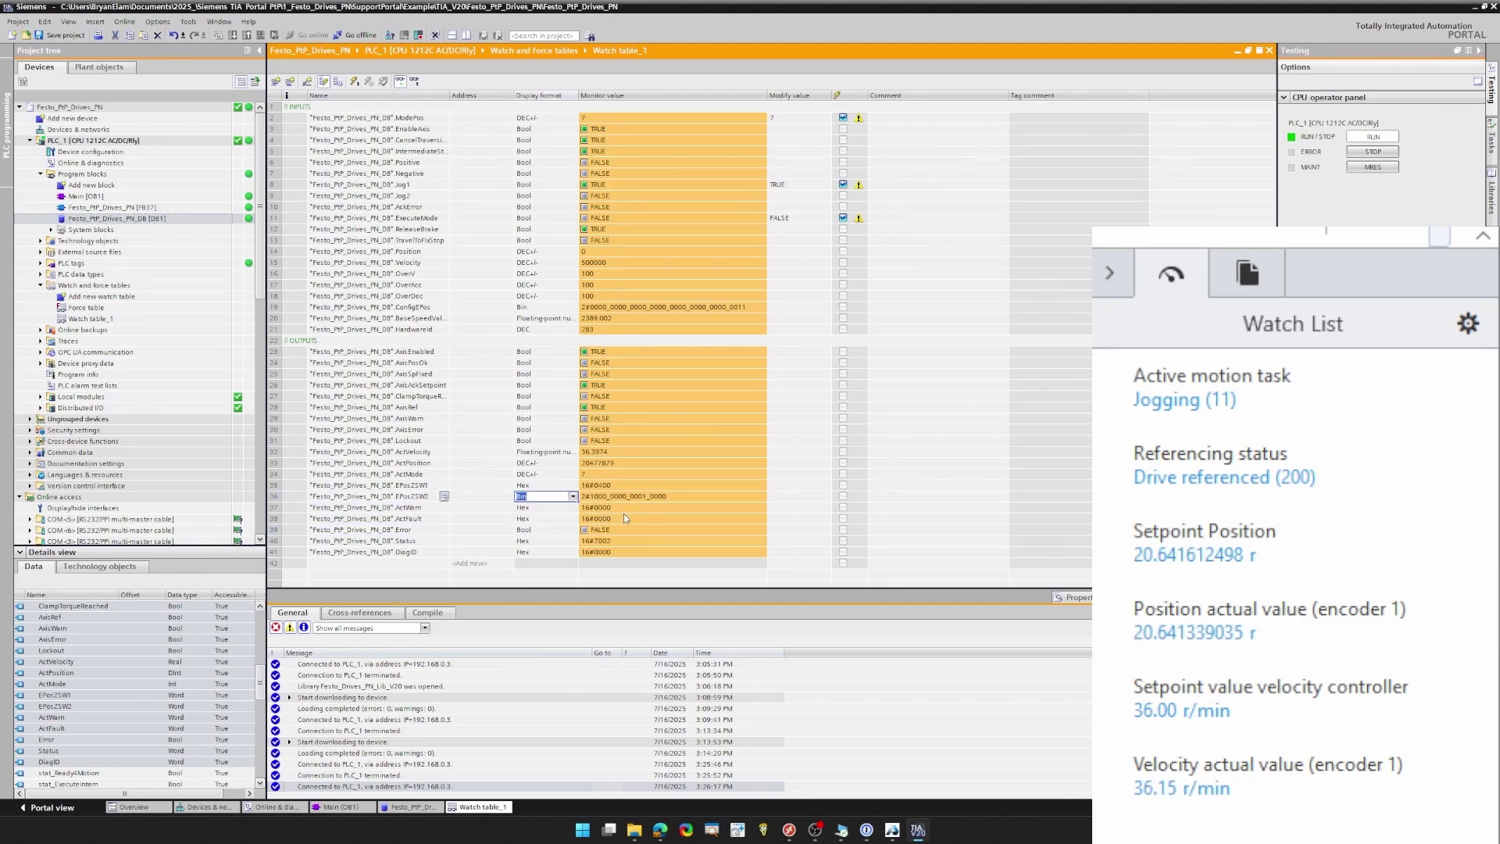